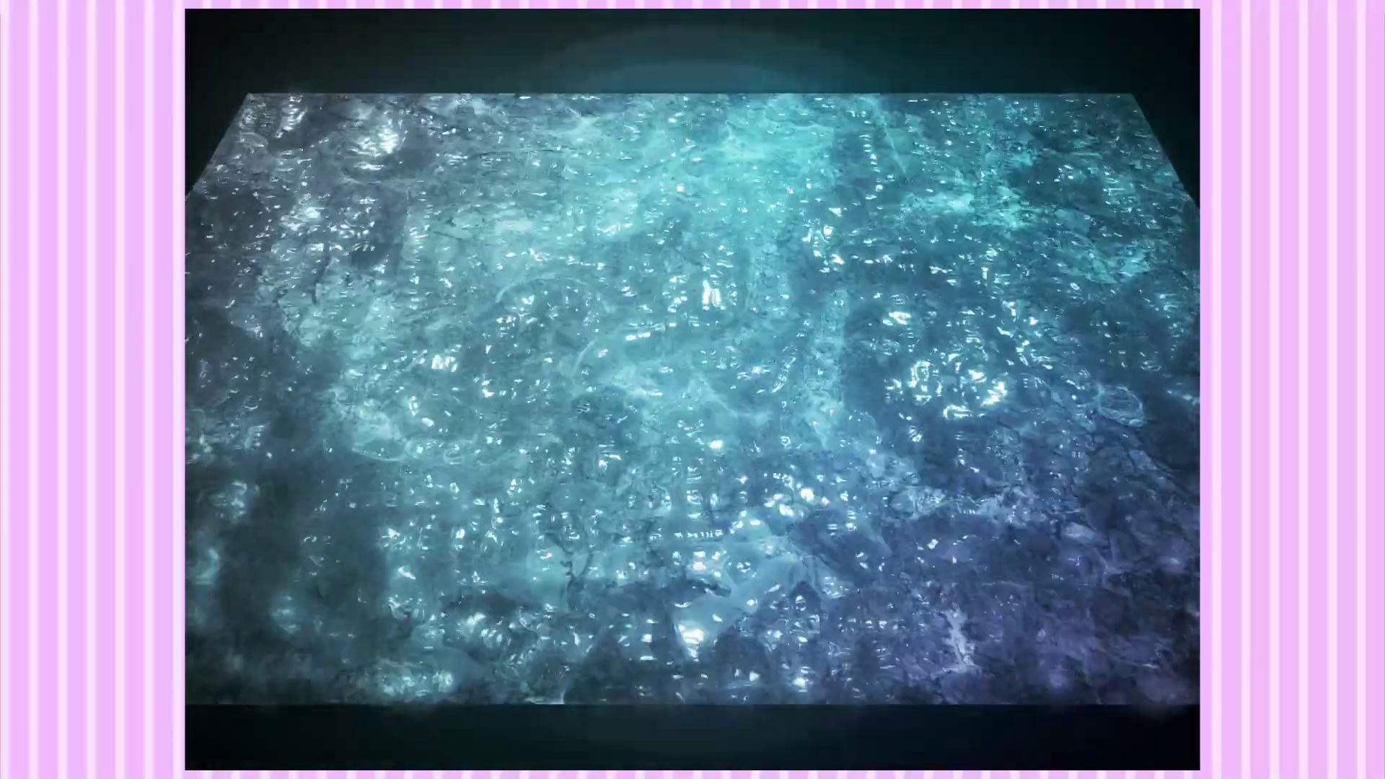
- Add a new camera, カメラ 1, to the mizu composition with default settings
left_click(451, 653)
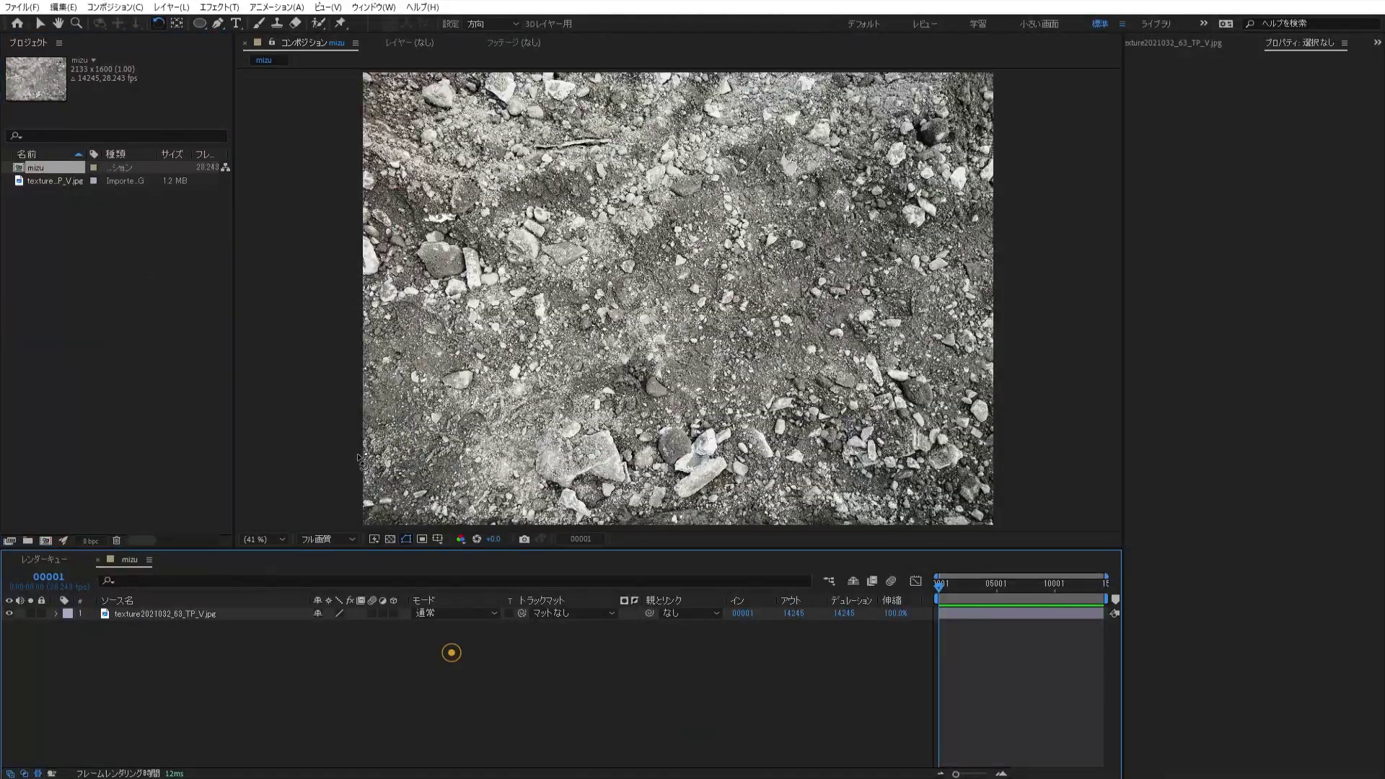
left_click(172, 10)
mouse_move(174, 21)
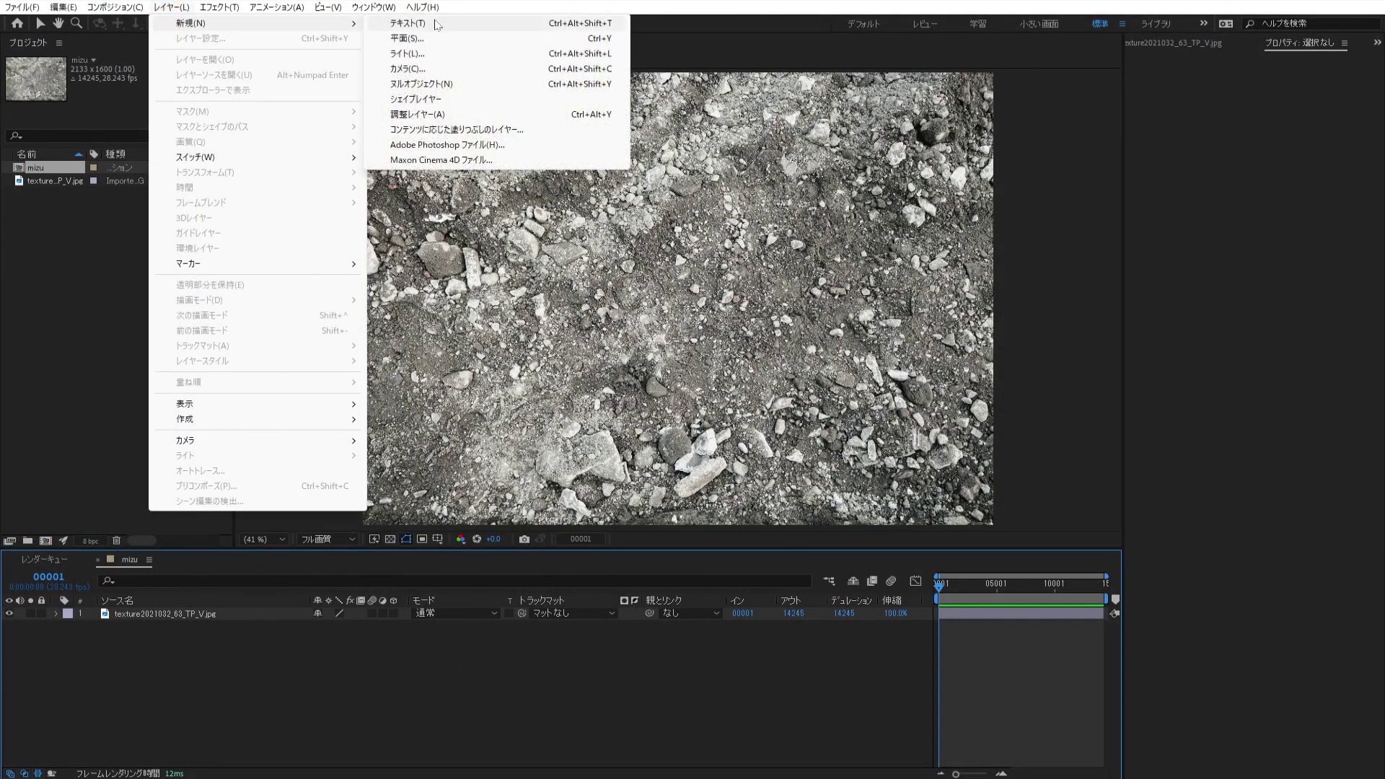
left_click(503, 70)
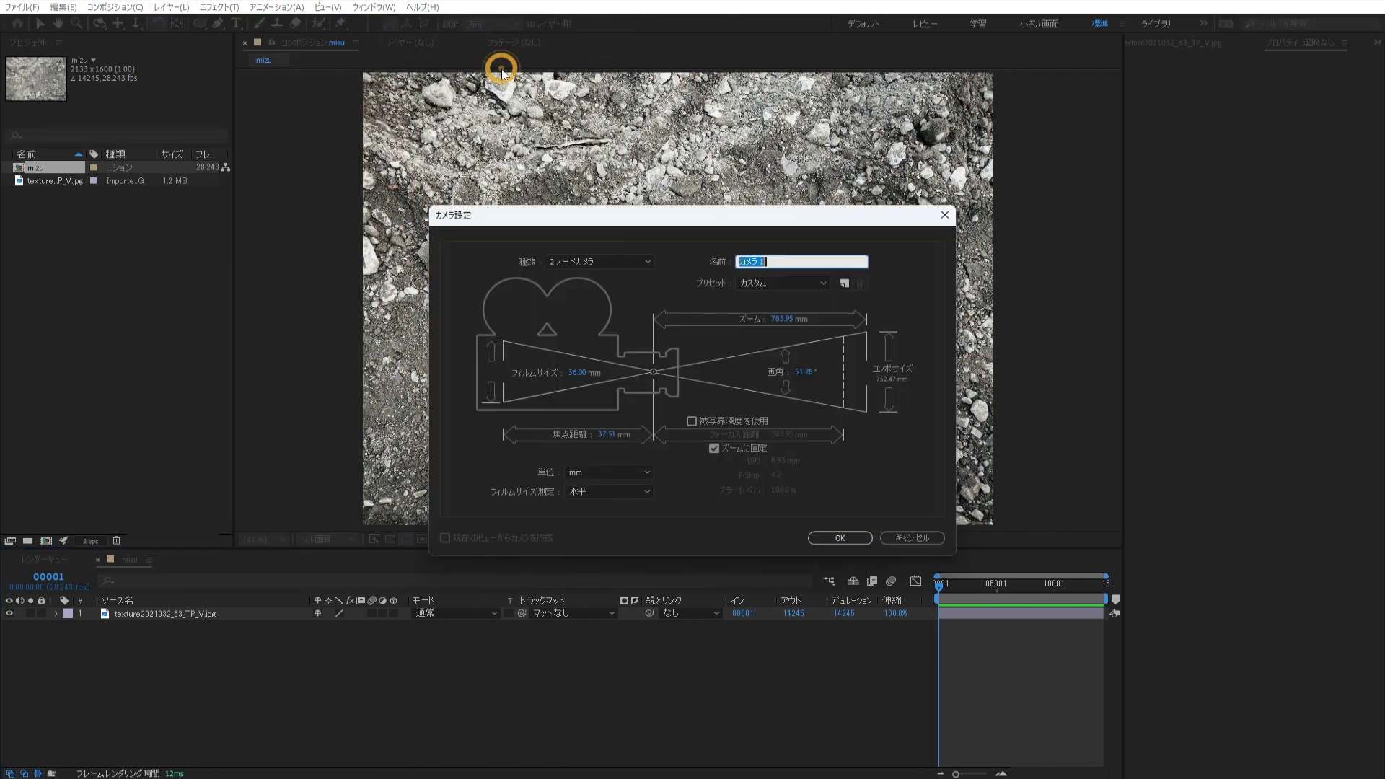
left_click(859, 541)
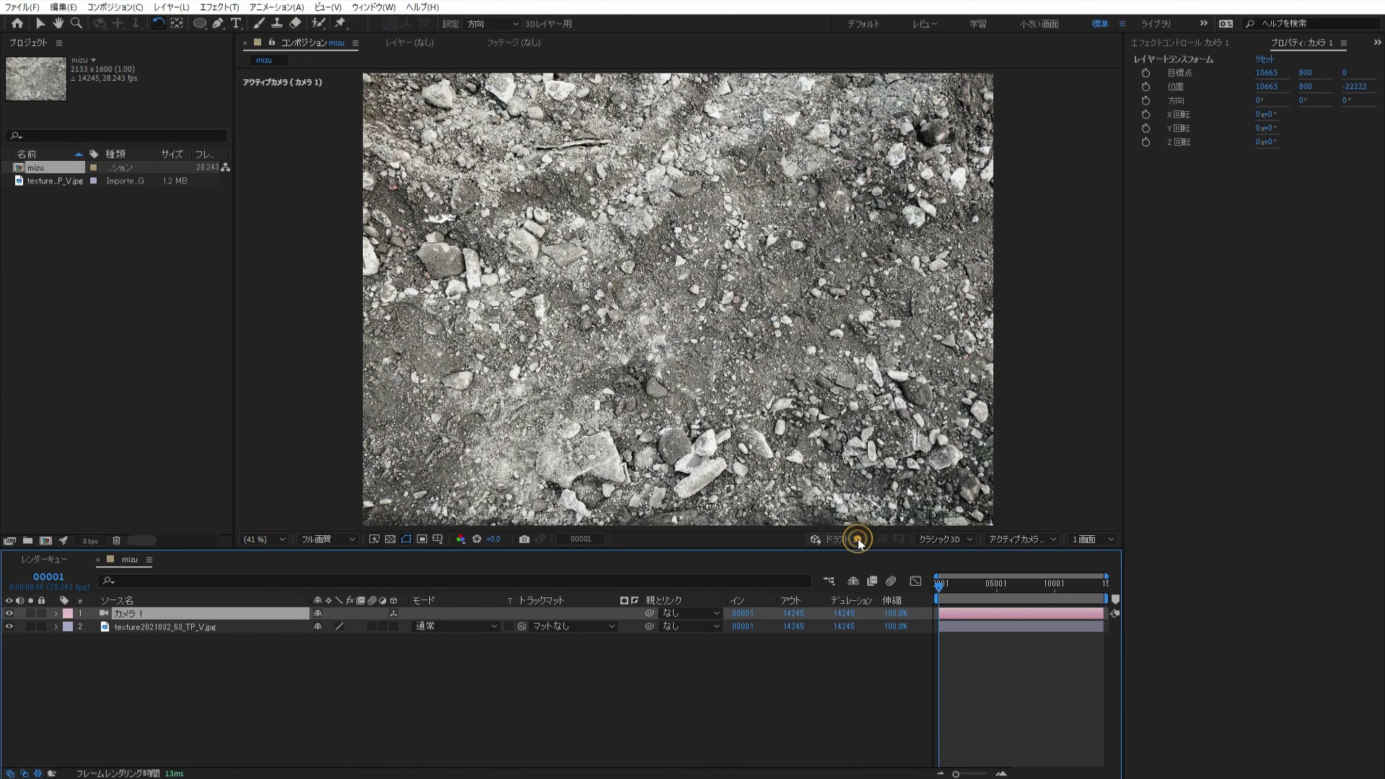
- Make the stony ground texture layer 3D, then select the camera layer
left_click(210, 632)
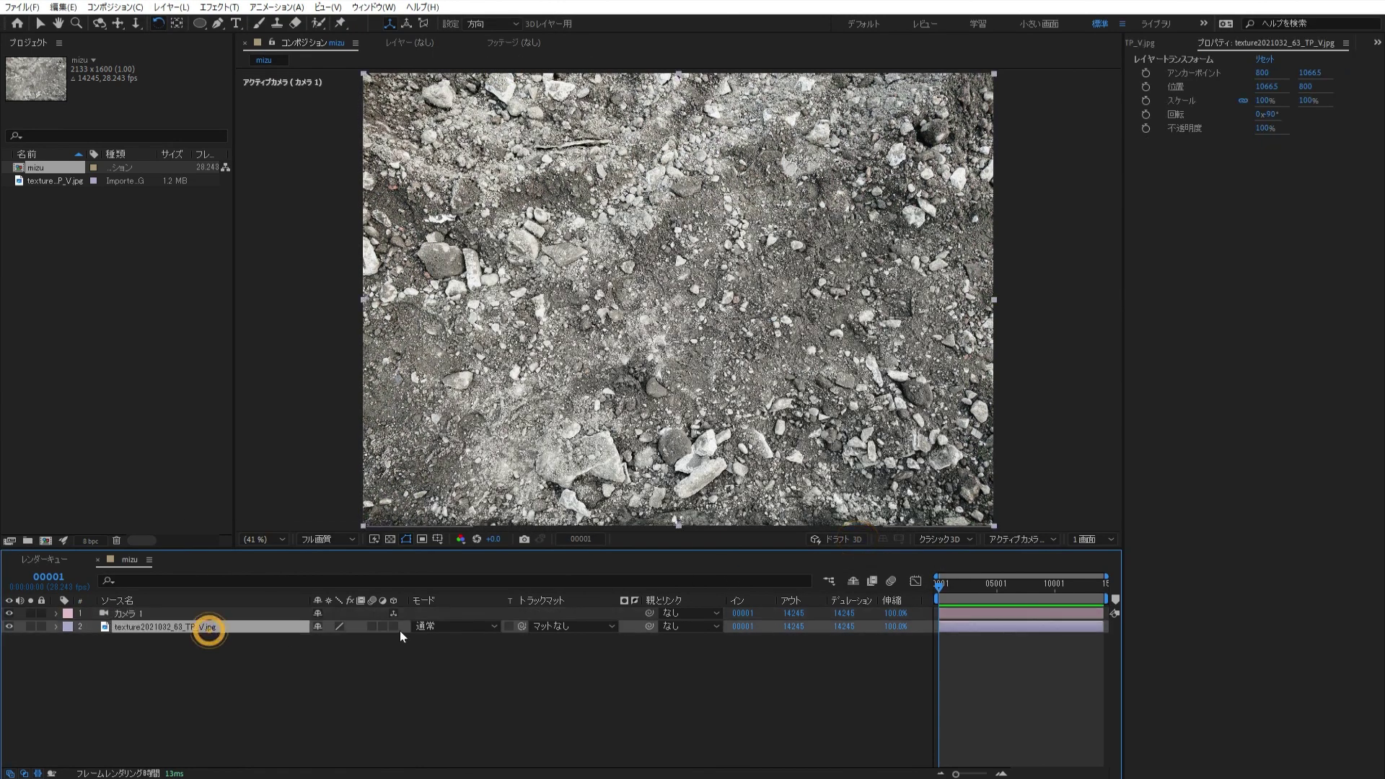
left_click(393, 626)
left_click(186, 613)
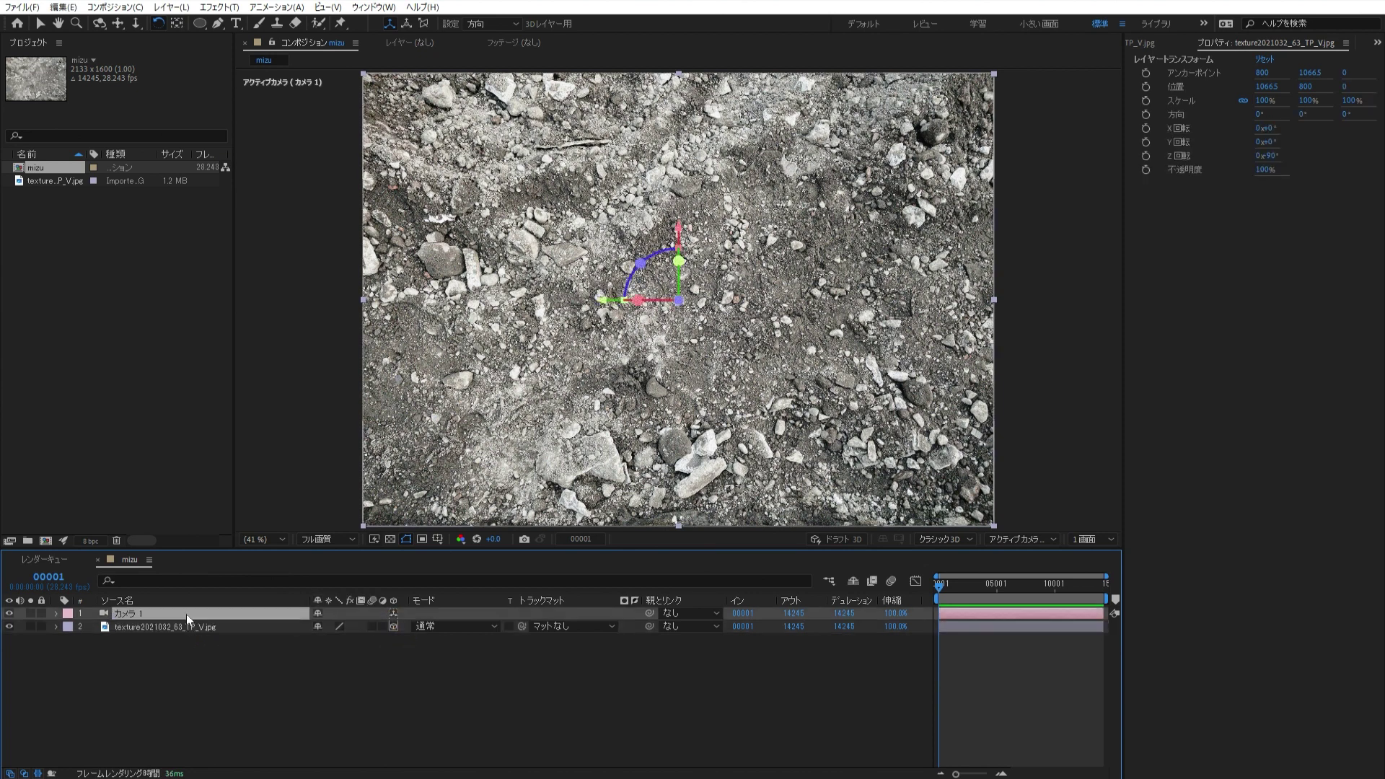
- Orbit カメラ 1 to tilt the ground into perspective and move it closer, to 10731, 2300.2, -13202
key("c")
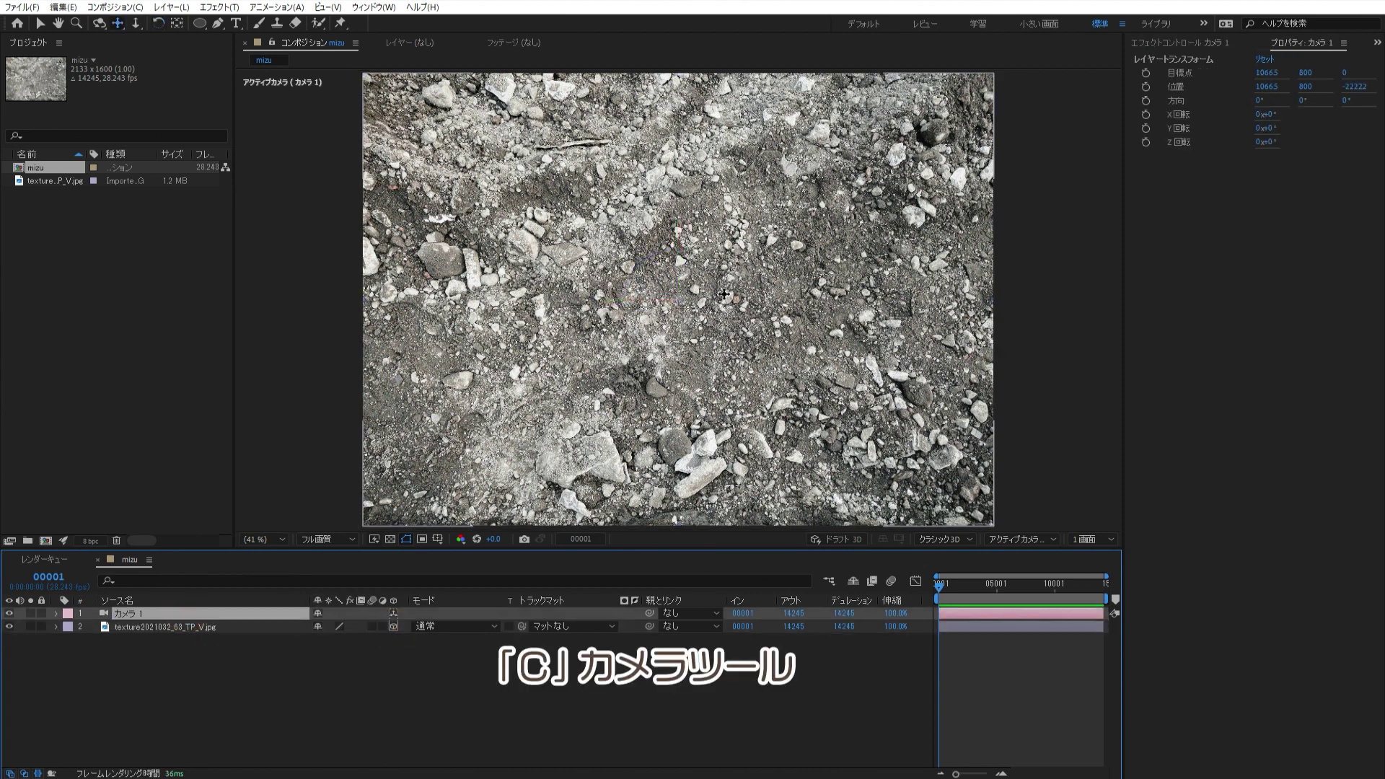
key("c")
key("c")
key("c")
key("c")
left_click(684, 305)
left_click_drag(684, 305, 684, 255)
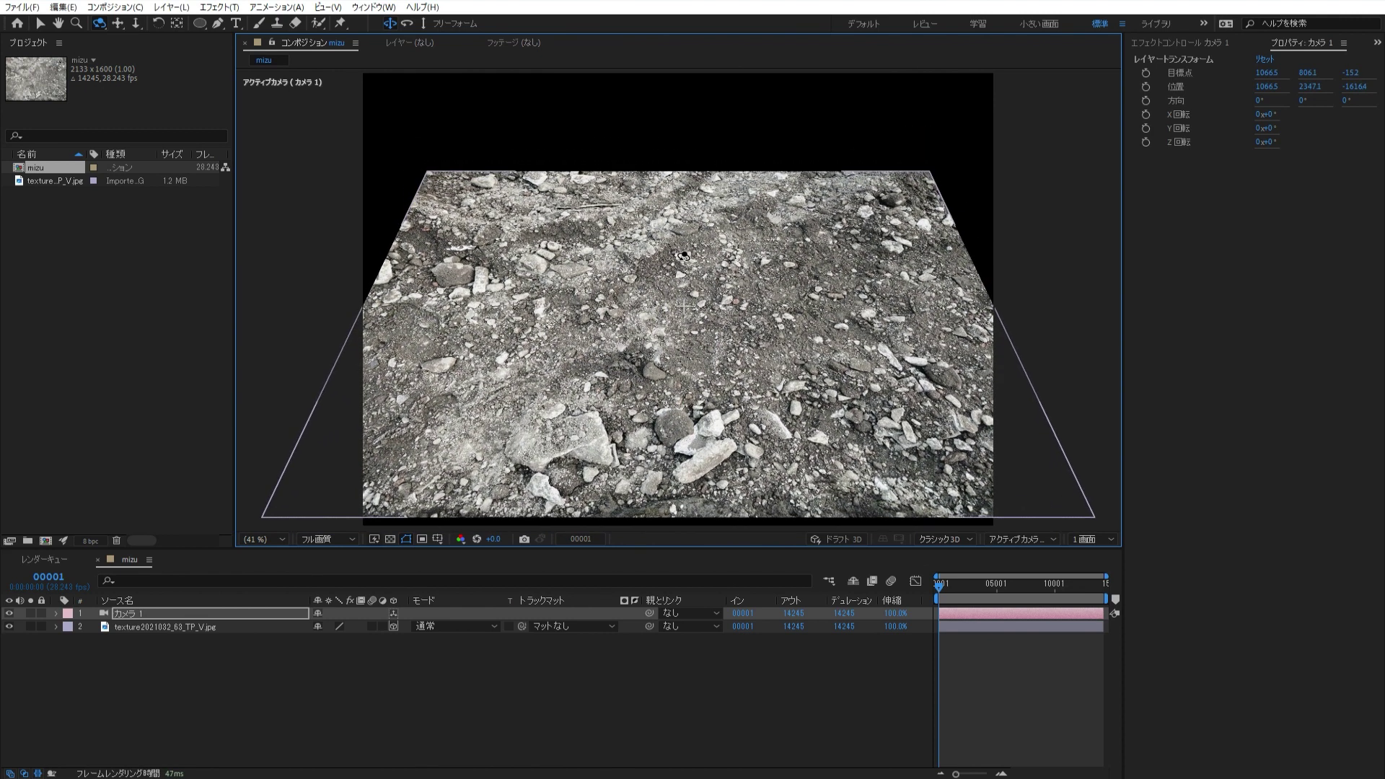
left_click_drag(682, 256, 684, 255)
key("c")
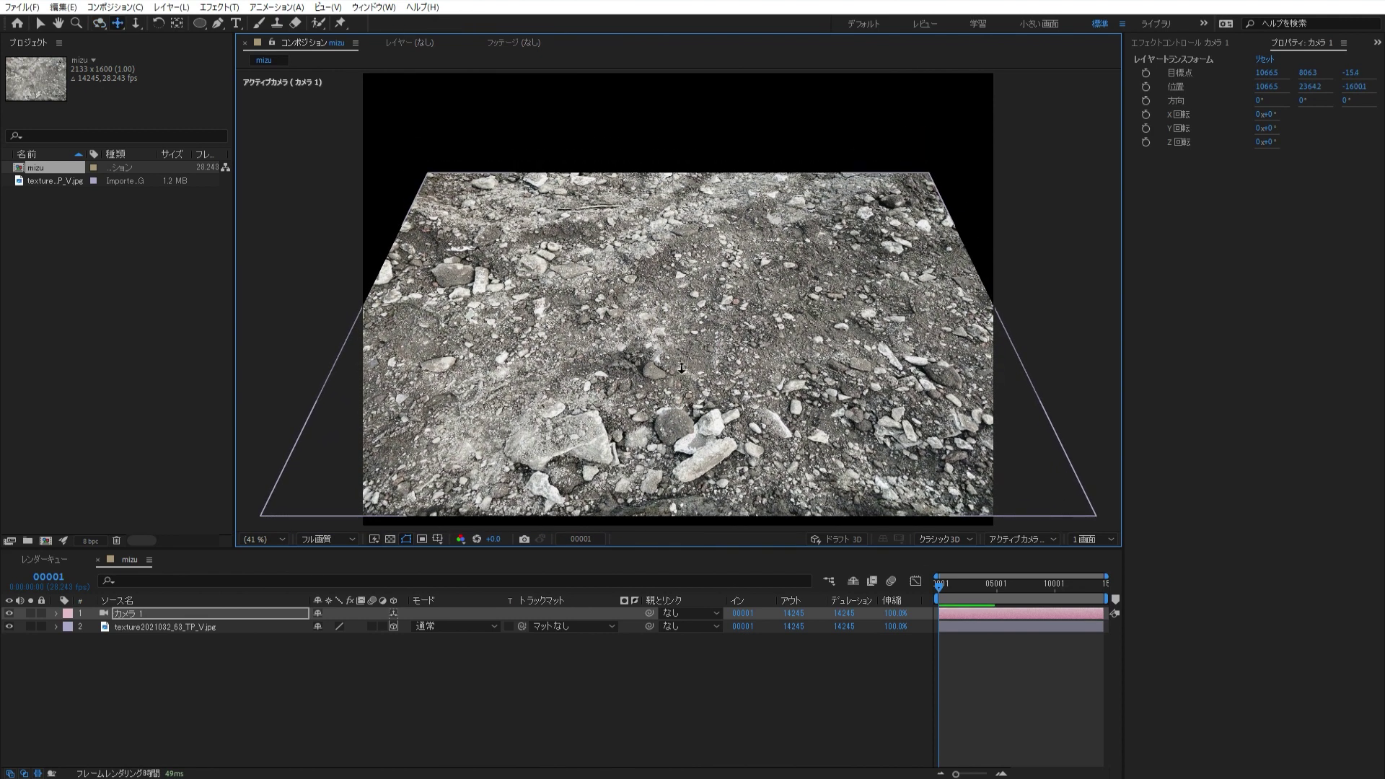
left_click_drag(676, 374, 666, 268)
key("c")
key("c")
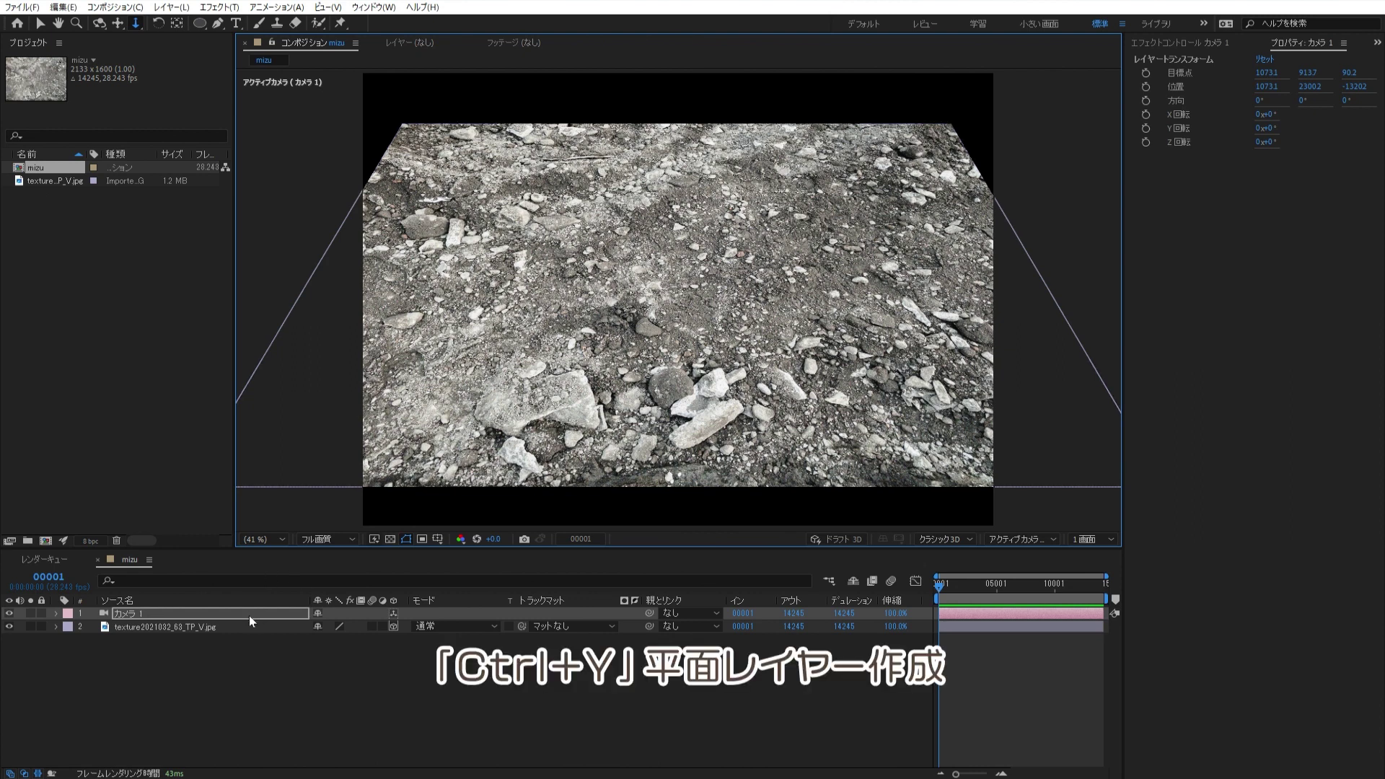
- Create a solid named 'fractal' and apply Fractal Noise to it
left_click(257, 679)
key("ctrl+y")
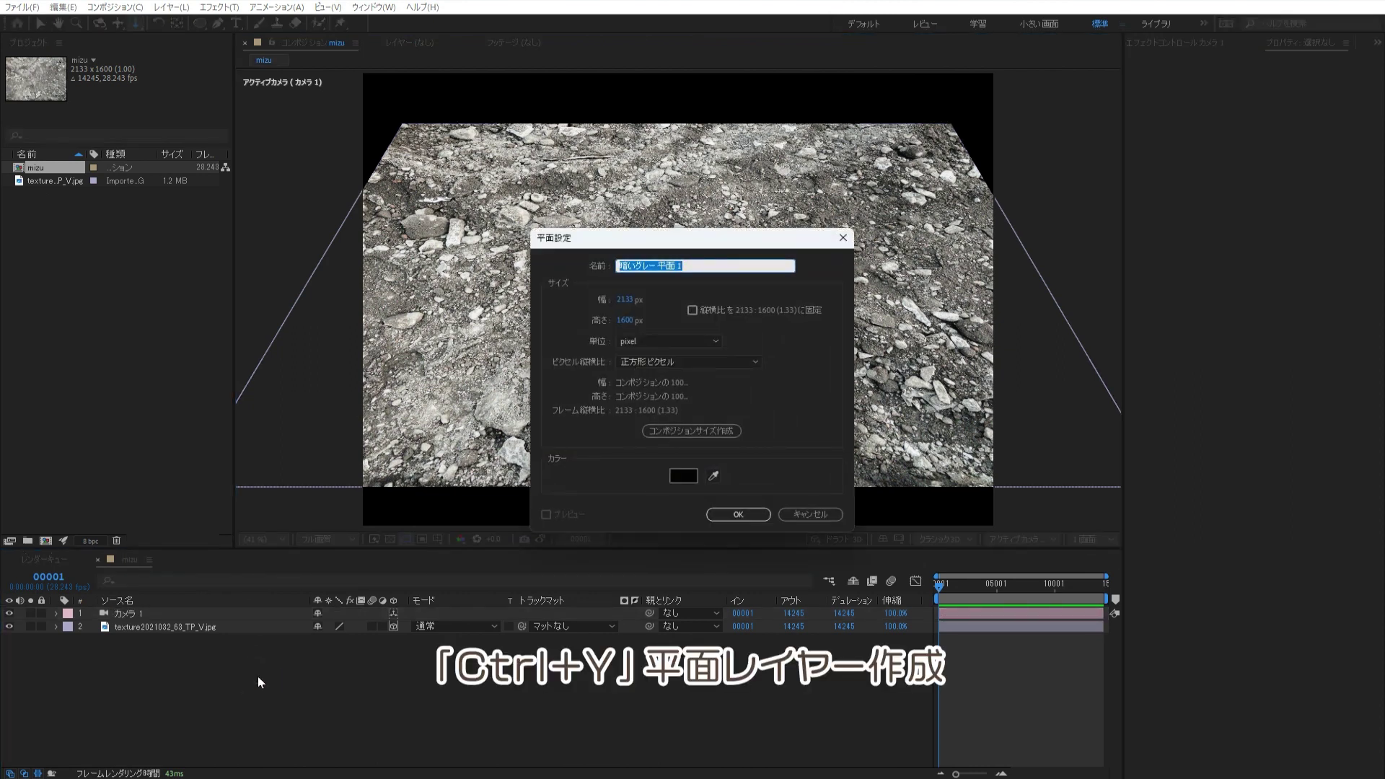
type("fractal")
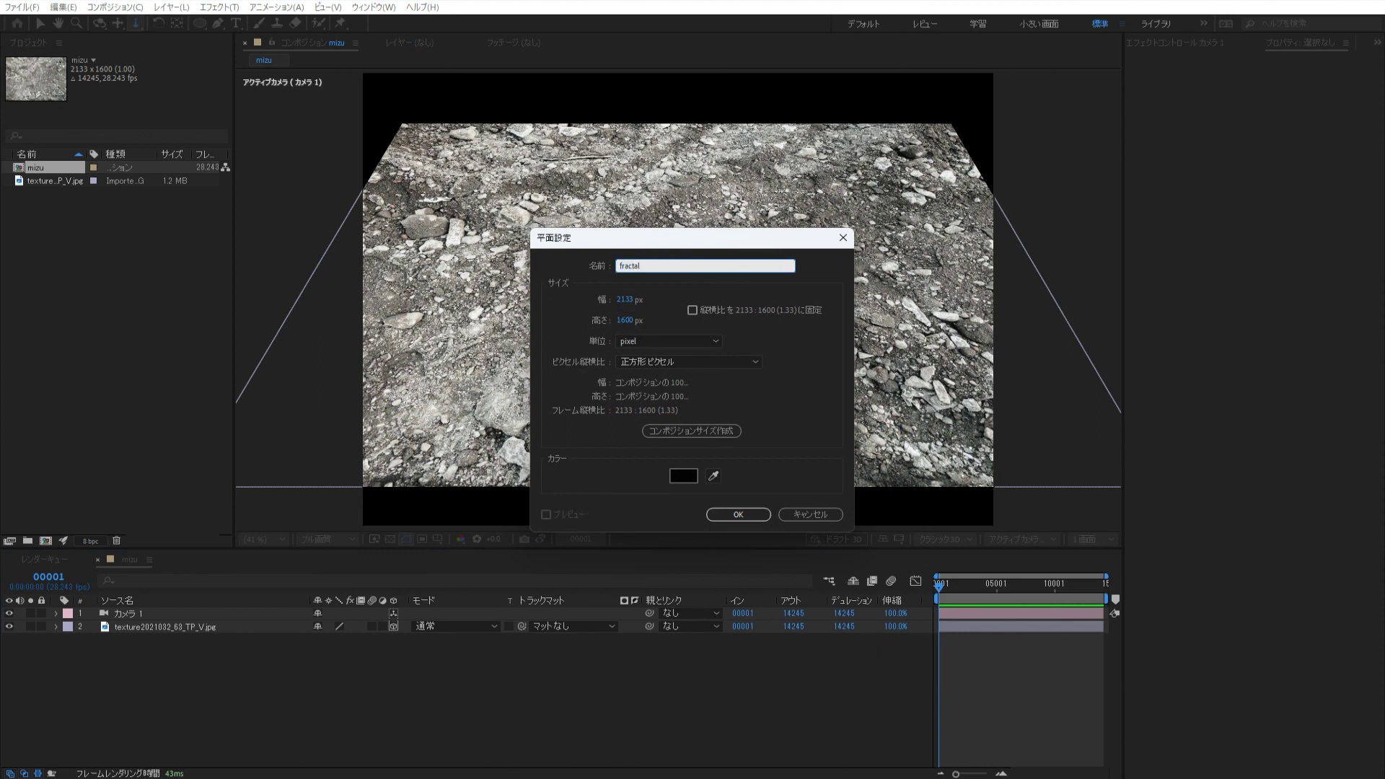
key("Return")
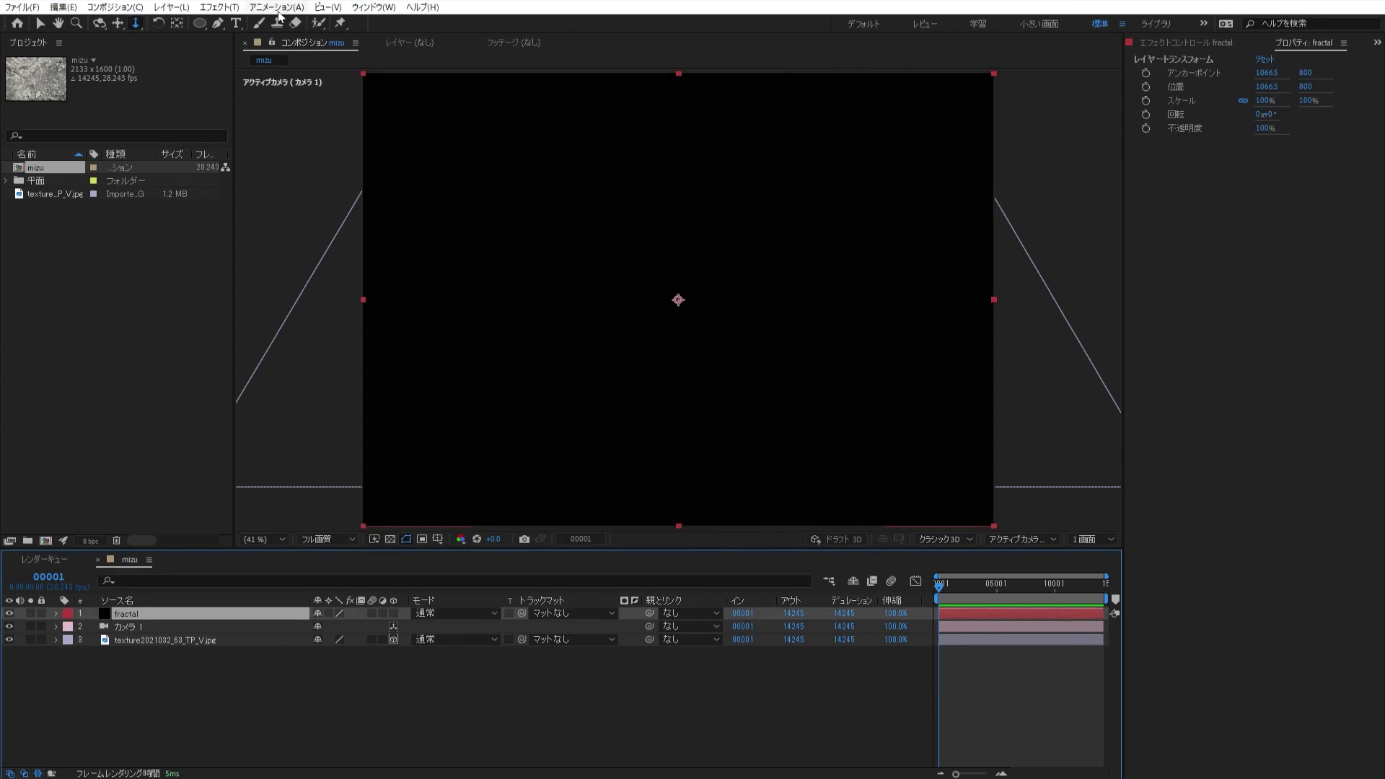
left_click(215, 10)
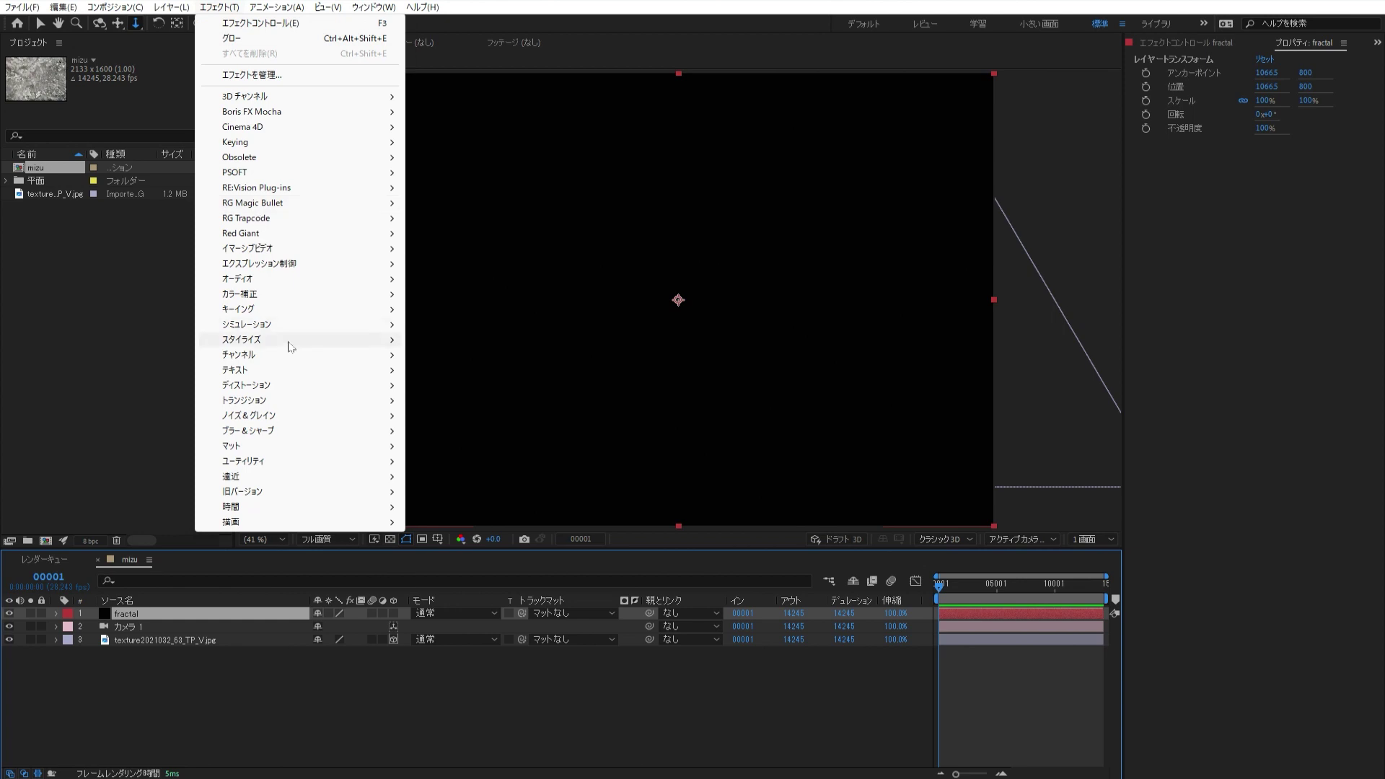
mouse_move(306, 393)
mouse_move(312, 417)
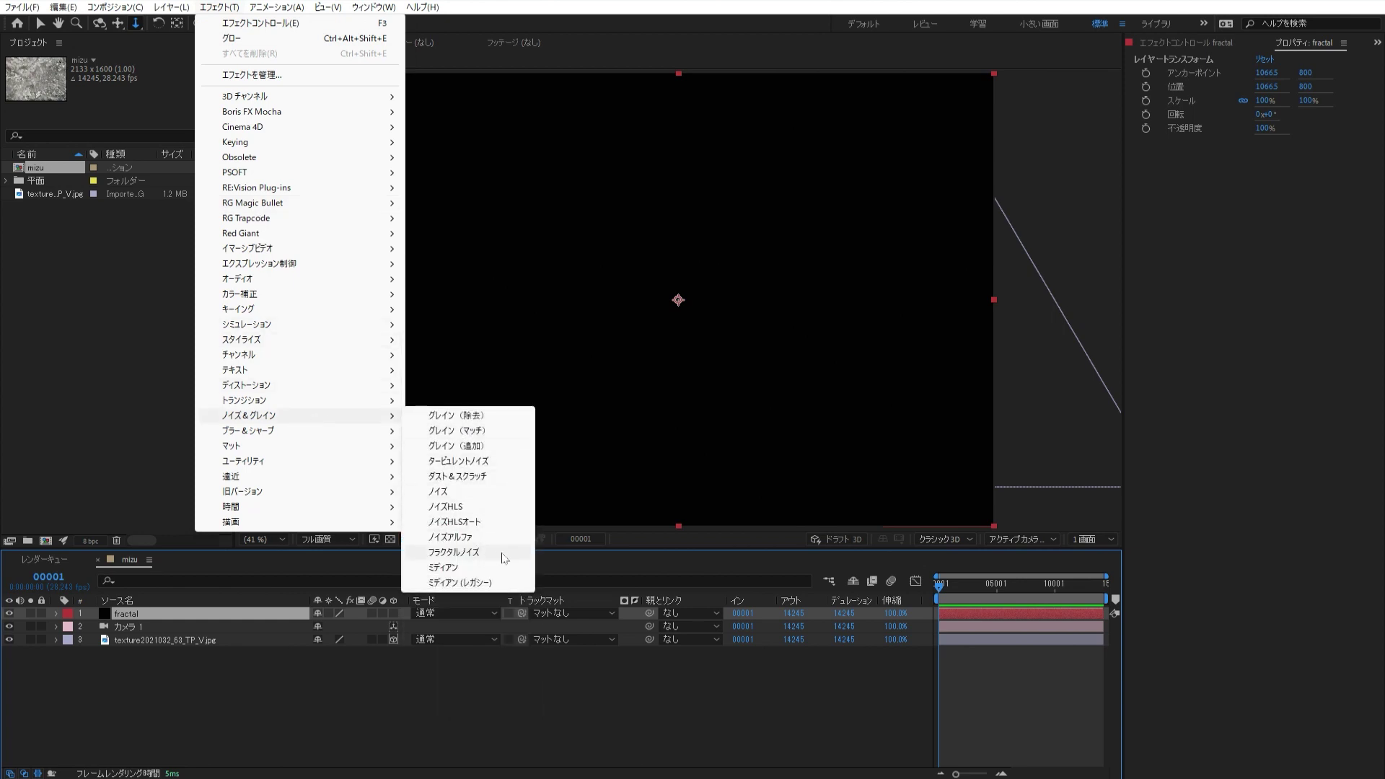
left_click(504, 559)
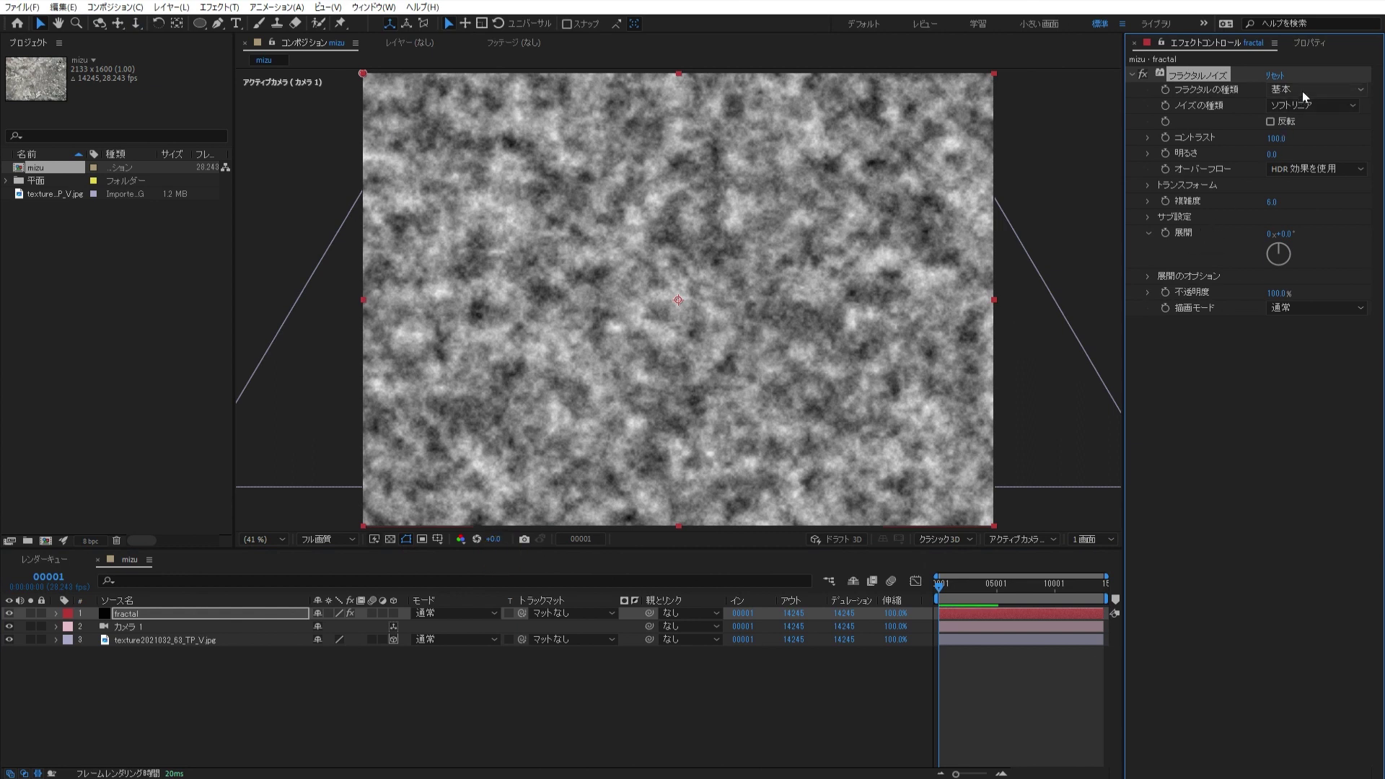
- Set Fractal Noise to にじみ type, inverted, scale 300, and add an expression to Turbulence Offset
left_click(1305, 95)
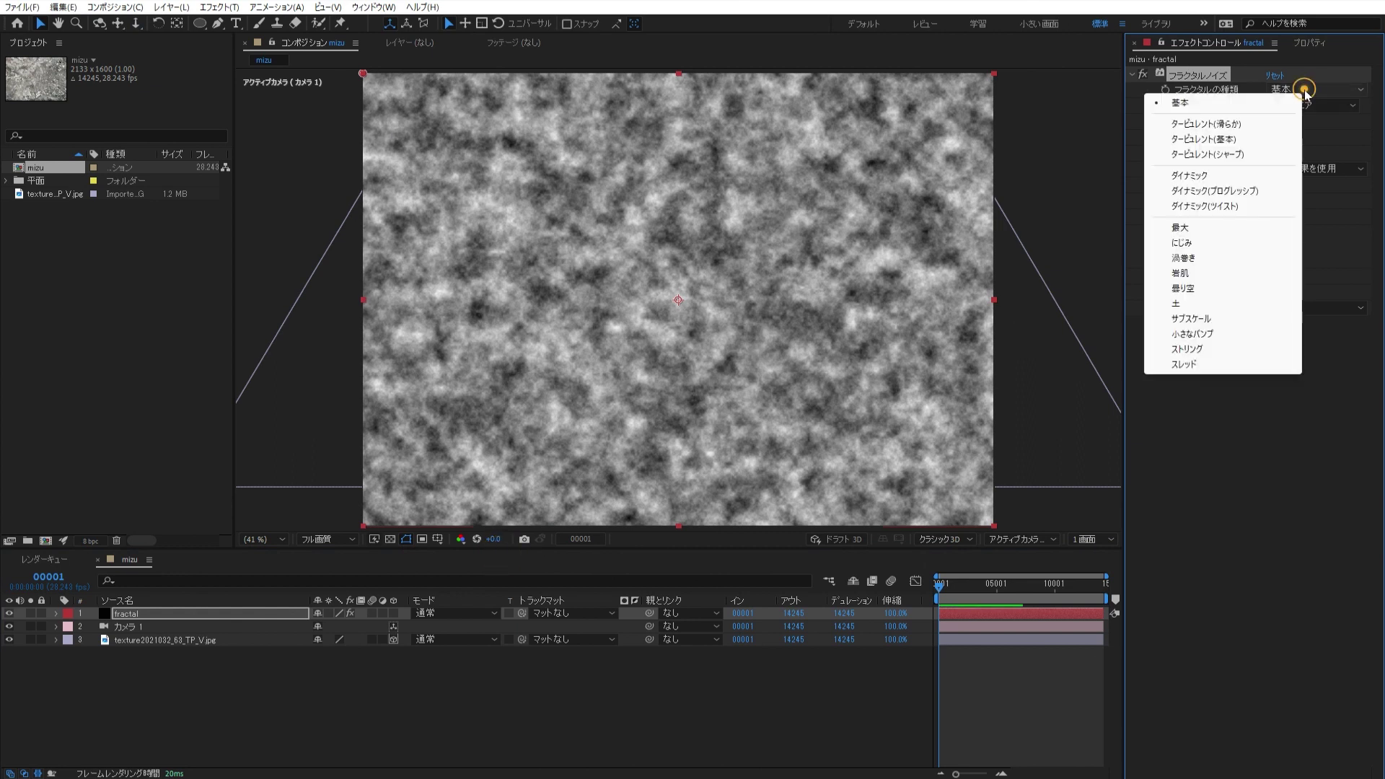
left_click(1257, 244)
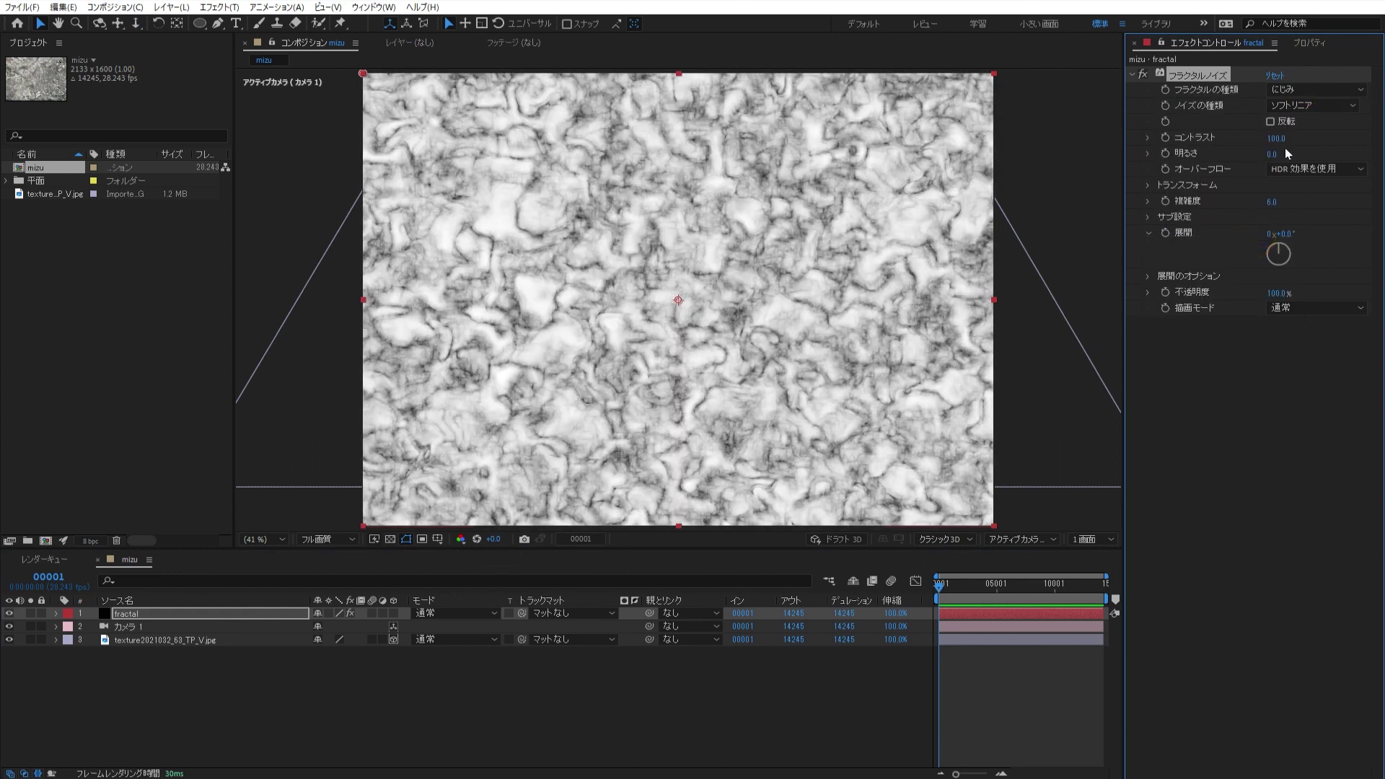
left_click(1286, 123)
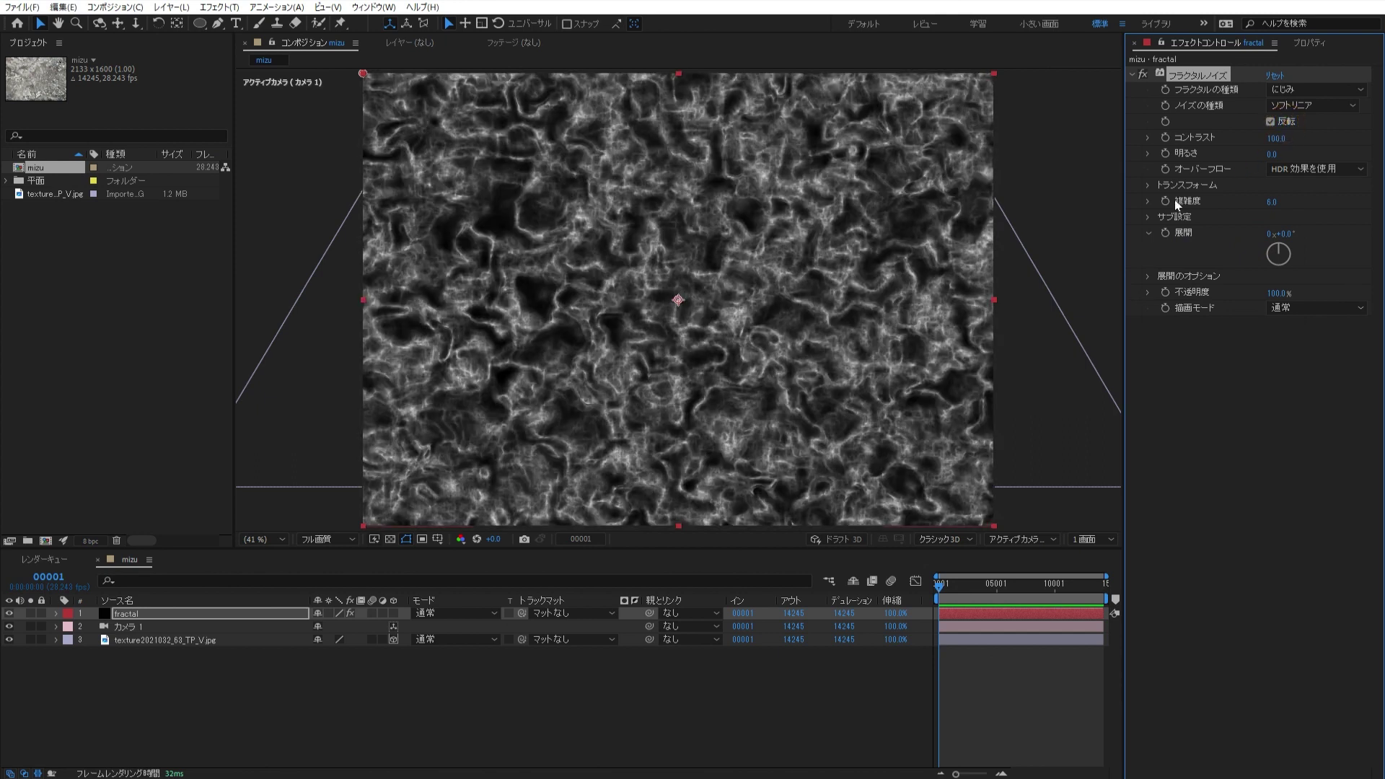
left_click(1146, 186)
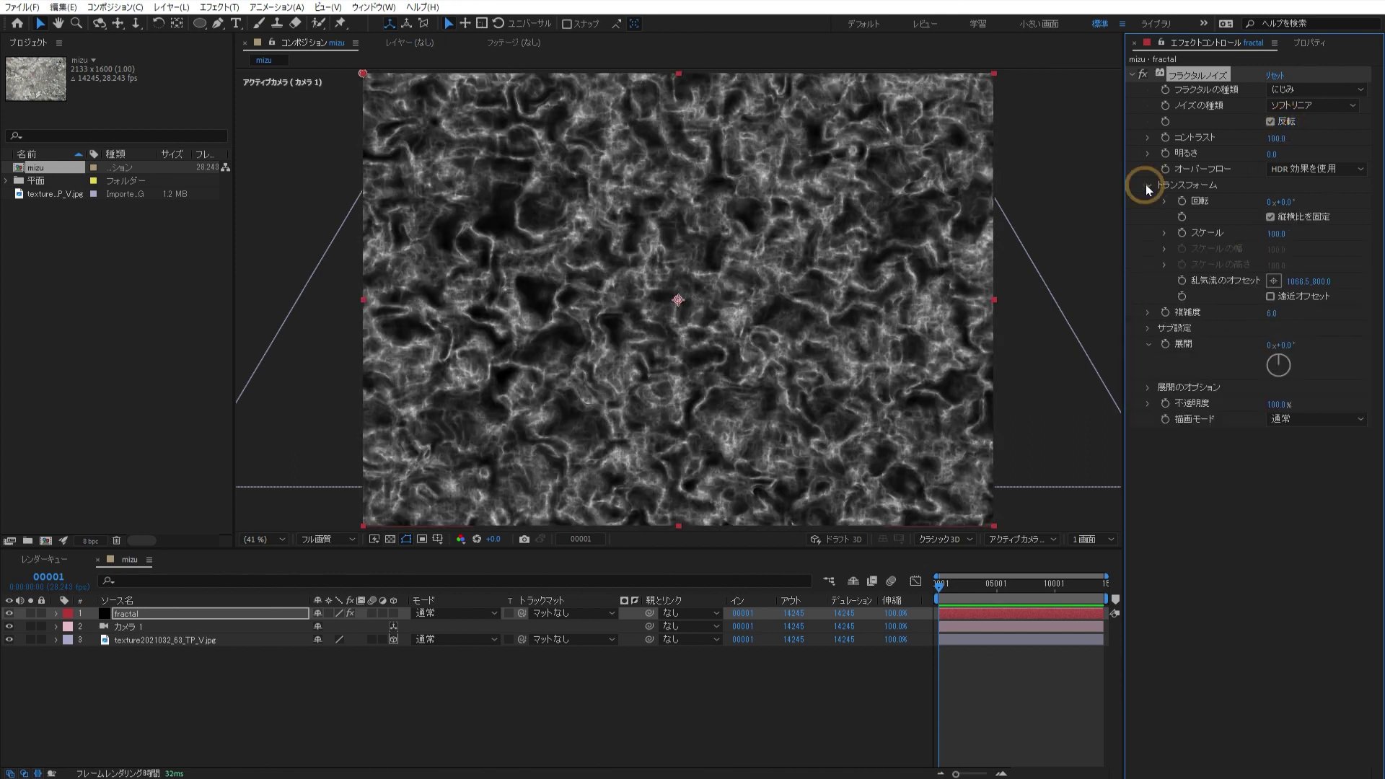
left_click(1271, 234)
type("0")
key("Return")
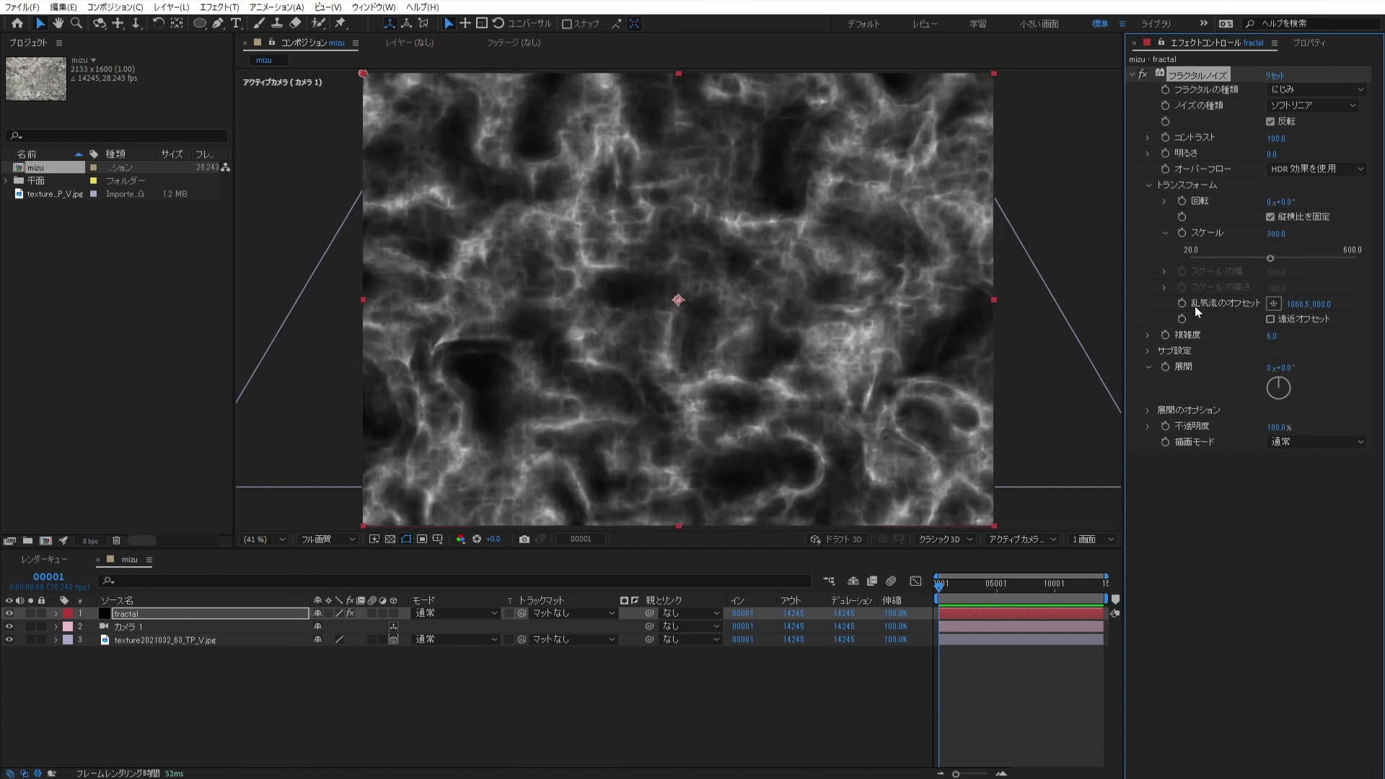
left_click(1182, 303, "alt")
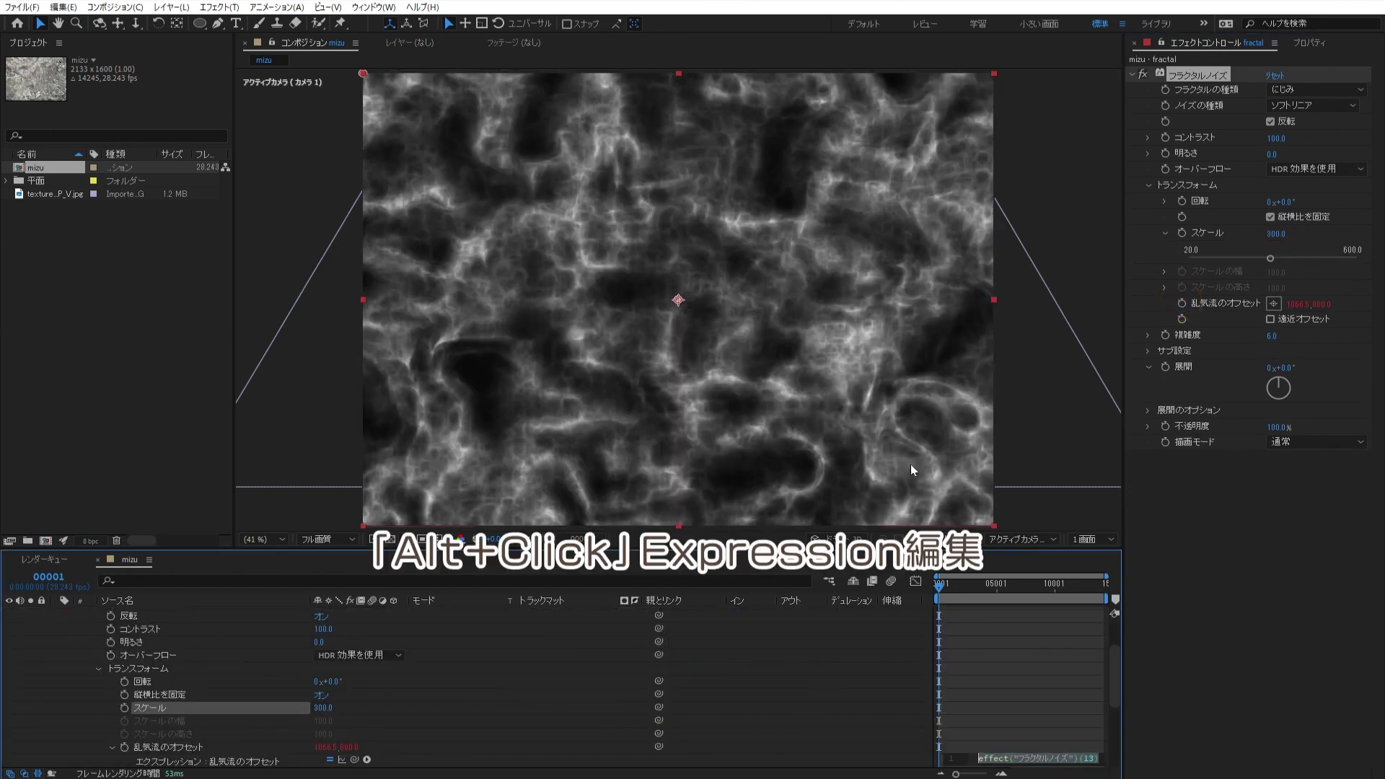
- Replace the turbulence offset expression with [0,time*100] and preview the drifting noise
left_click(167, 750)
scroll(275, 667, "down", 2)
scroll(275, 666, "down", 2)
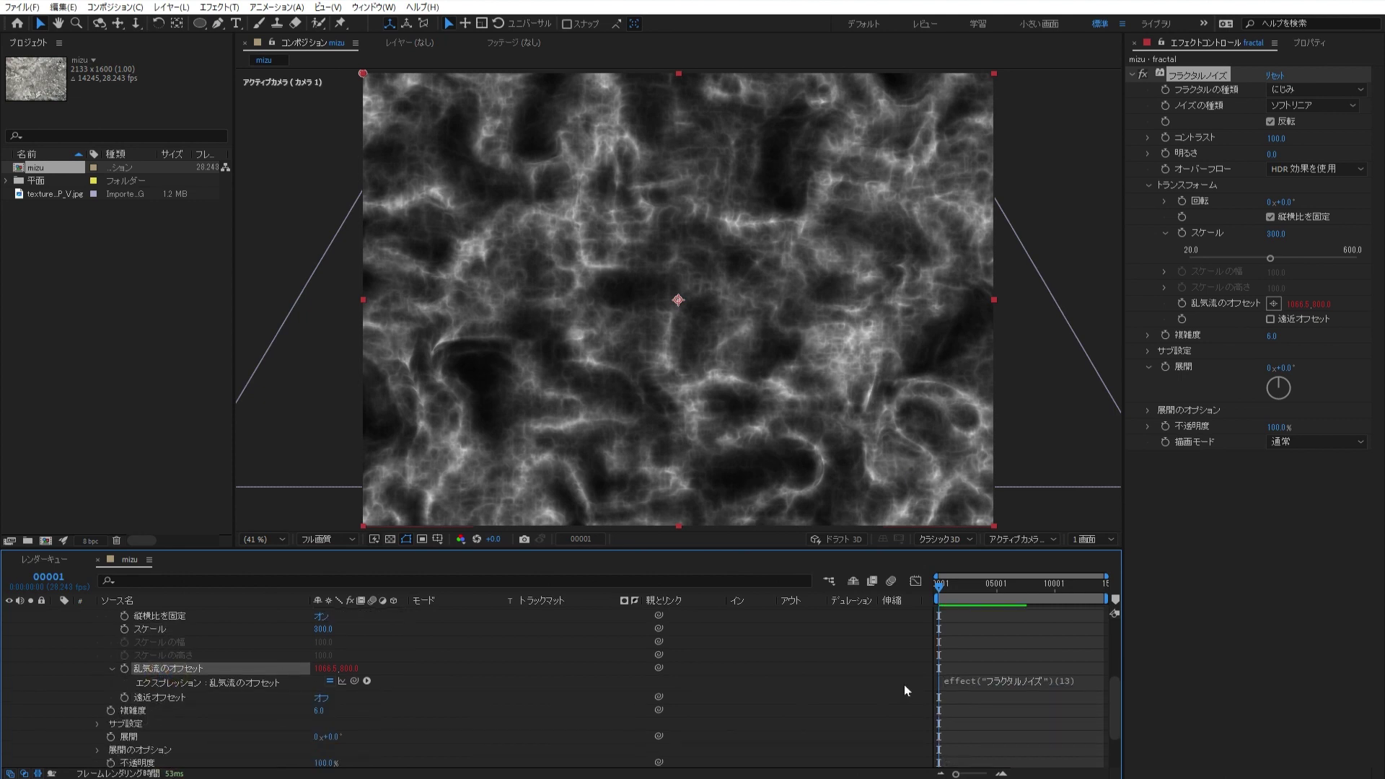
left_click(984, 683)
key("BackSpace")
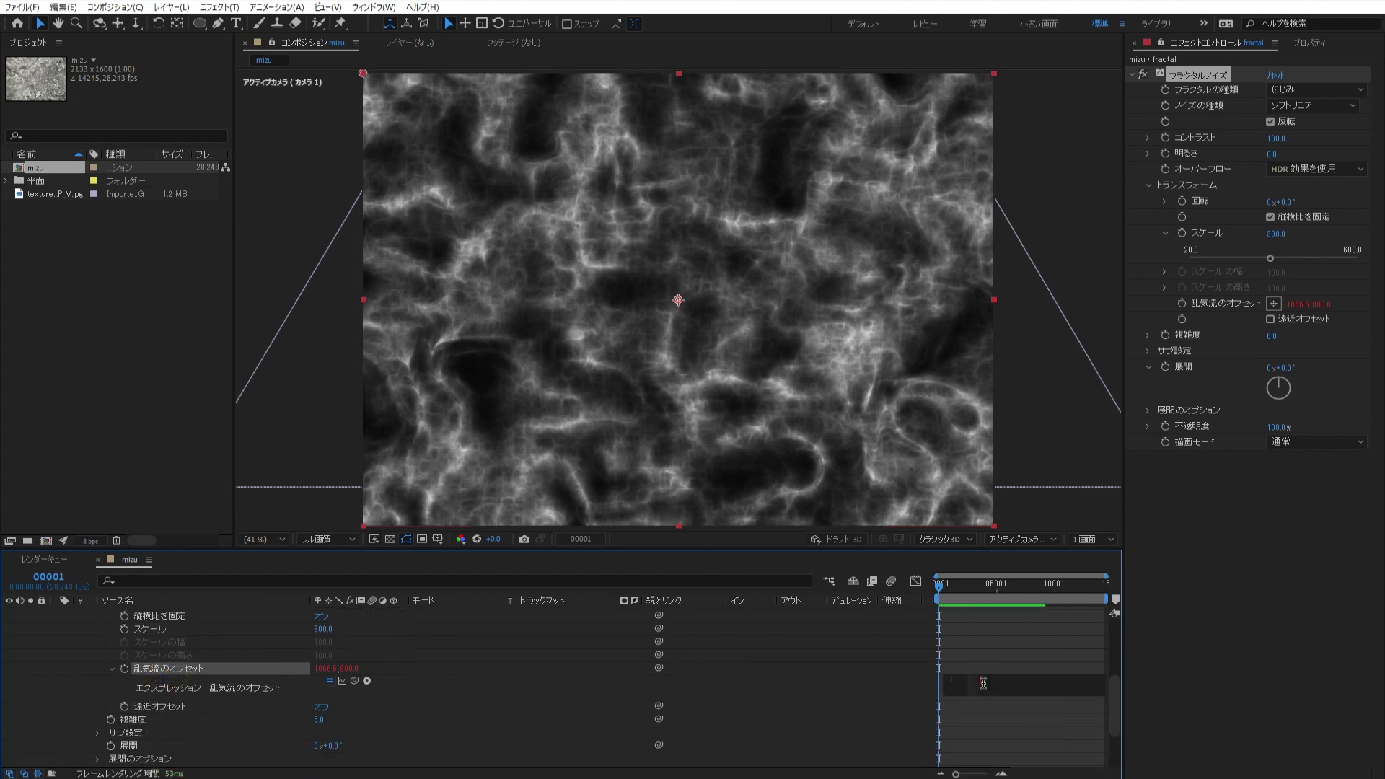
type("[0")
type(",time")
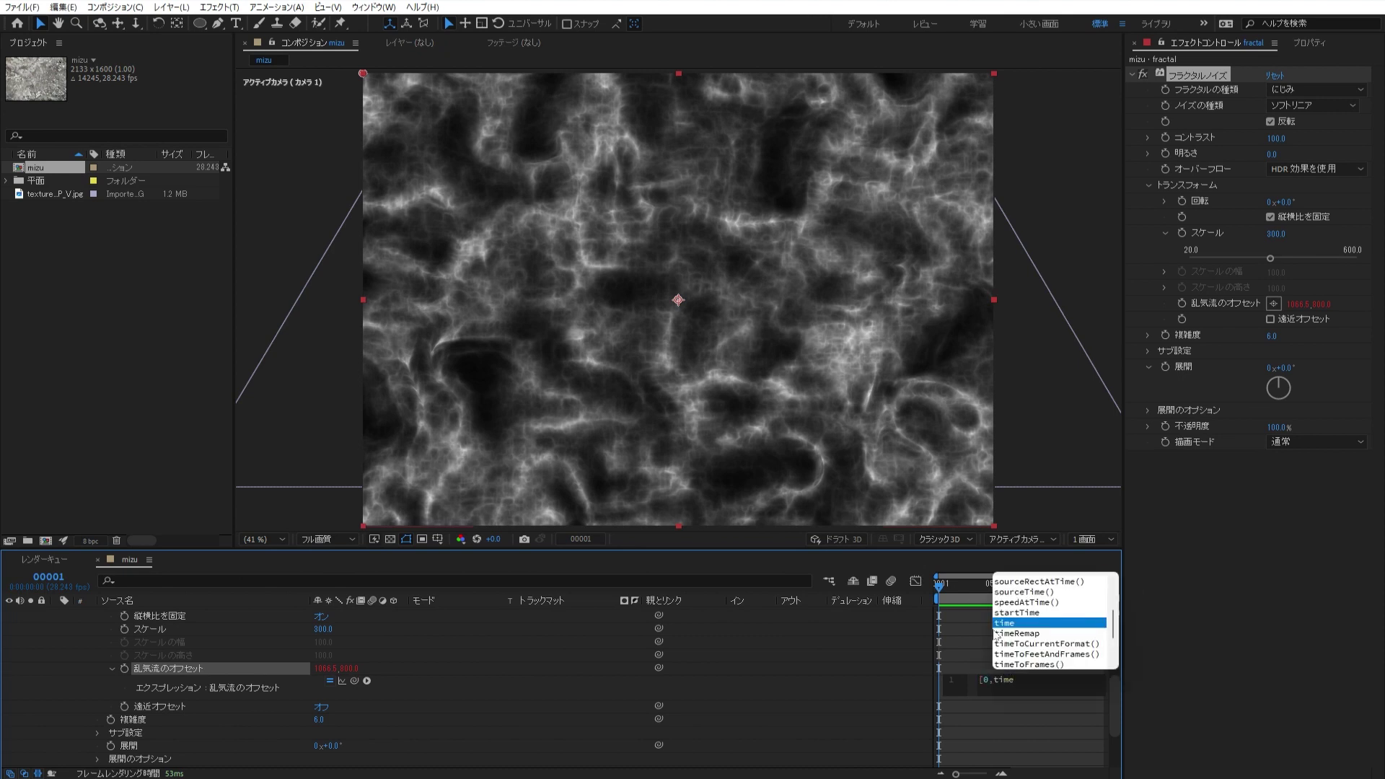
type("*100")
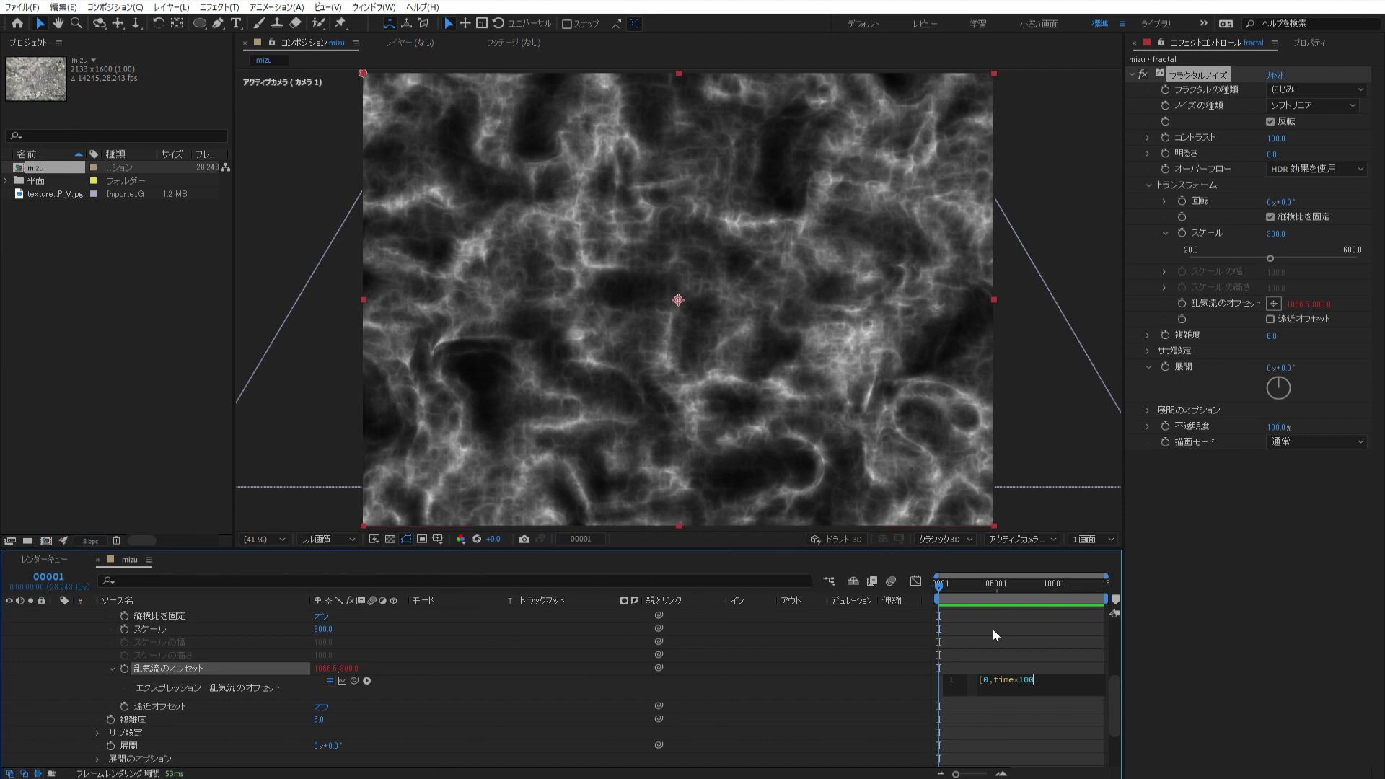
type("]")
left_click(992, 629)
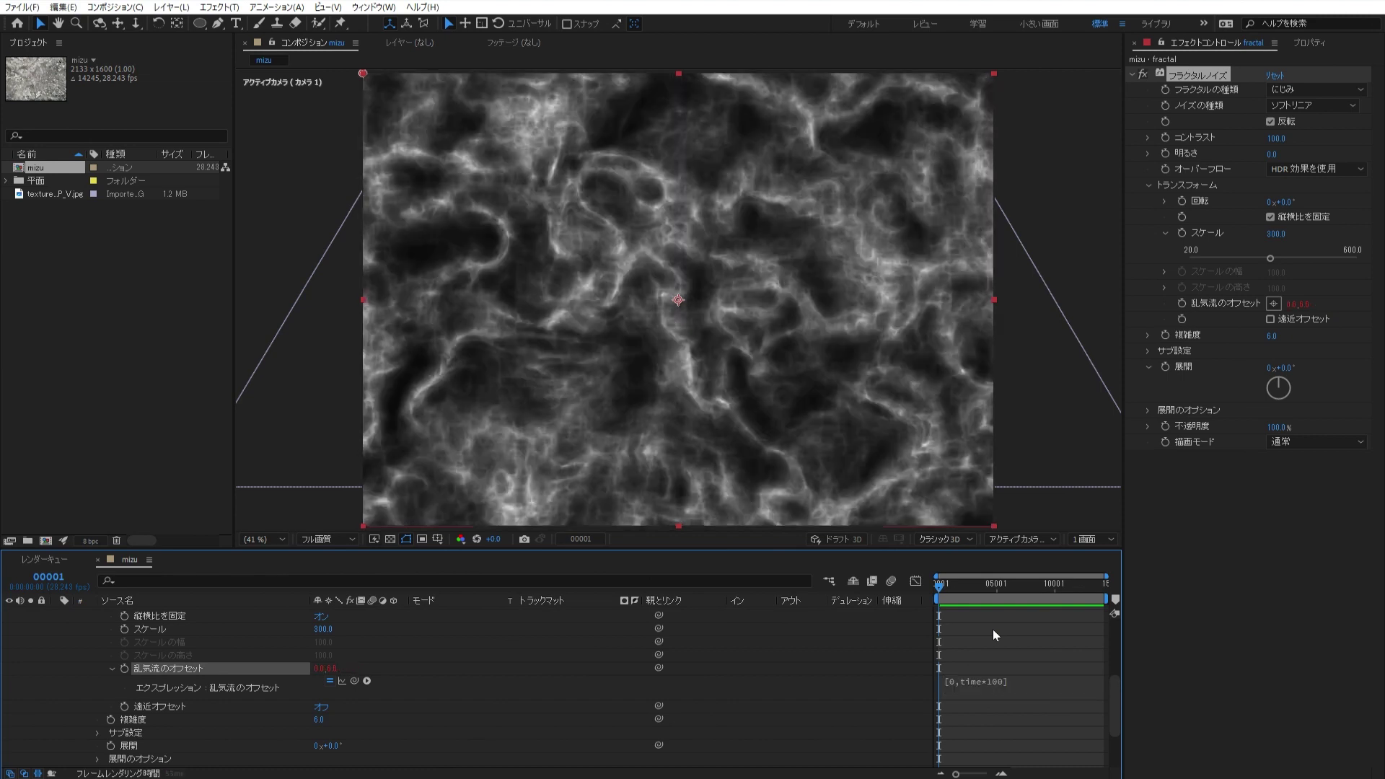
key("space")
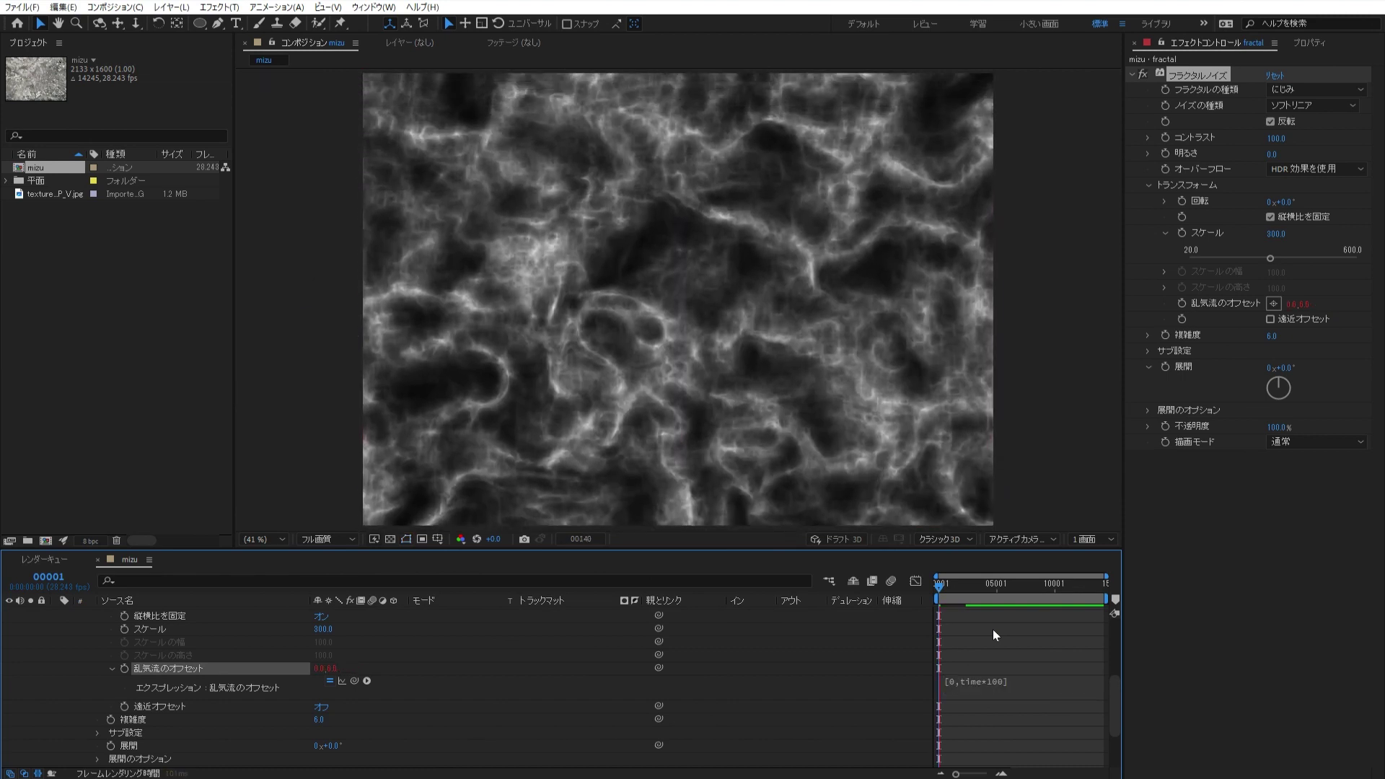
key("space")
- Shorten the mizu composition duration to 48 frames
key("ctrl+k")
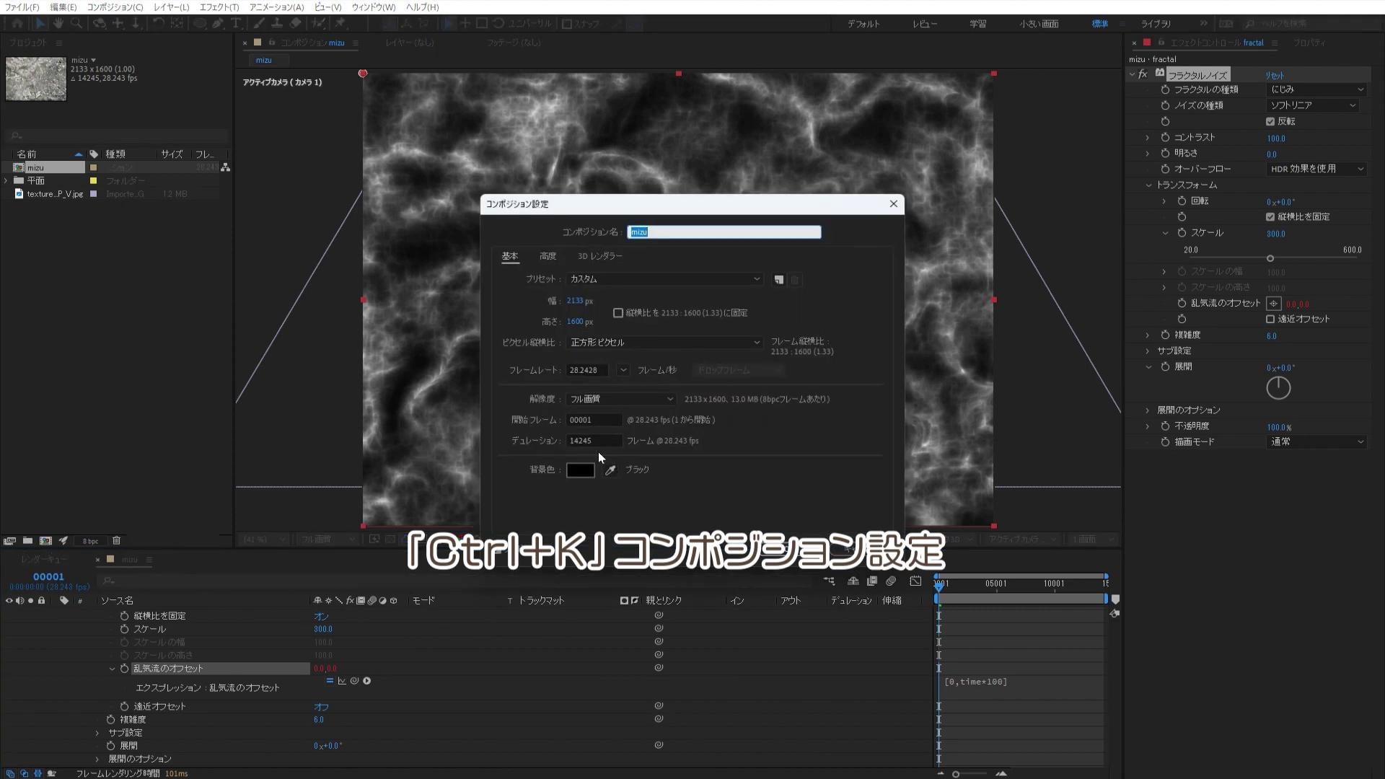
left_click(605, 441)
double_click(605, 441)
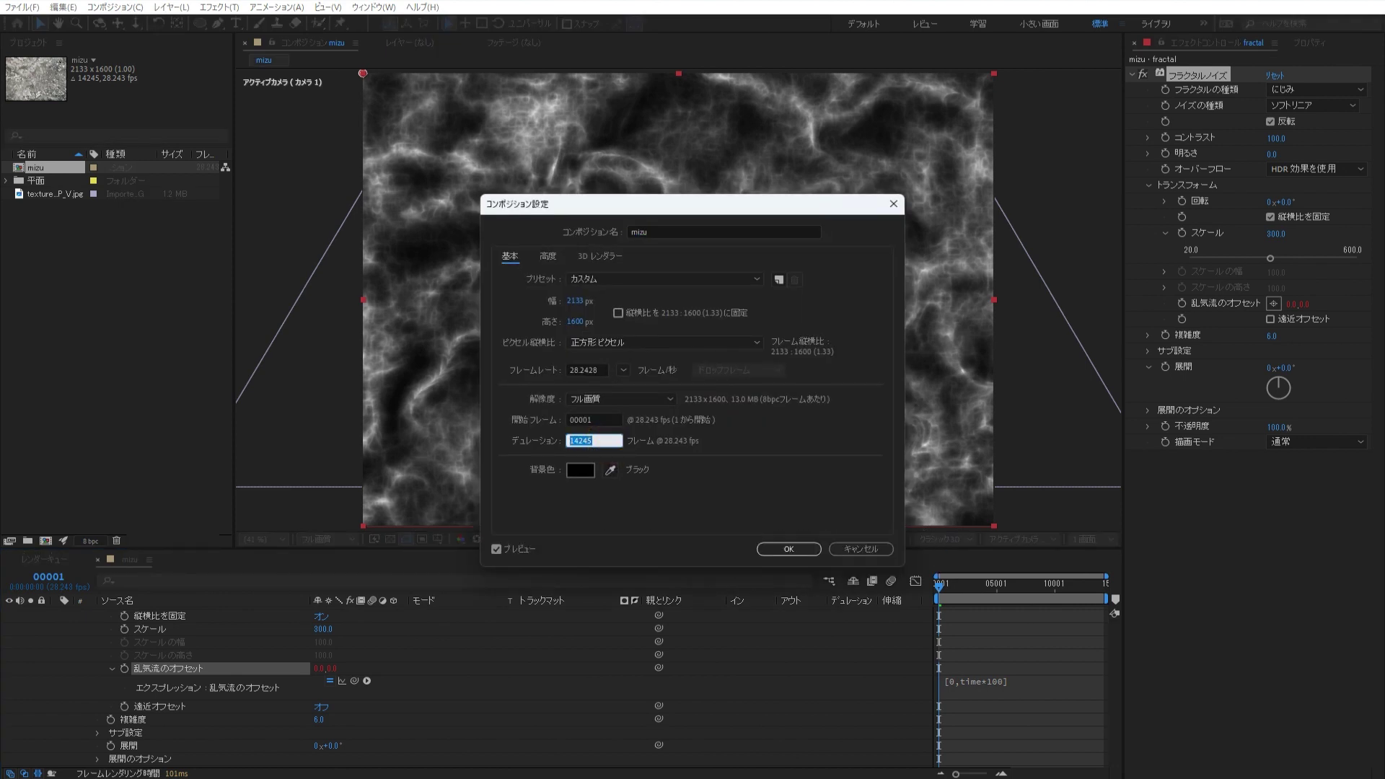
type("48")
key("Return")
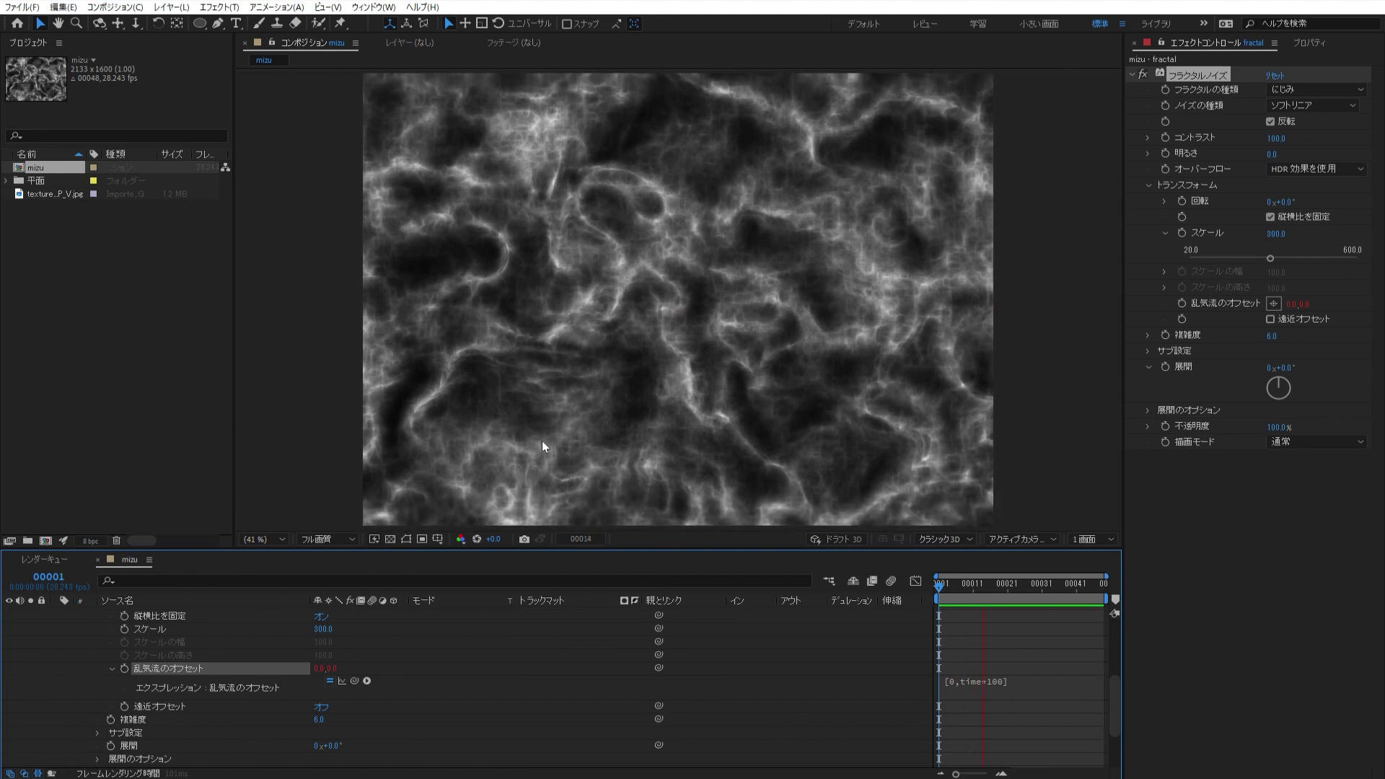
key("space")
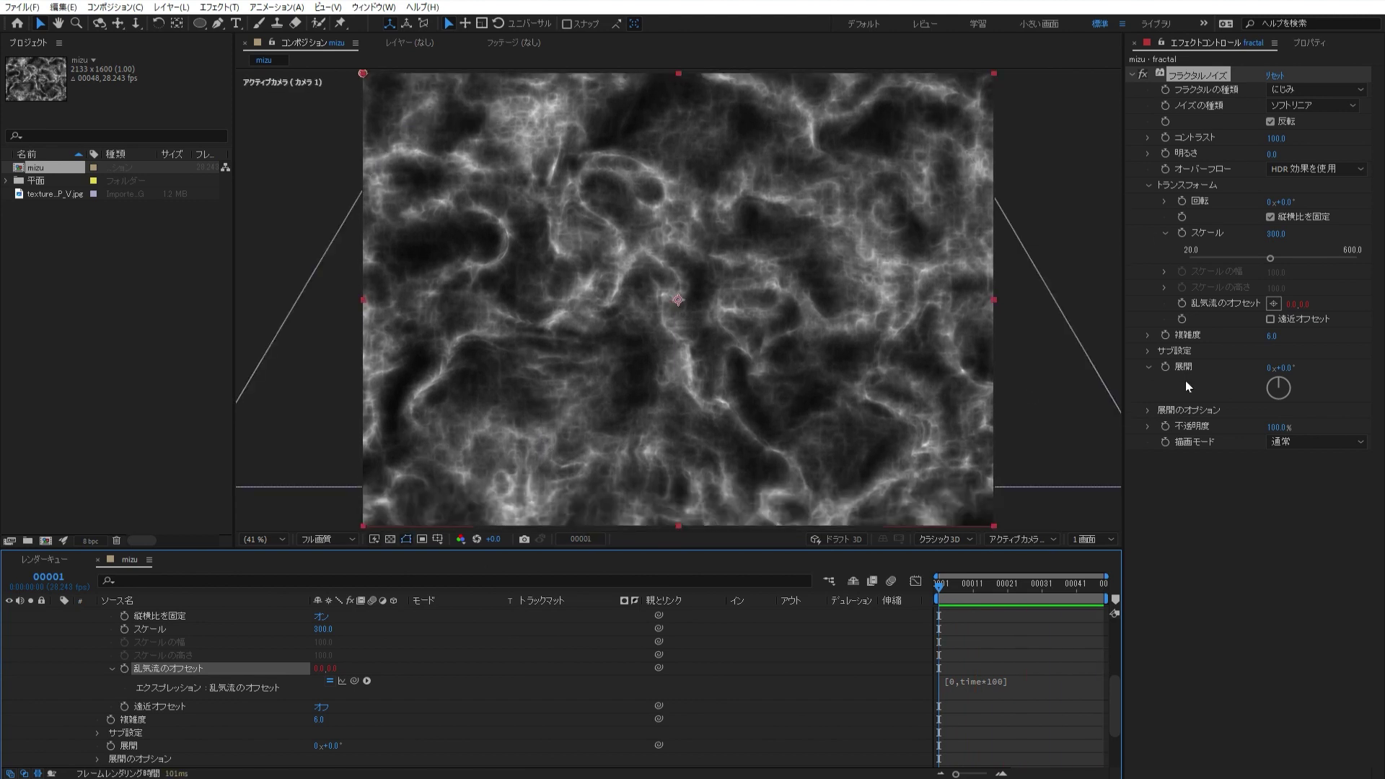
- Give the サブのオフセット sub offset the expression [0,time*150] and preview it
left_click(1148, 351)
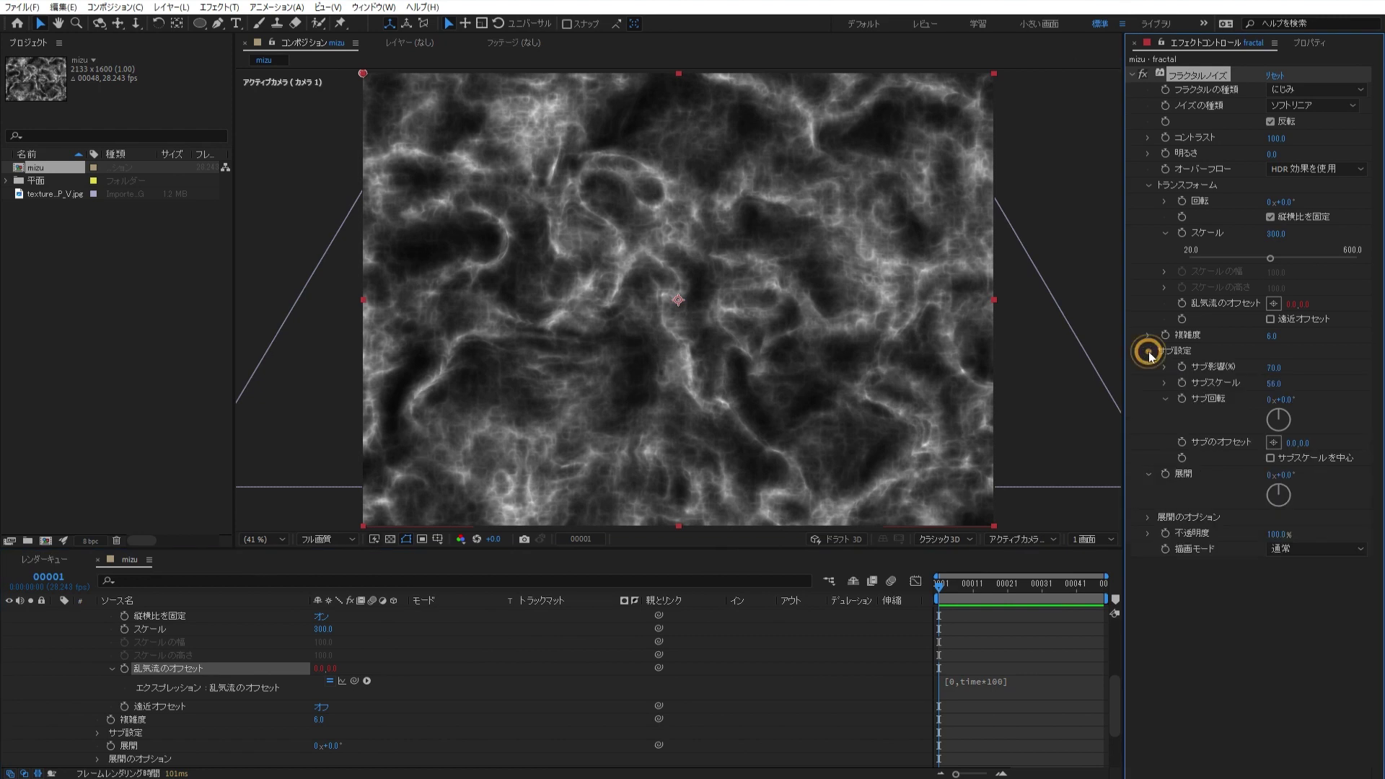
left_click(1181, 442, "alt")
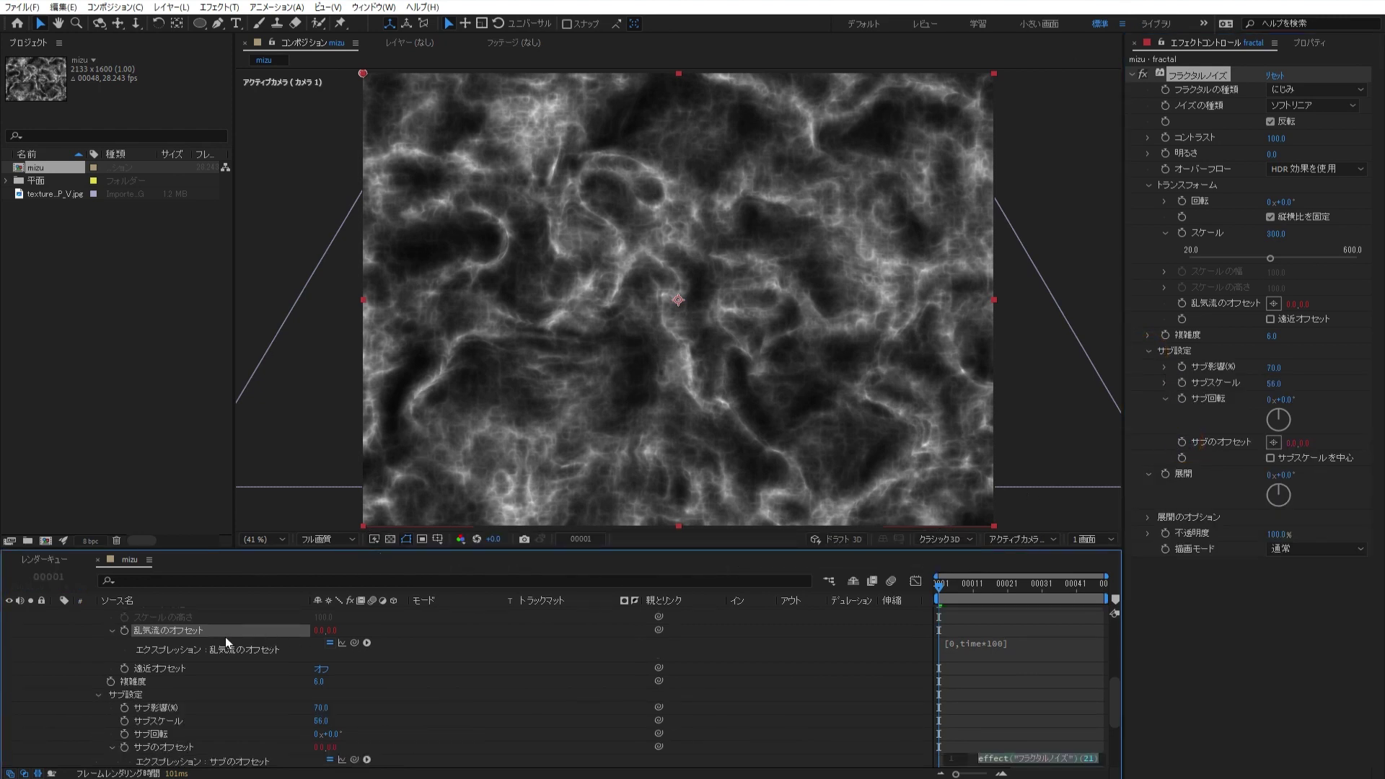
left_click(173, 748)
scroll(484, 631, "down", 2)
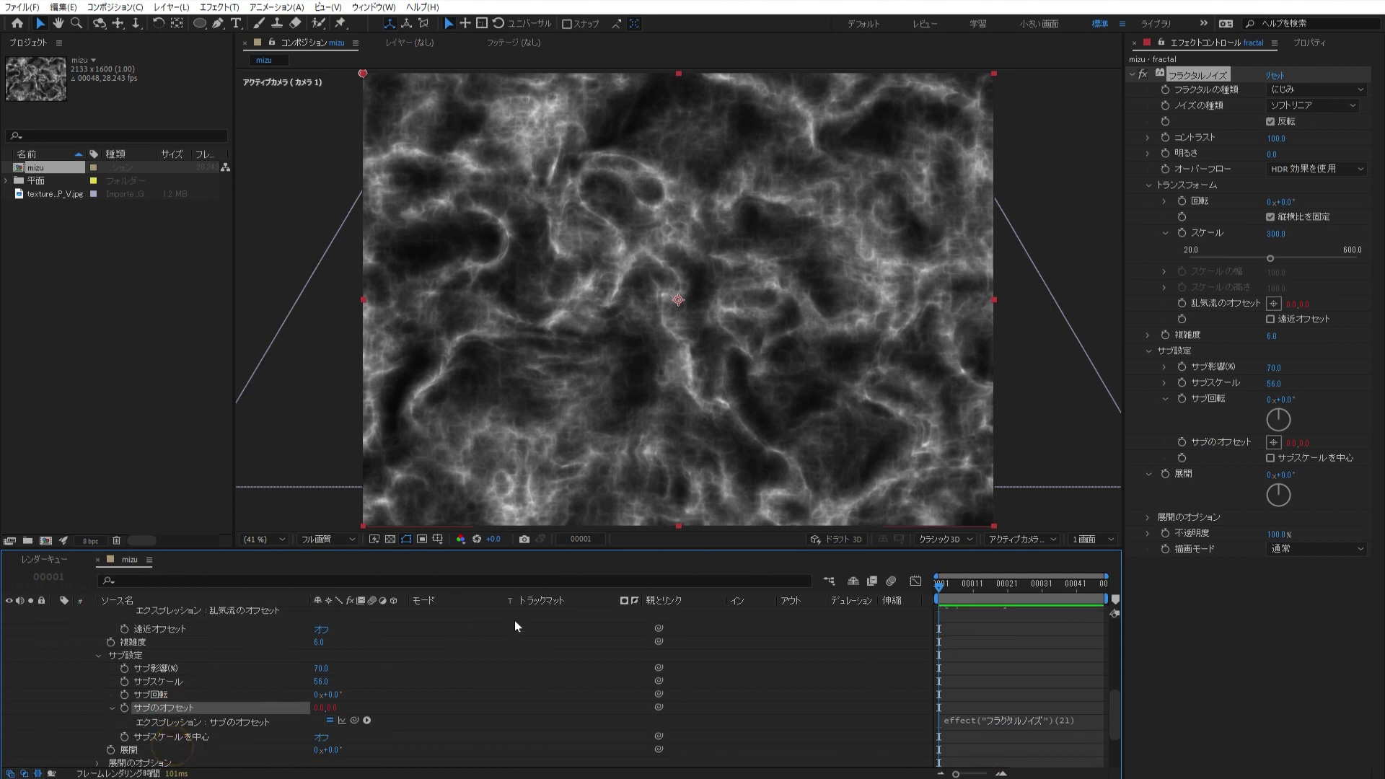
scroll(514, 620, "down", 2)
left_click(1056, 682)
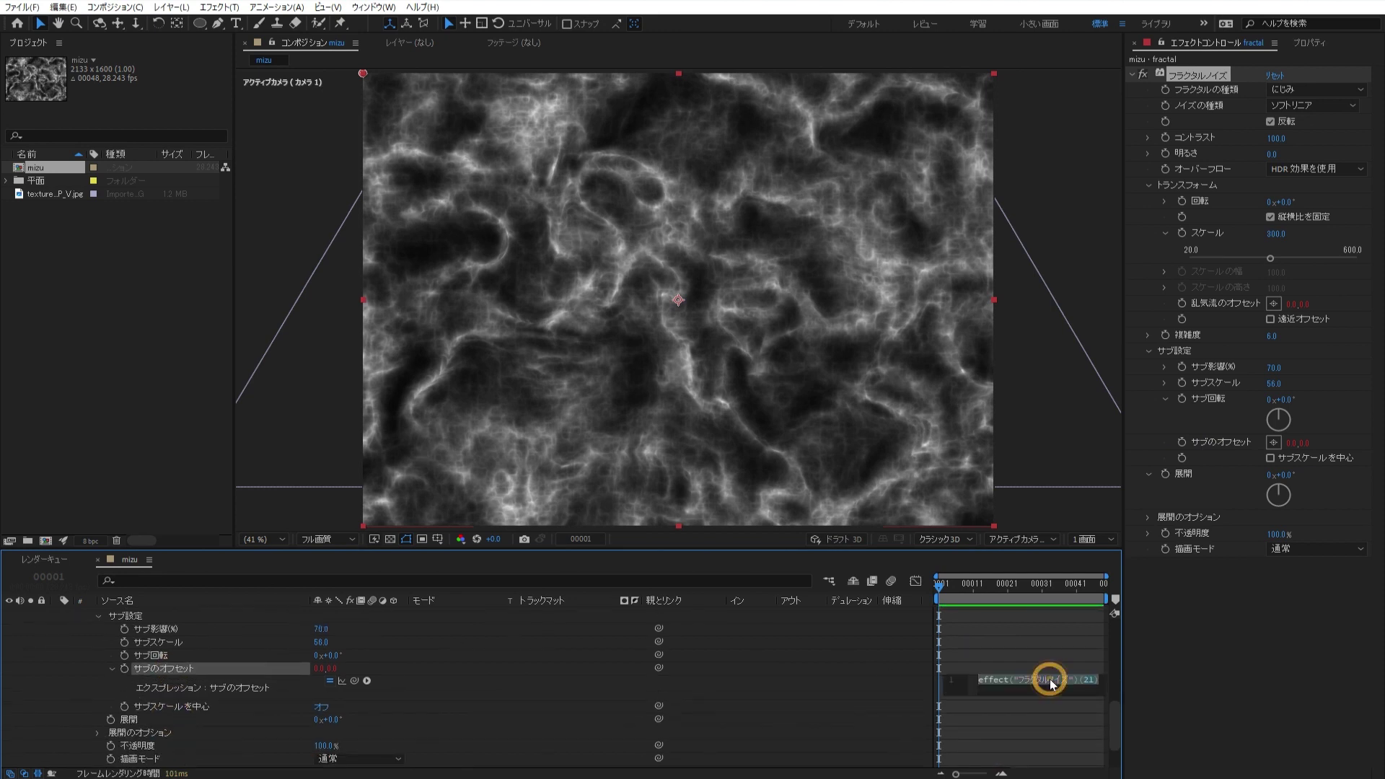
key("BackSpace")
type("time*150]")
key("KP_Enter")
key("space")
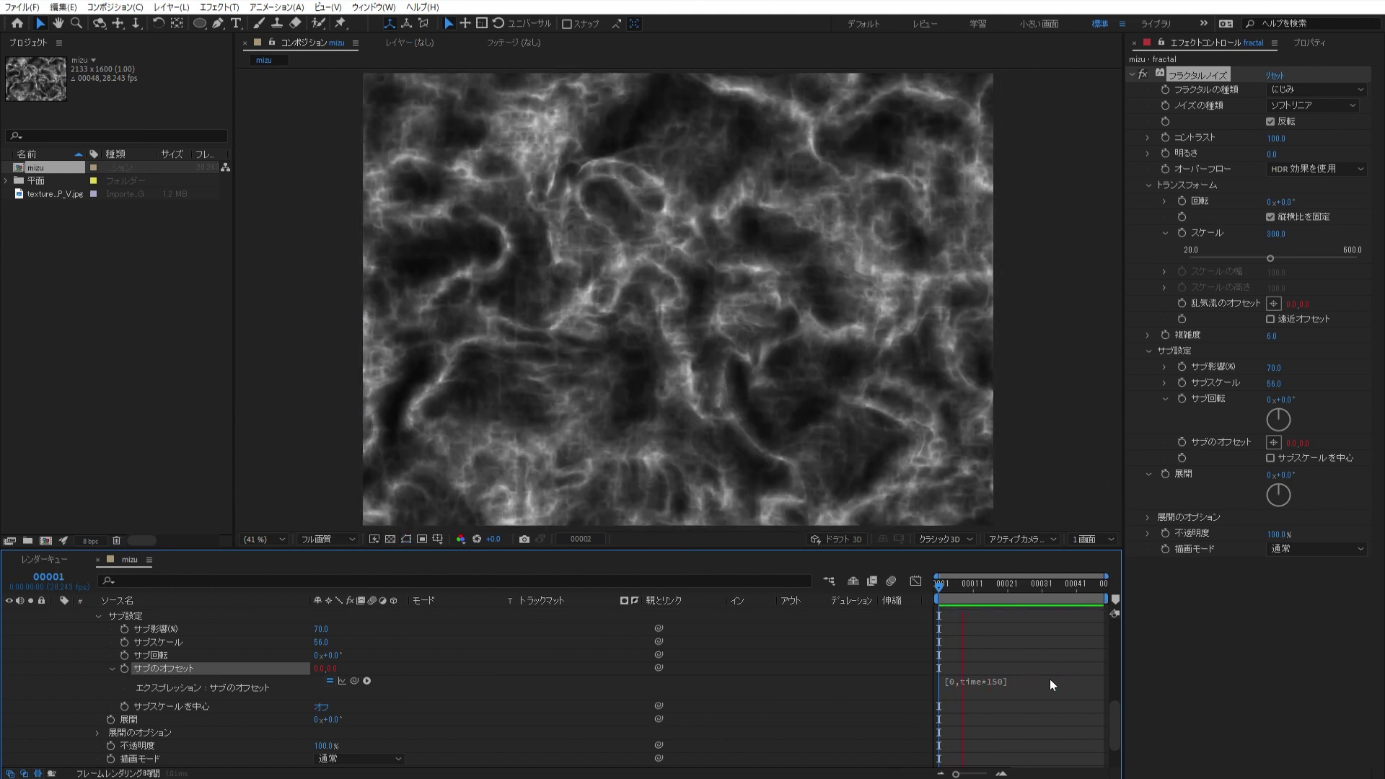
key("space")
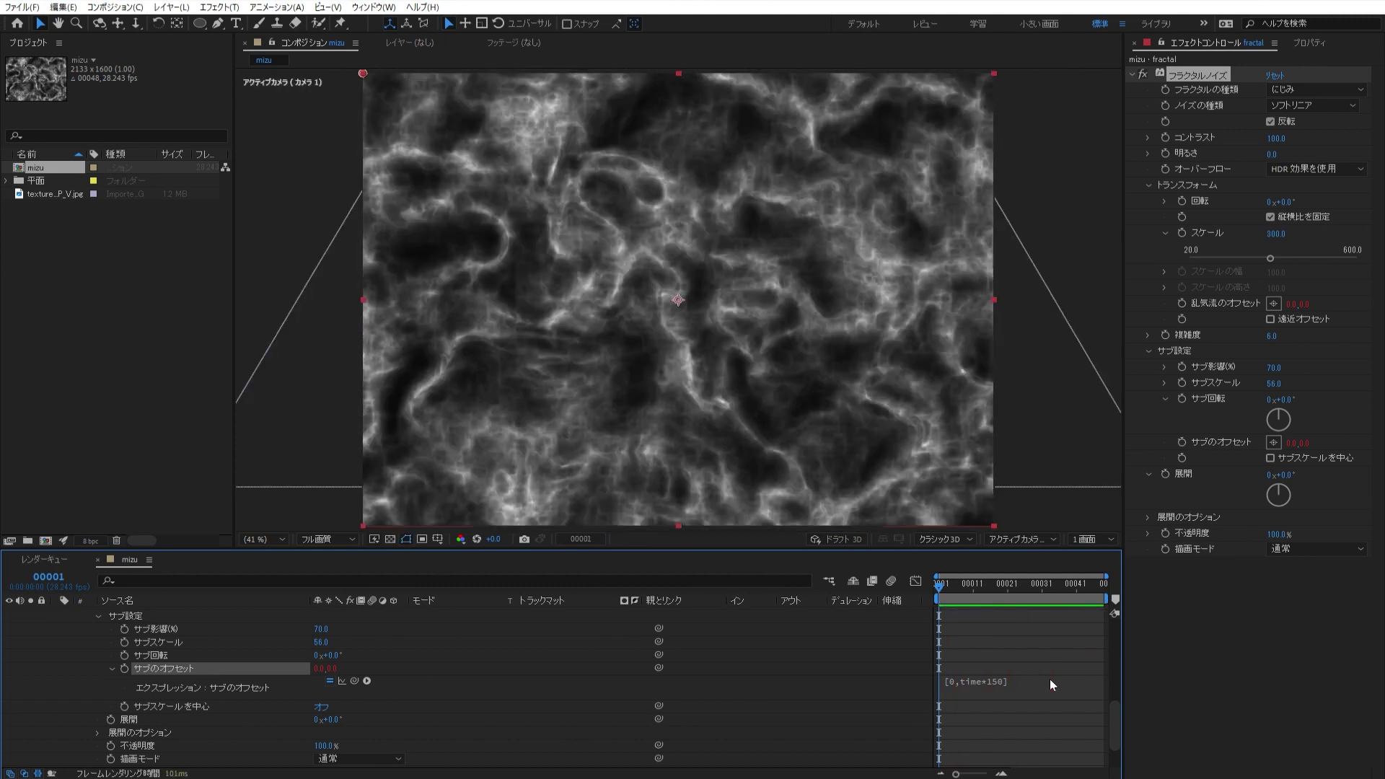
- Drive the 展開 evolution with the expression time*100 and preview the evolving noise
left_click(1167, 474, "alt")
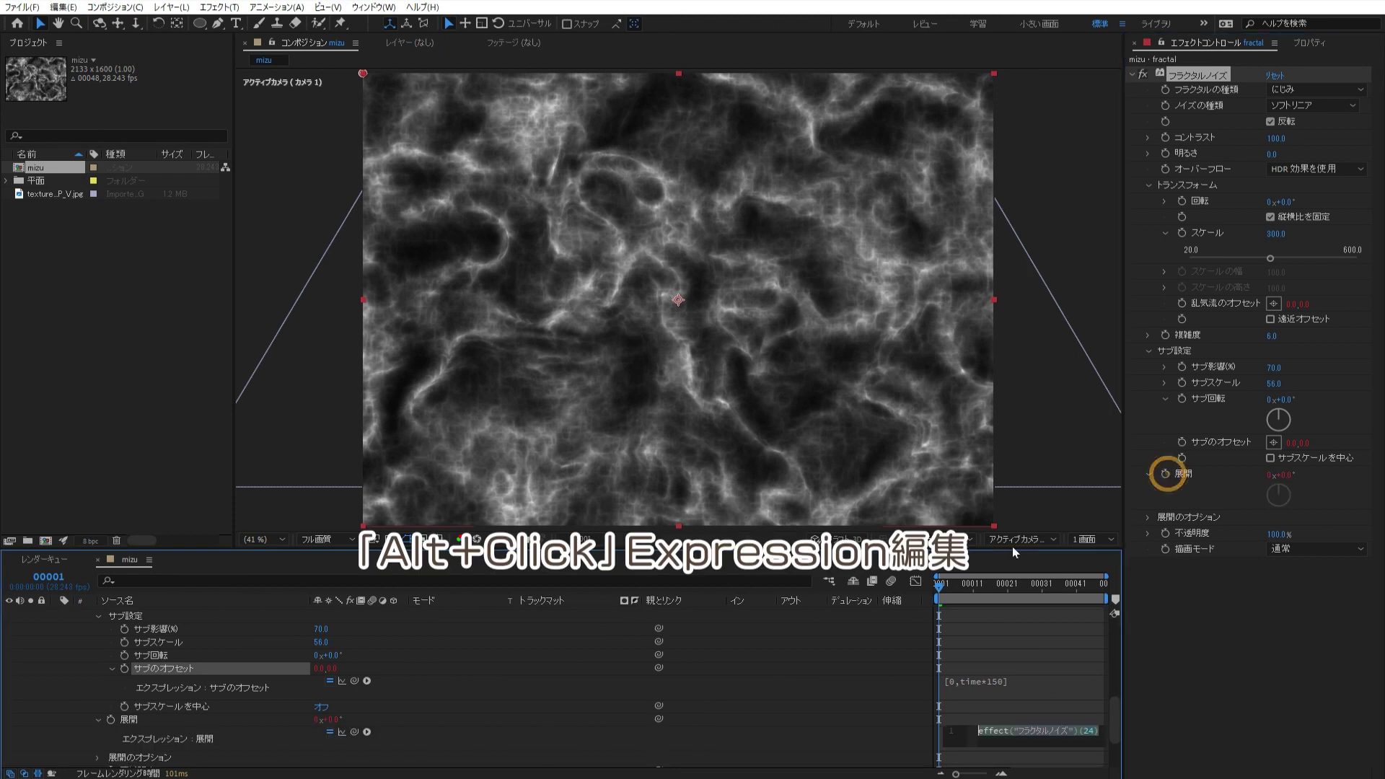
left_click(168, 716)
scroll(382, 651, "down", 2)
left_click(936, 651)
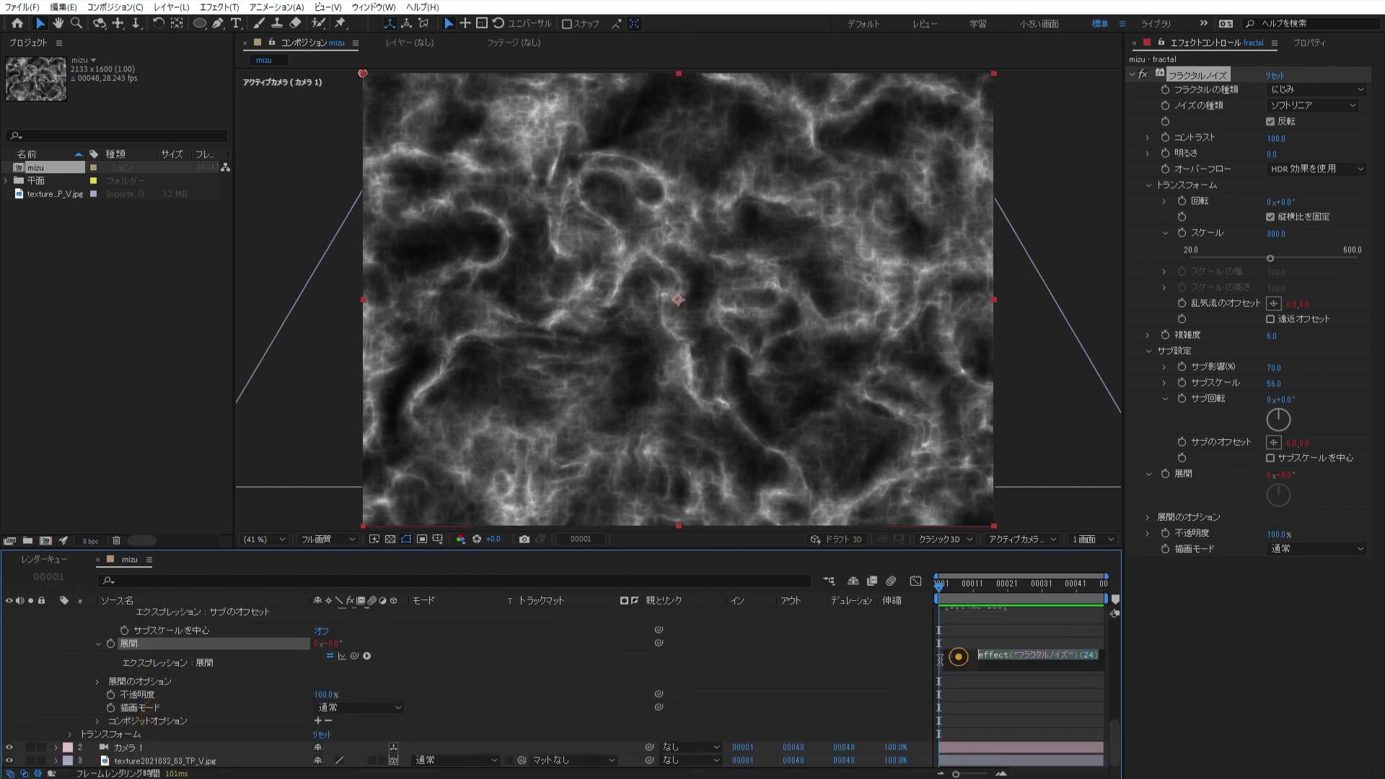
type("time*")
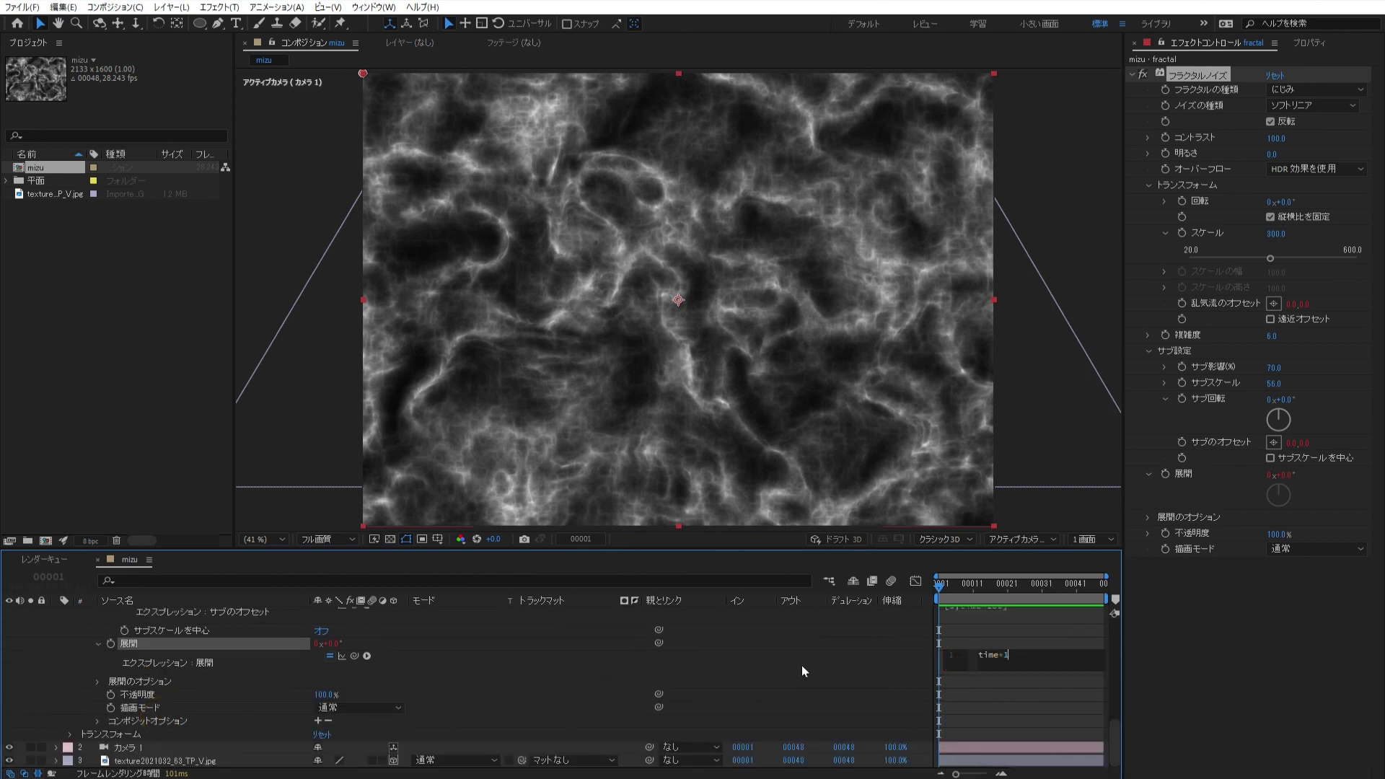
type("100")
key("KP_Enter")
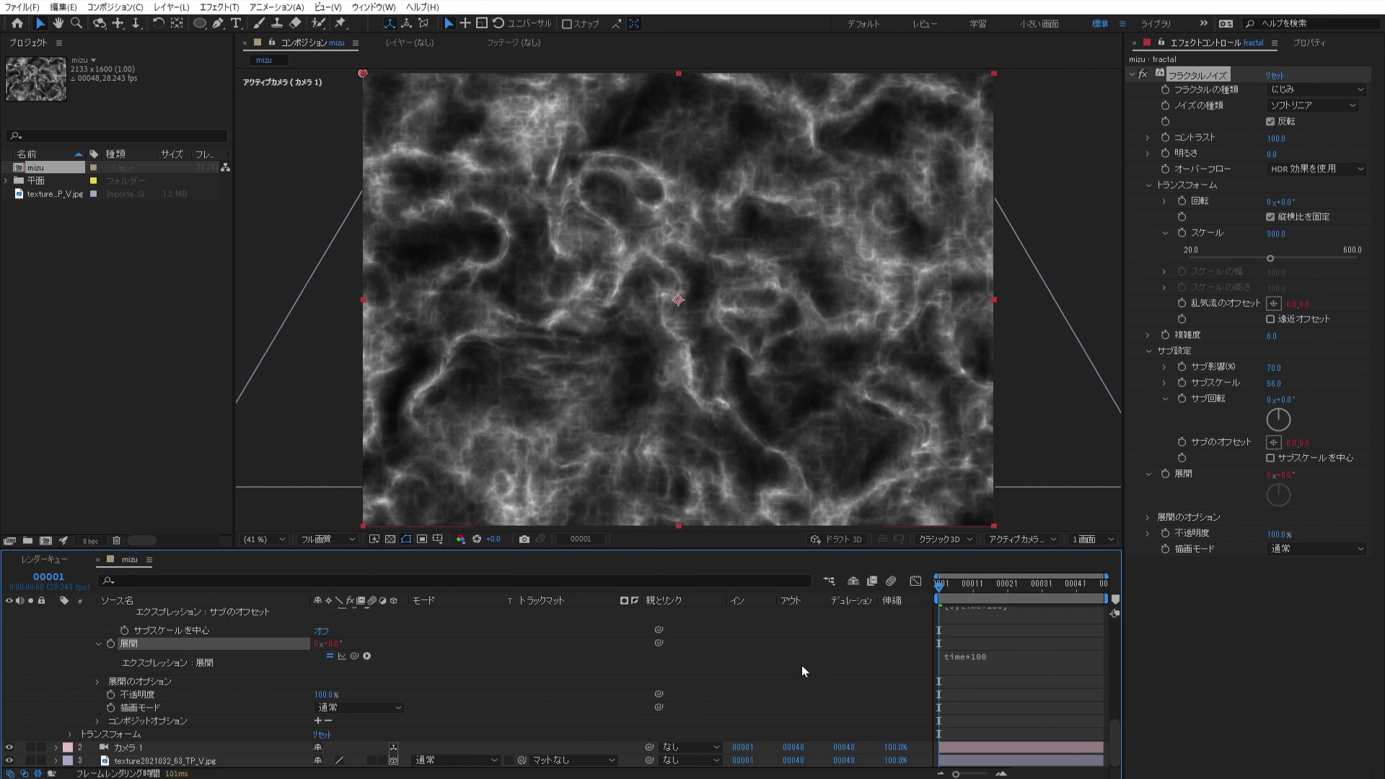
key("space")
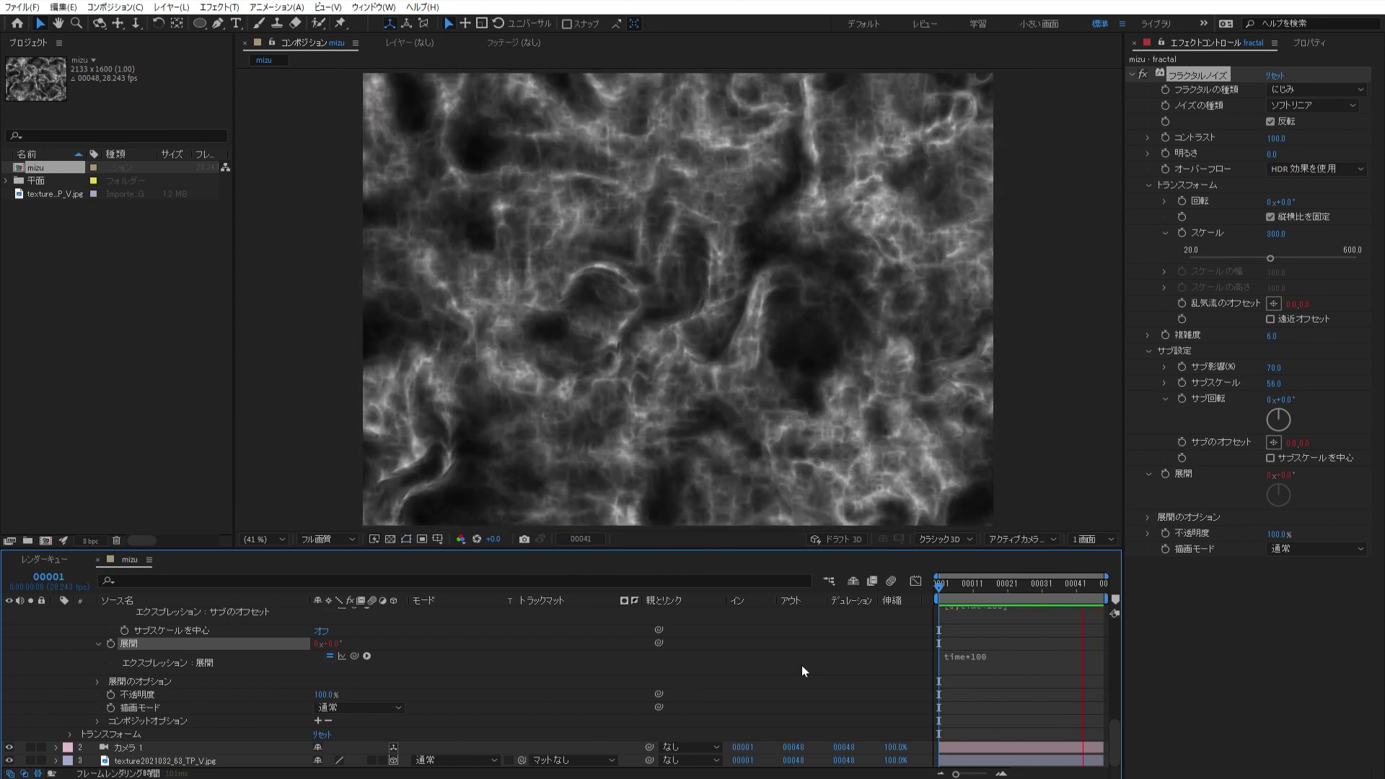
key("space")
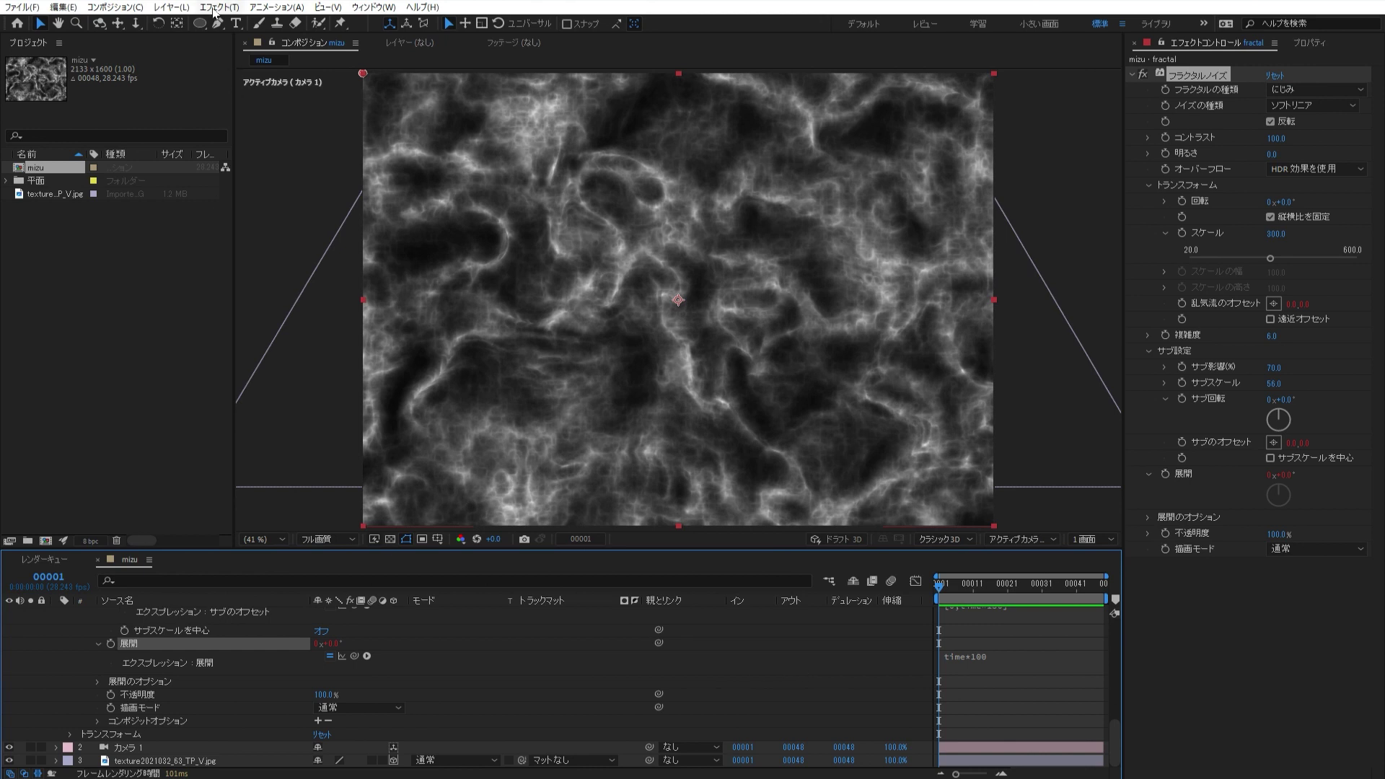
left_click(214, 10)
- Apply CC Vector Blur to the fractal layer with Amount 20 and preview the smoothed veins
mouse_move(307, 435)
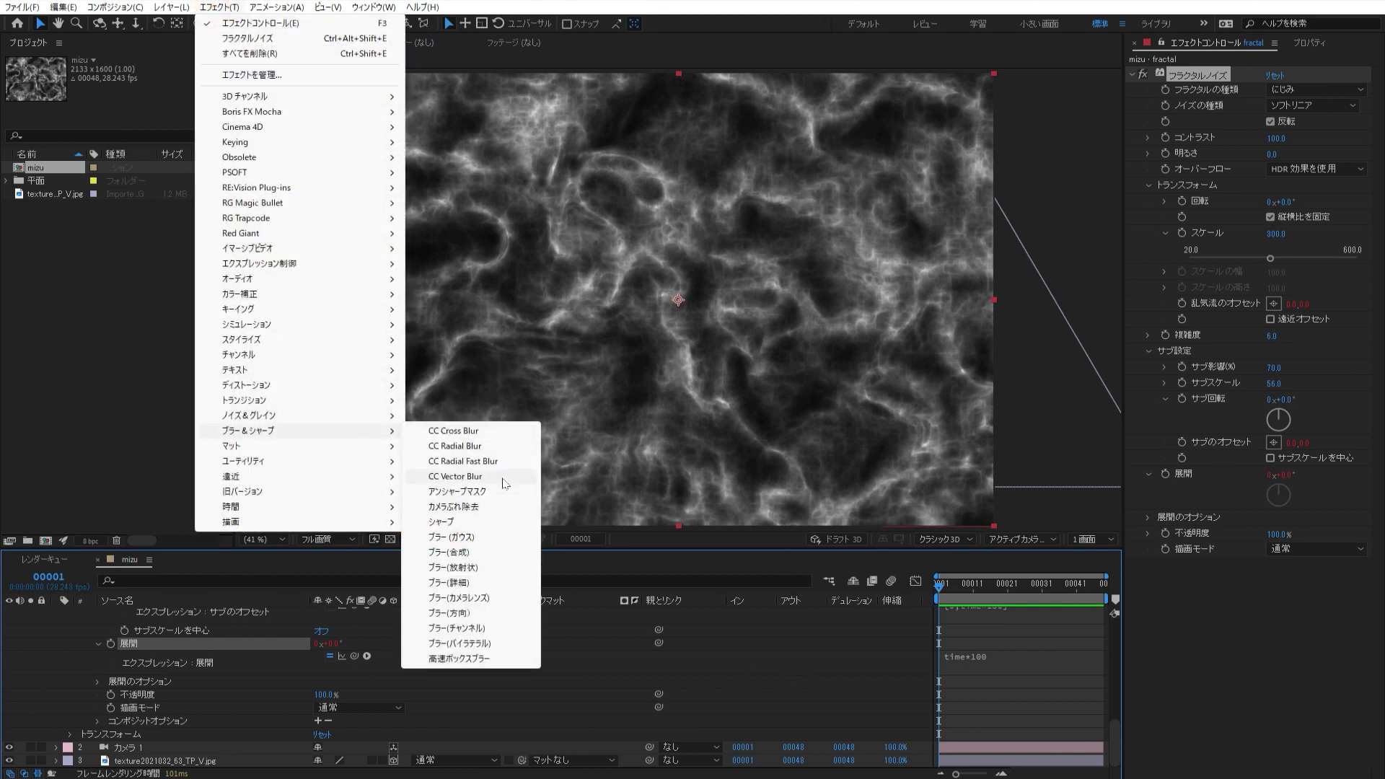
left_click(456, 476)
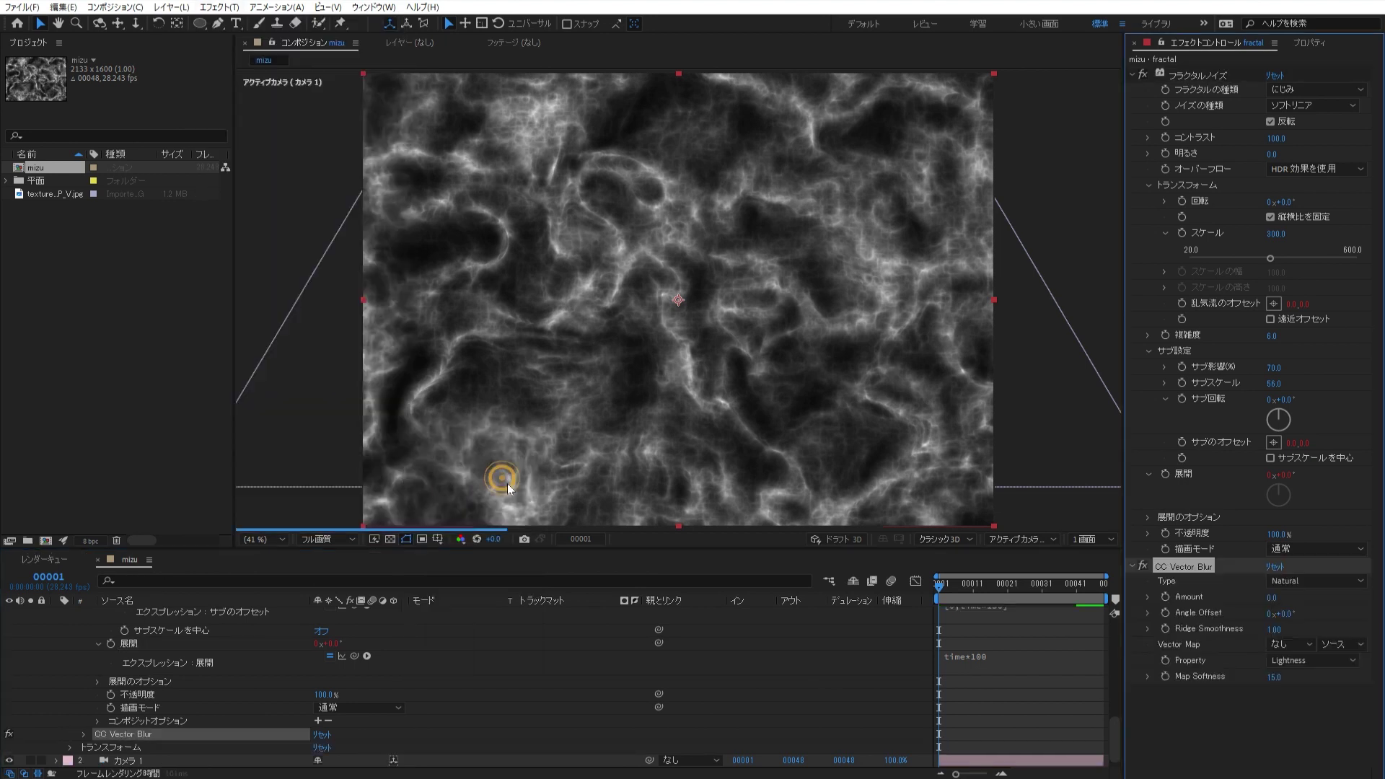
left_click(1272, 600)
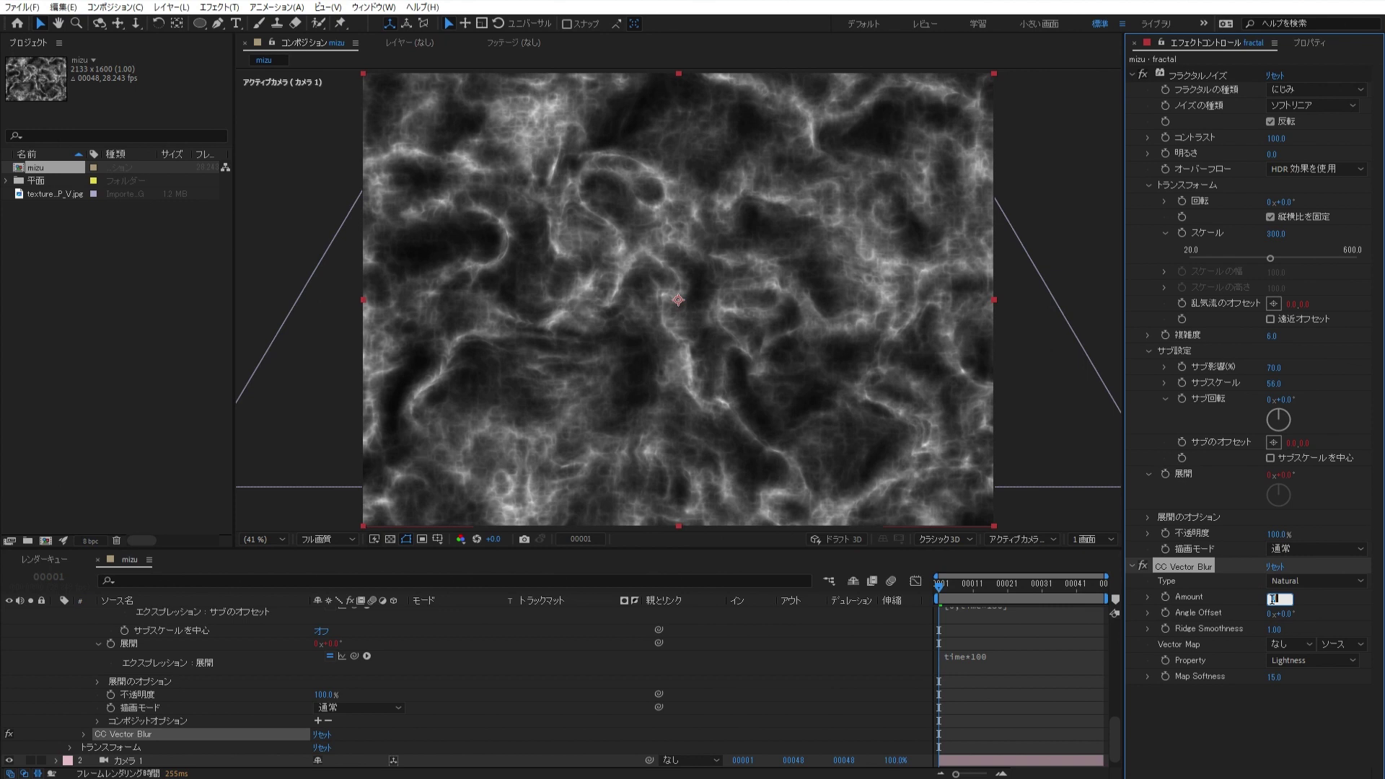
type("20")
key("Return")
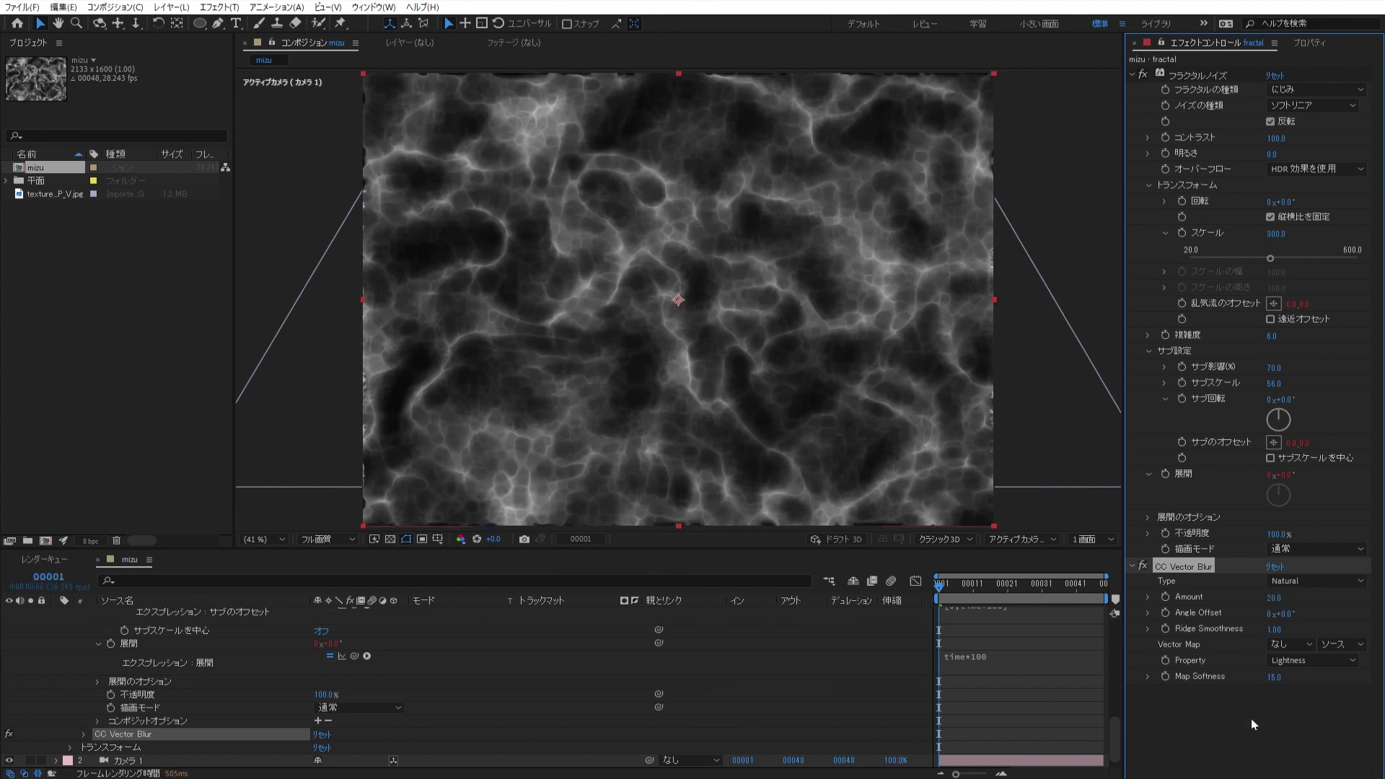
left_click(1251, 718)
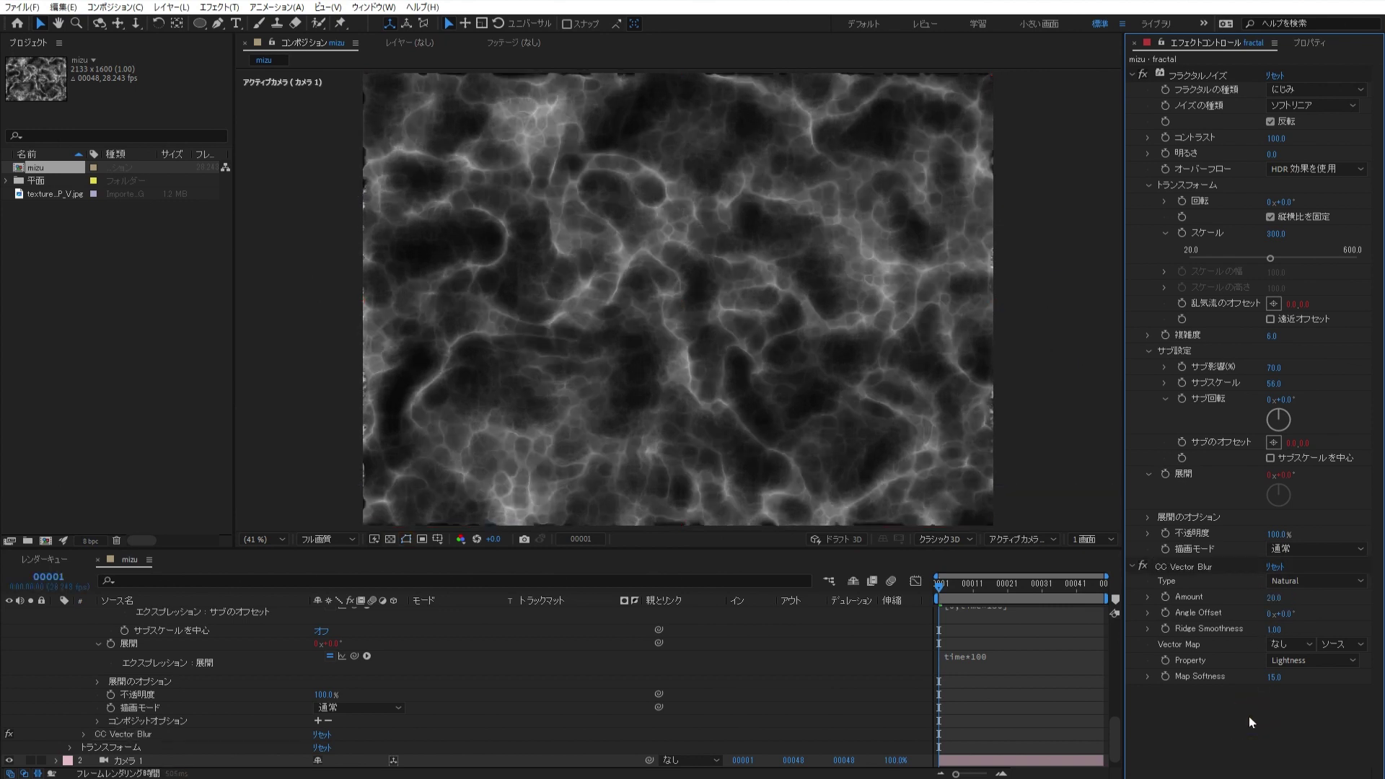
key("space")
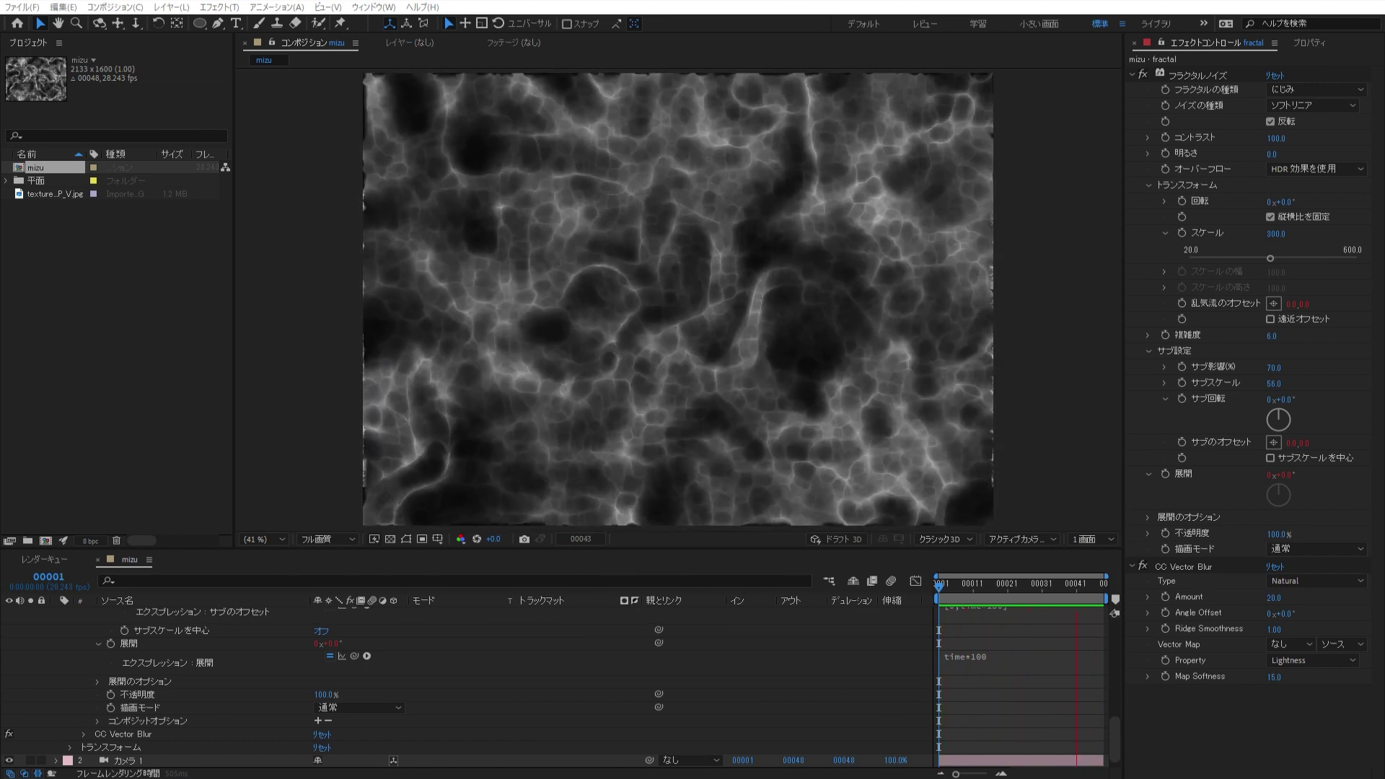
left_click(1348, 749)
left_click(745, 681)
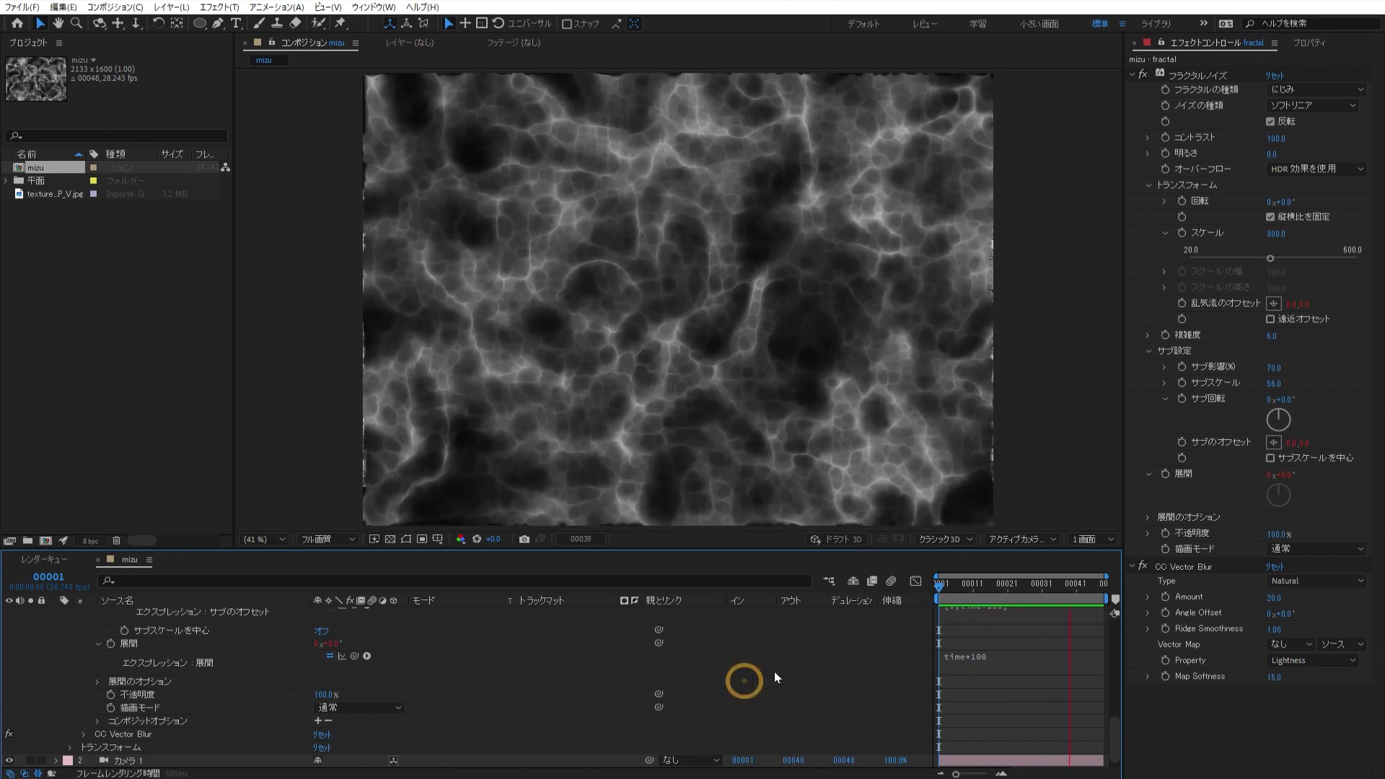
- Precompose the fractal layer into fractal コンポジション 1, moving all attributes
key("ctrl+a")
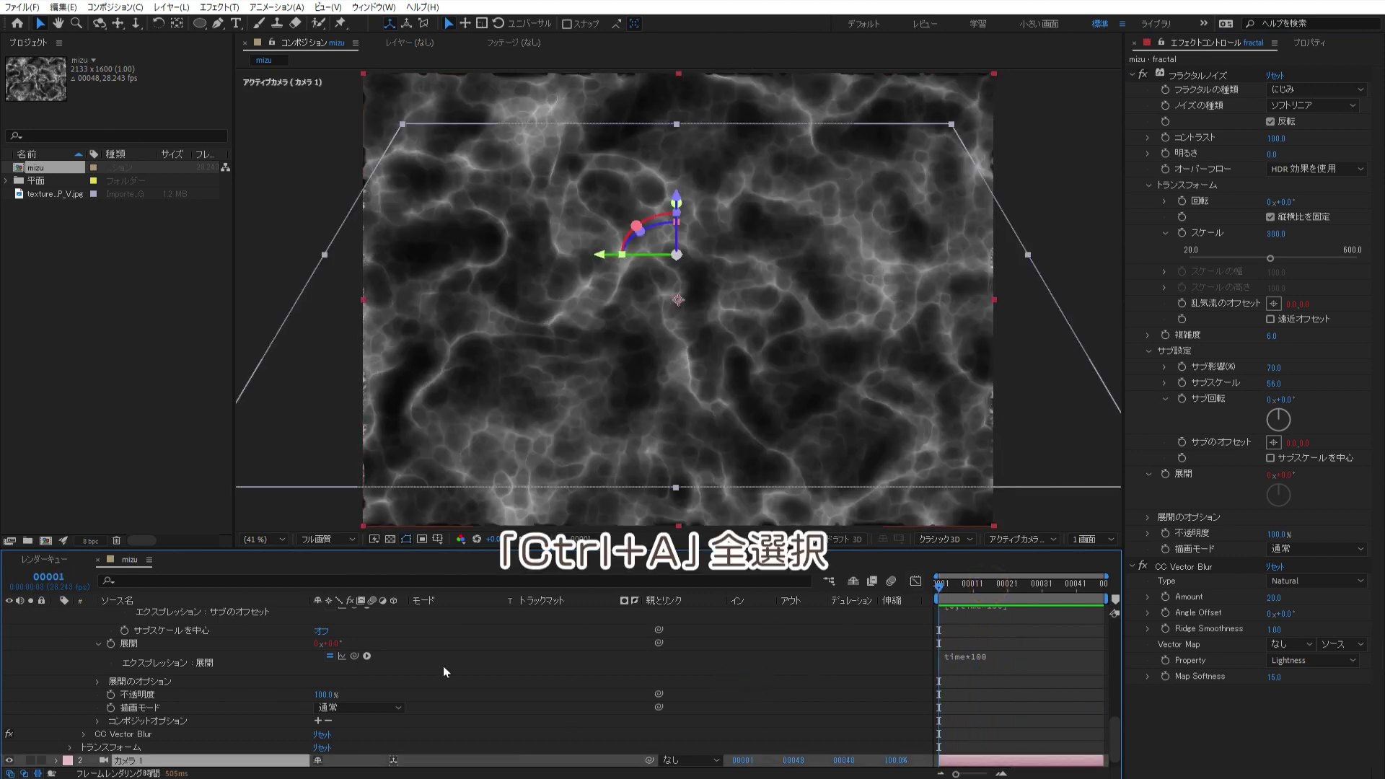
key("a")
key("a")
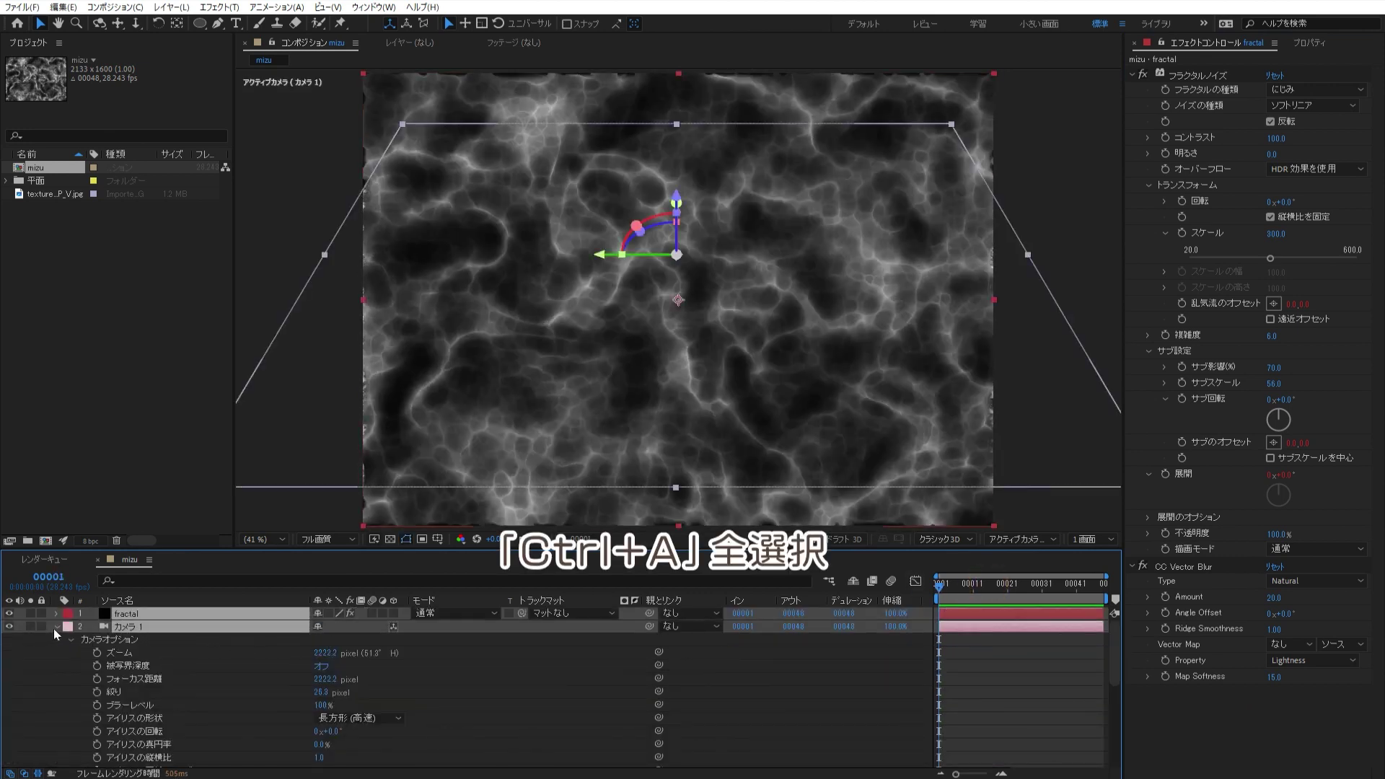
left_click(56, 626)
left_click(86, 682)
left_click(124, 614)
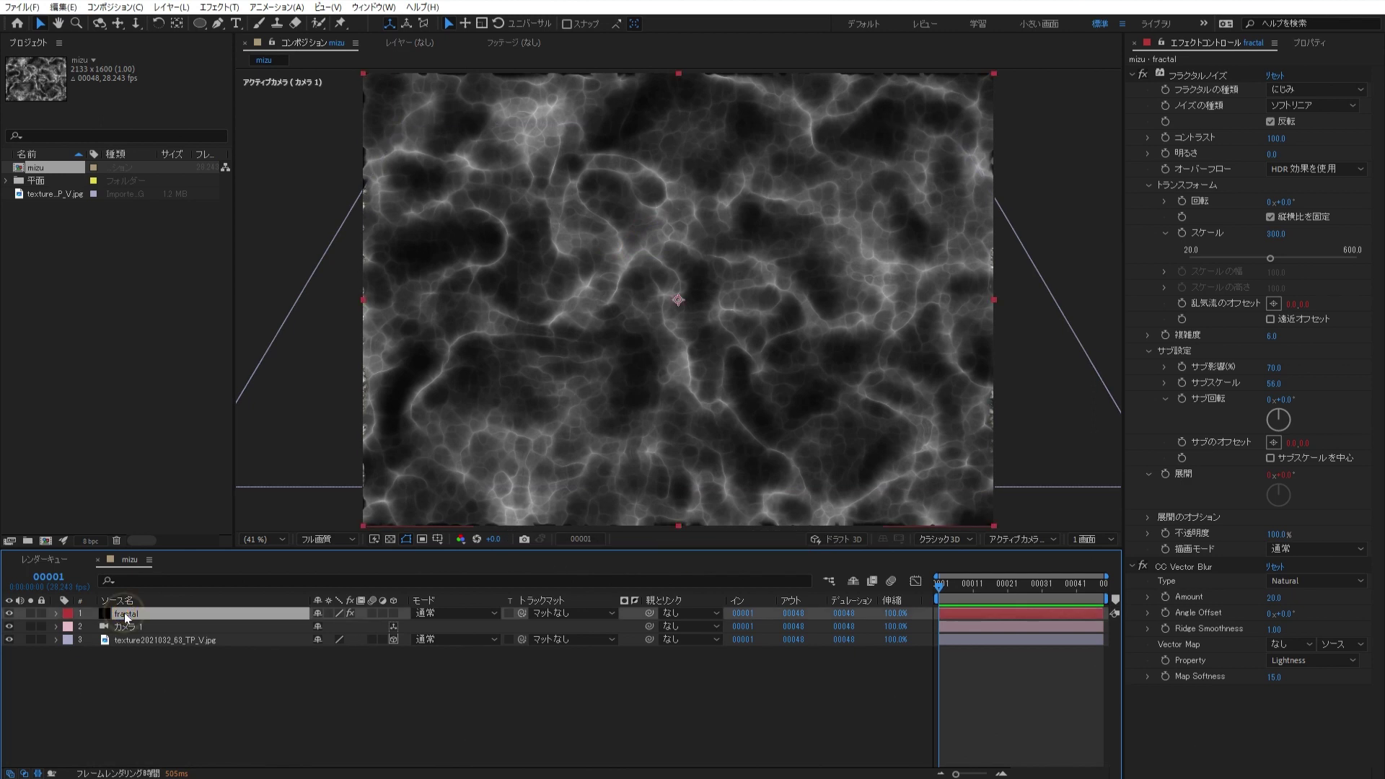
key("ctrl+shift+c")
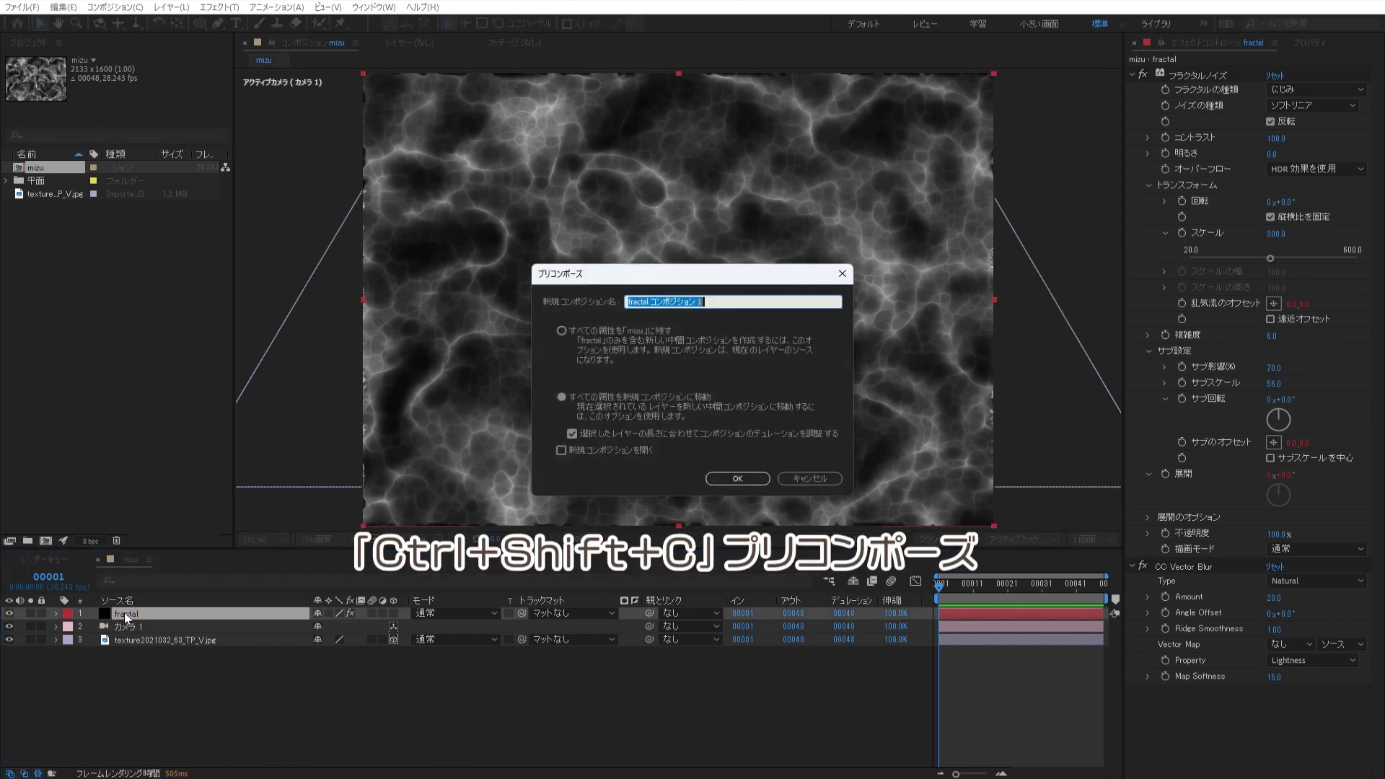
left_click(603, 396)
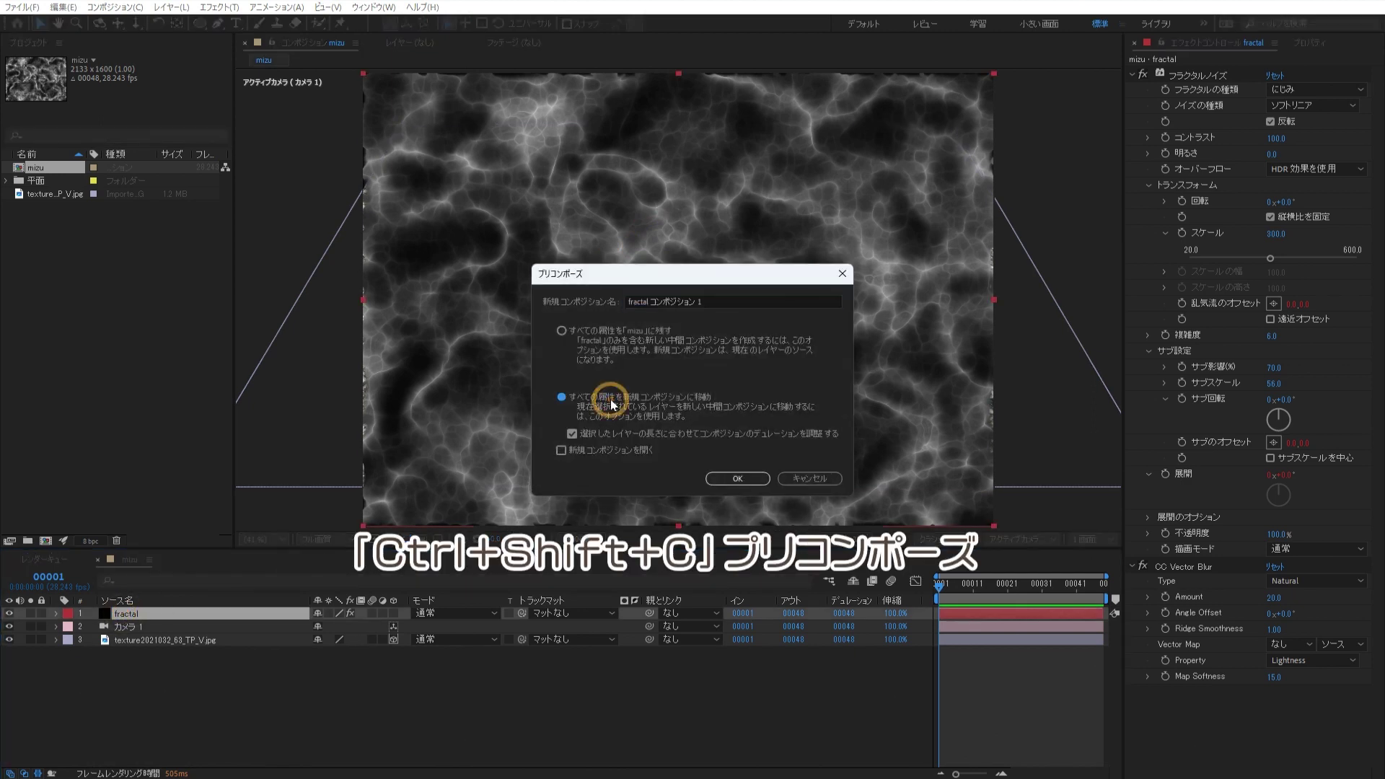
left_click(737, 479)
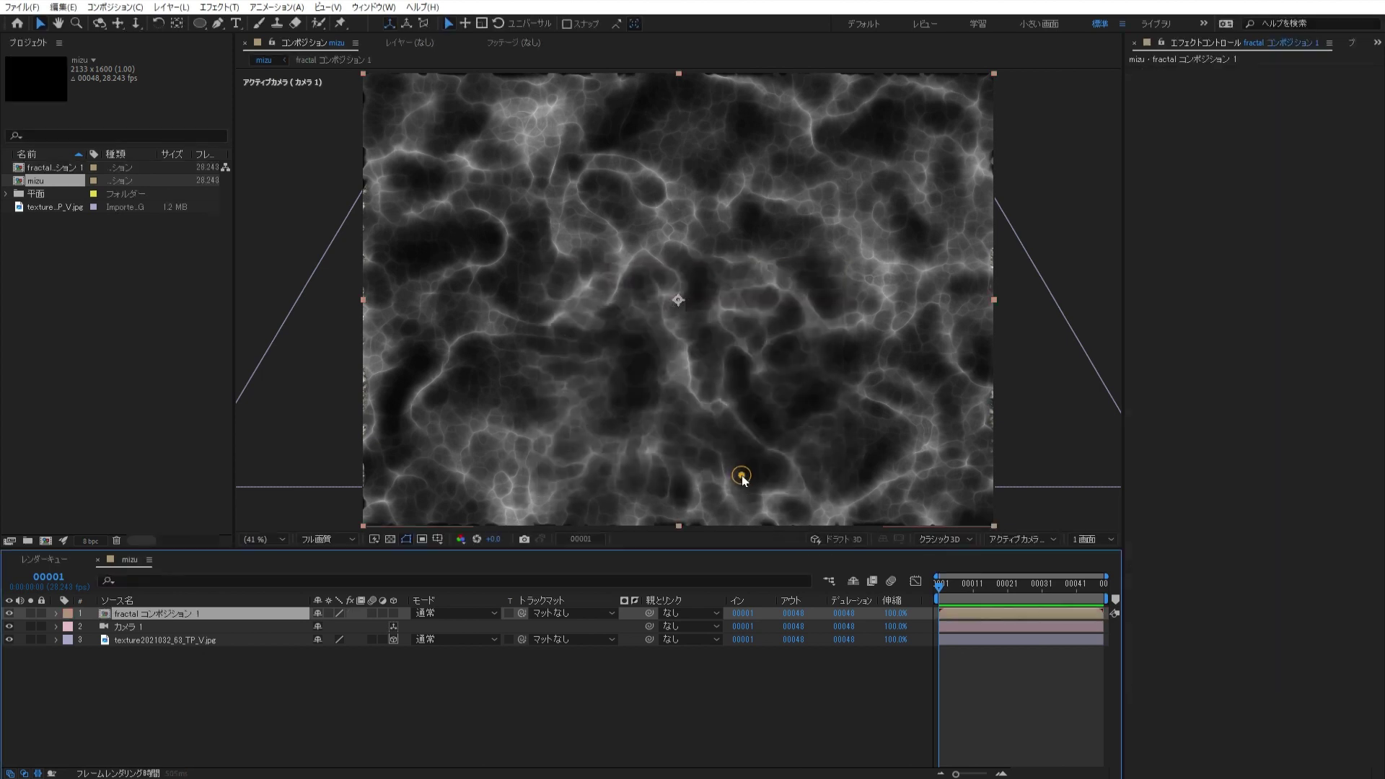
- Inside fractal コンポジション 1, paste the camera and make the fractal layer 3D, then return to mizu
double_click(140, 616)
left_click(201, 613)
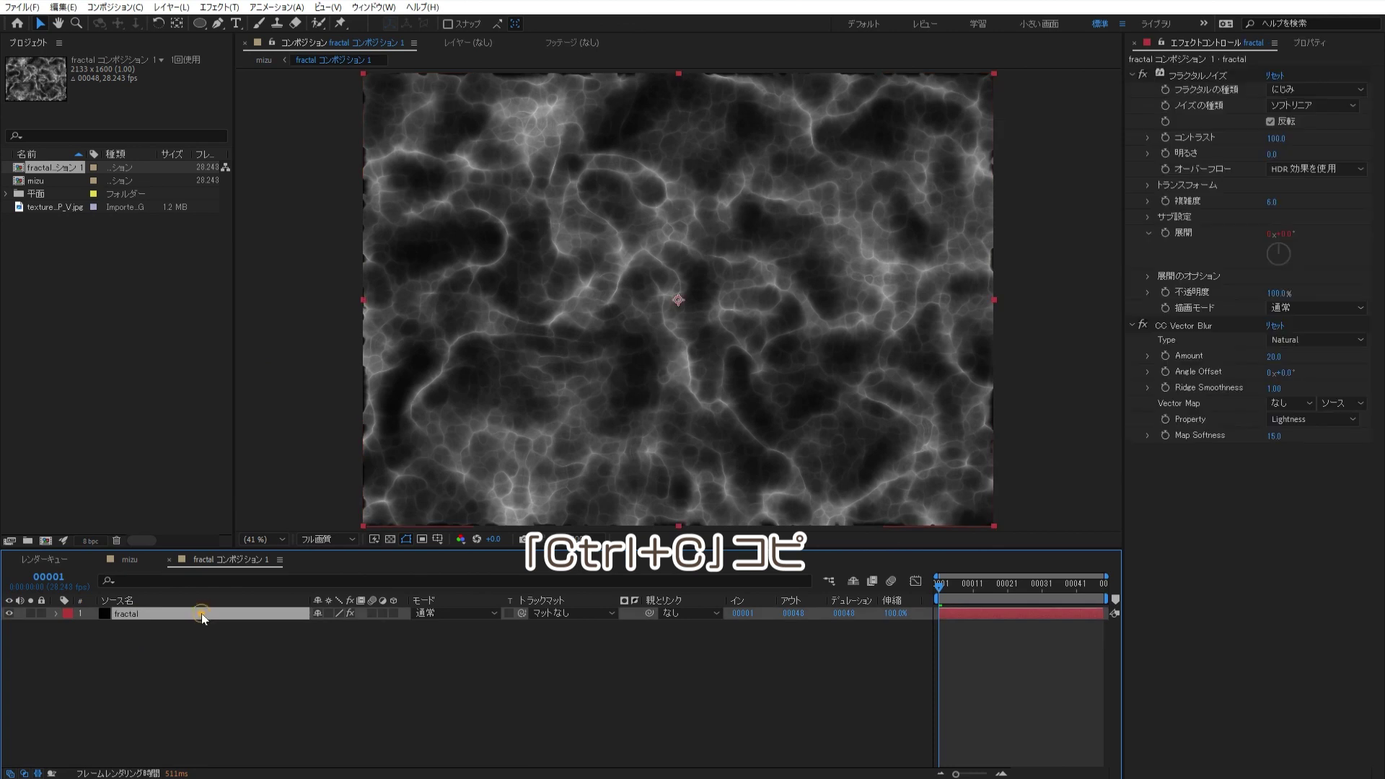
key("ctrl+v")
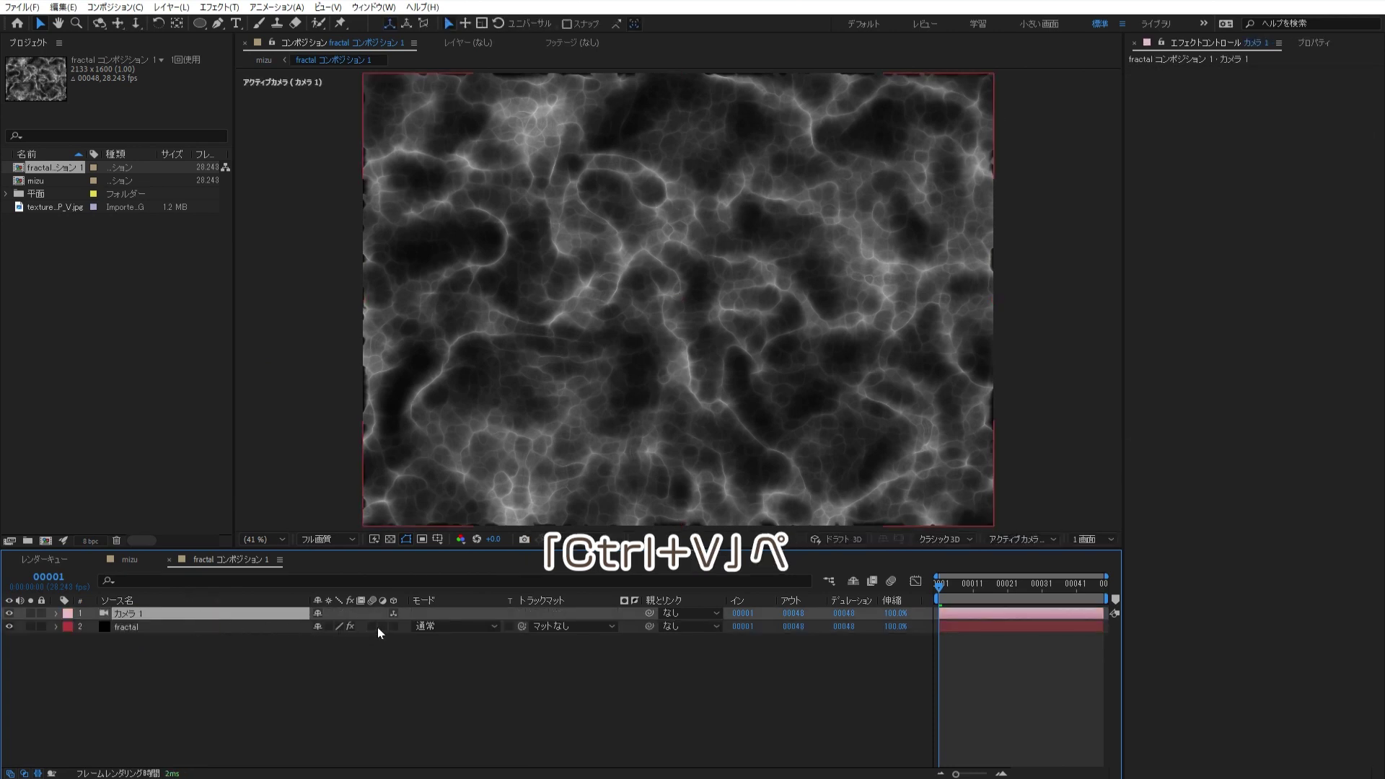
left_click(393, 626)
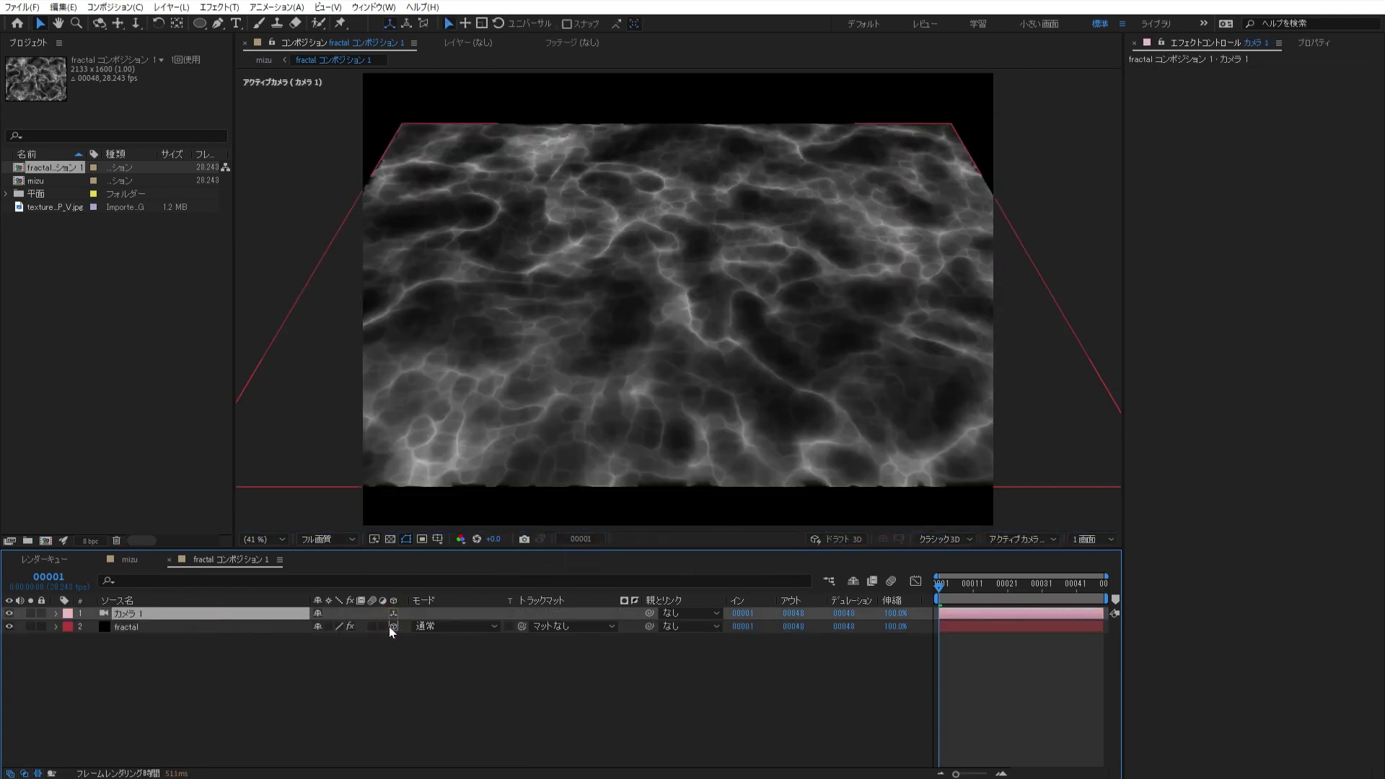
left_click(130, 559)
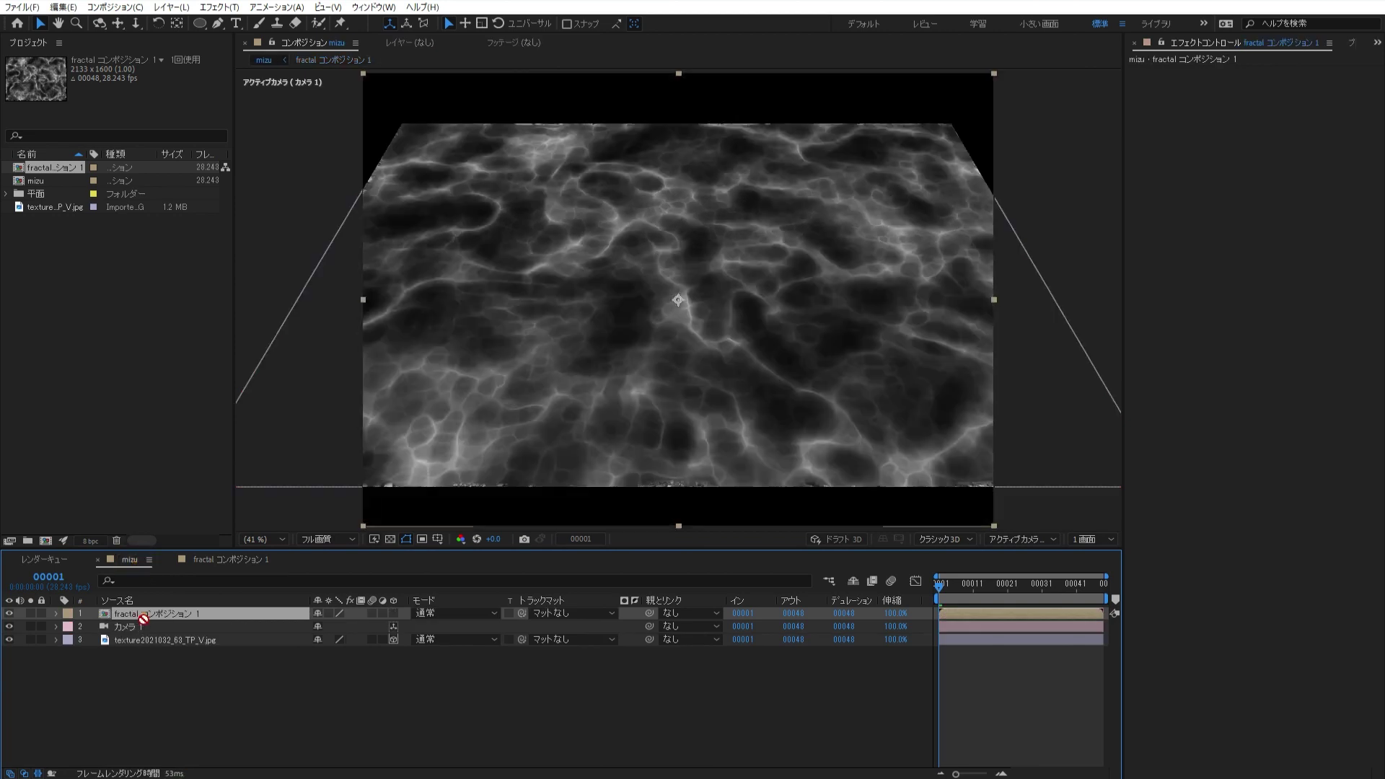
- Move fractal コンポジション 1 below カメラ 1 and set its blend mode to 覆い焼きカラー（クラシック）
left_click_drag(144, 619, 145, 632)
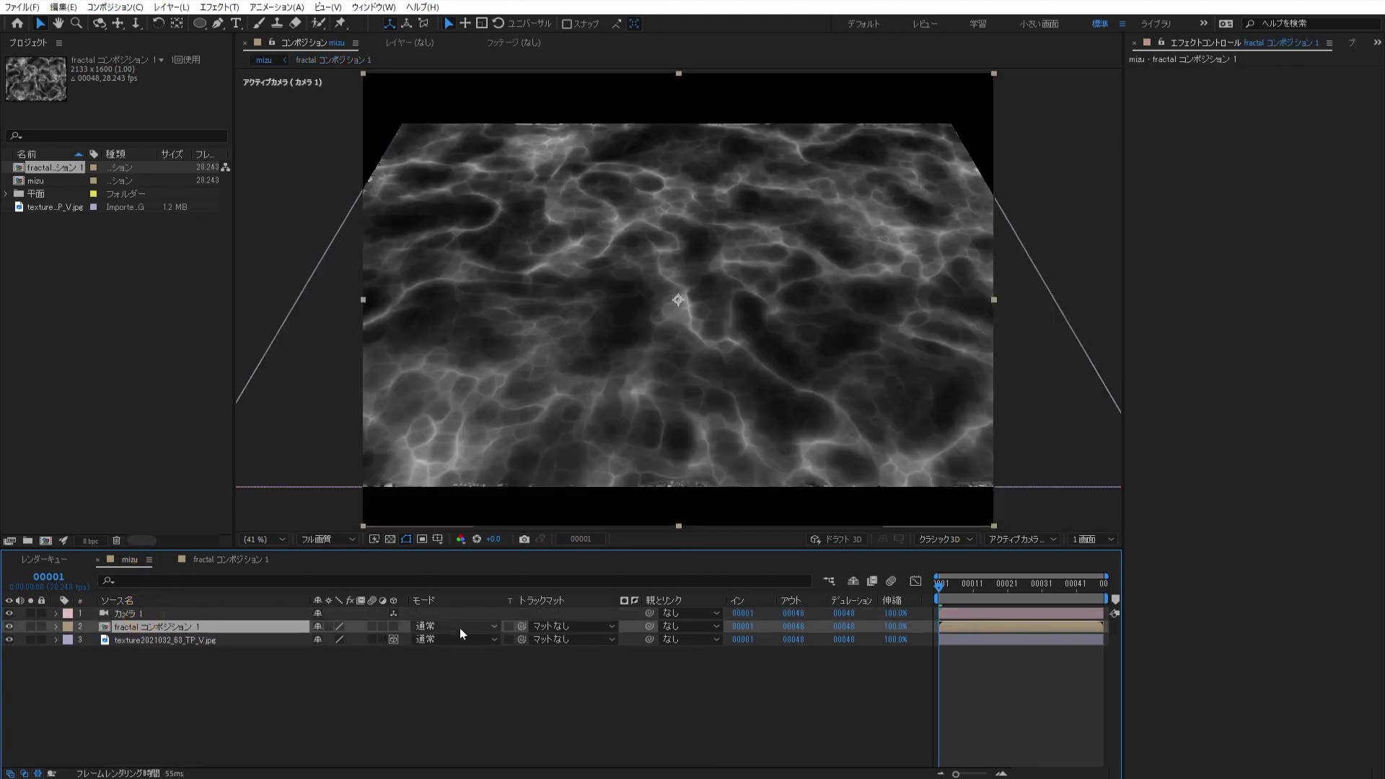
left_click(465, 626)
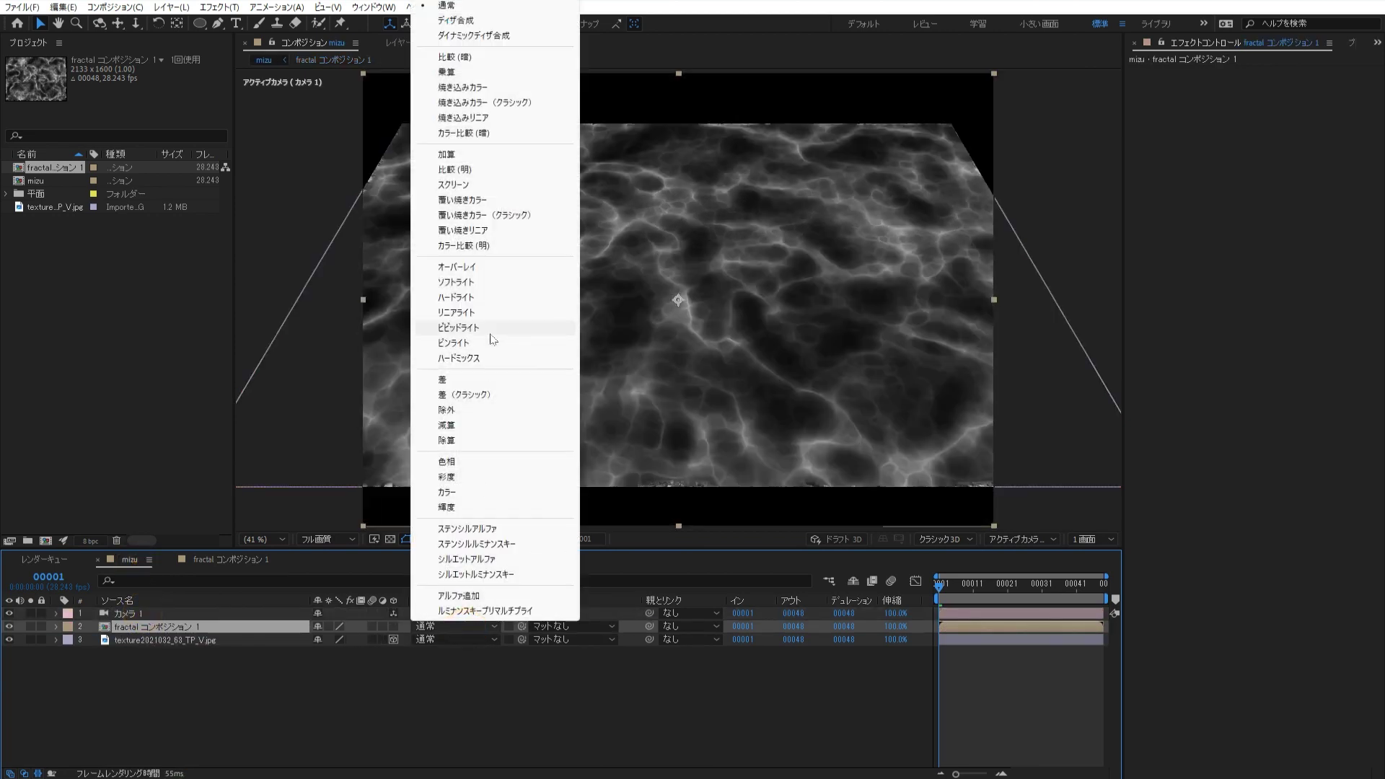
left_click(542, 216)
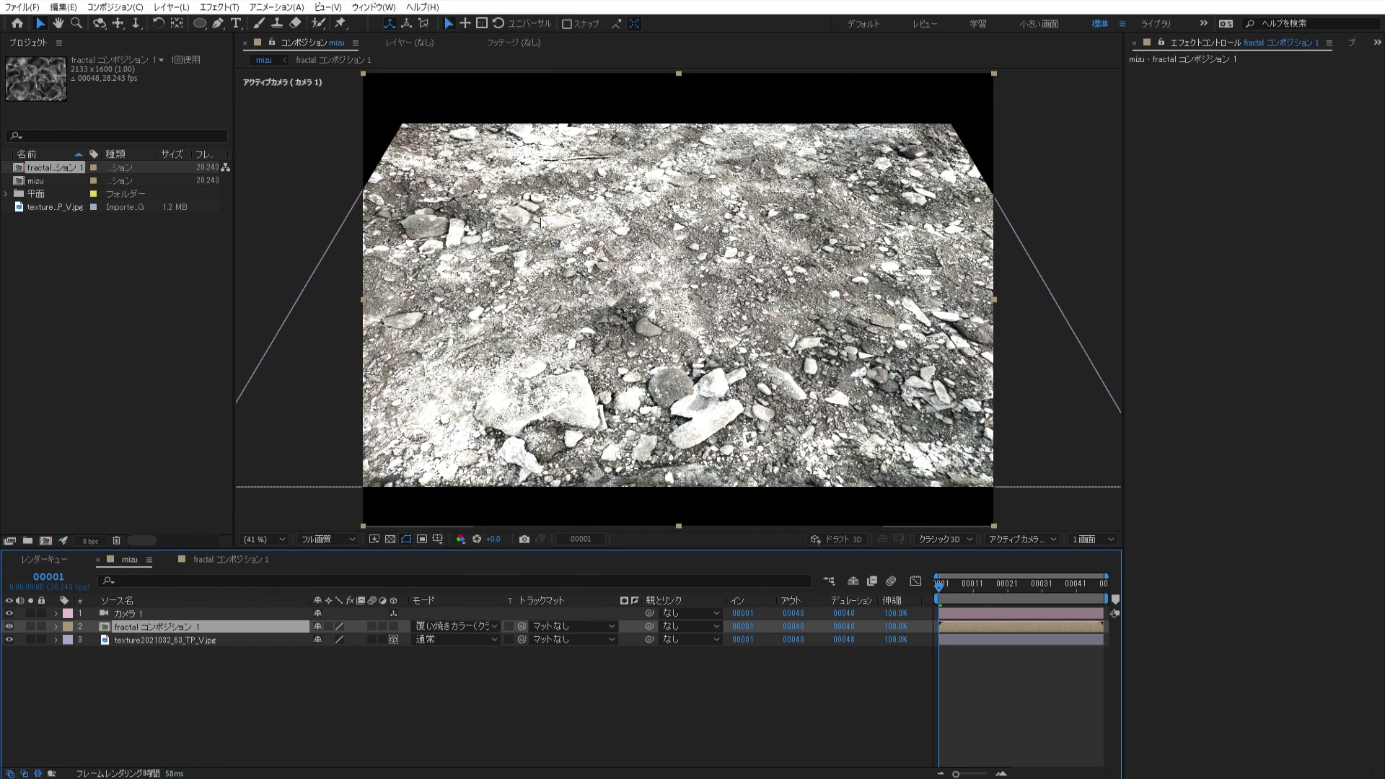
left_click(173, 9)
mouse_move(331, 23)
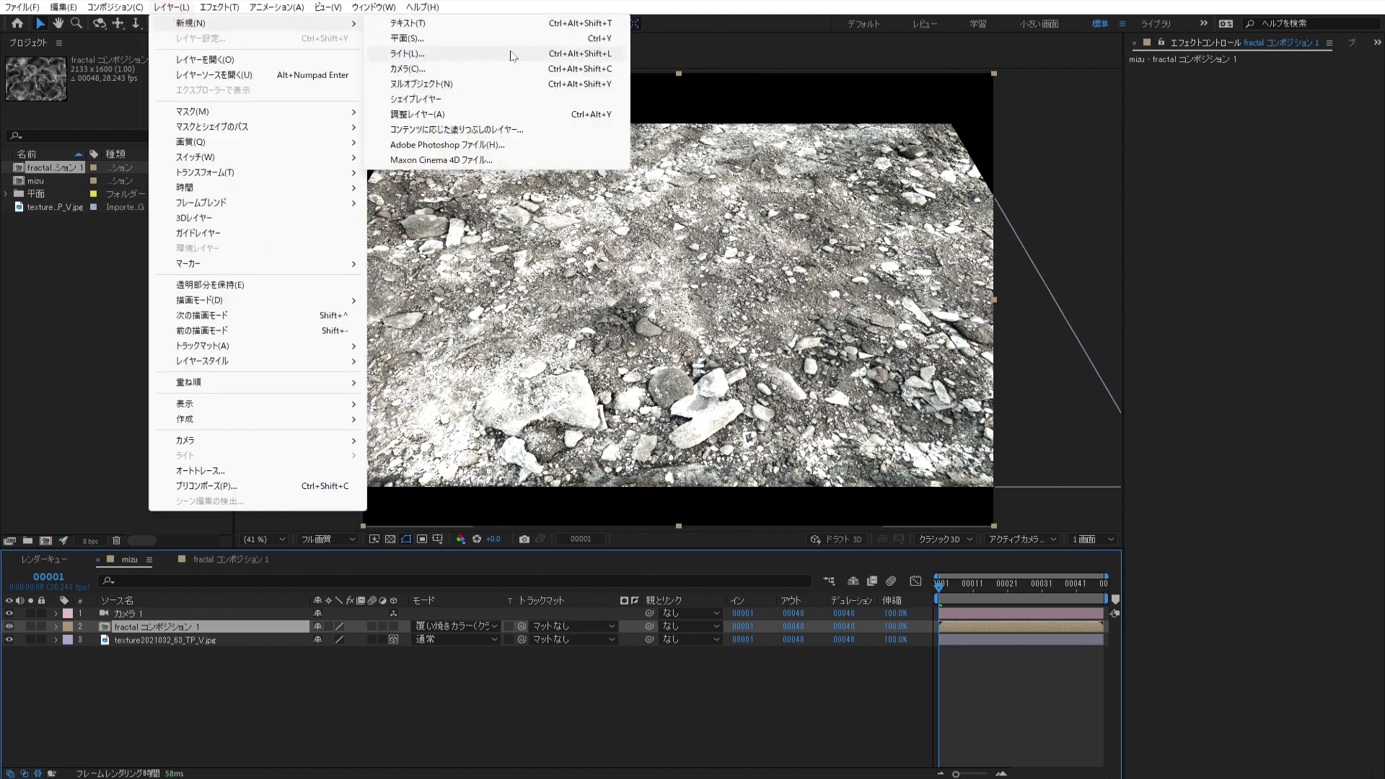
- Add a point light, ポイント ライト 1, and dock its Position property in its own panel
left_click(513, 55)
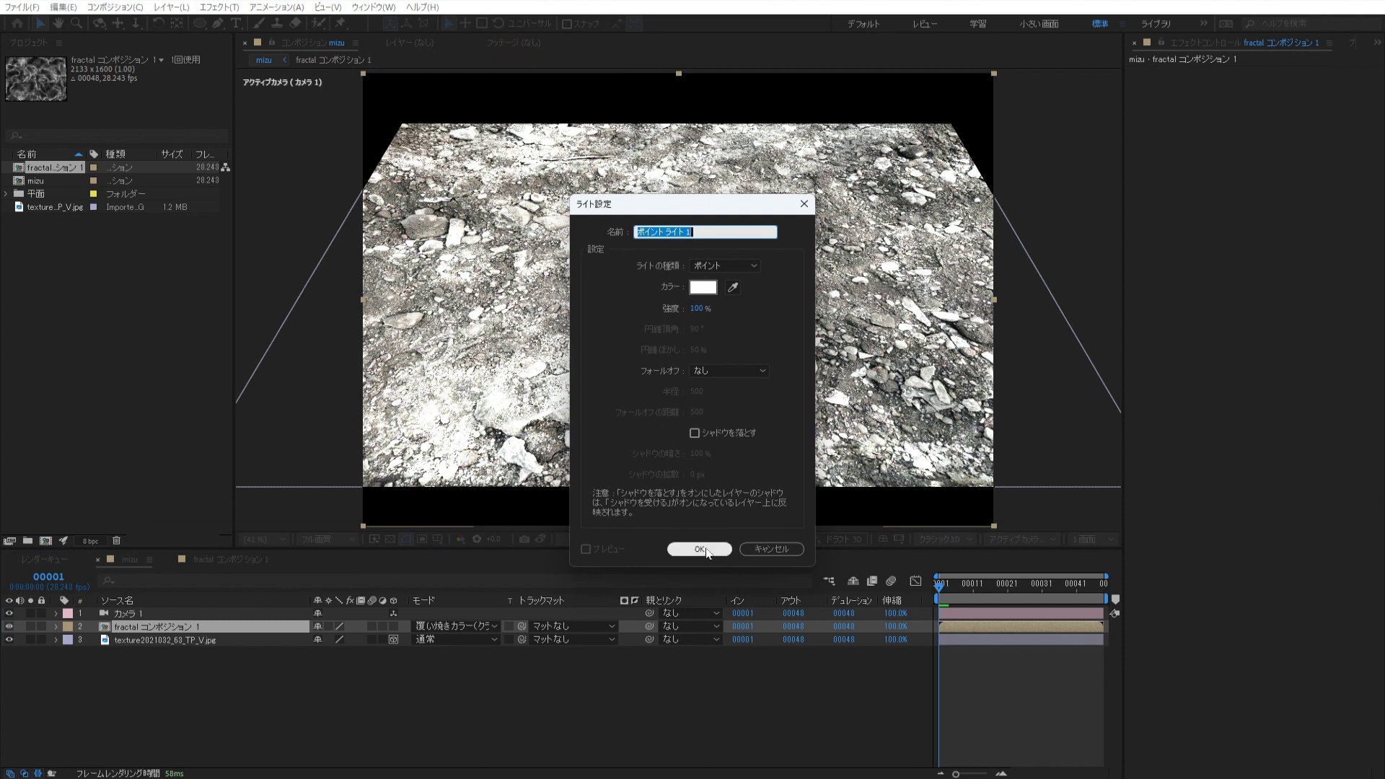
left_click(700, 550)
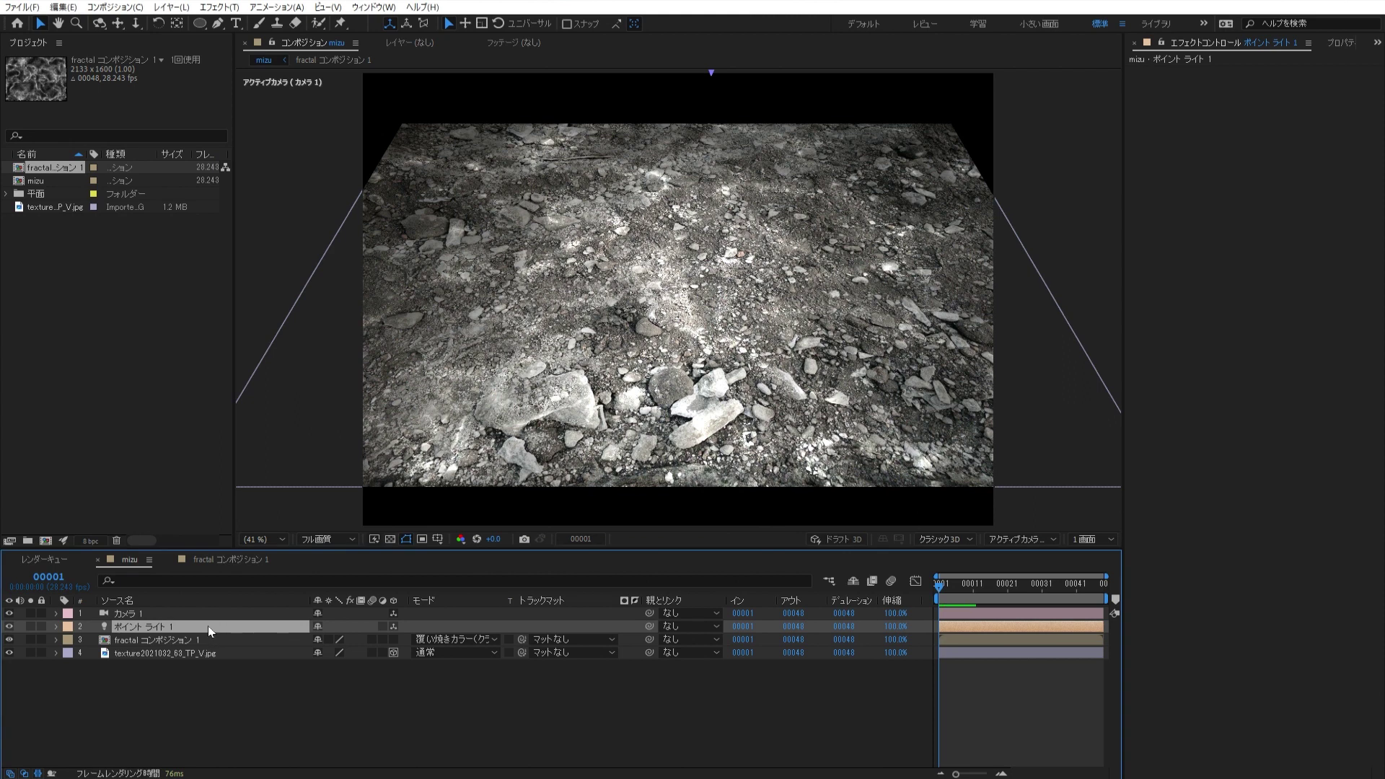
key("p")
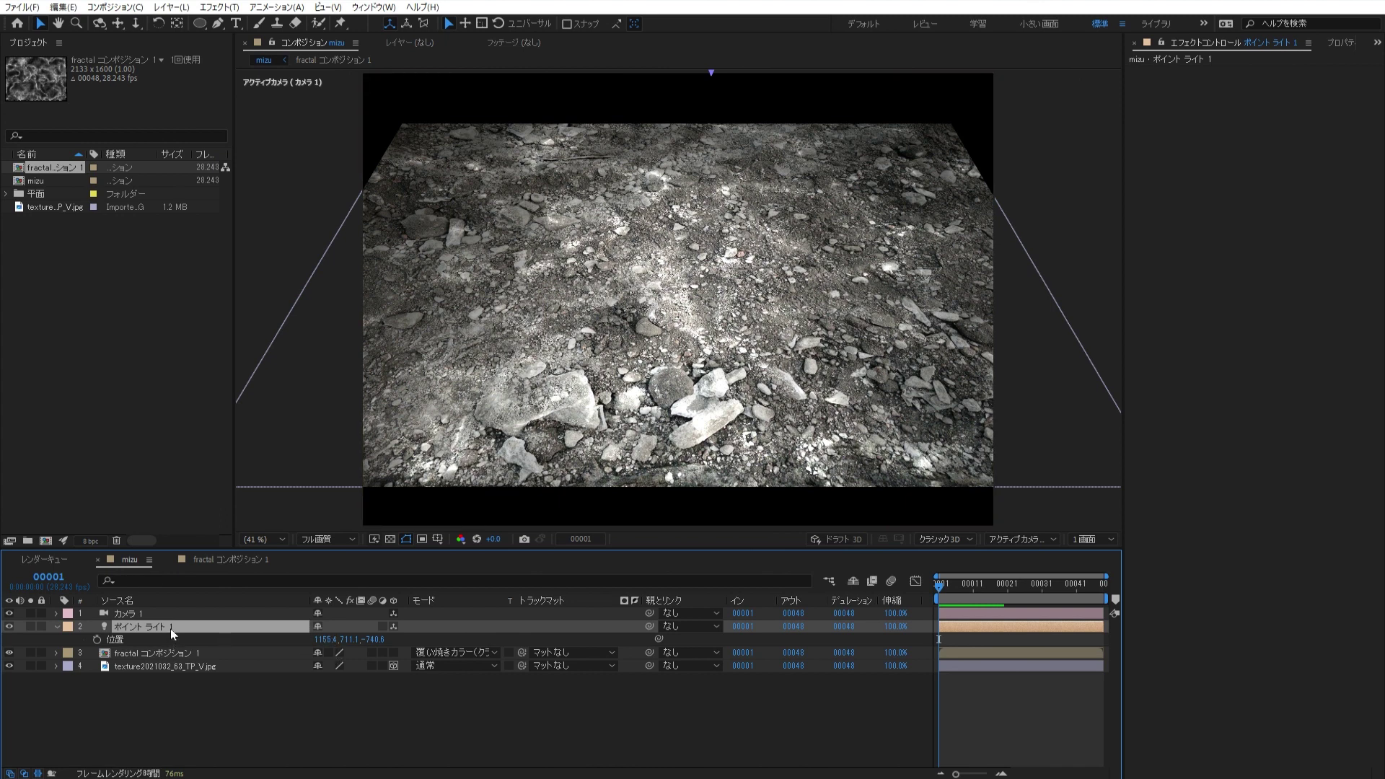
left_click(1337, 41)
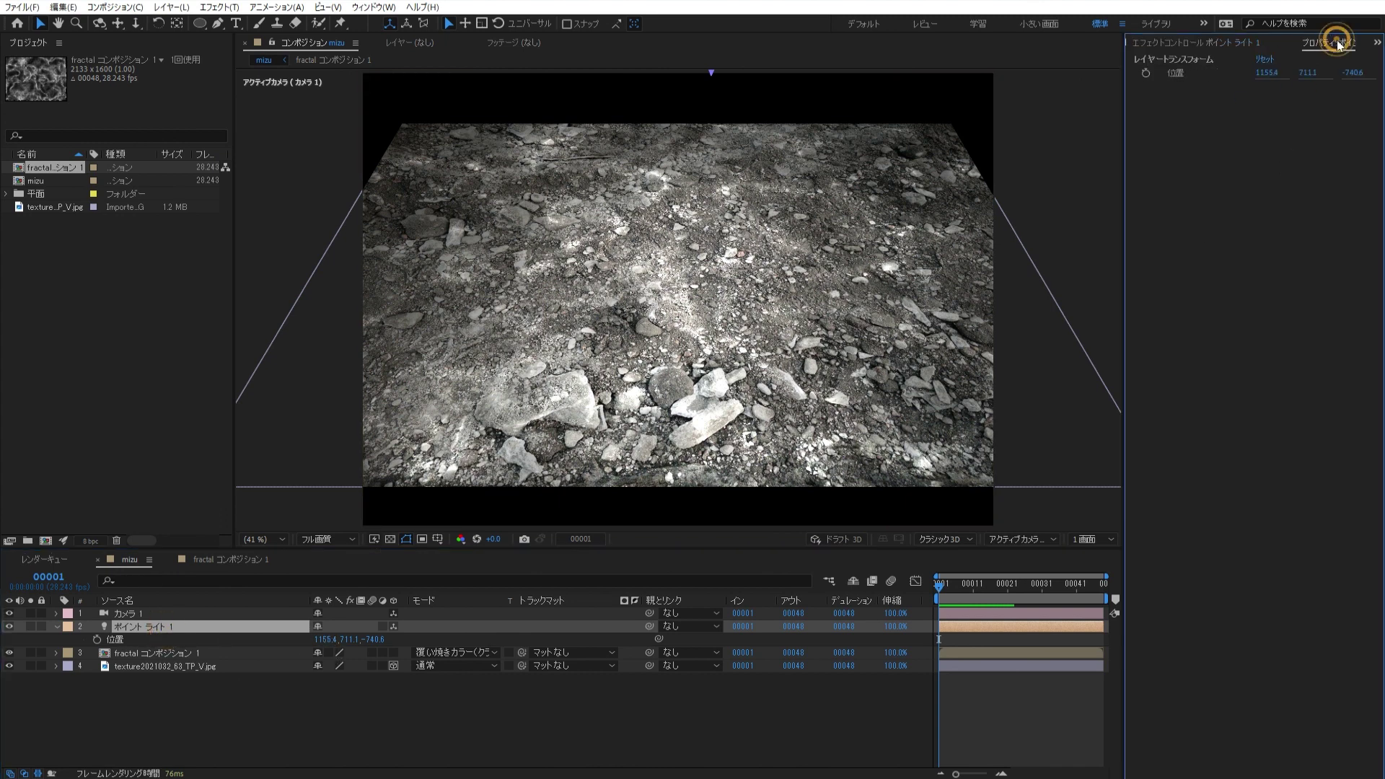
left_click_drag(1326, 44, 90, 474)
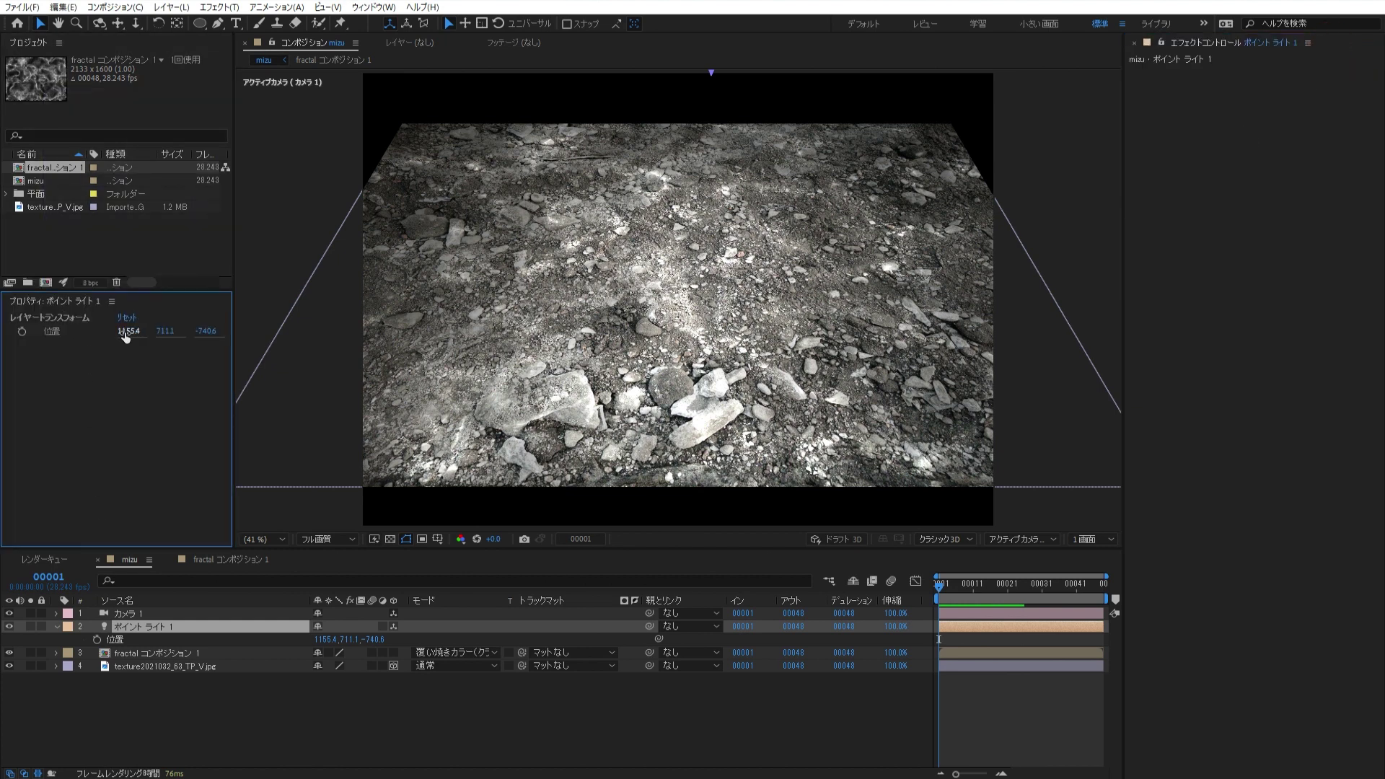
key("comma")
key("comma")
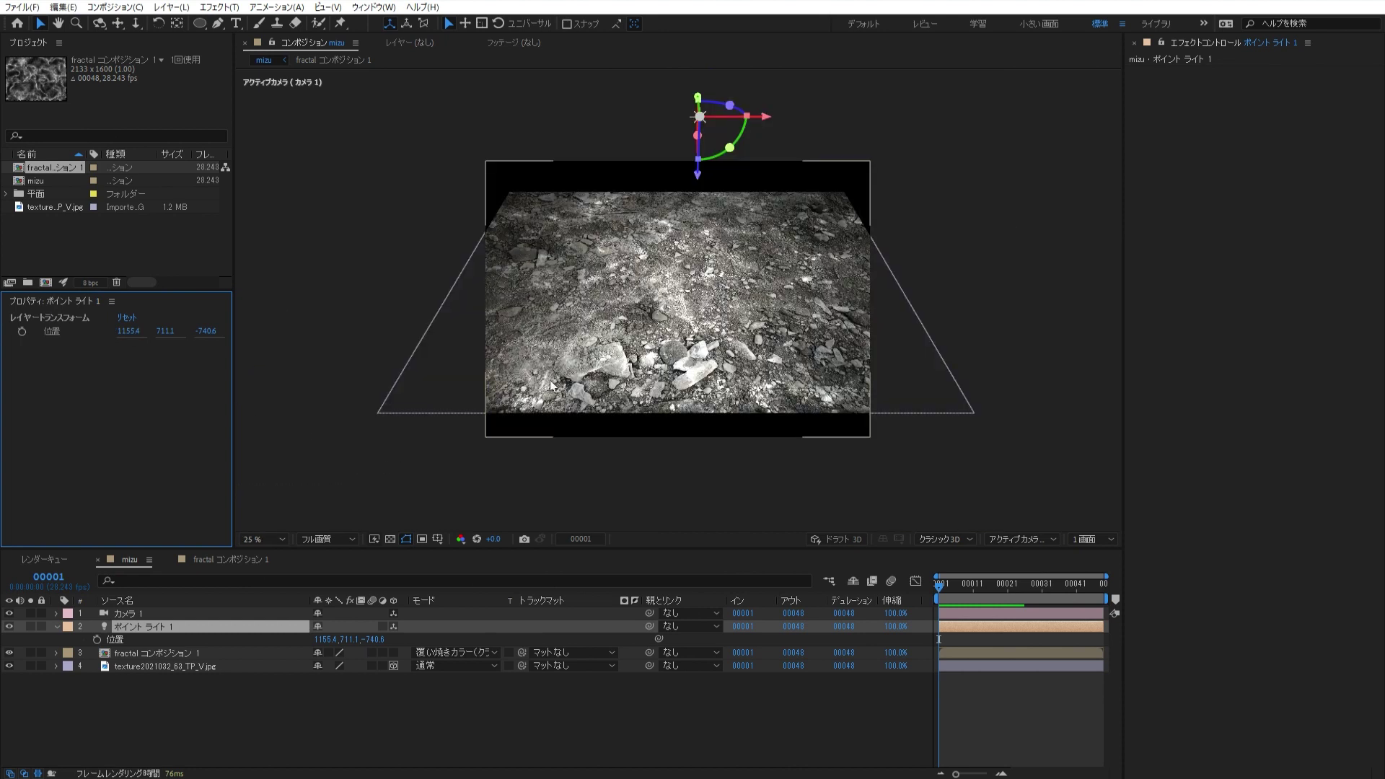
left_click_drag(552, 386, 527, 415)
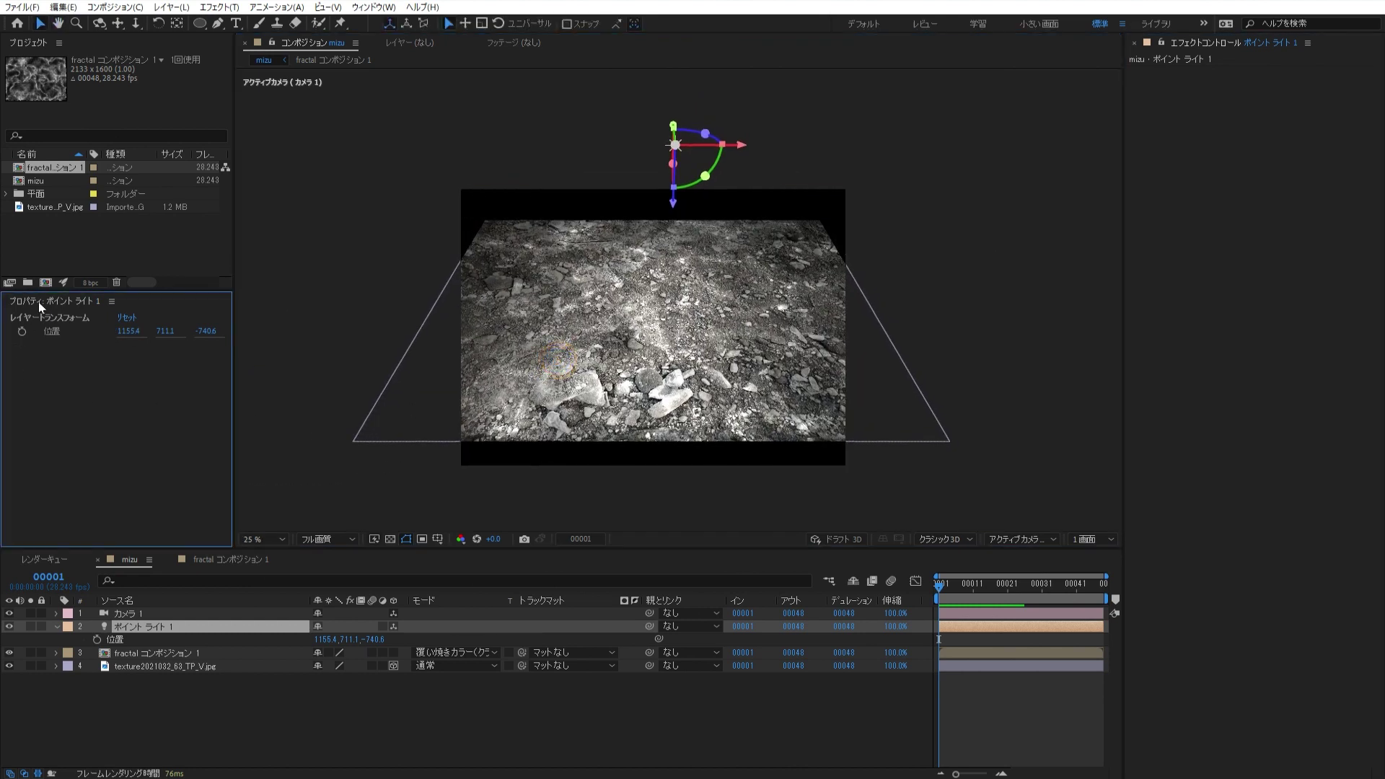
- Set the point light's position to 1100, 0, -1000
left_click(119, 330)
type("1100")
key("Return")
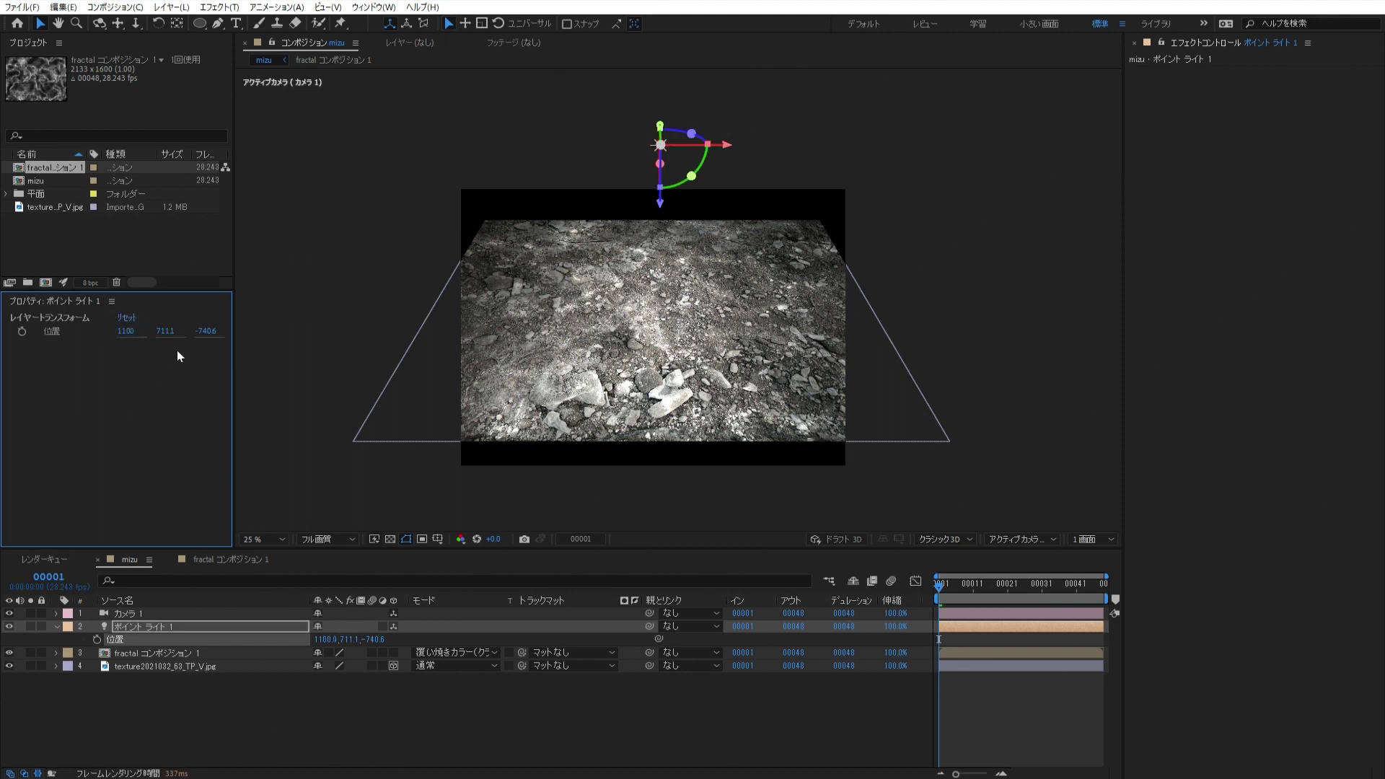
left_click(168, 331)
type("0")
key("Return")
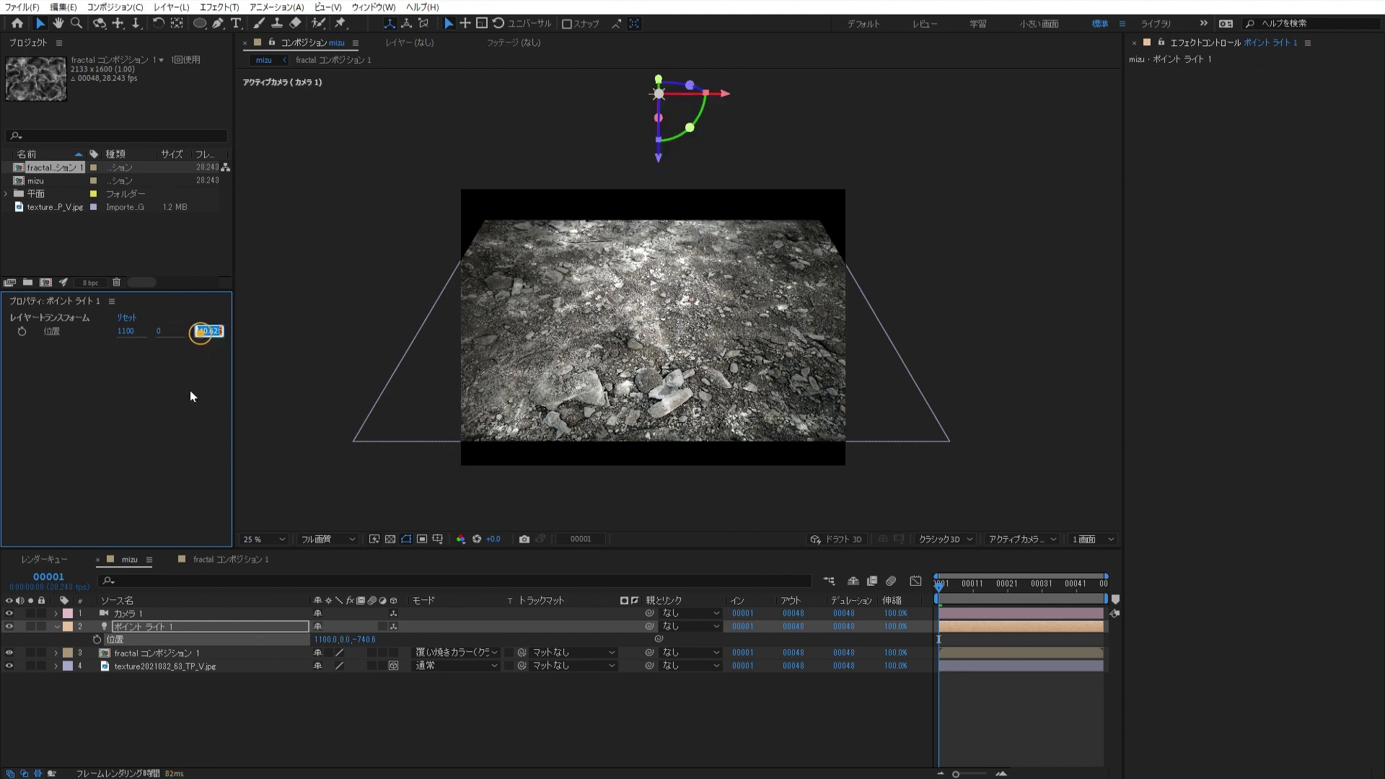
type("-1000")
key("Return")
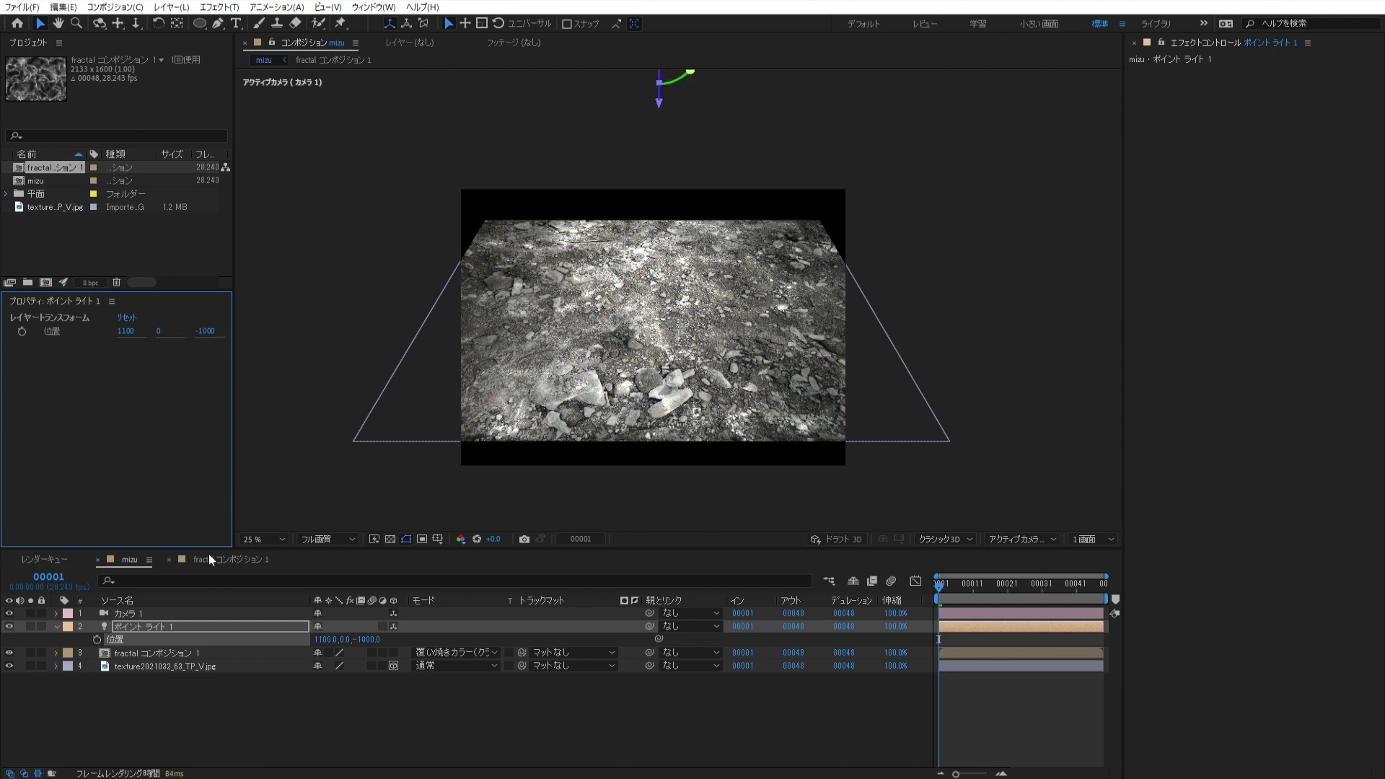
left_click(202, 649)
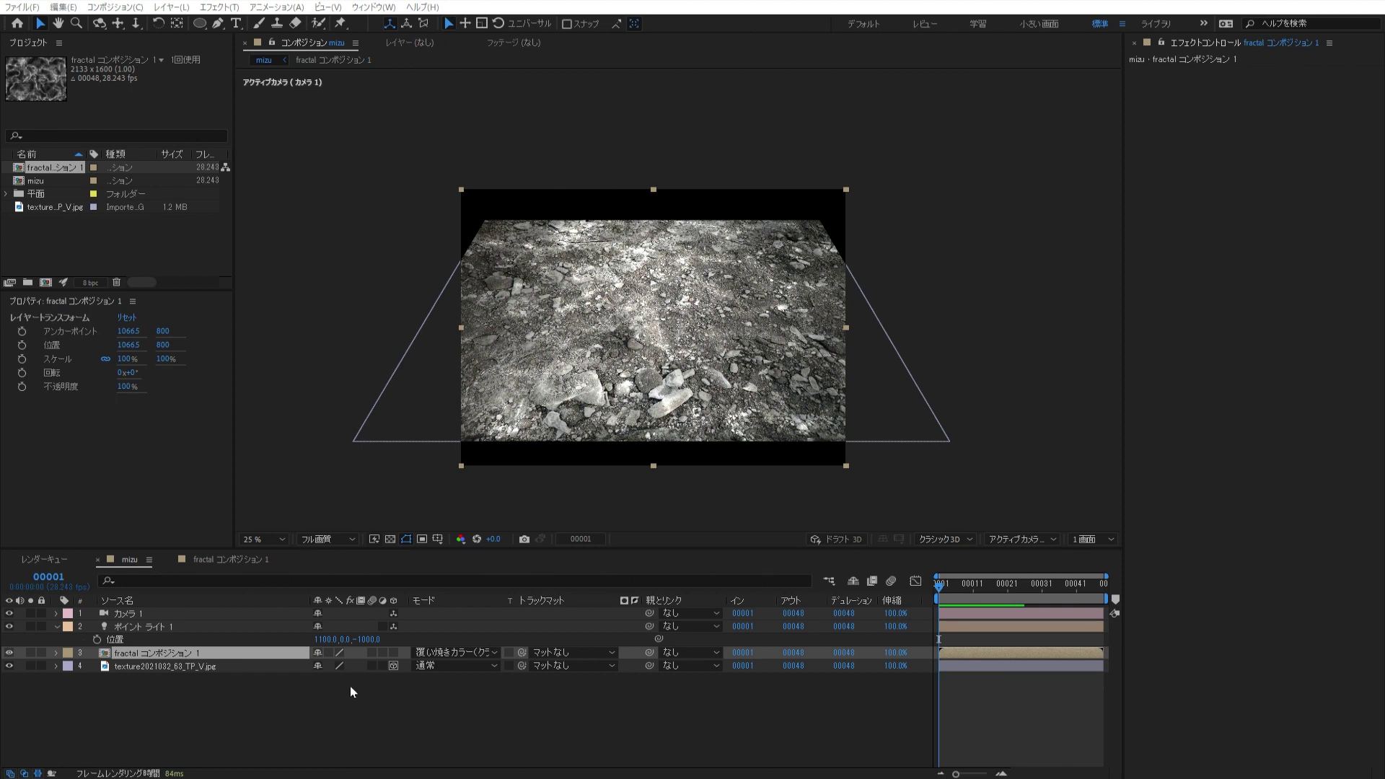
- Apply Levels to fractal コンポジション 1 with input white 160 and gamma 0.35 for sparse caustic highlights
left_click(275, 651)
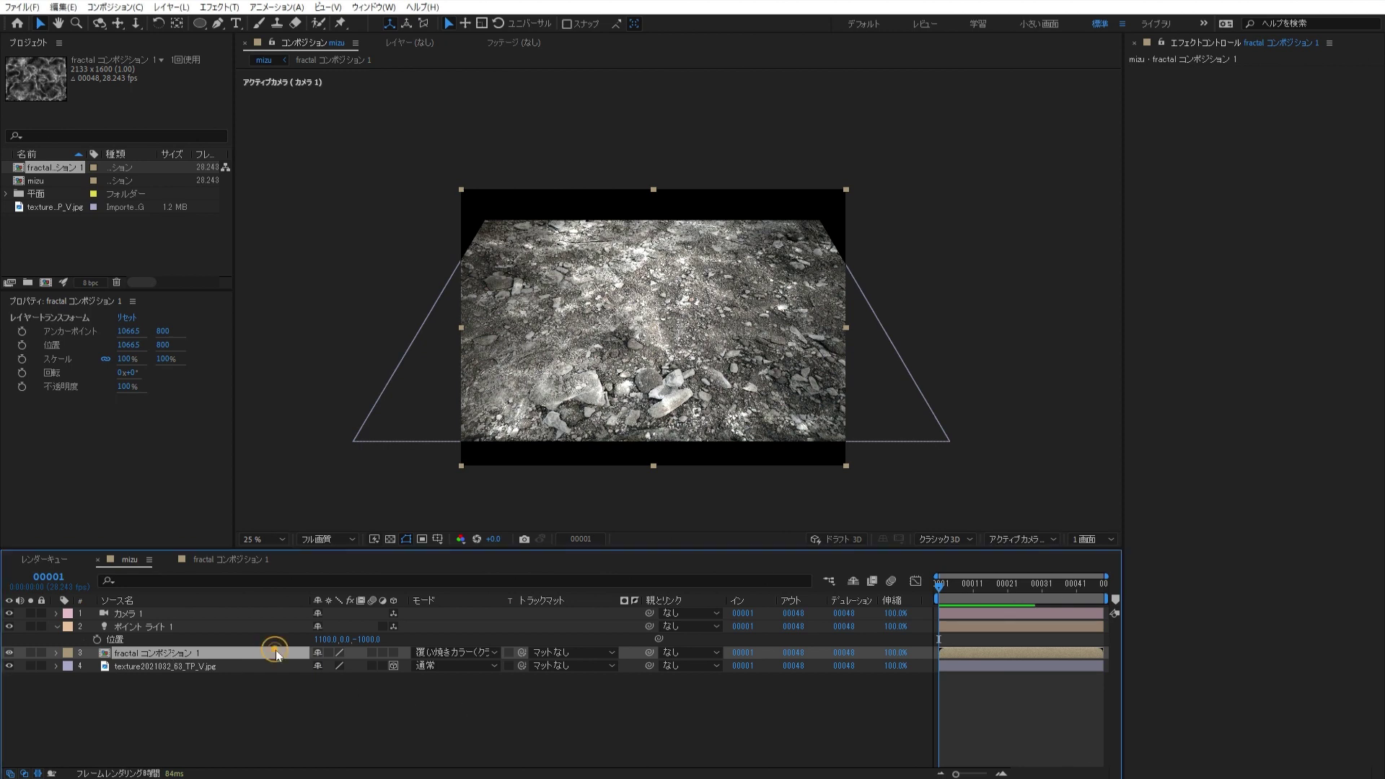
left_click(218, 7)
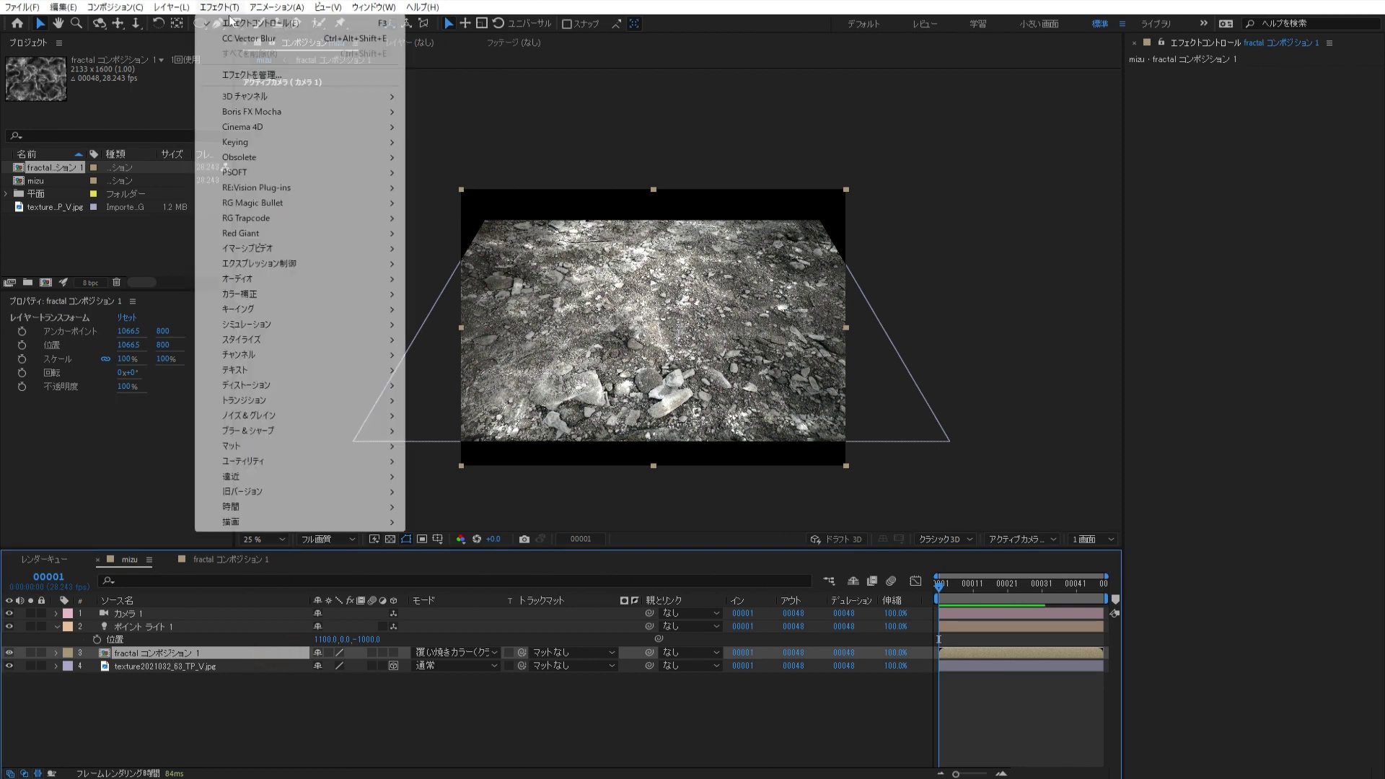
mouse_move(321, 346)
mouse_move(338, 296)
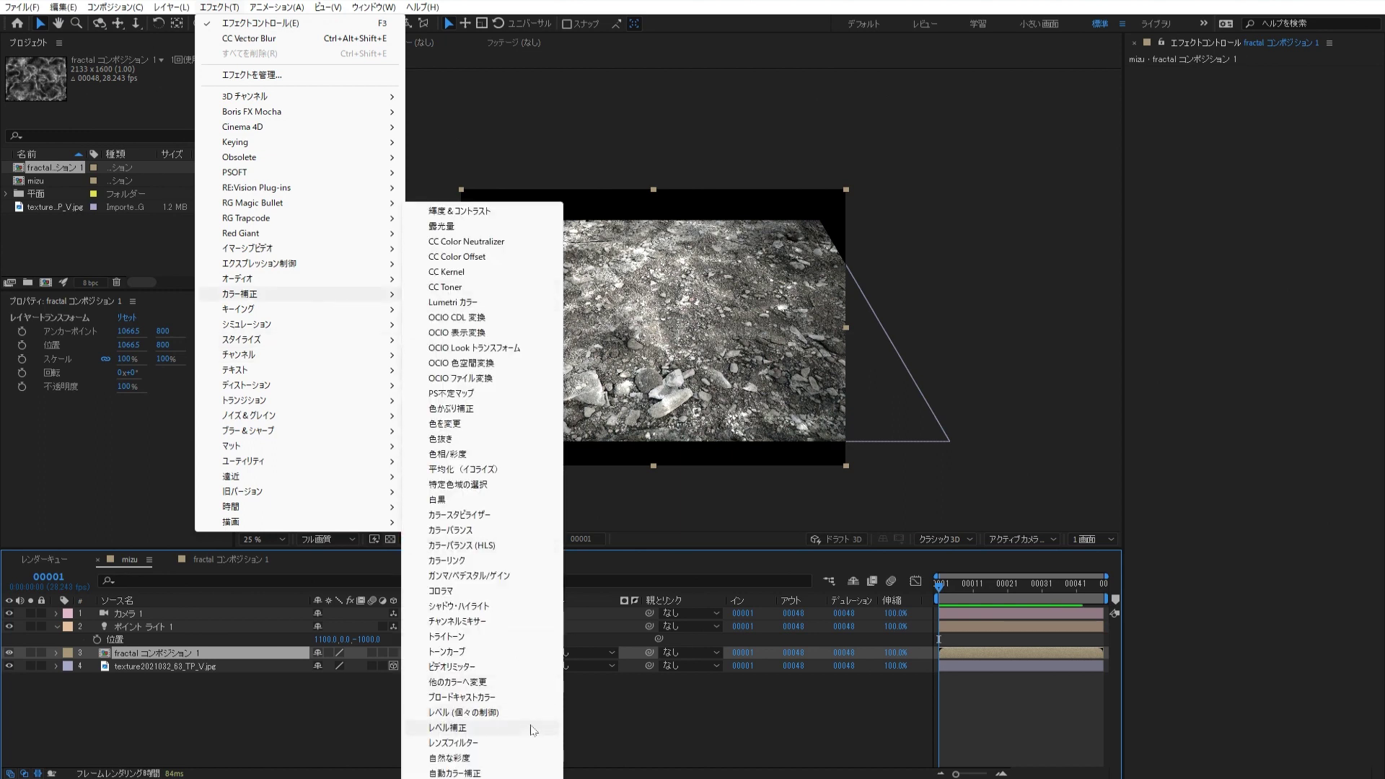
left_click(533, 730)
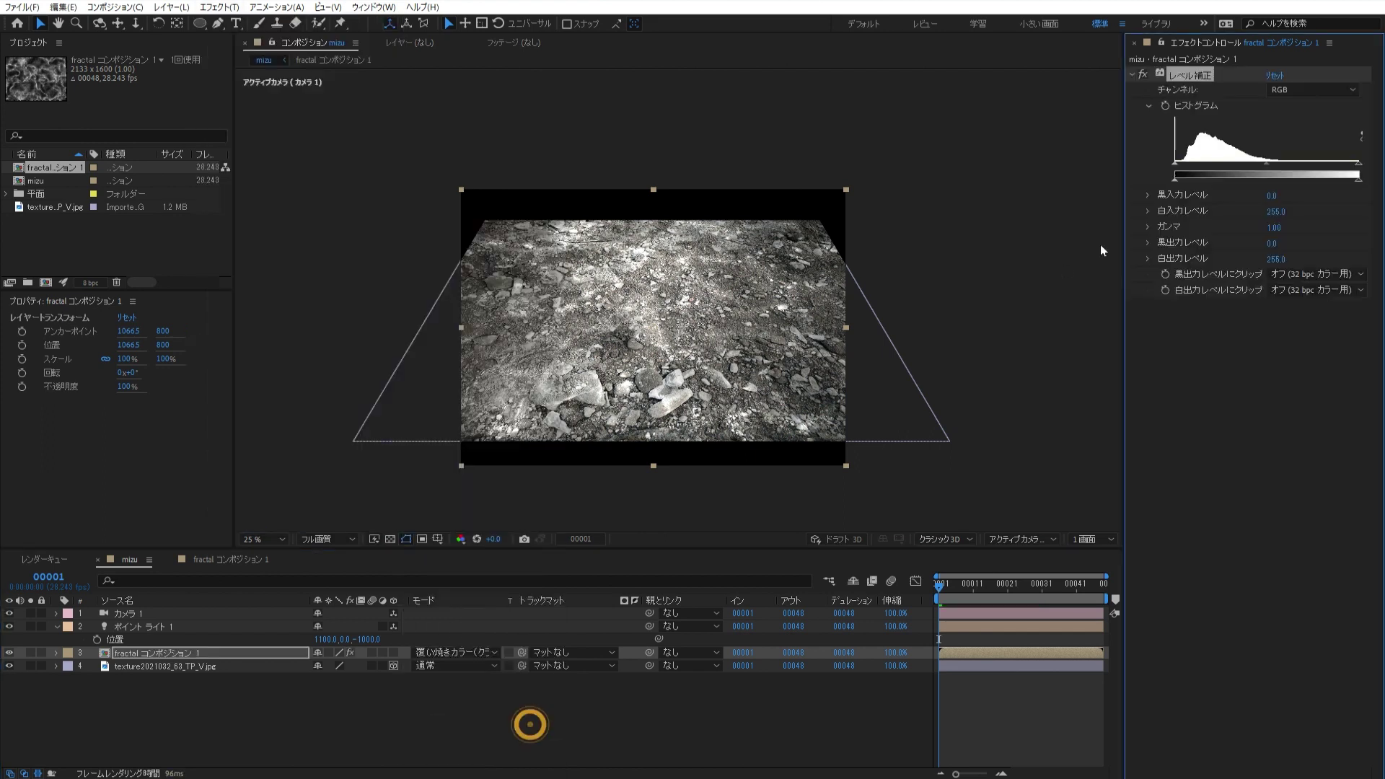
left_click(1272, 212)
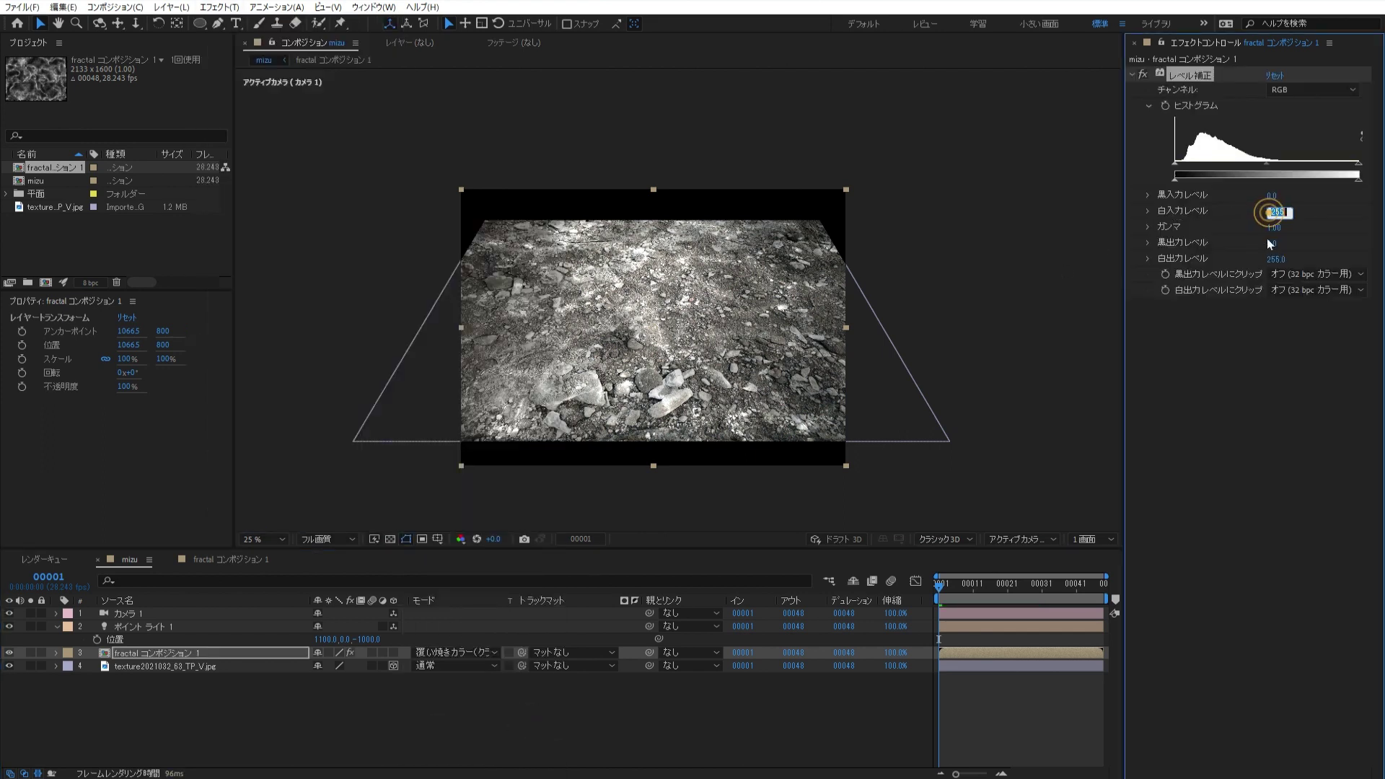
type("160")
key("Return")
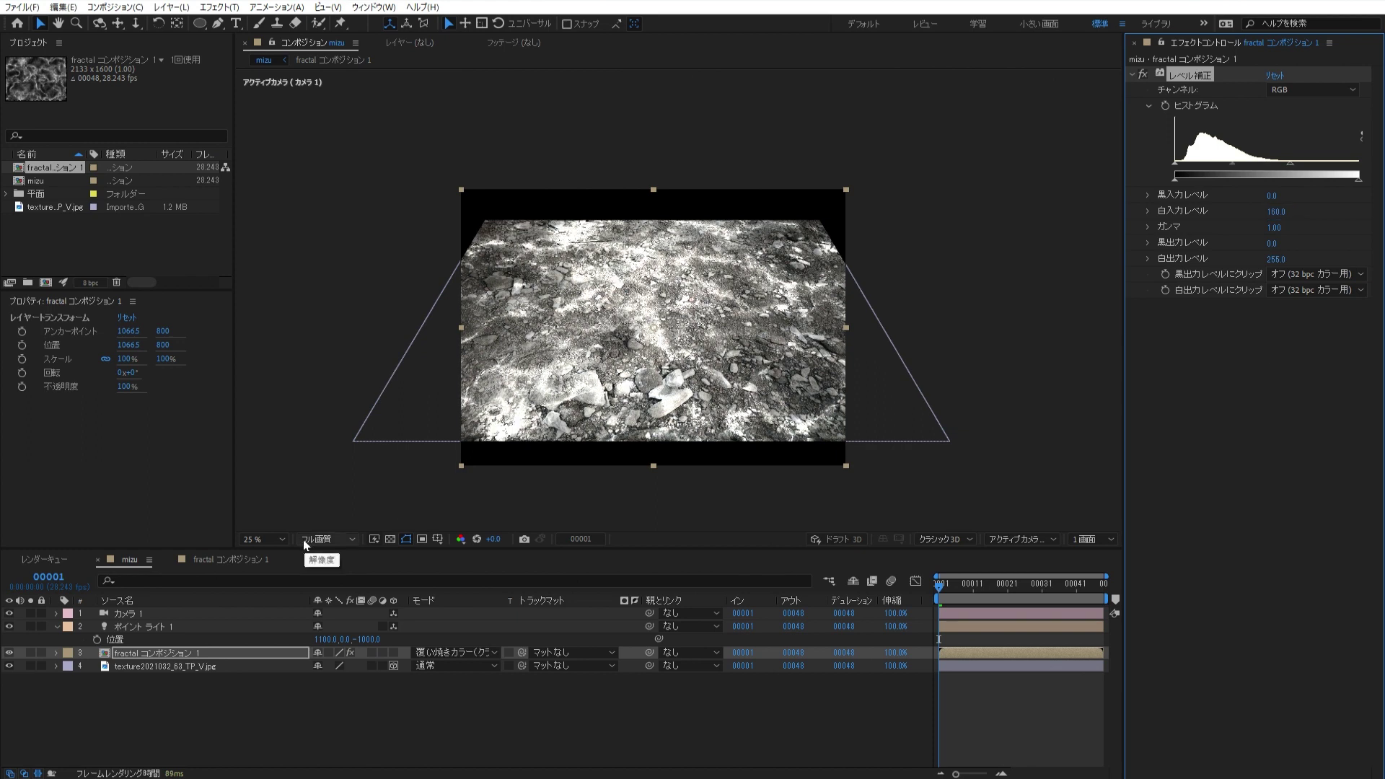
left_click(268, 539)
left_click(274, 296)
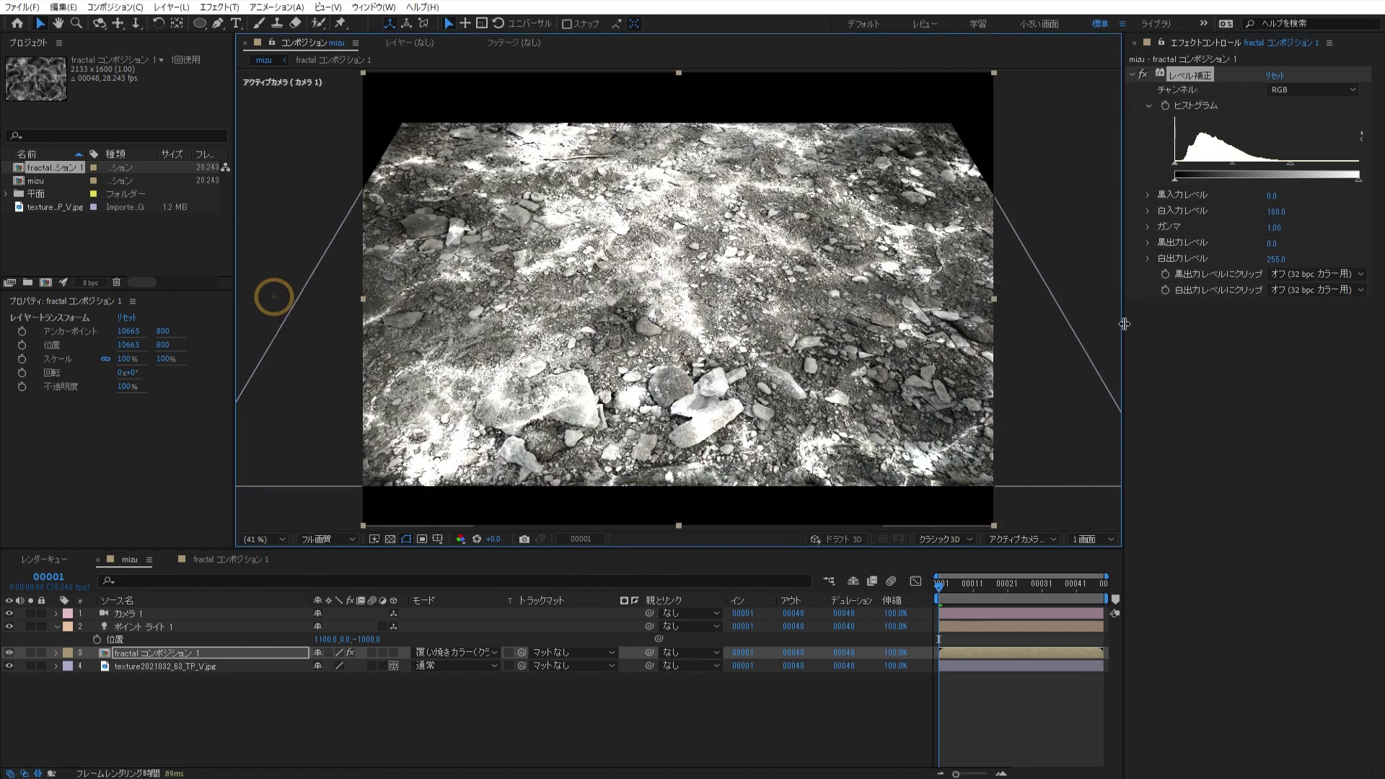
left_click(1270, 228)
type("0.35")
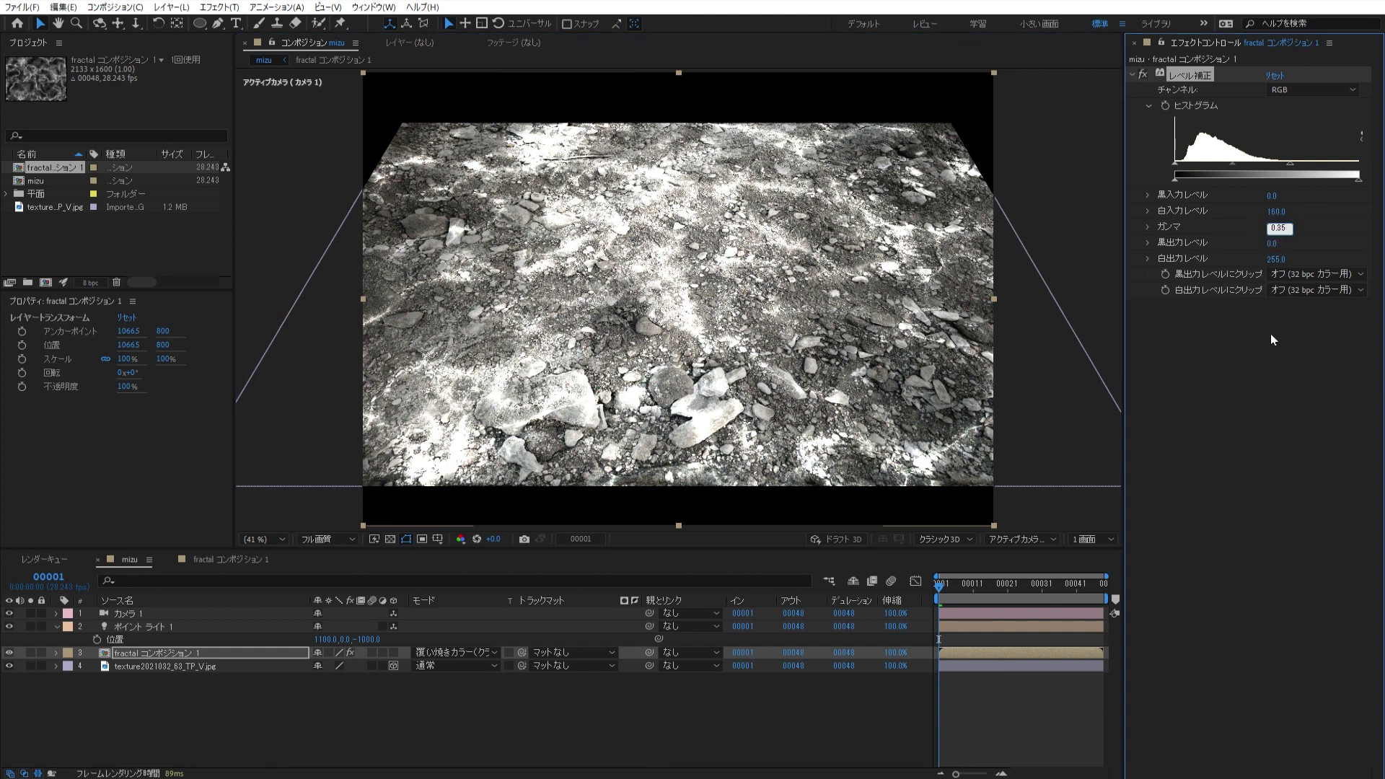
key("Return")
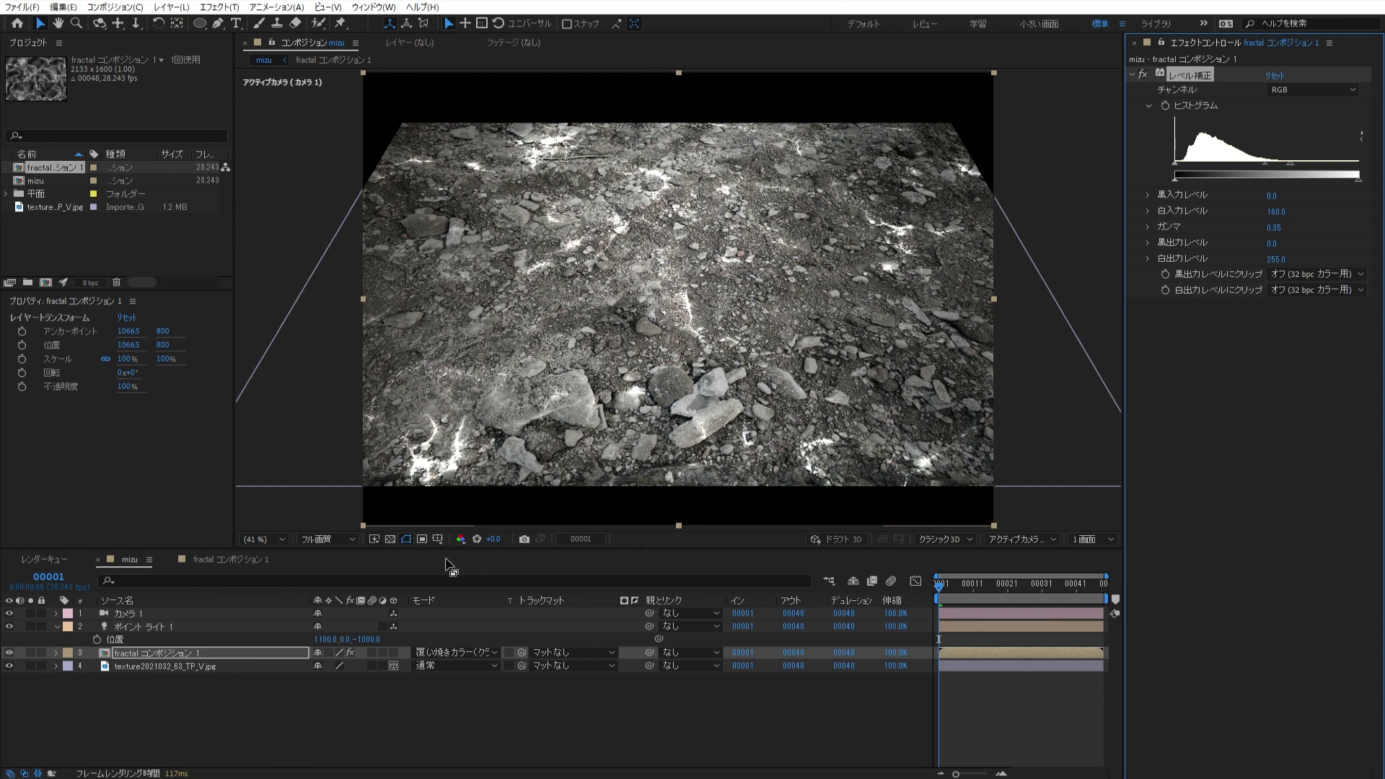
- Duplicate the fractal composition layer and set the copy's blend mode to 比較(暗)
left_click(164, 653)
key("ctrl+d")
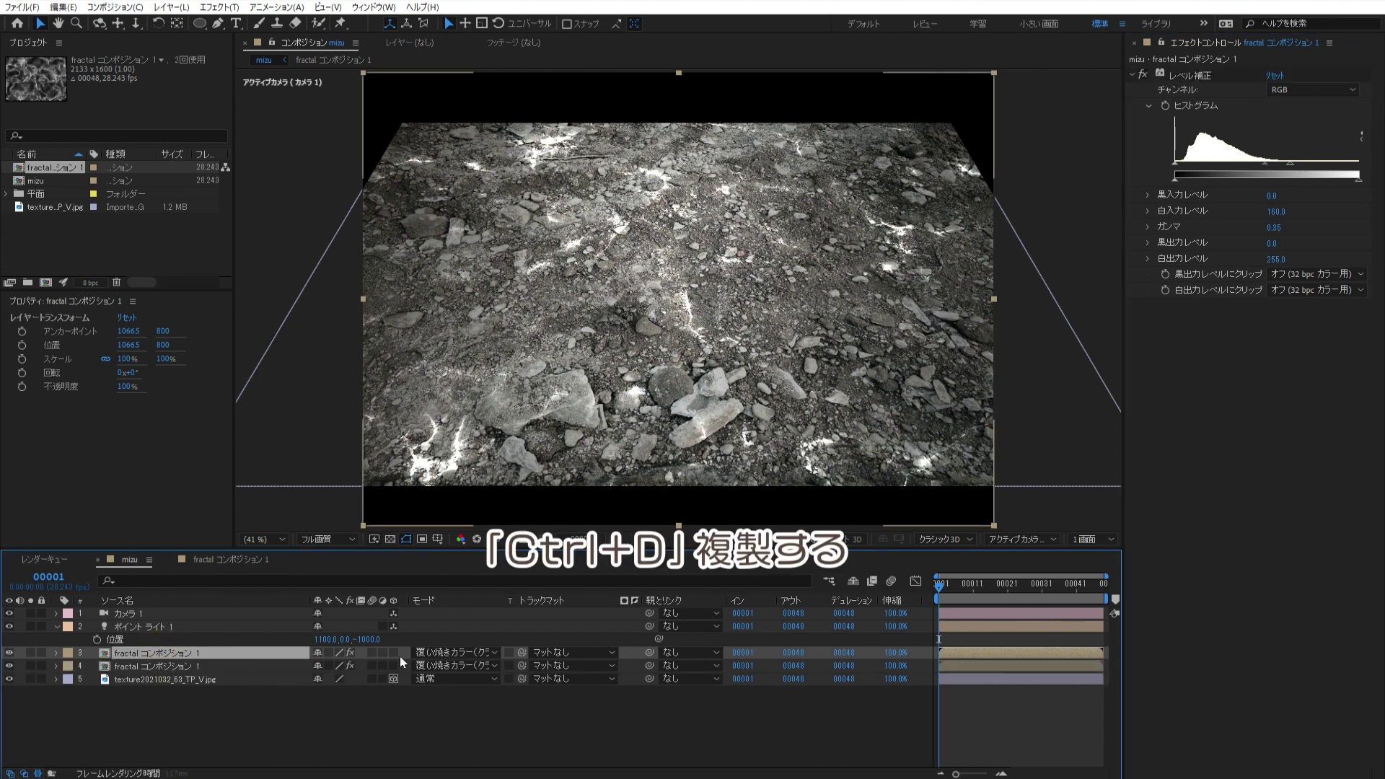
left_click(436, 652)
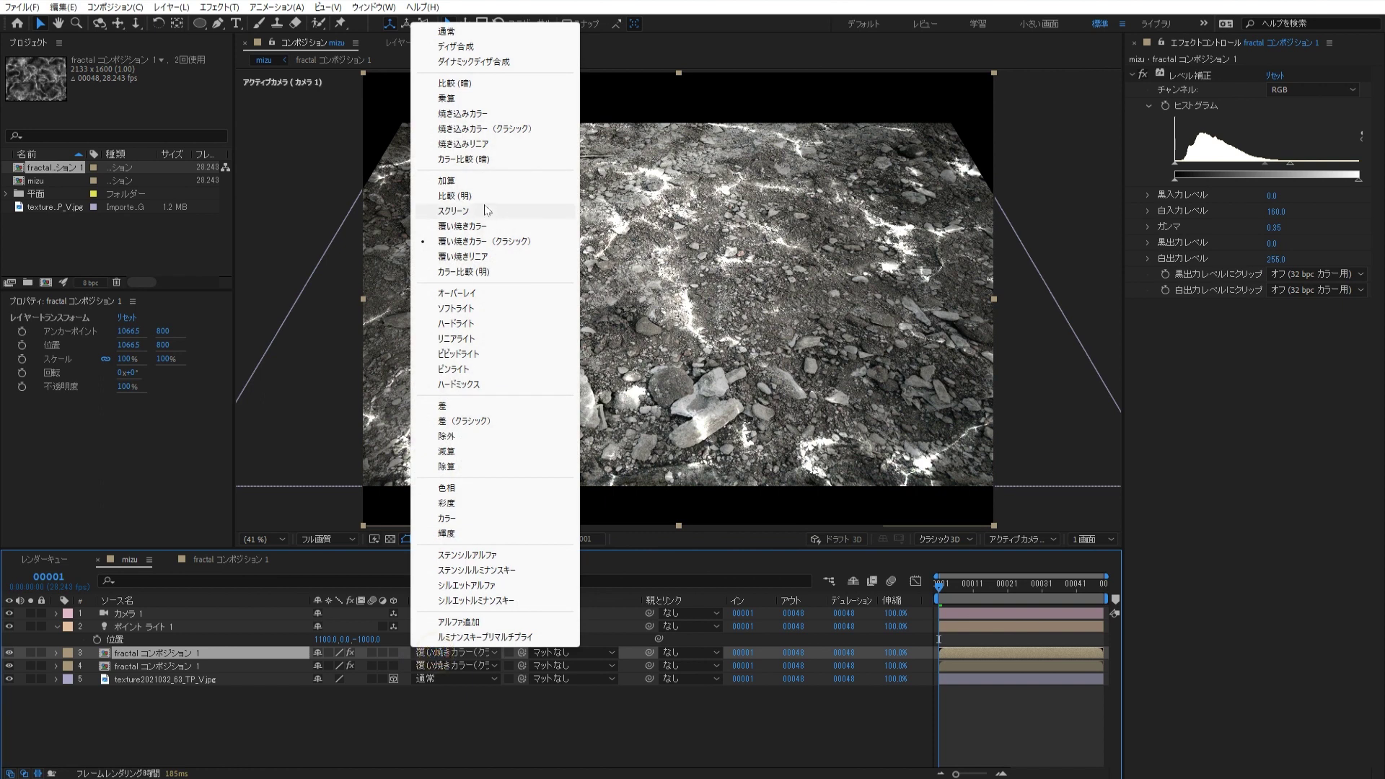
left_click(481, 84)
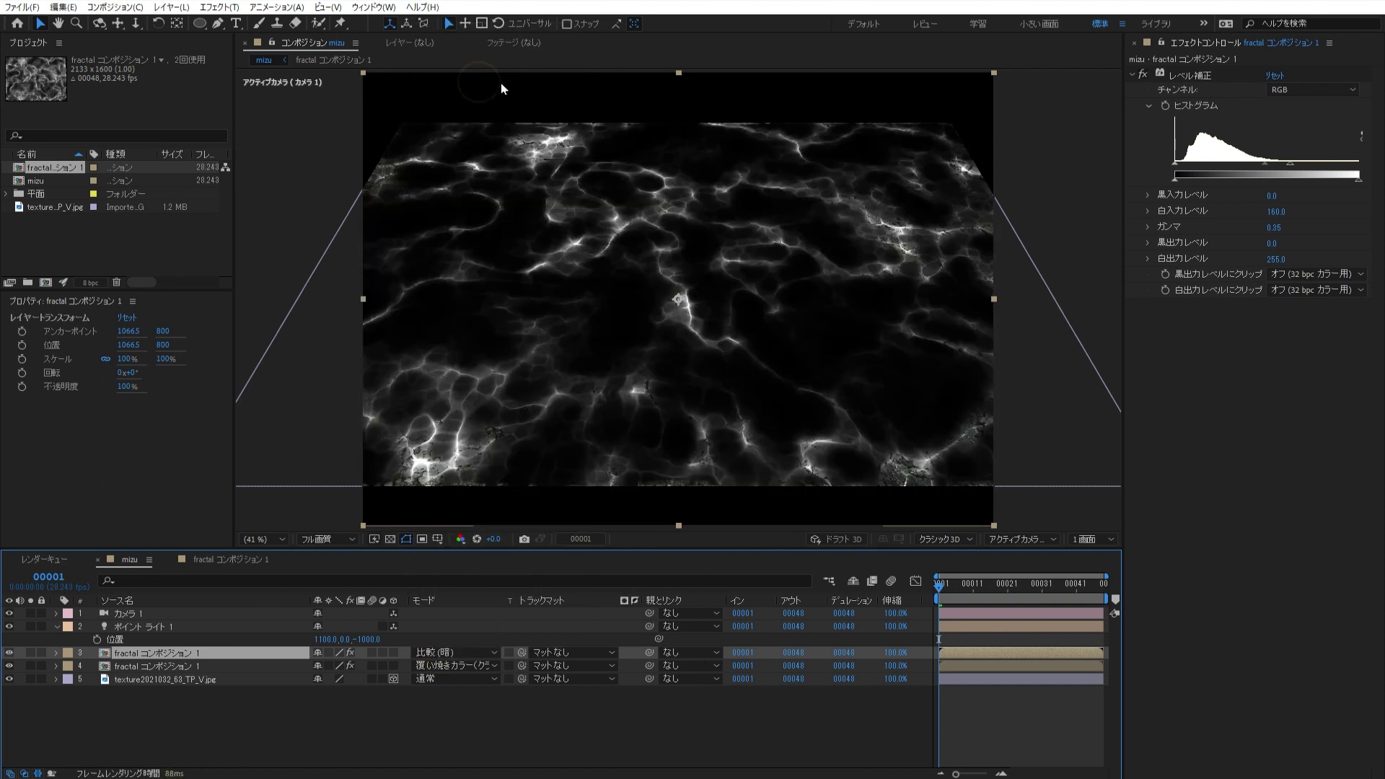
- Set the copy's opacity to 50% and remove all its effects
left_click(273, 653)
key("t")
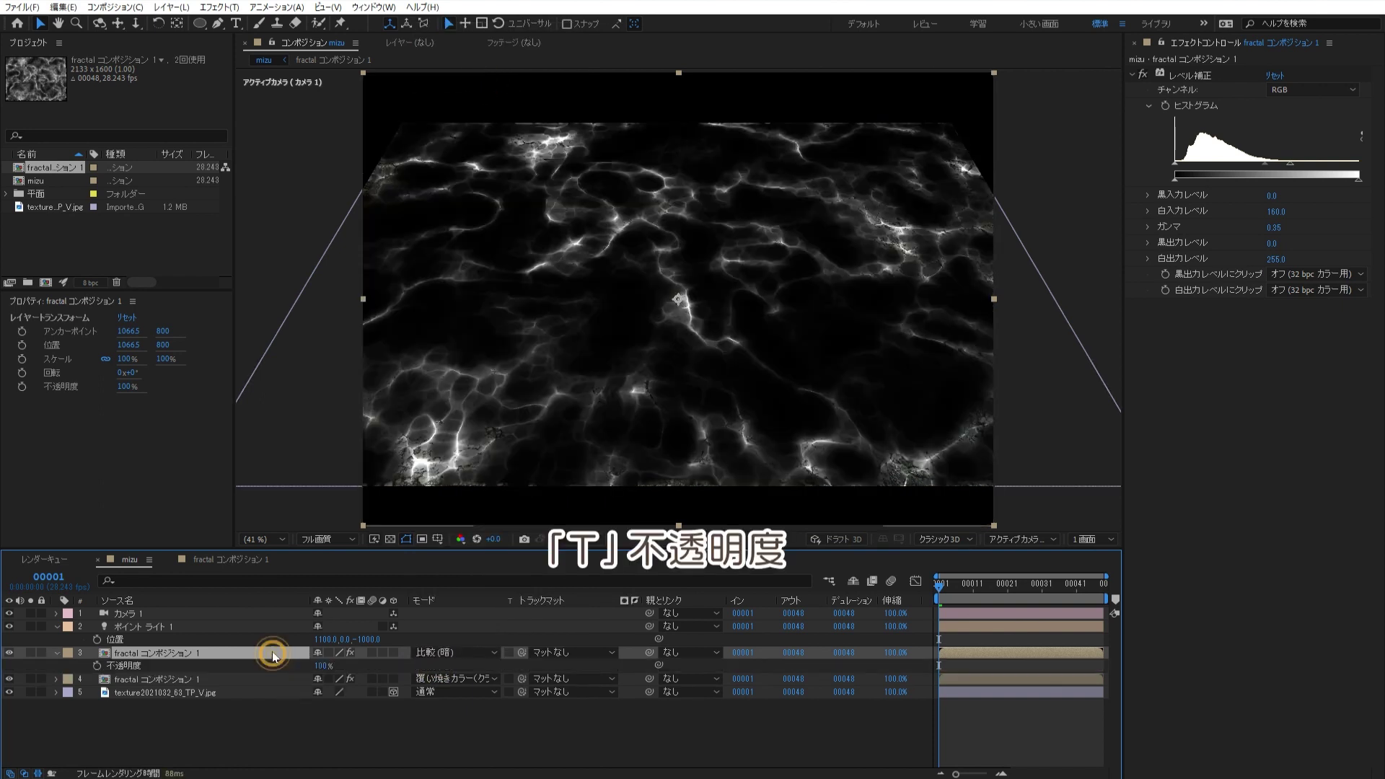
left_click(320, 665)
type("50")
key("Return")
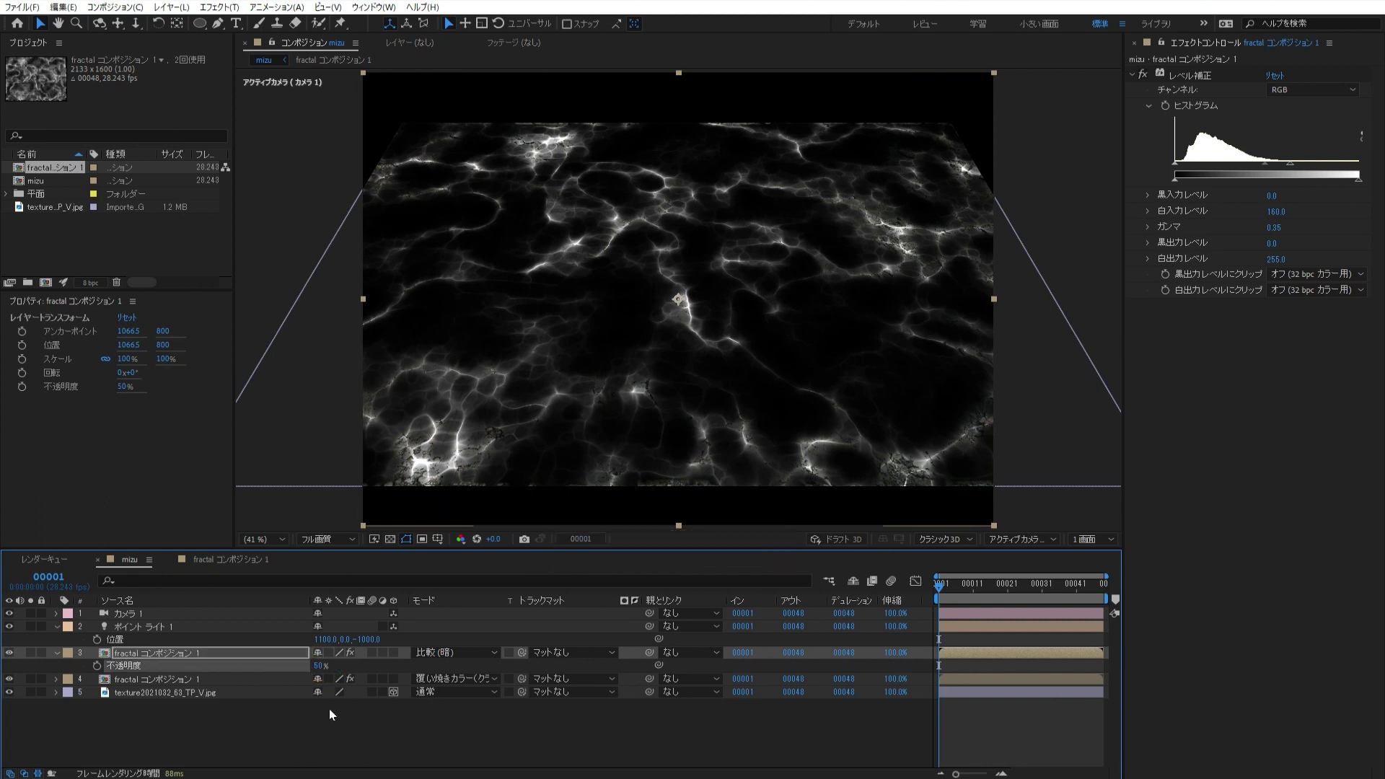
key("ctrl+shift+e")
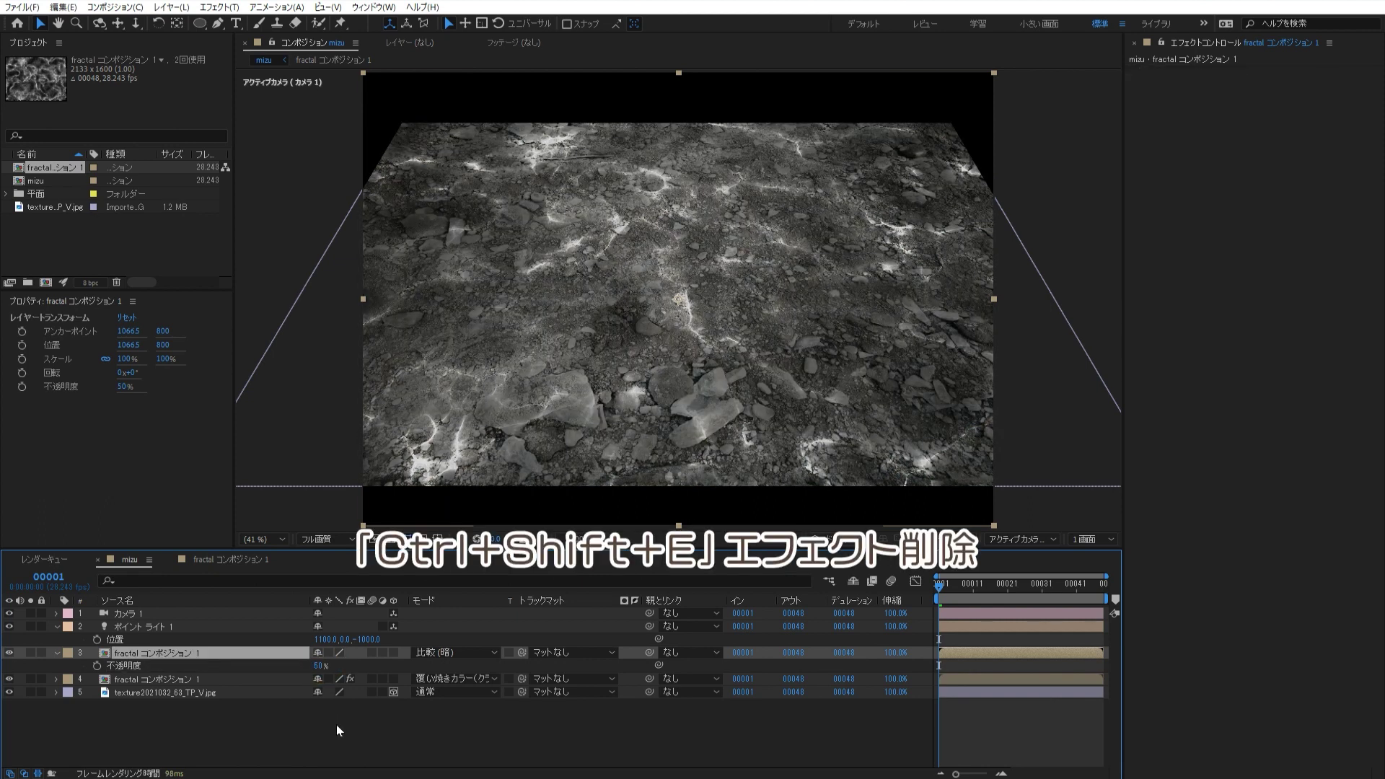
- Preview the animation and stop playback
left_click(341, 734)
key("space")
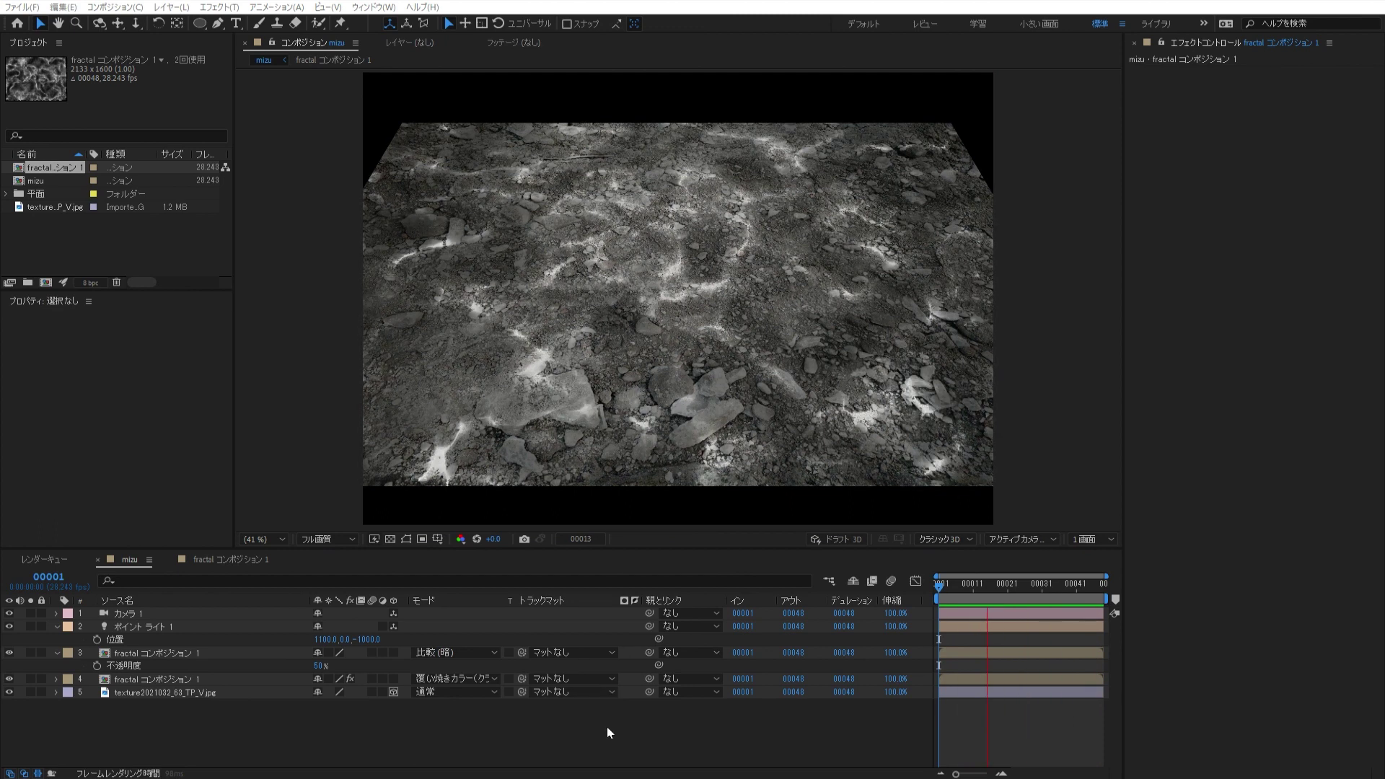
left_click(607, 726)
key("space")
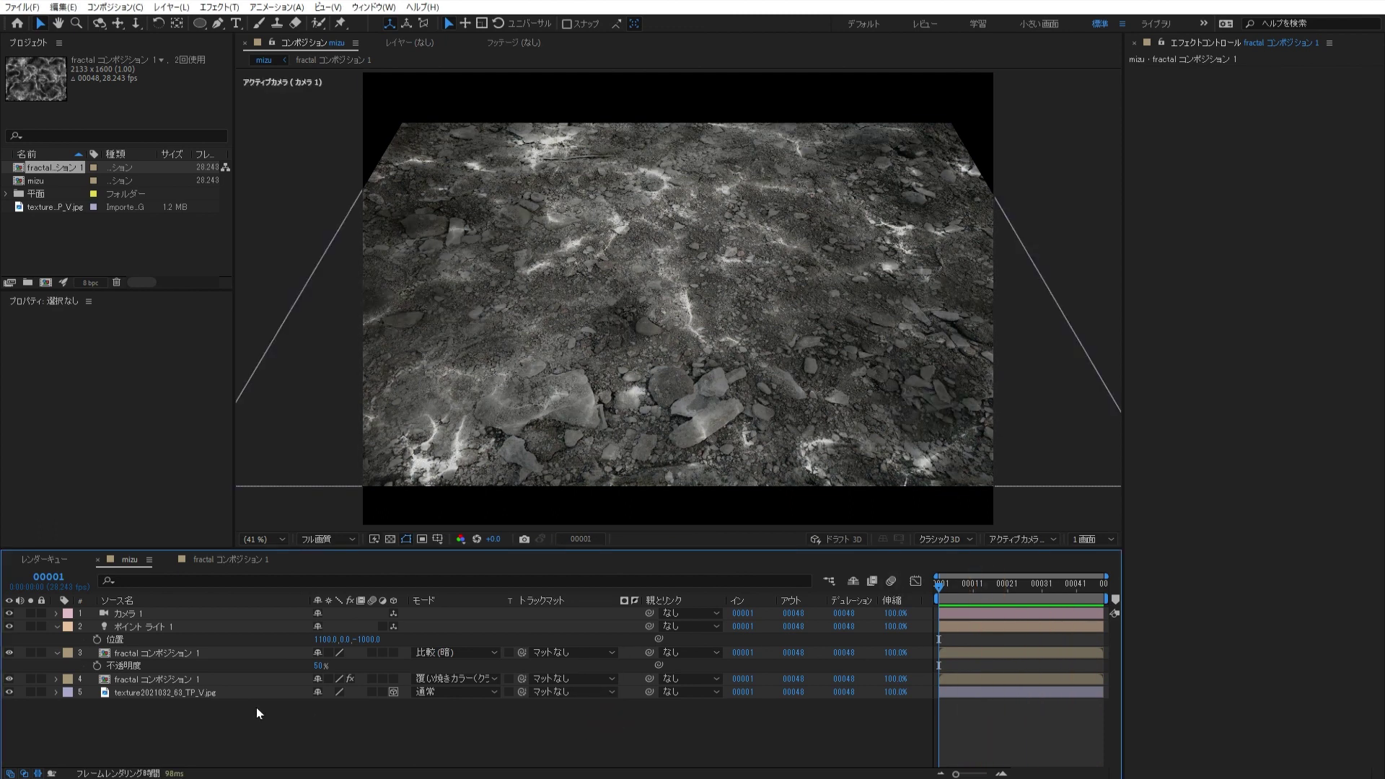
- Apply Turbulent Displace to the rocky texture image layer
left_click(131, 689)
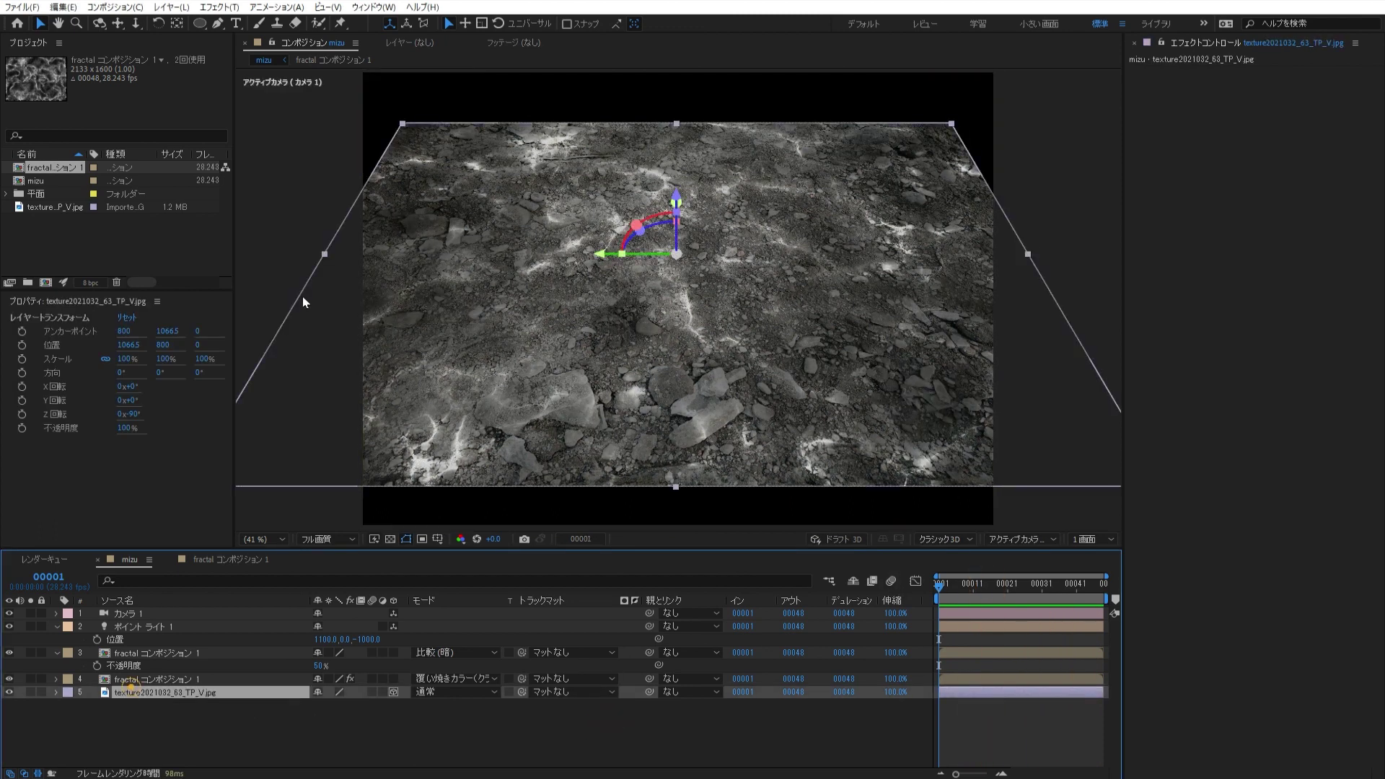
left_click(224, 9)
mouse_move(318, 387)
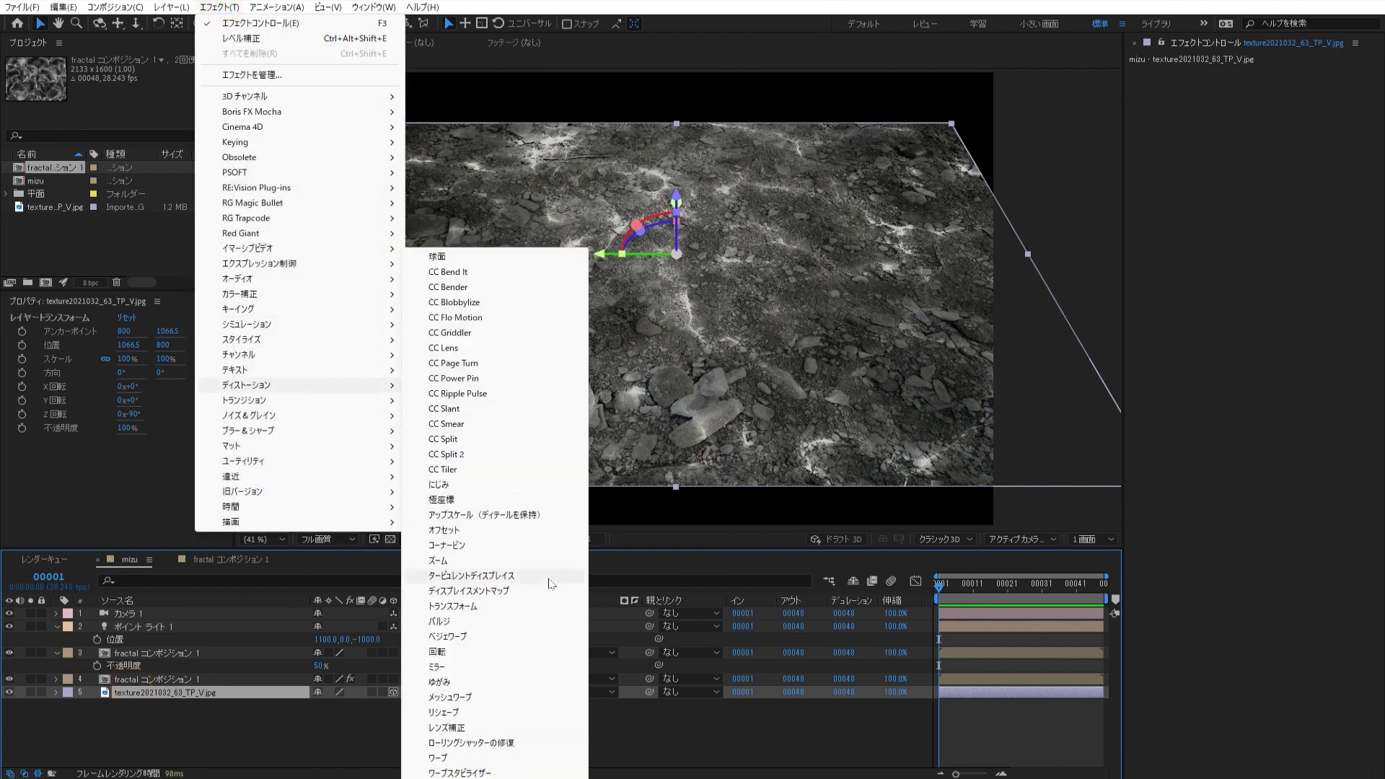
left_click(505, 575)
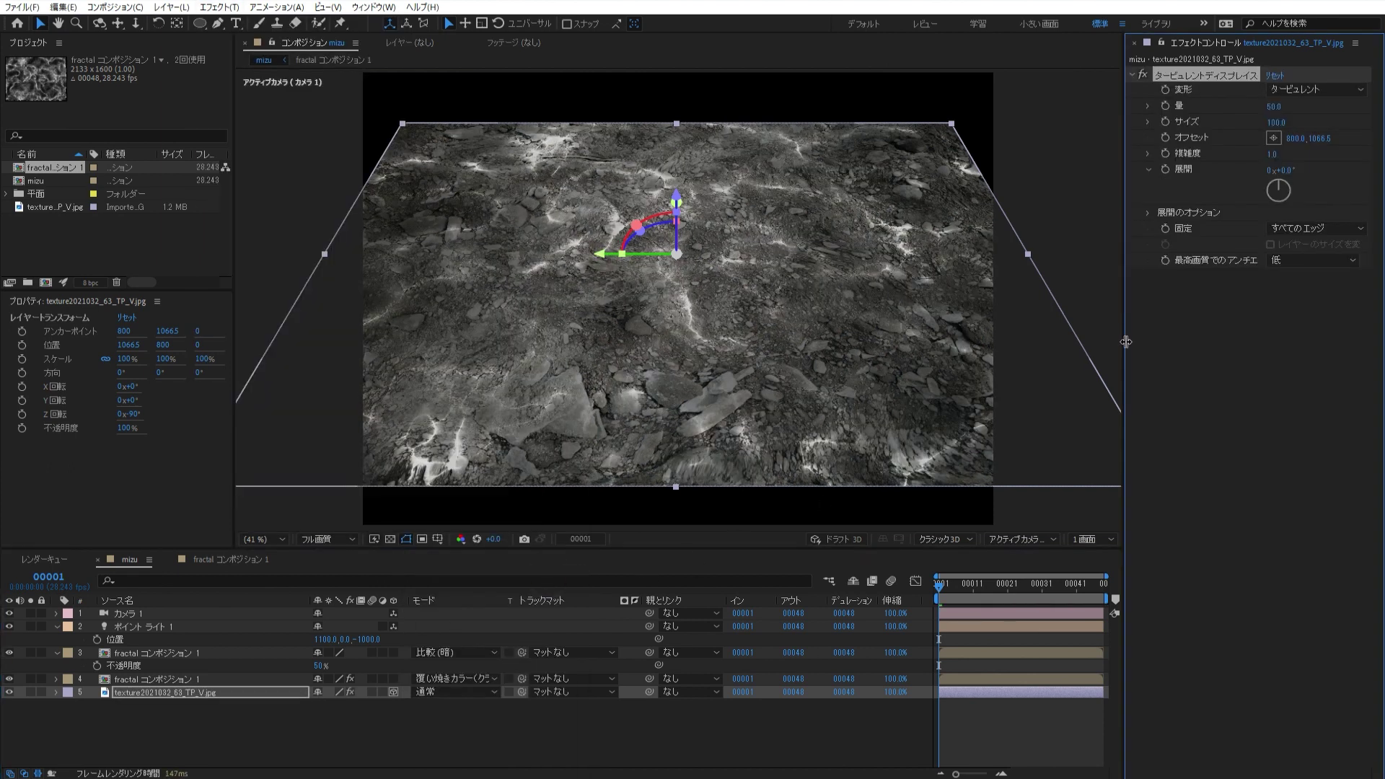
- Give the Turbulent Displace Offset the expression [0,time*100]
left_click(1167, 137, "alt")
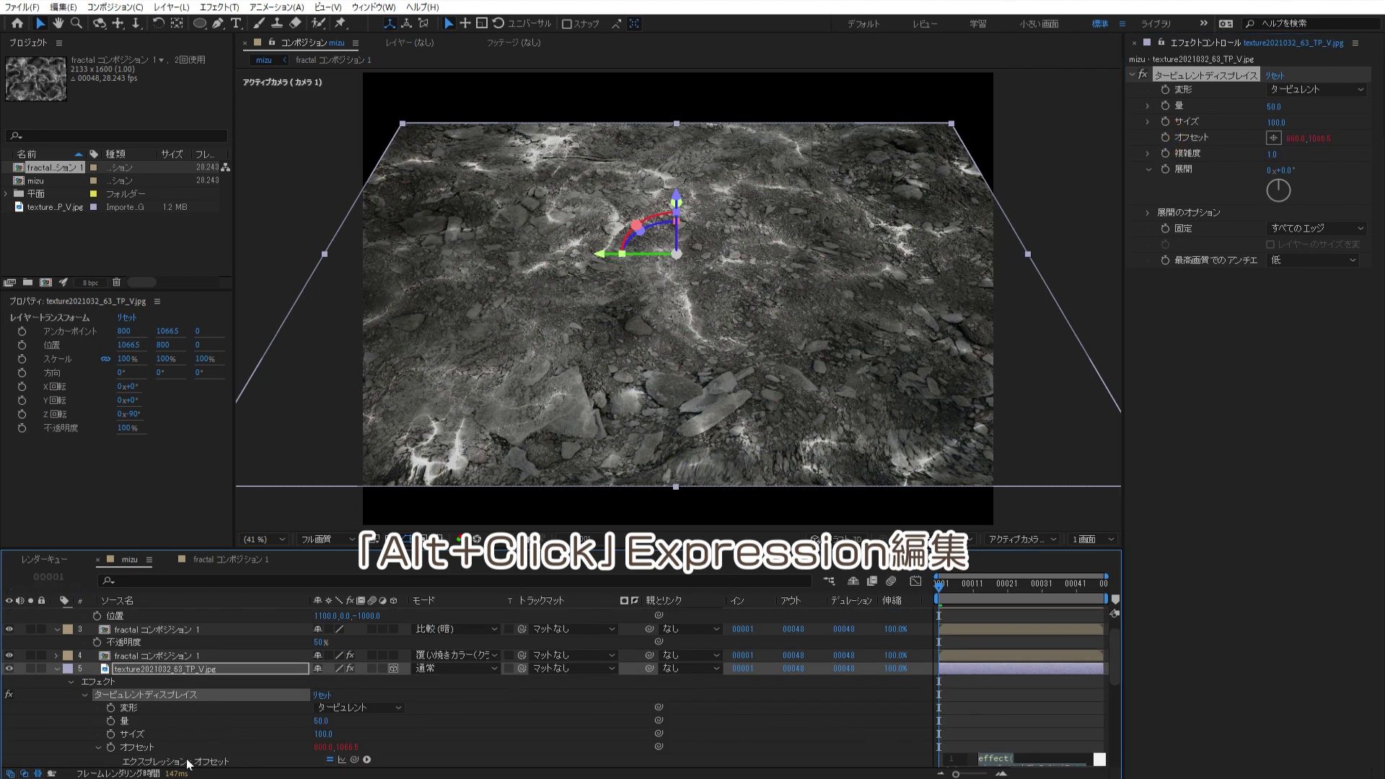
left_click_drag(355, 759, 170, 745)
scroll(672, 700, "down", 2)
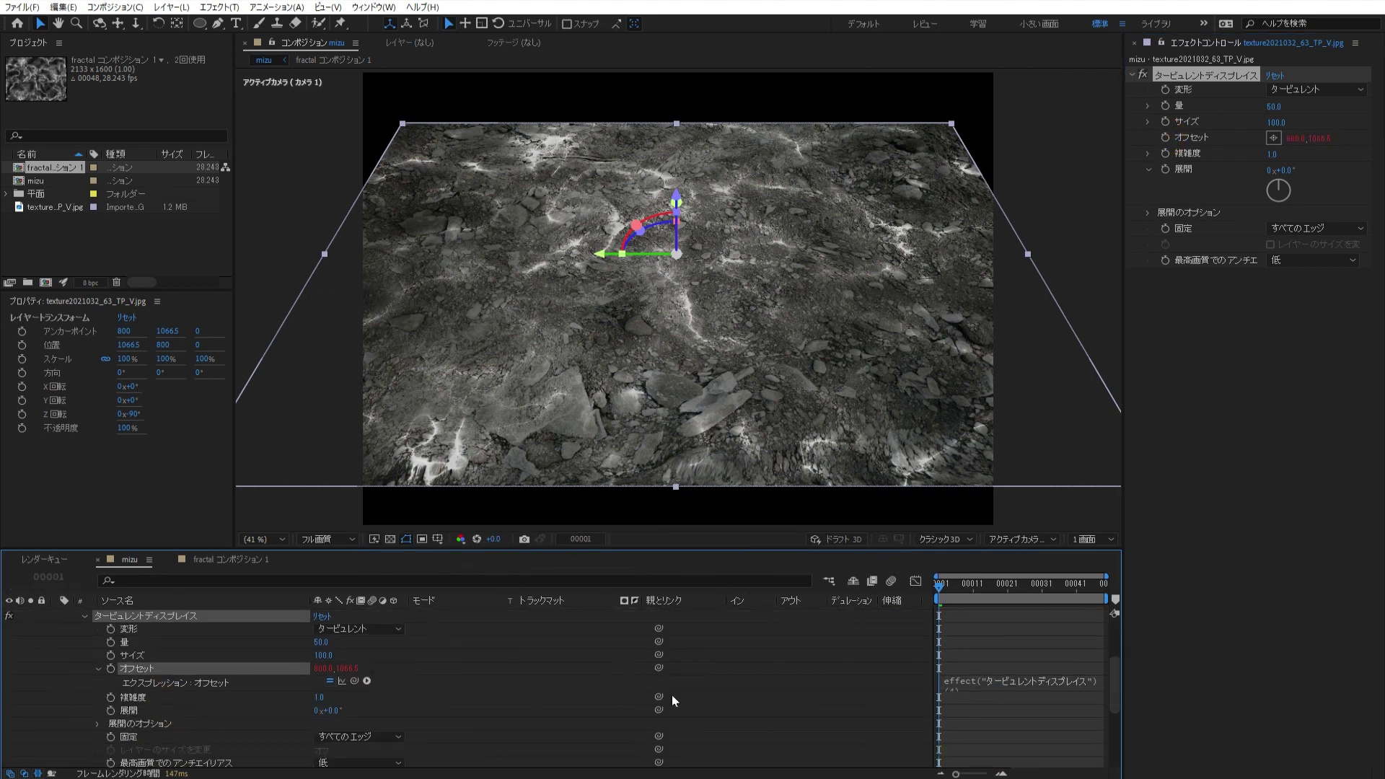
left_click(954, 681)
key("BackSpace")
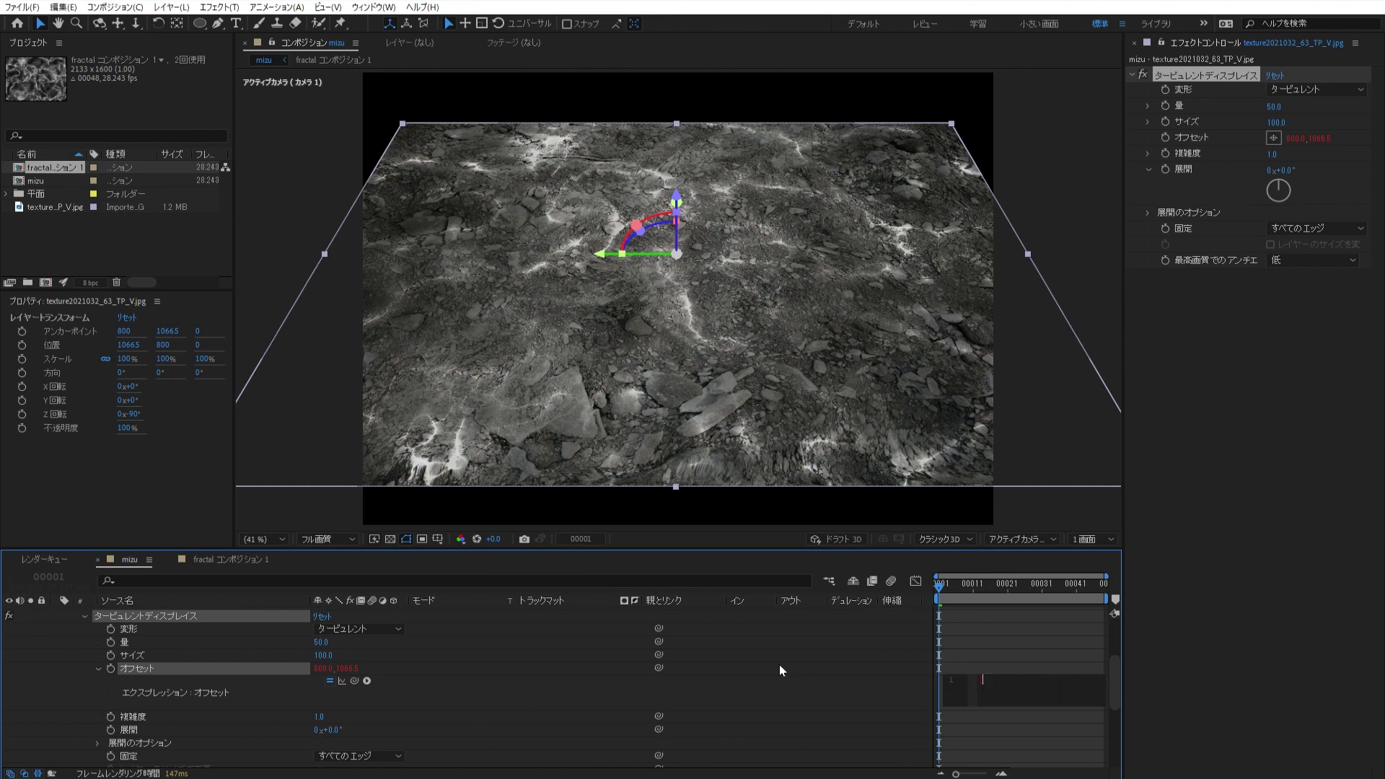
type("[0")
type(",time*100")
key("KP_Enter")
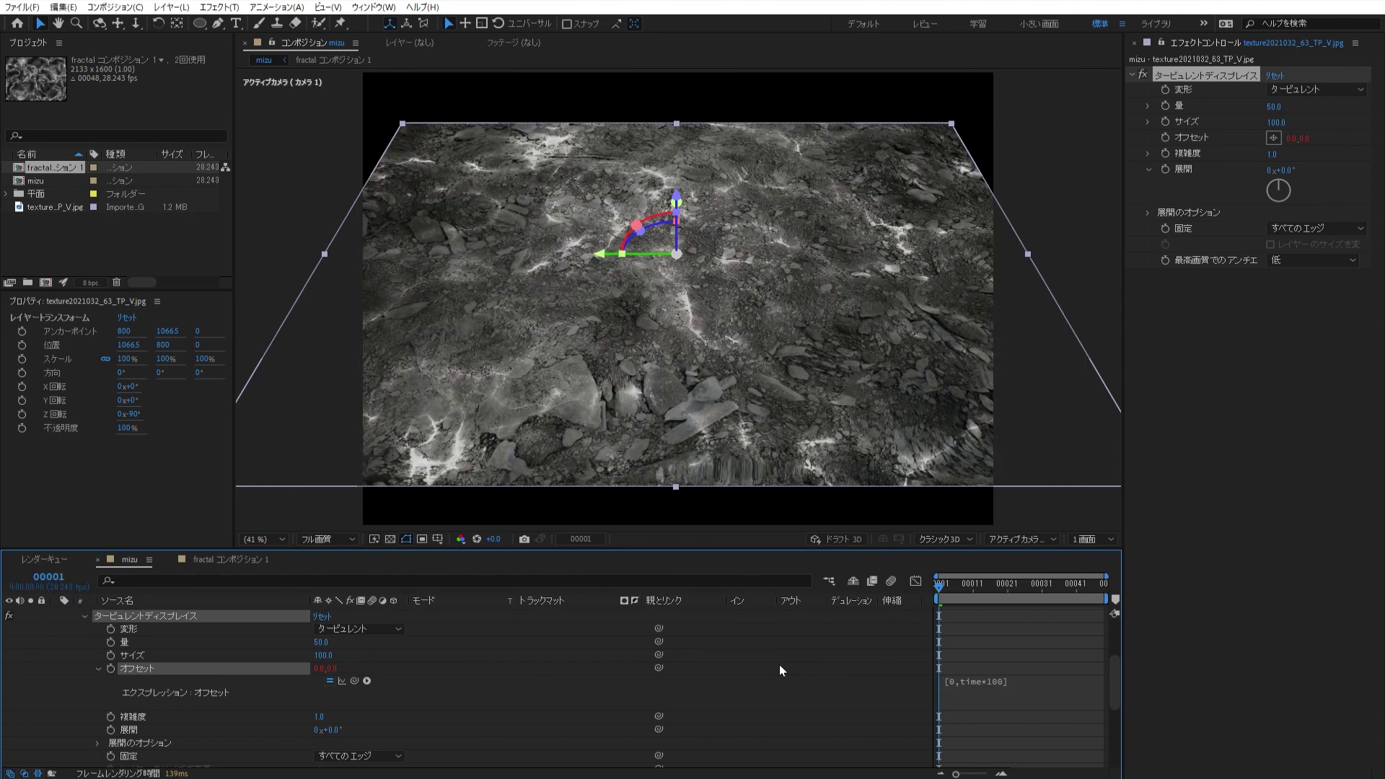
- Add the expression time*100 to the Evolution property
scroll(682, 670, "down", 3)
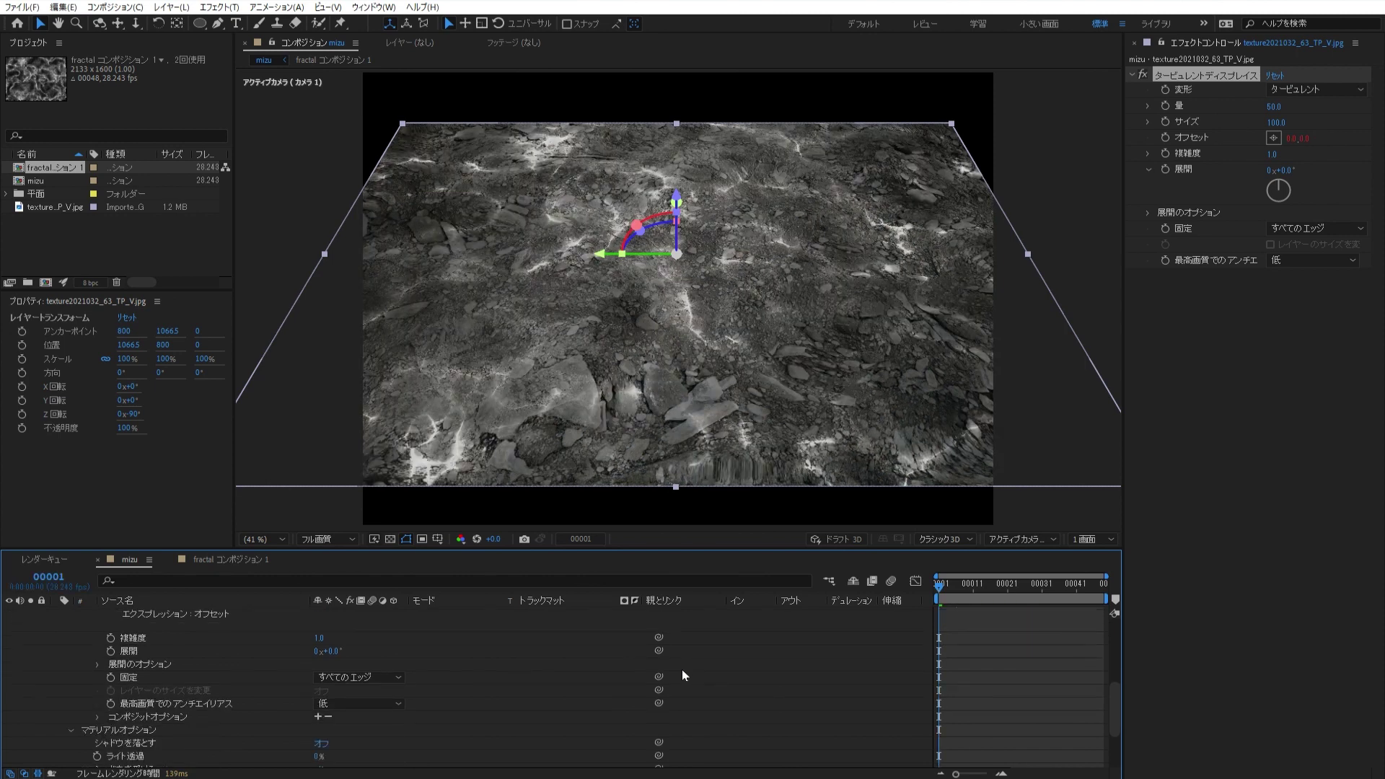
left_click(95, 665)
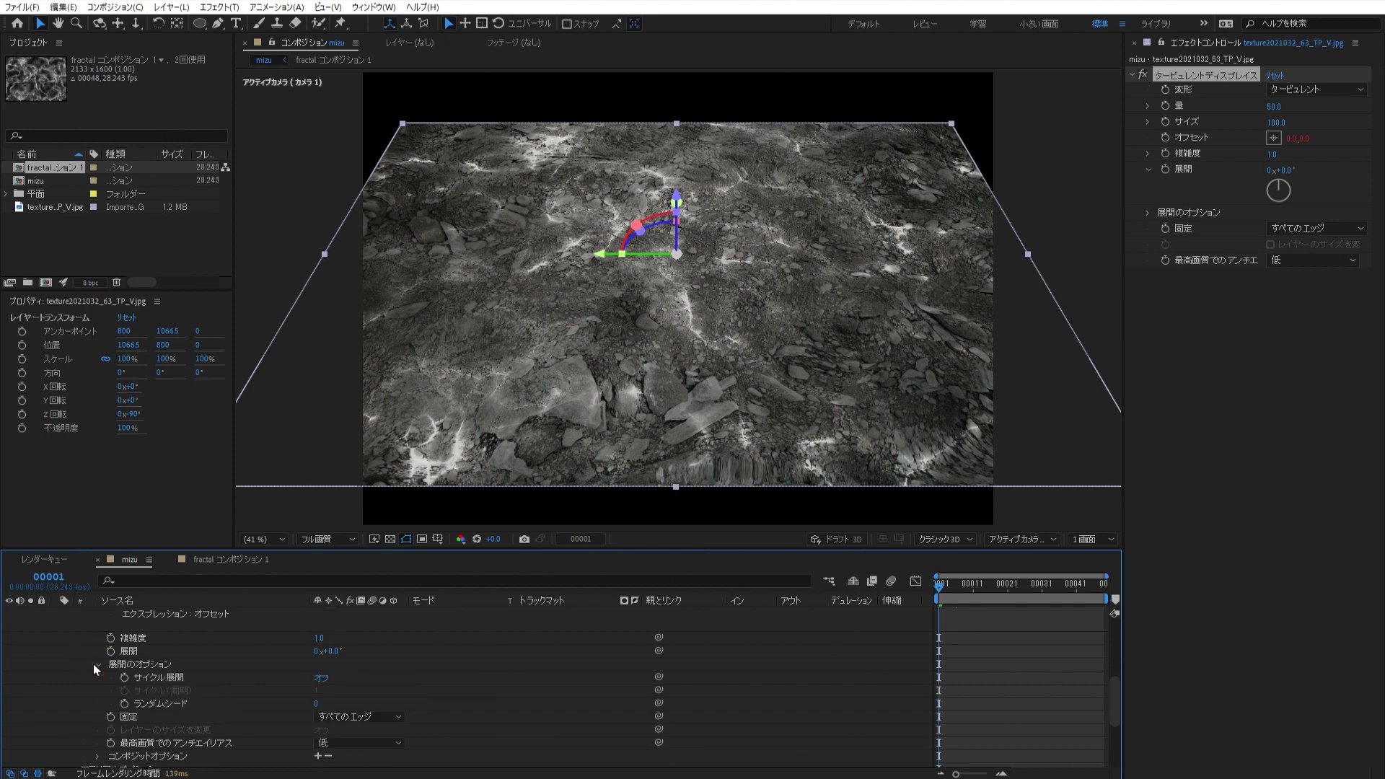
left_click(93, 664)
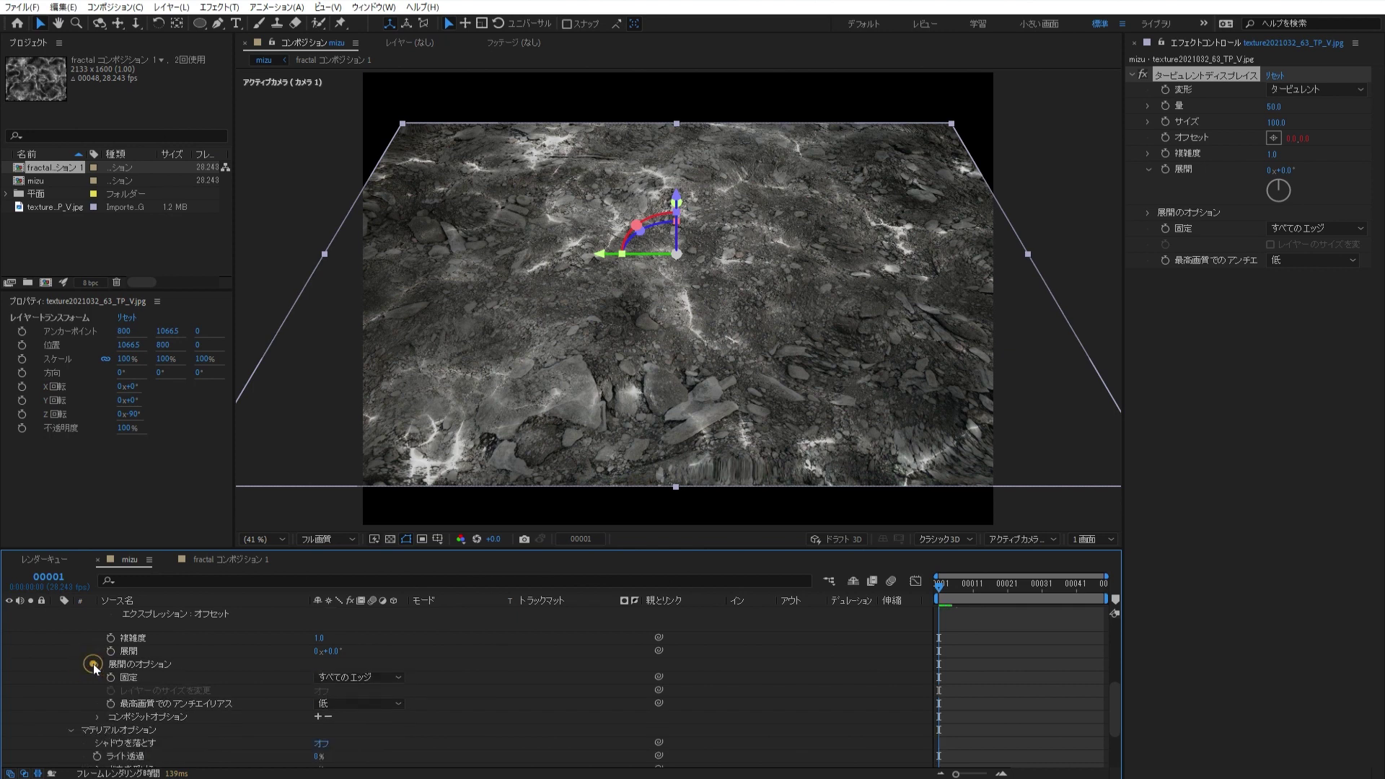
left_click(130, 650)
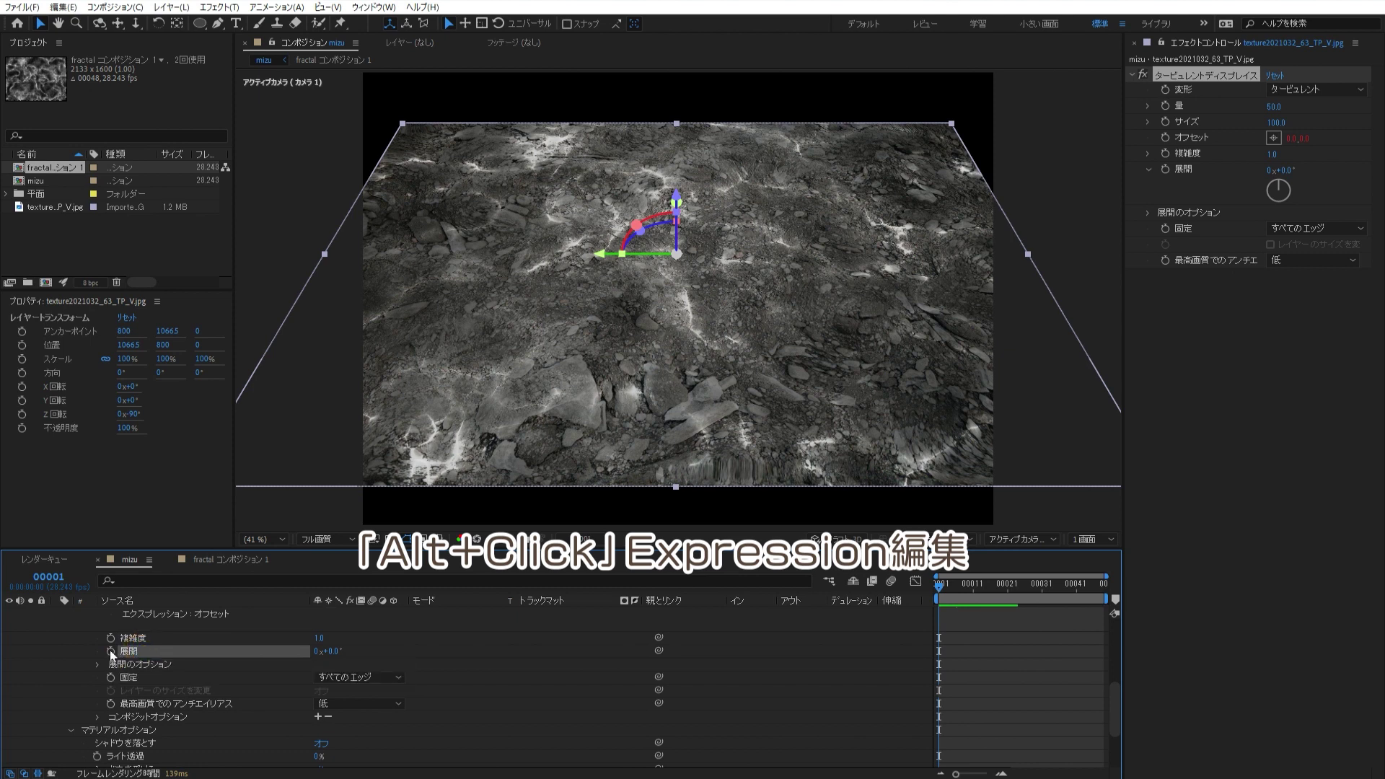
left_click(111, 651, "alt")
type("t")
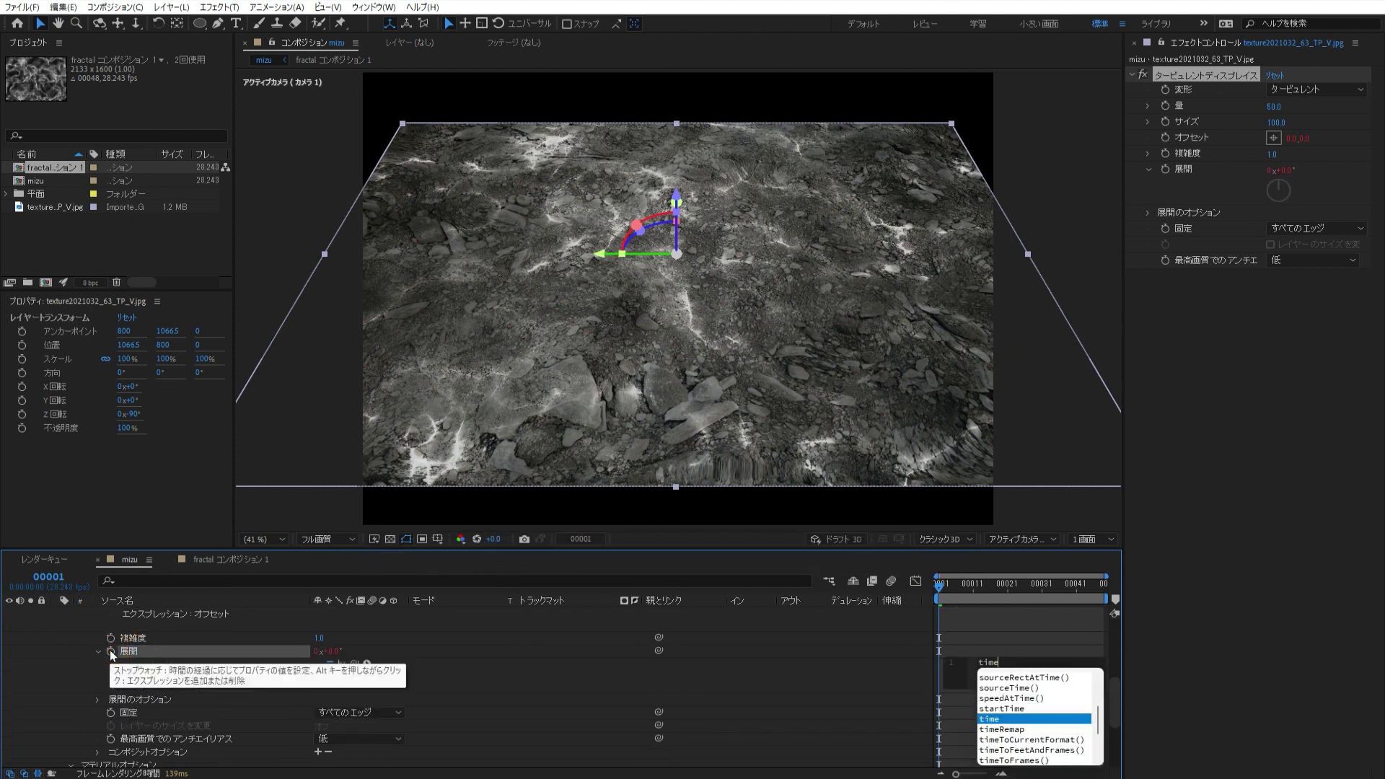
type("ime*100")
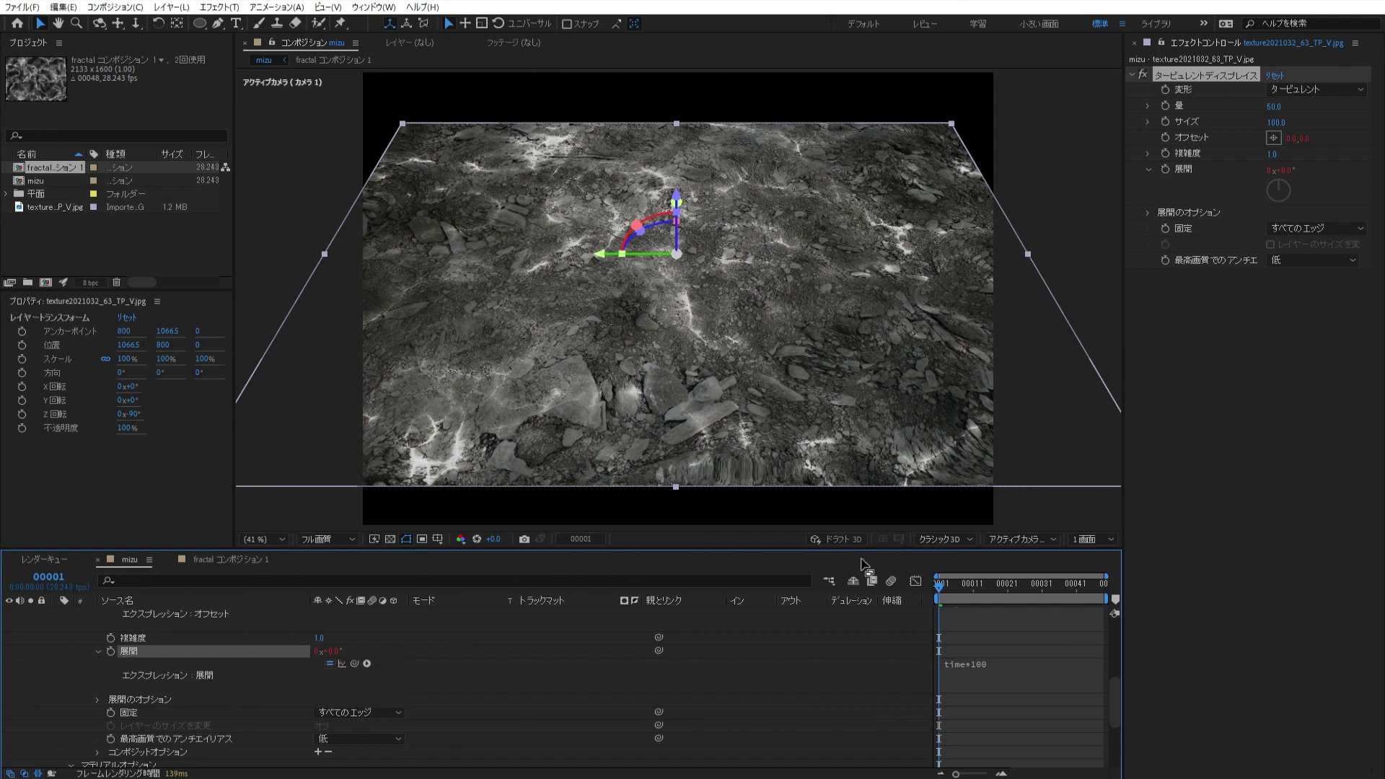
- Set the Turbulent Displace Size to 30
left_click(1276, 122)
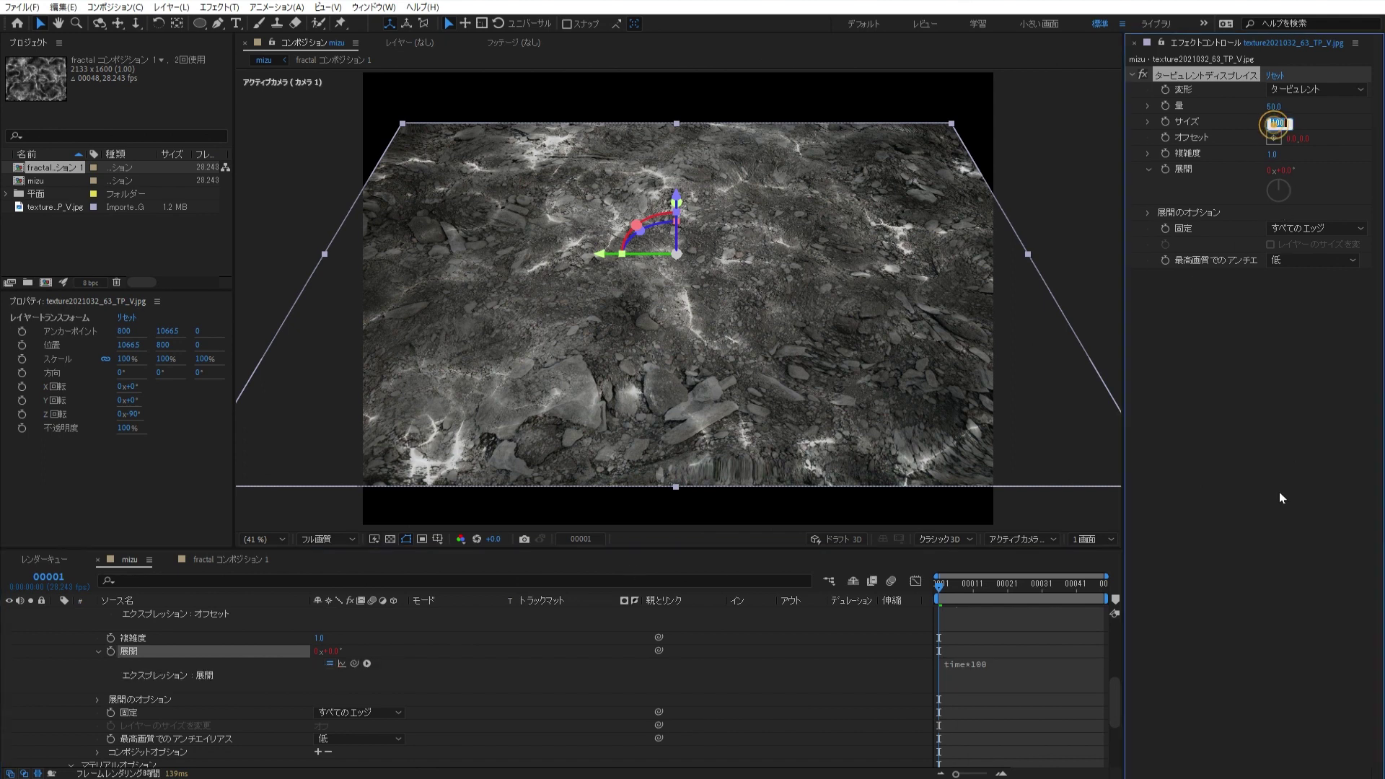
type("30")
key("Return")
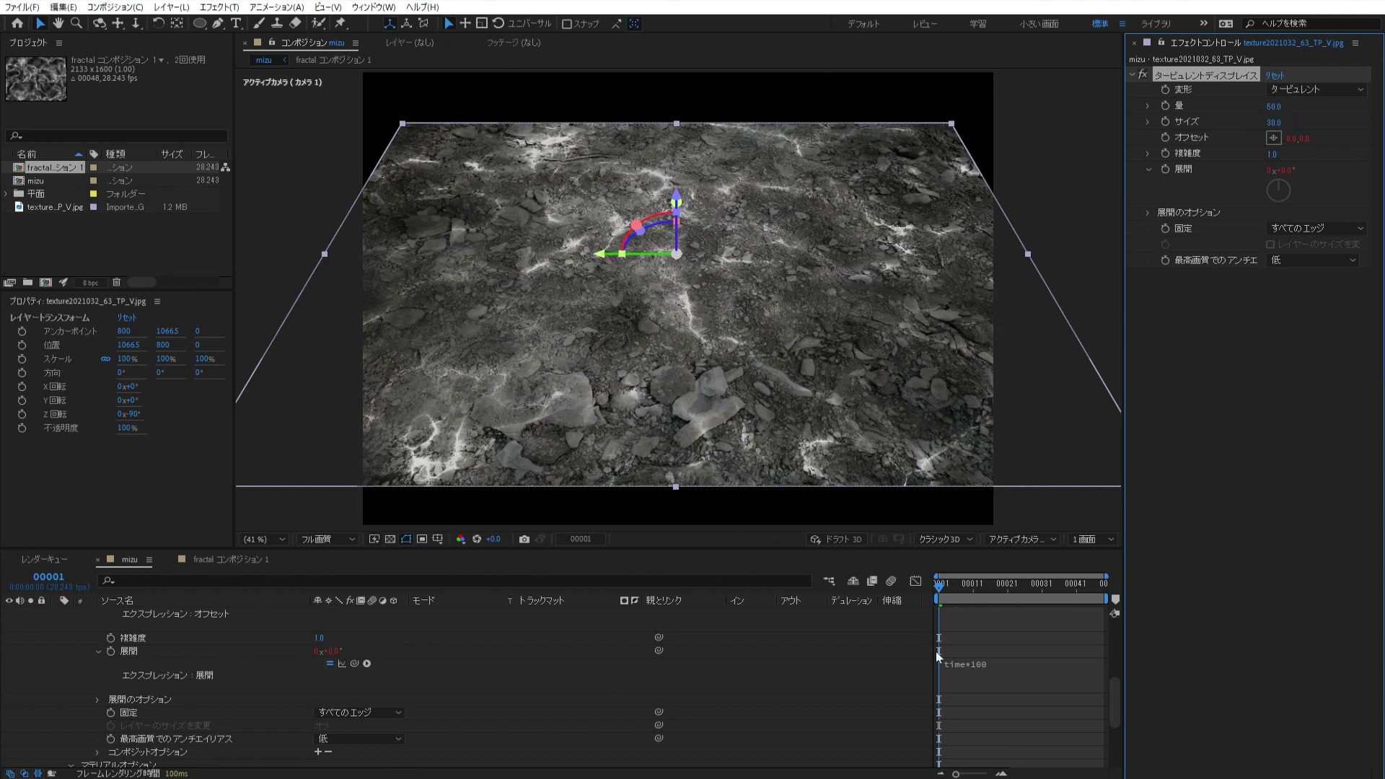
left_click(571, 569)
- Preview the animated ground, collapse all layer properties, and select the upper fractal comp layer
key("space")
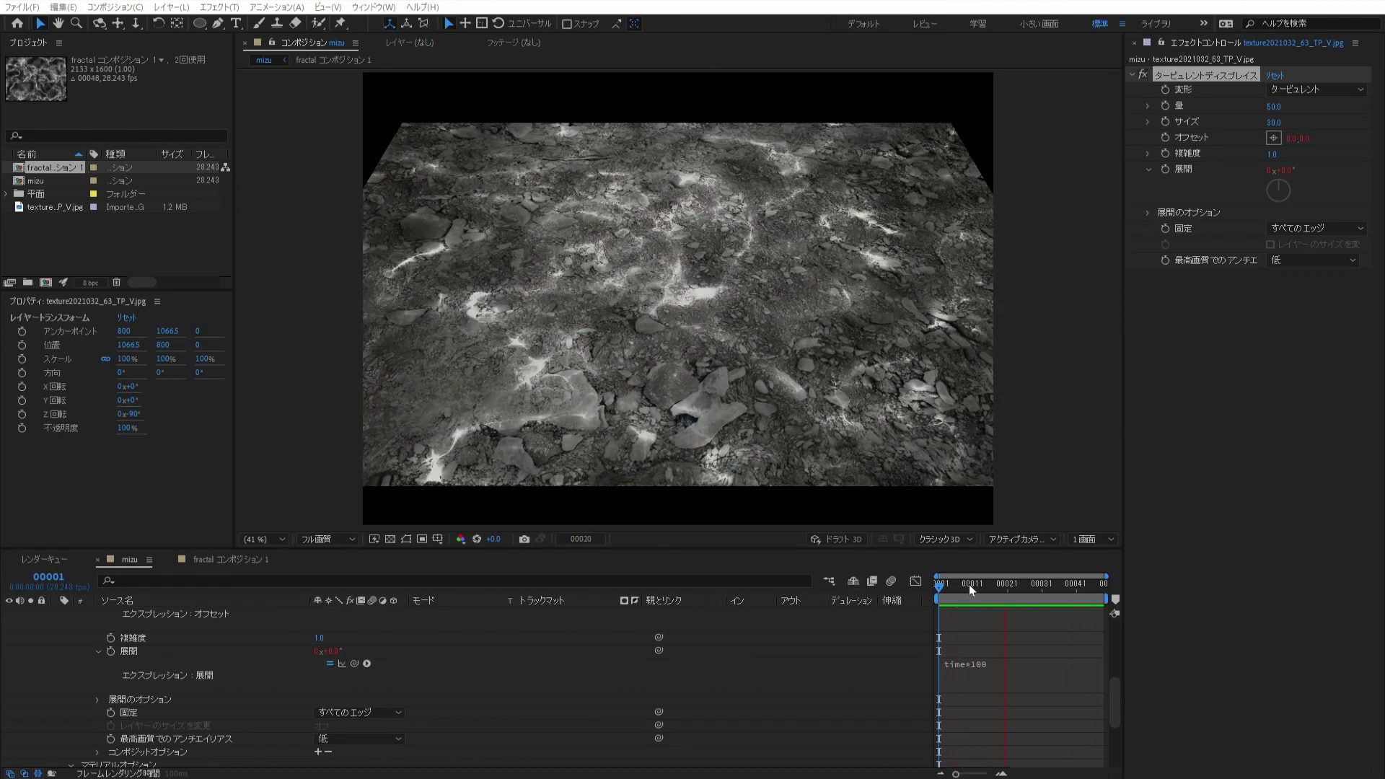
key("ctrl+alt+shift+c")
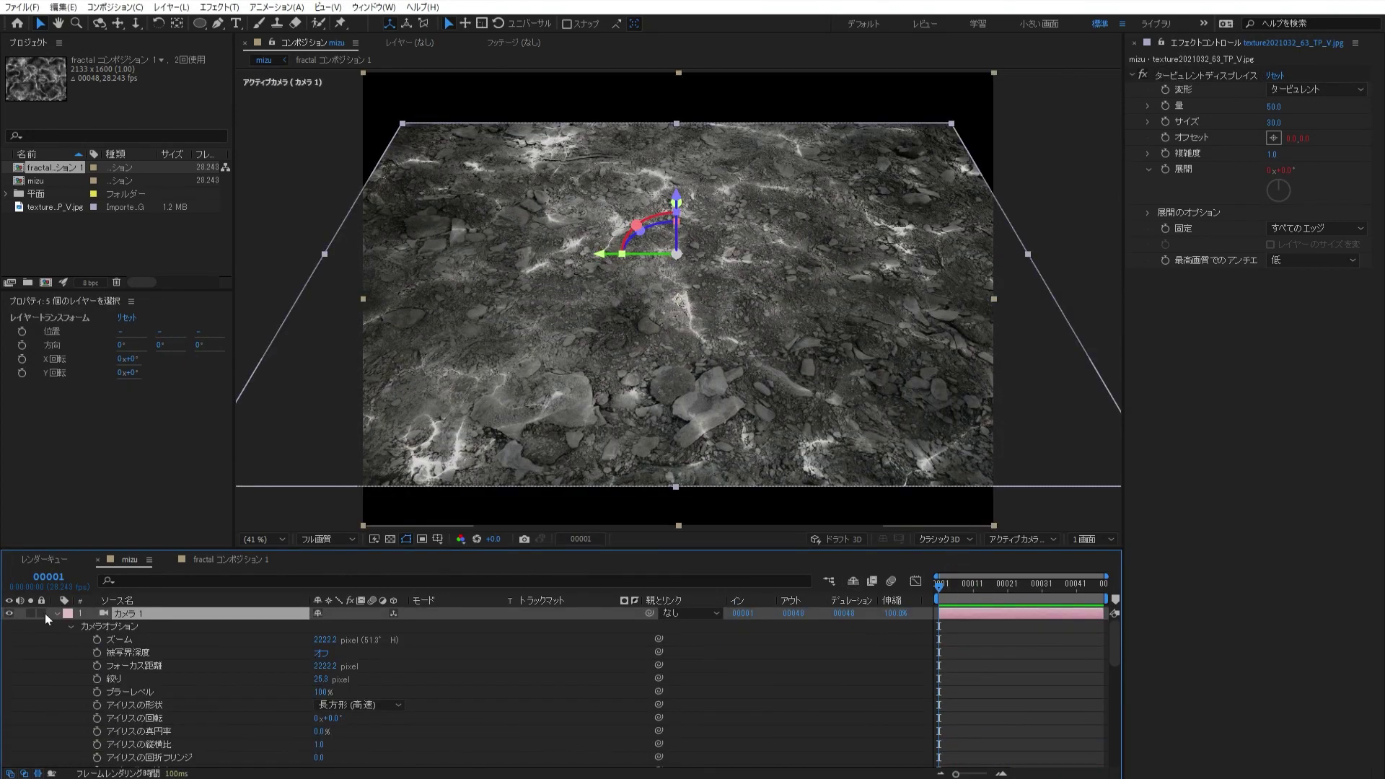
key("a")
left_click(55, 613)
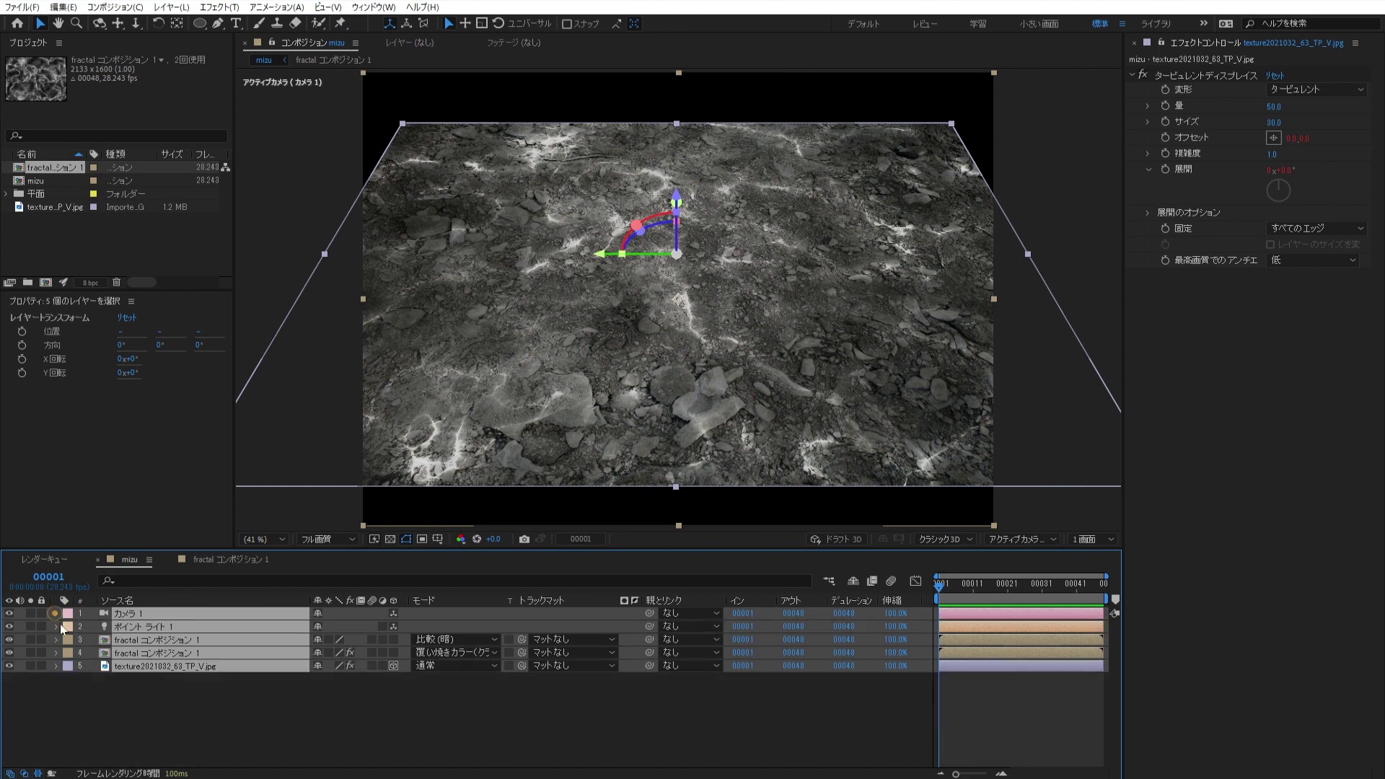
left_click(110, 686)
left_click(136, 639)
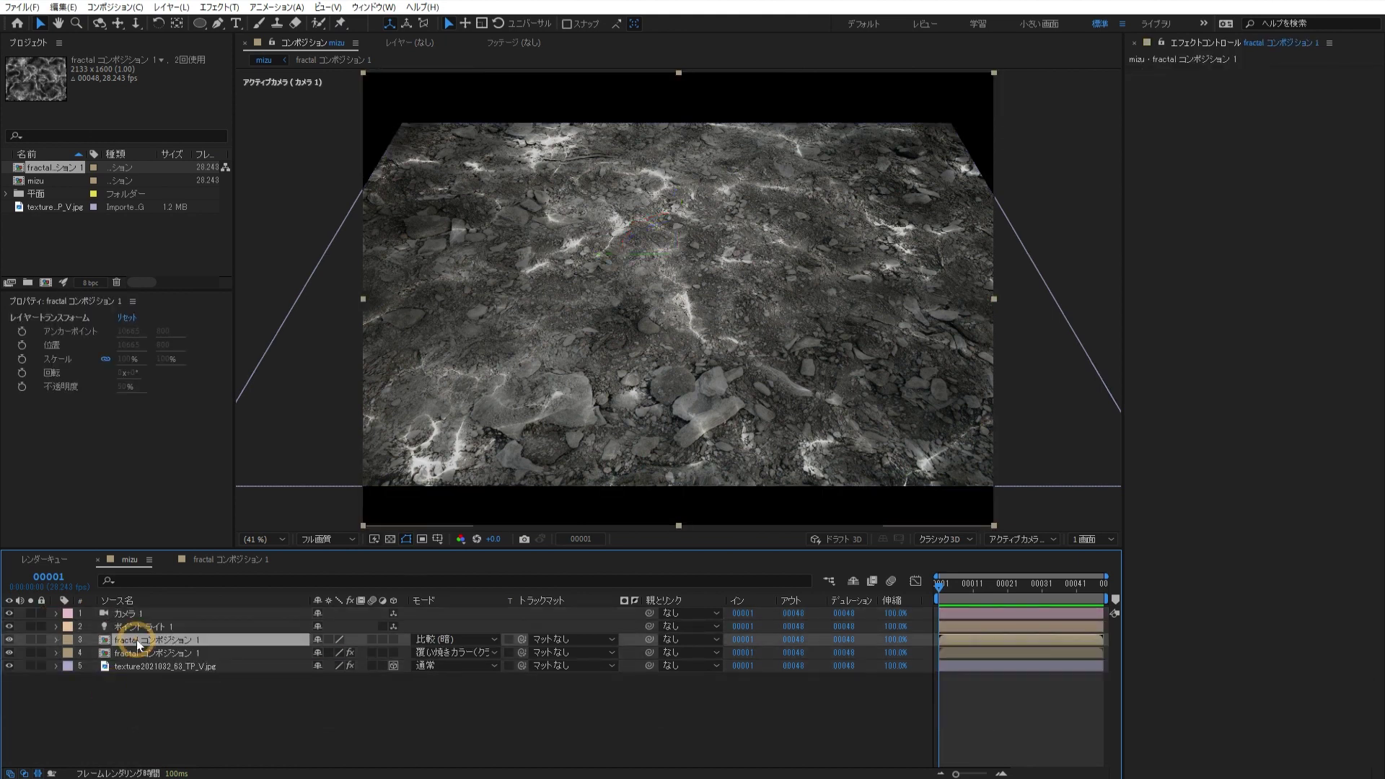
- Create a new adjustment layer from Layer > New
left_click(171, 9)
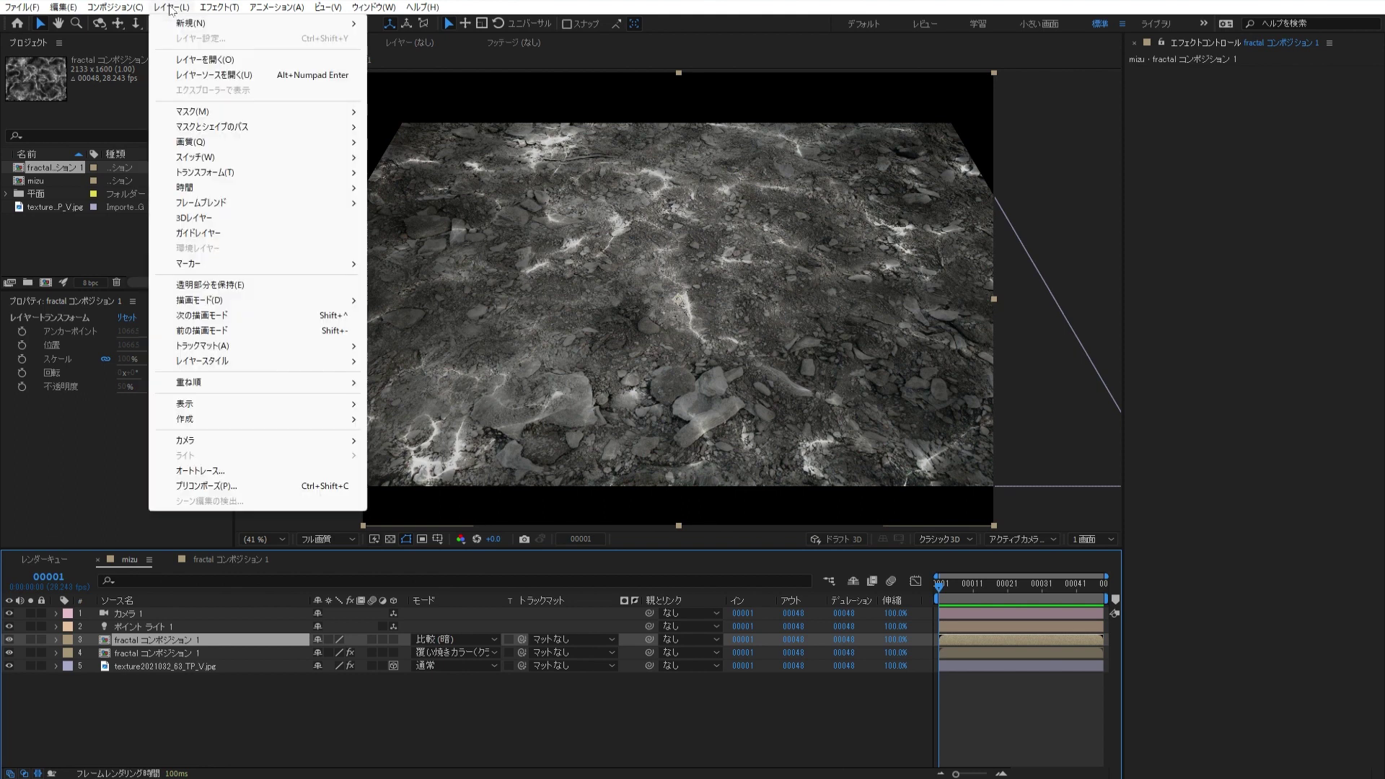
mouse_move(177, 23)
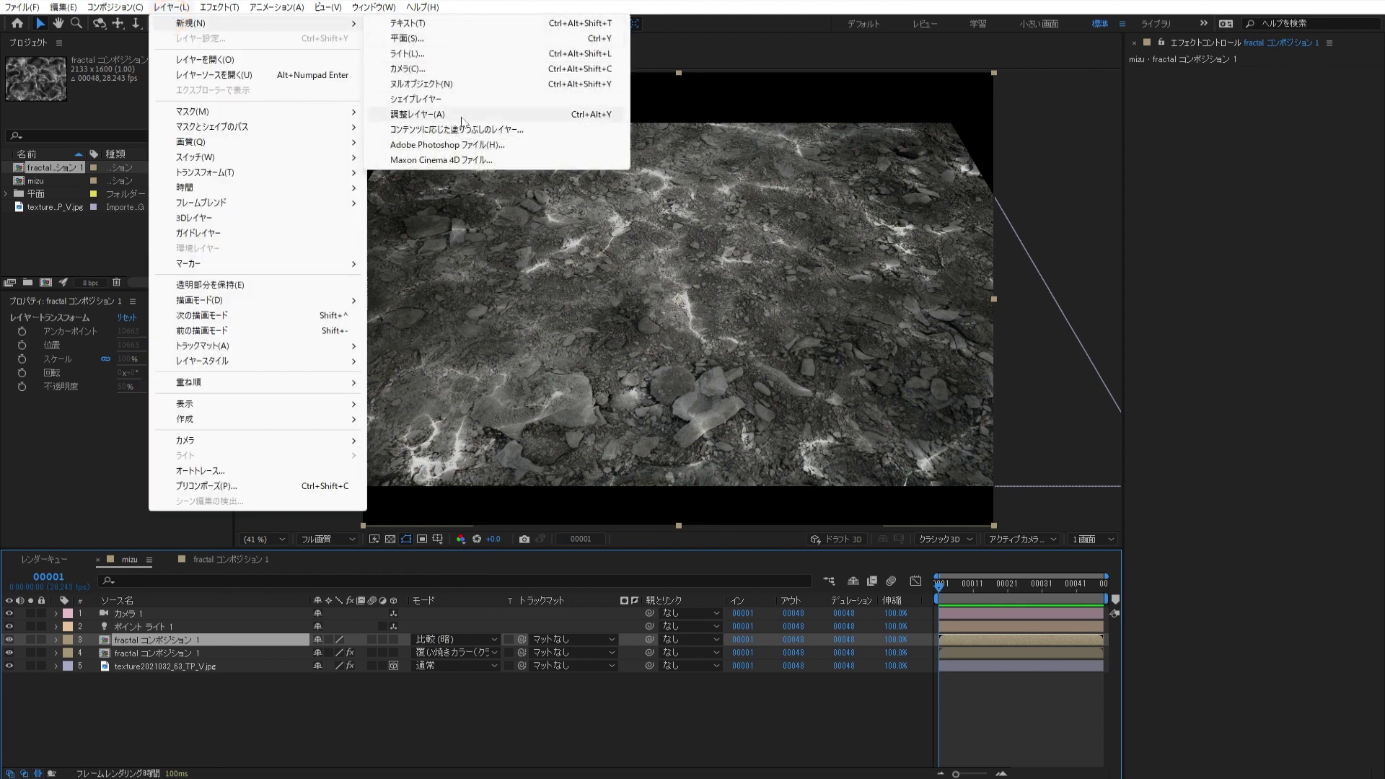
left_click(535, 115)
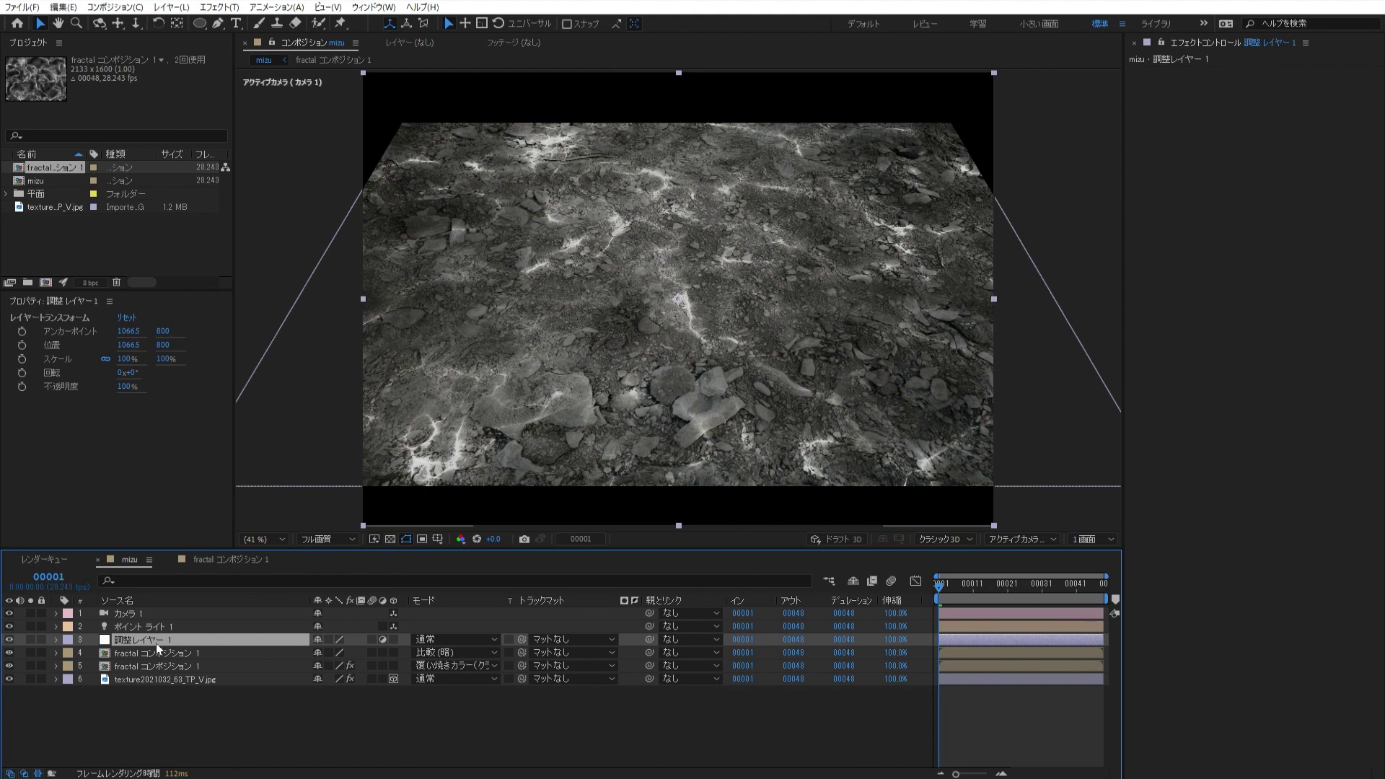
- Apply Simulation > Caustics to the adjustment layer
left_click(219, 7)
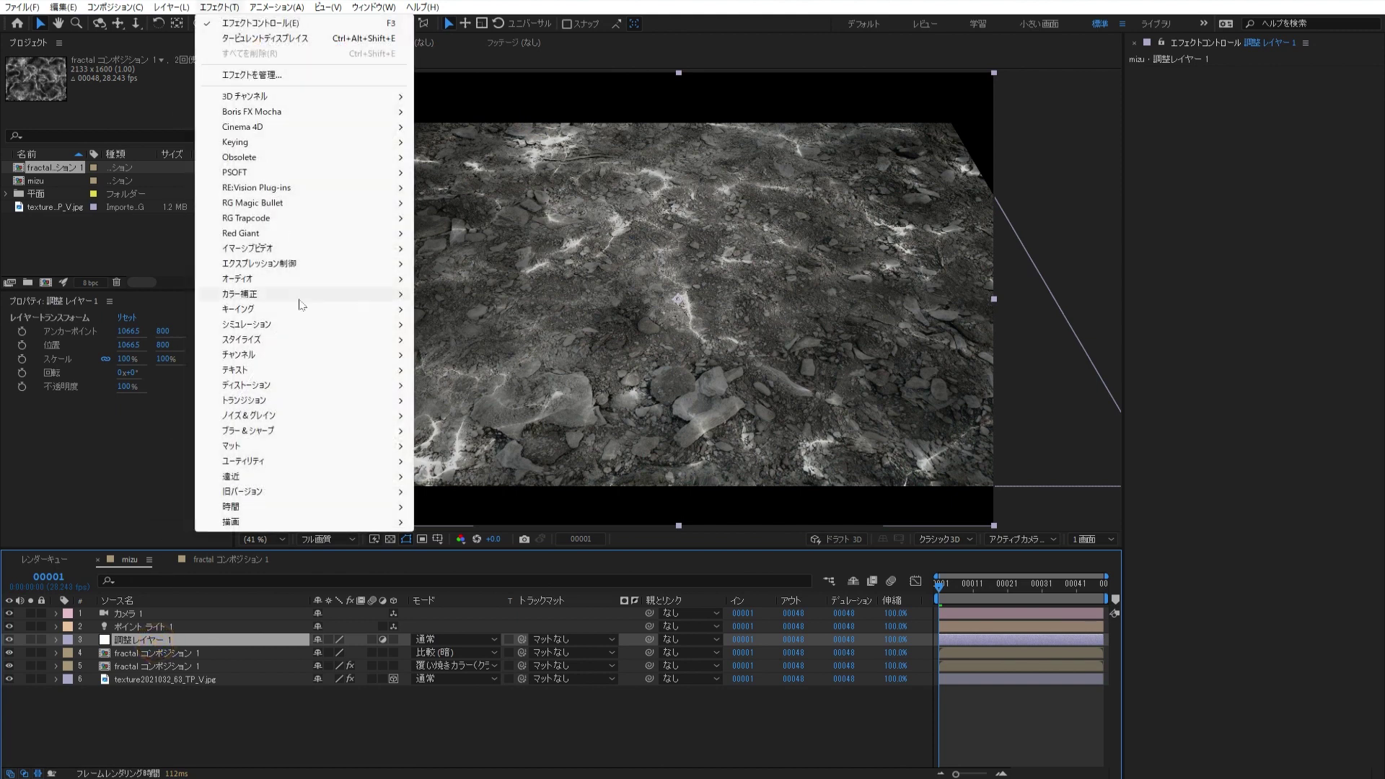
mouse_move(300, 310)
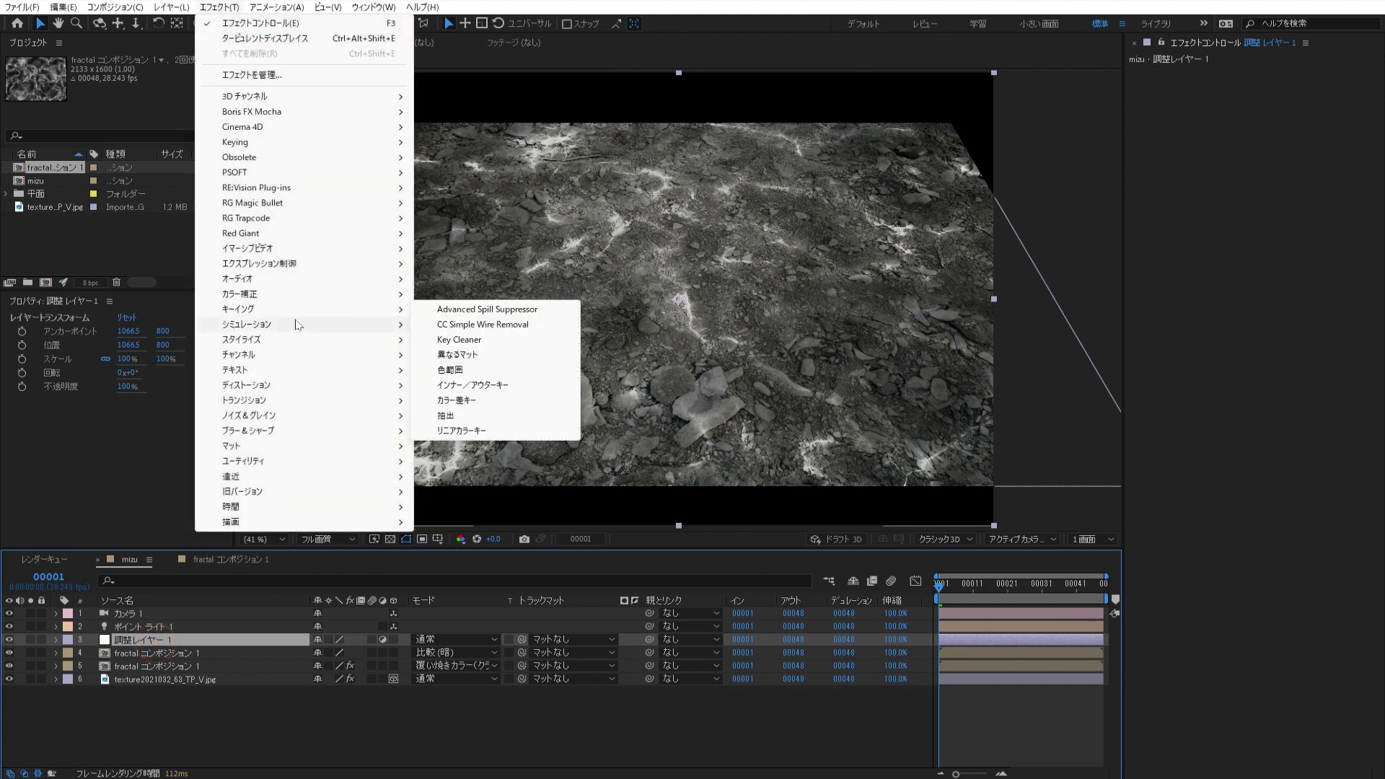
mouse_move(296, 341)
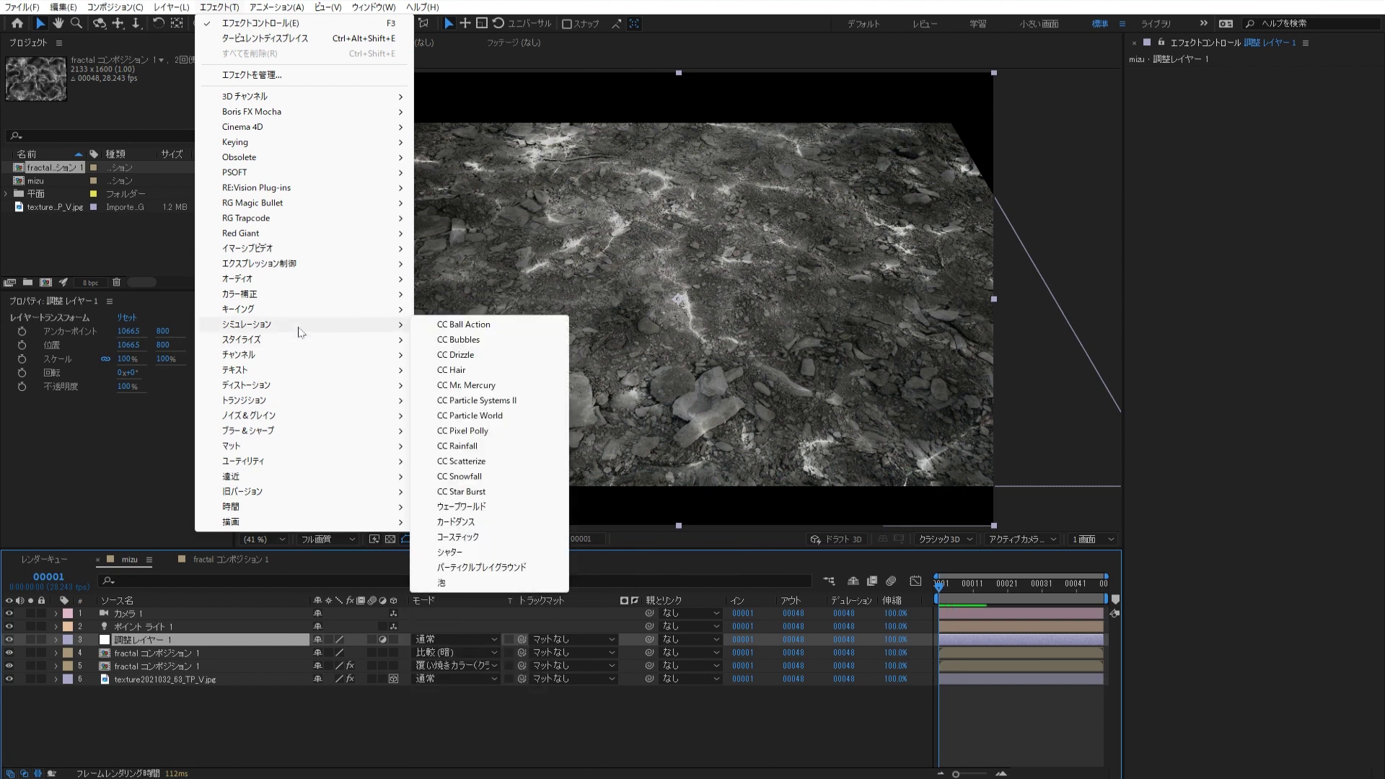
left_click(544, 544)
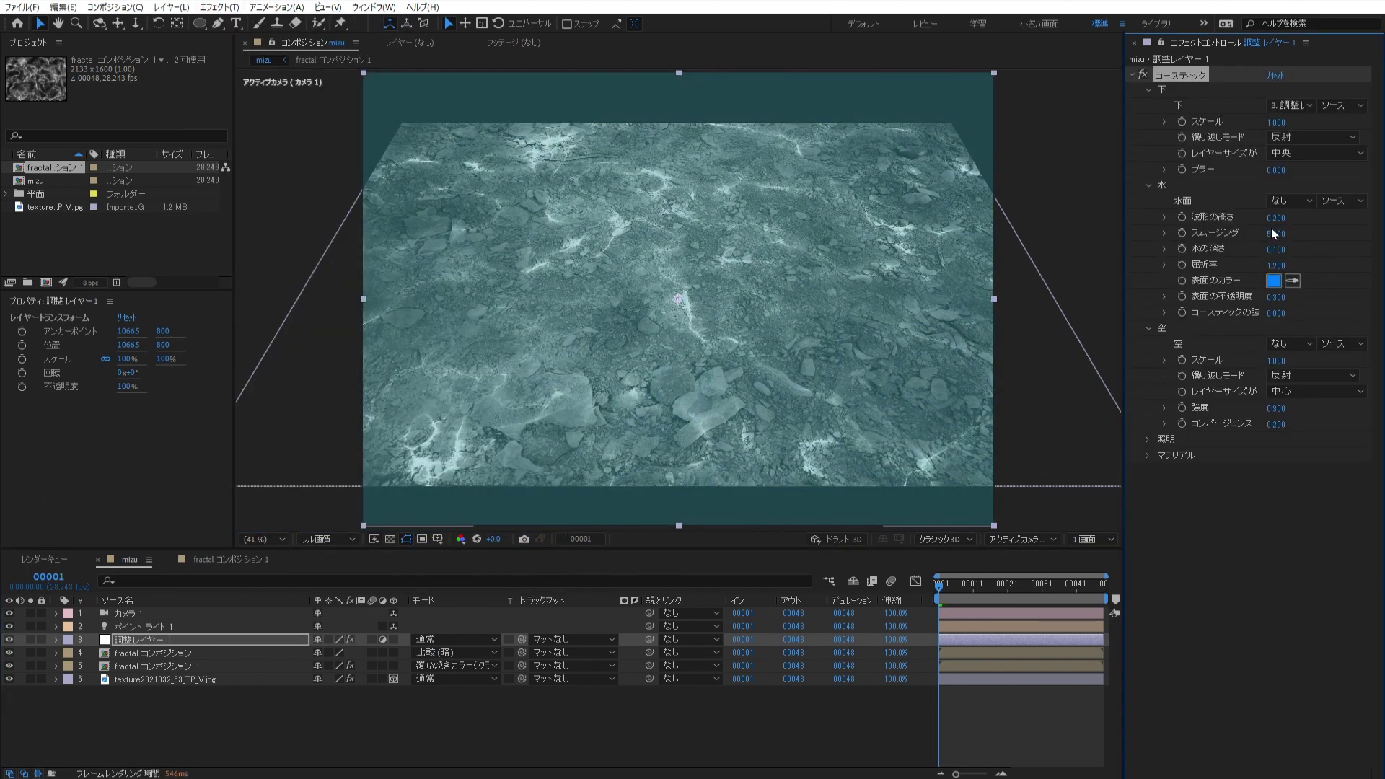
- Set Caustics surface opacity to 0 and use the lower fractal comp as water surface
left_click(1274, 297)
type("0")
key("Return")
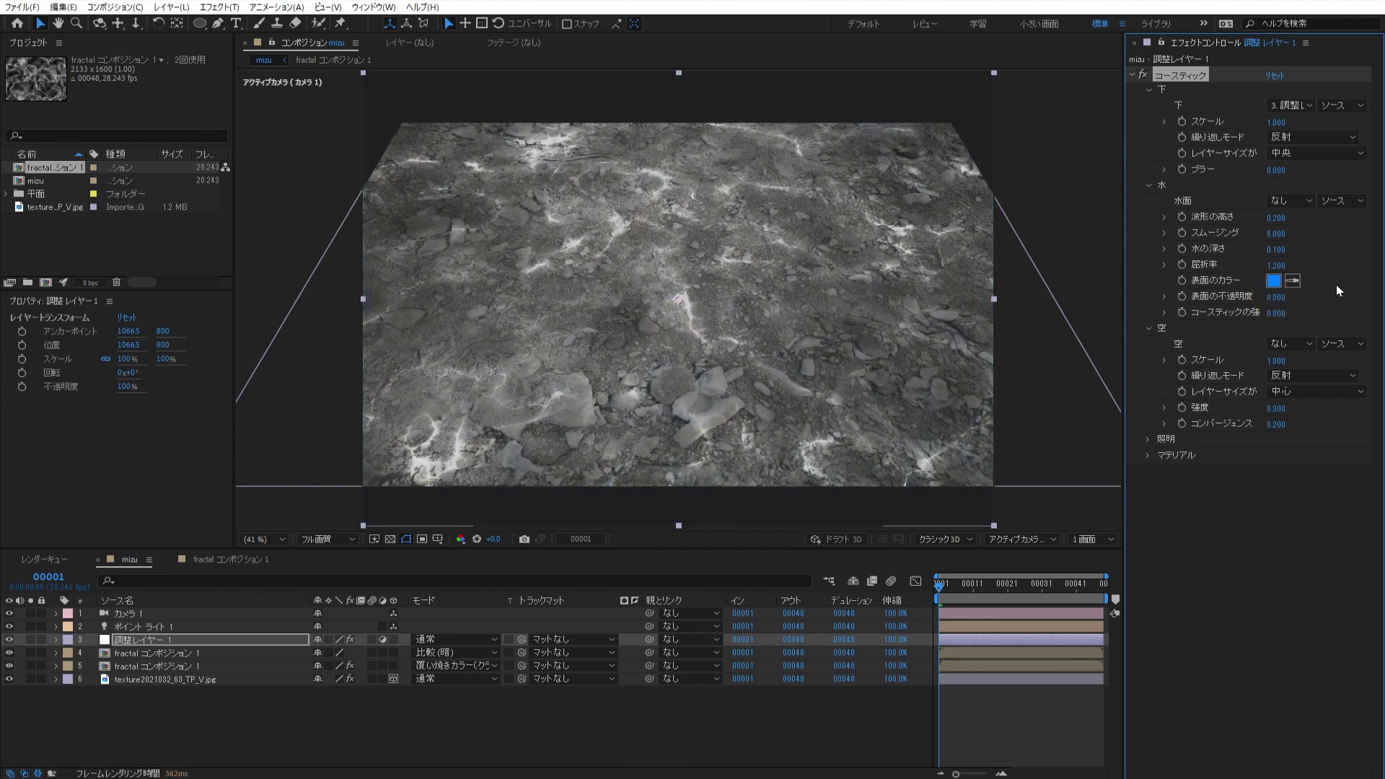
left_click(1300, 201)
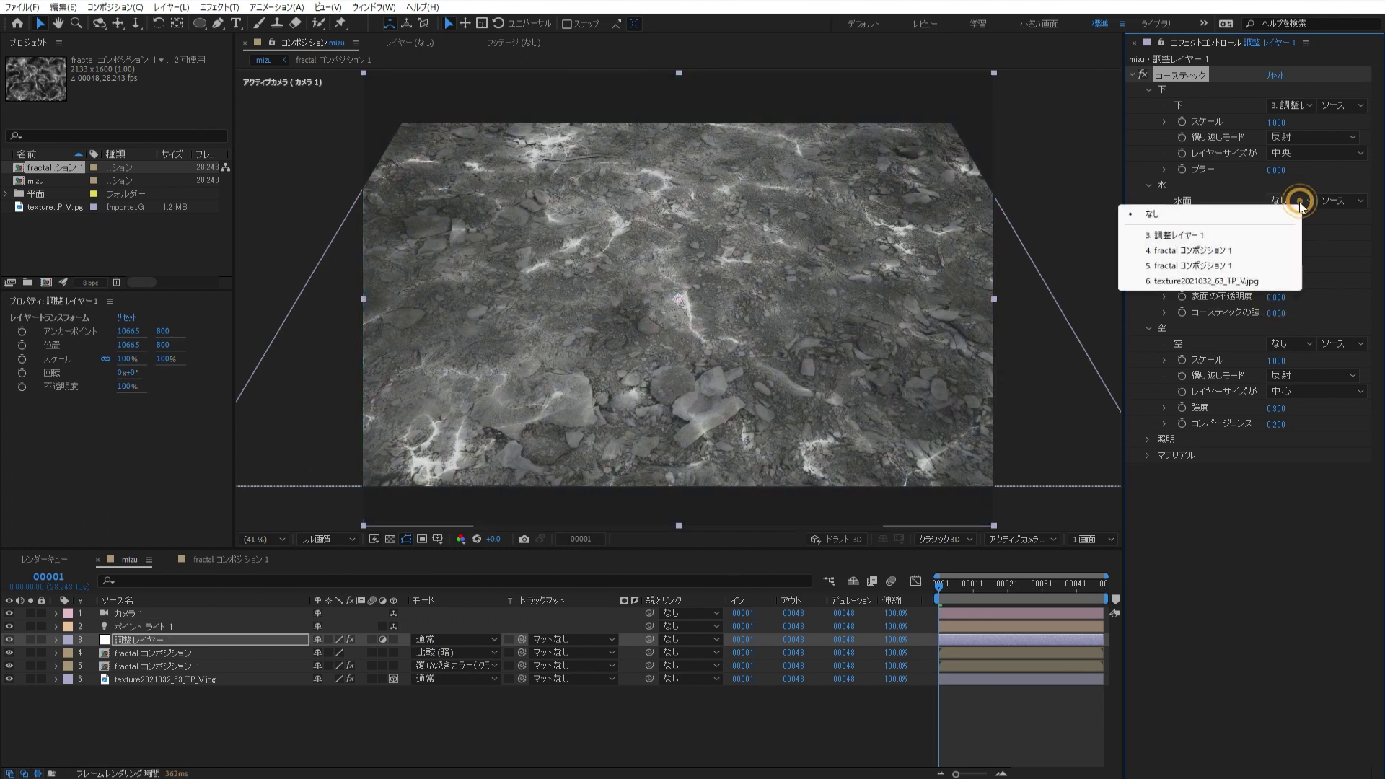
left_click(1285, 267)
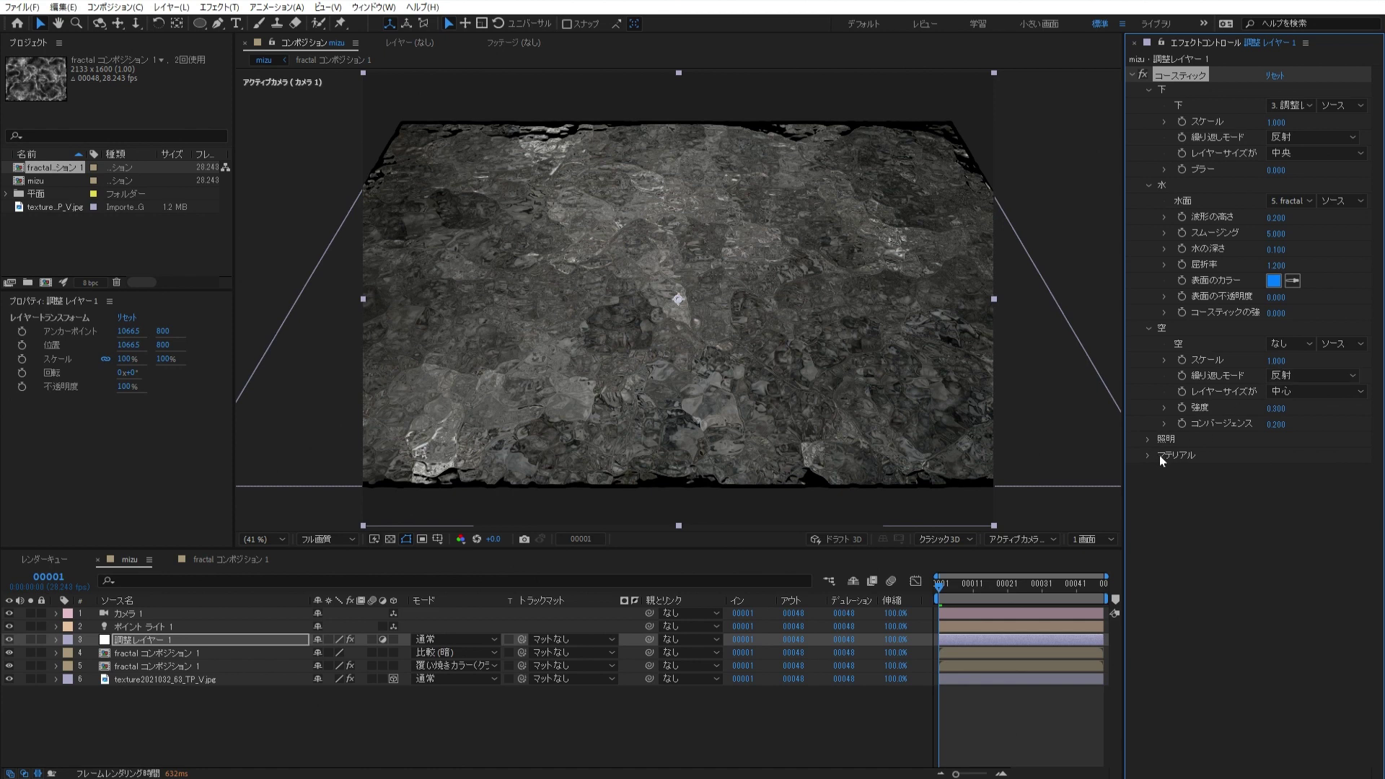
- Switch the Caustics light to Point Source and set specular reflection to 0.300
left_click(1149, 439)
left_click(1315, 455)
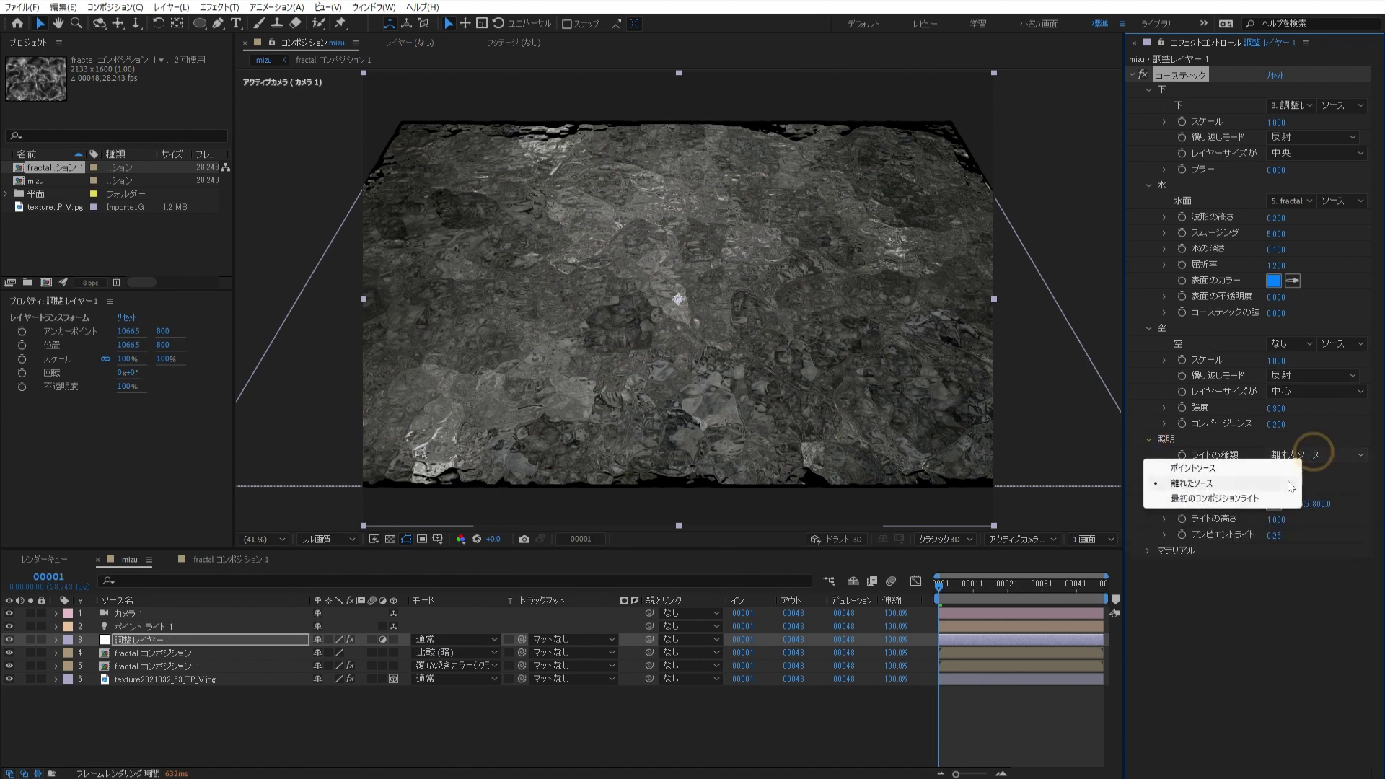
left_click(1277, 468)
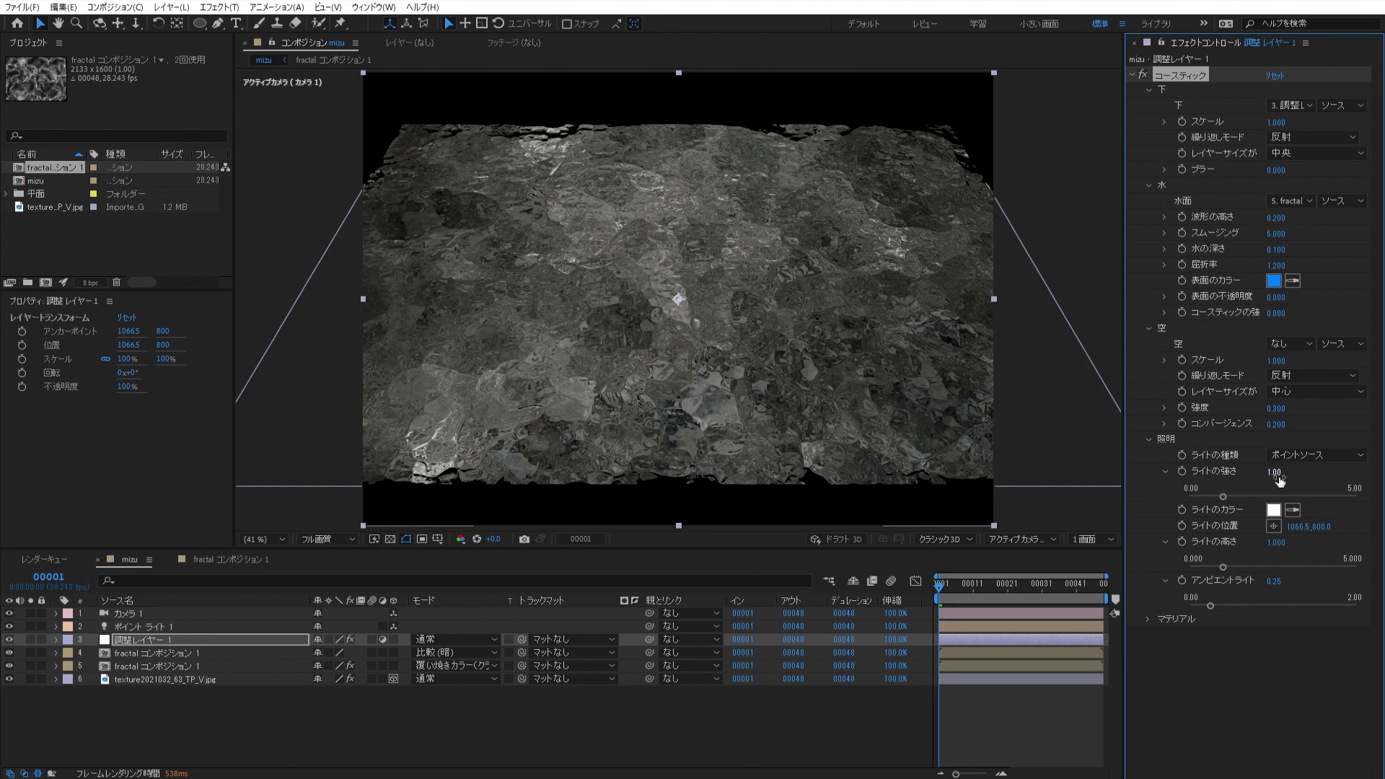
left_click(1149, 620)
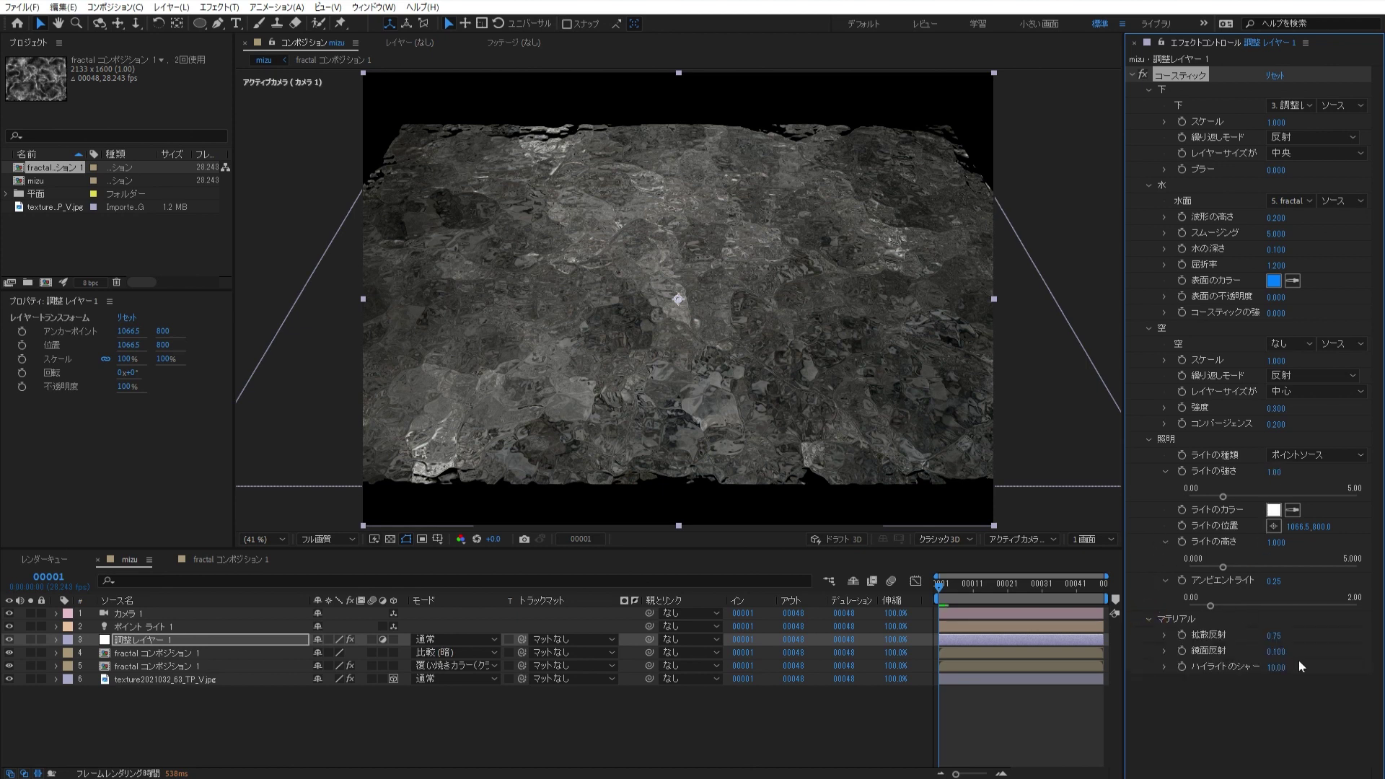
left_click(1277, 652)
type("0.300")
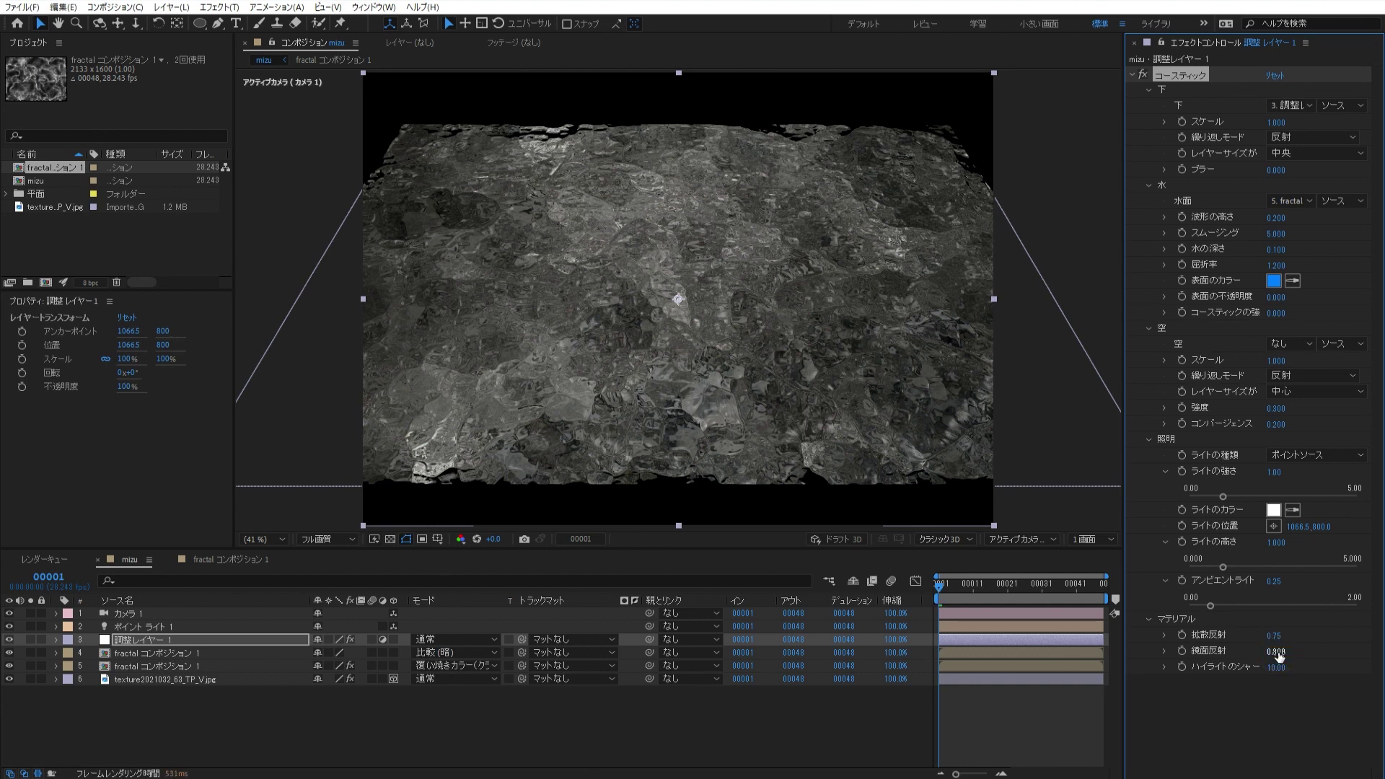
left_click(1283, 725)
left_click(195, 642)
- Set the adjustment layer's opacity to 50% and preview the animation
key("t")
left_click(321, 652)
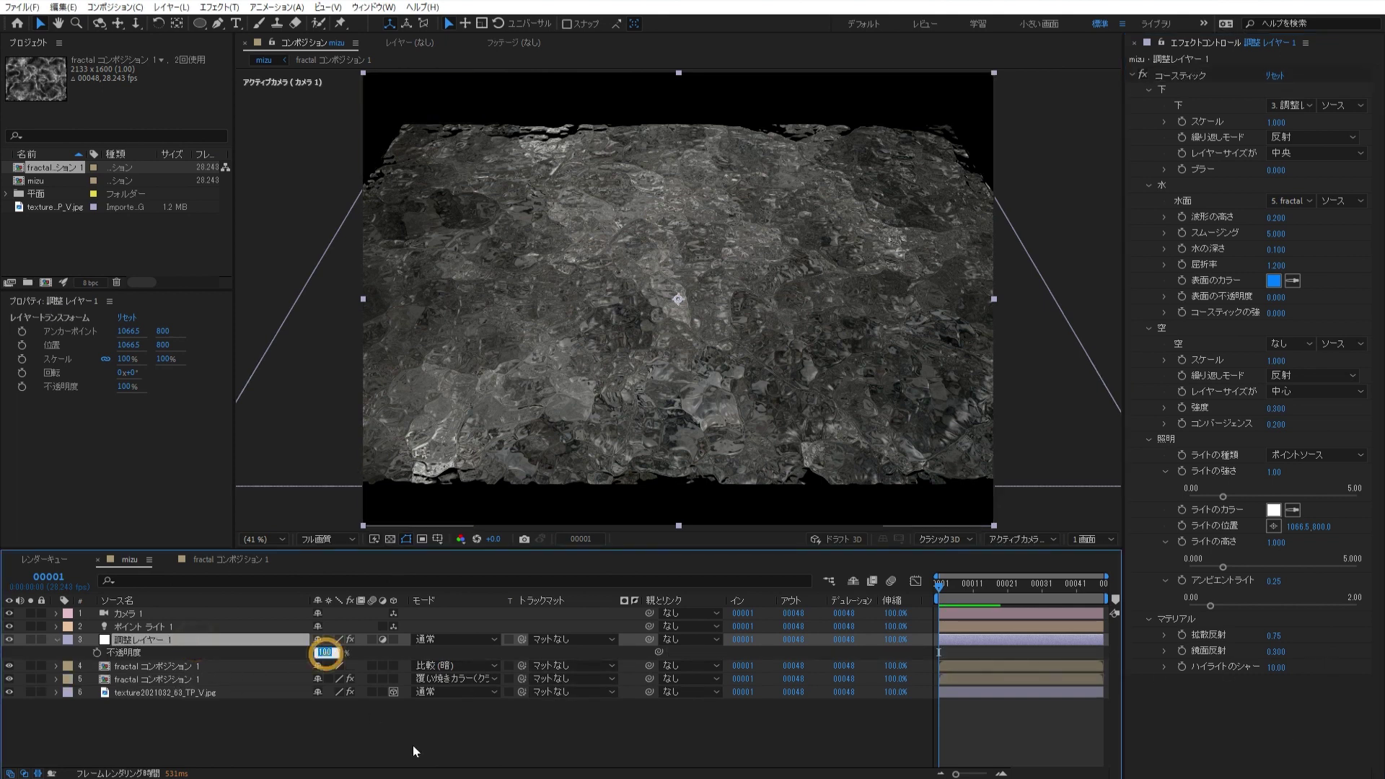
type("50")
key("Return")
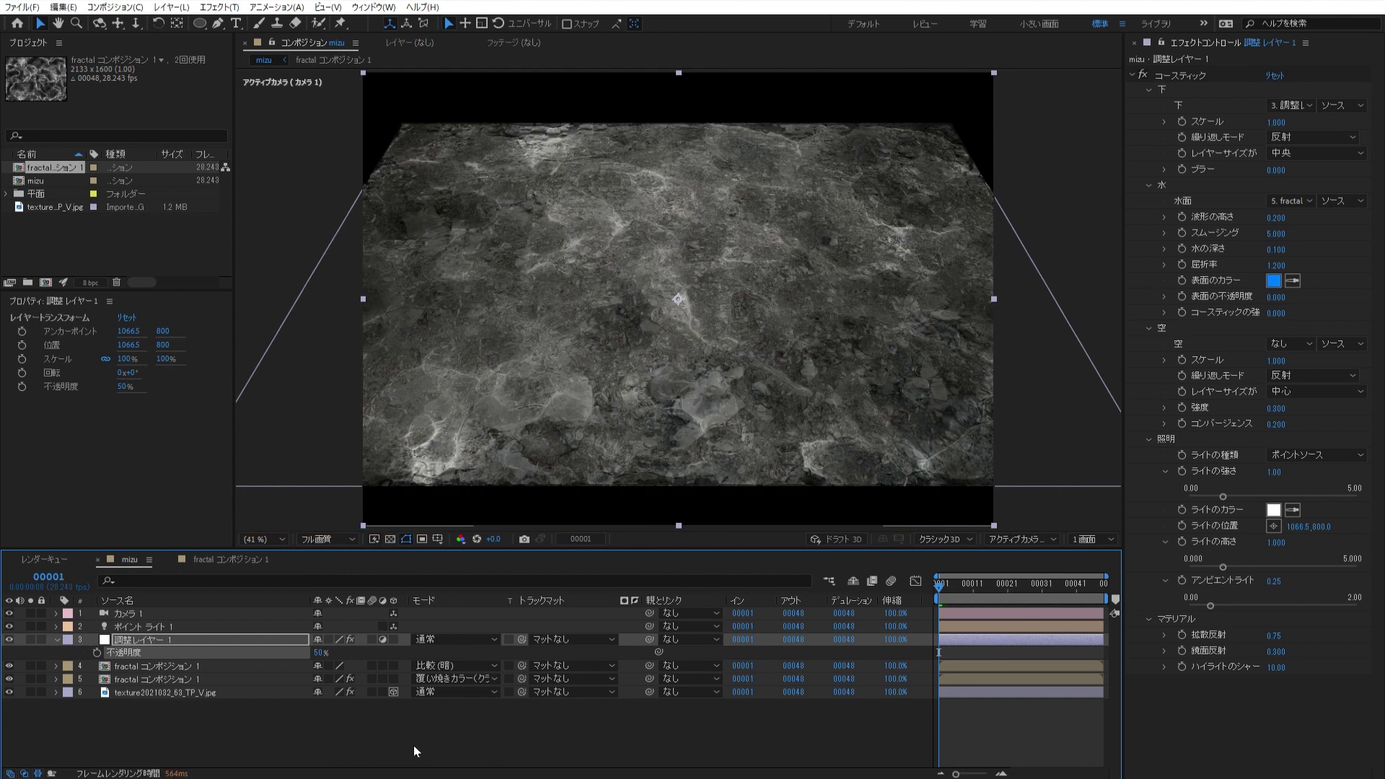
left_click(414, 744)
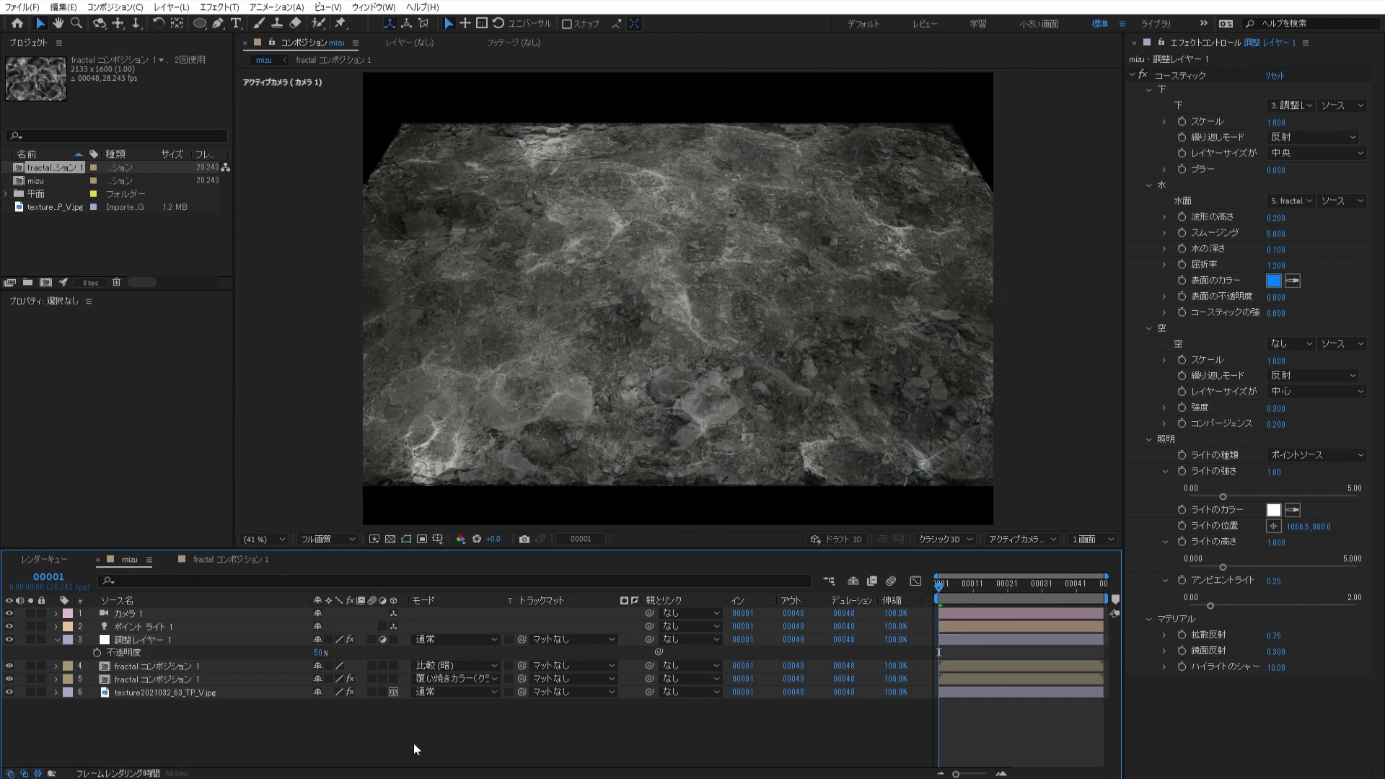
key("space")
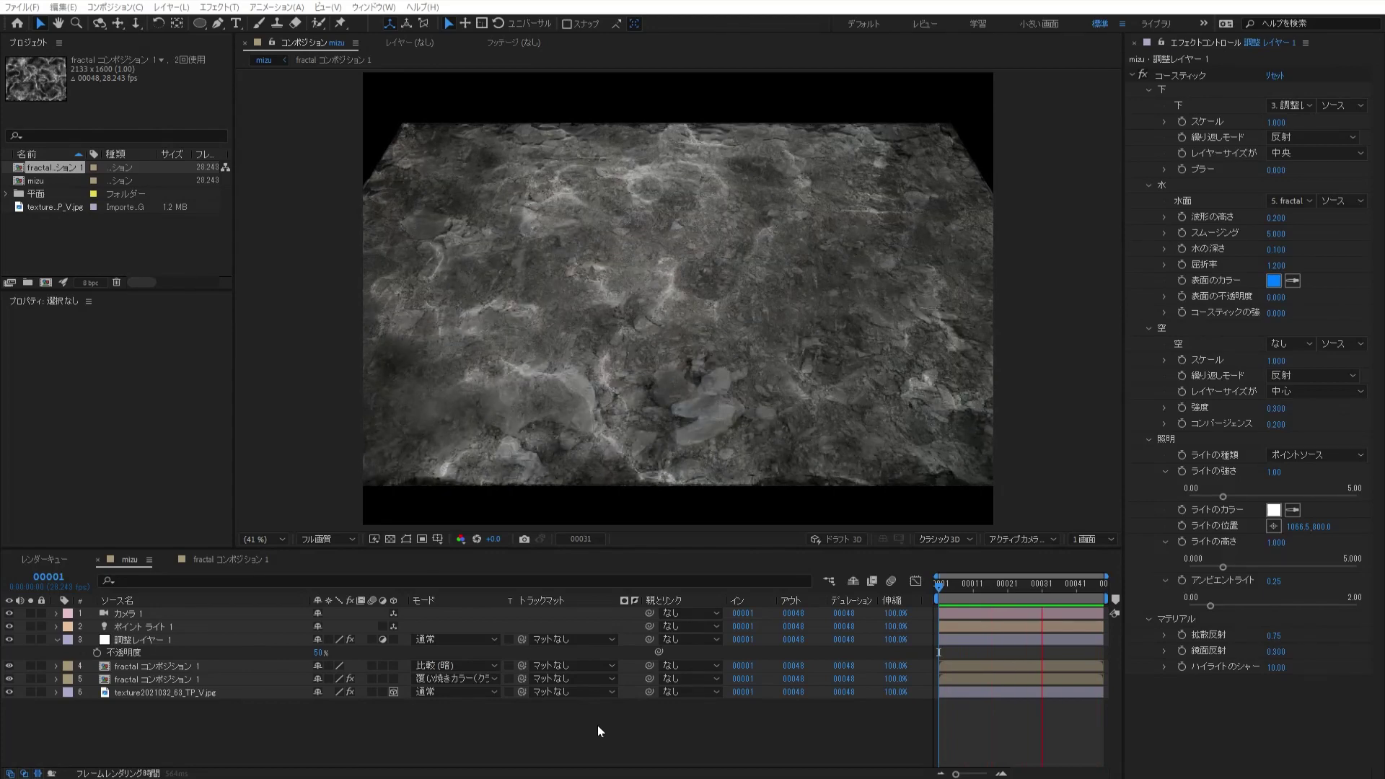
left_click(933, 586)
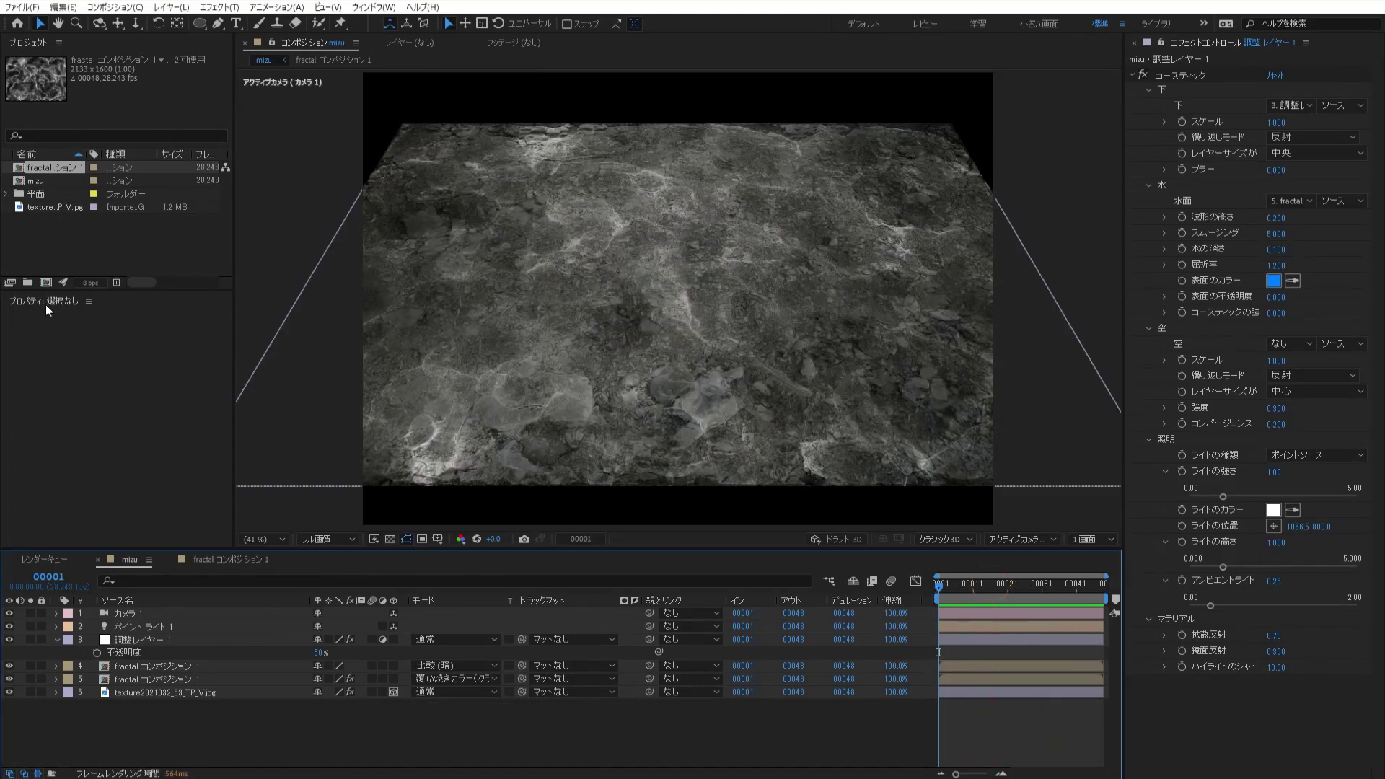
- Duplicate the mizu comp, rename the copy HL, and open it
left_click(41, 181)
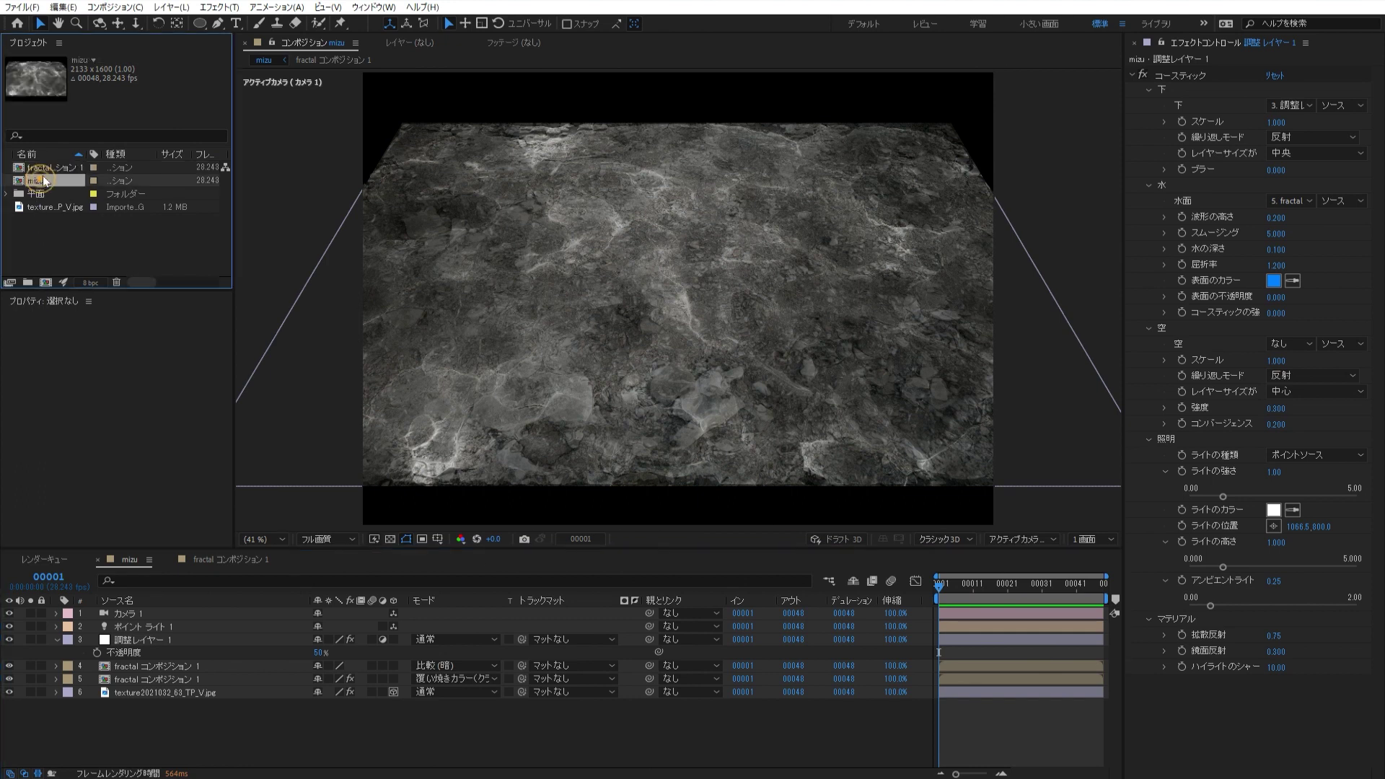
key("ctrl+d")
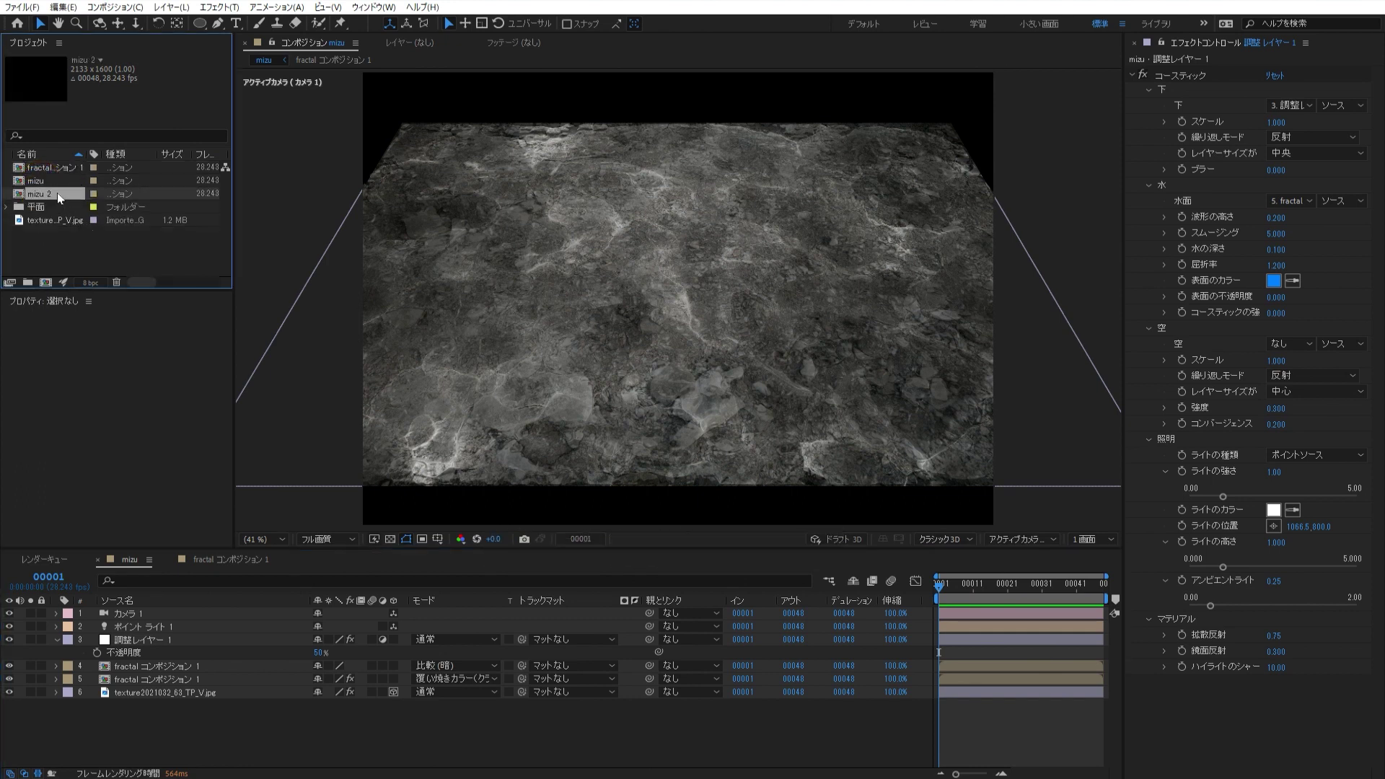
key("Return")
type("HL")
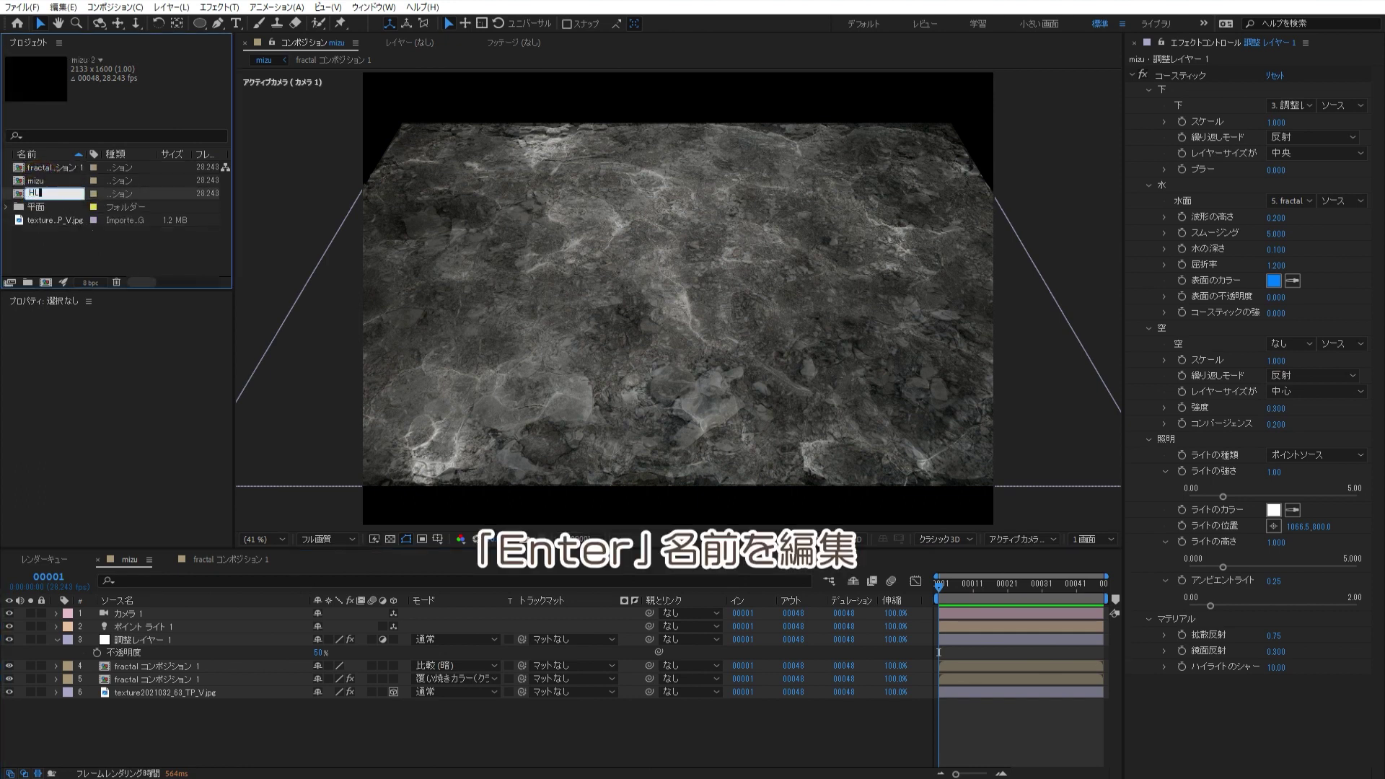
key("Return")
key("KP_Enter")
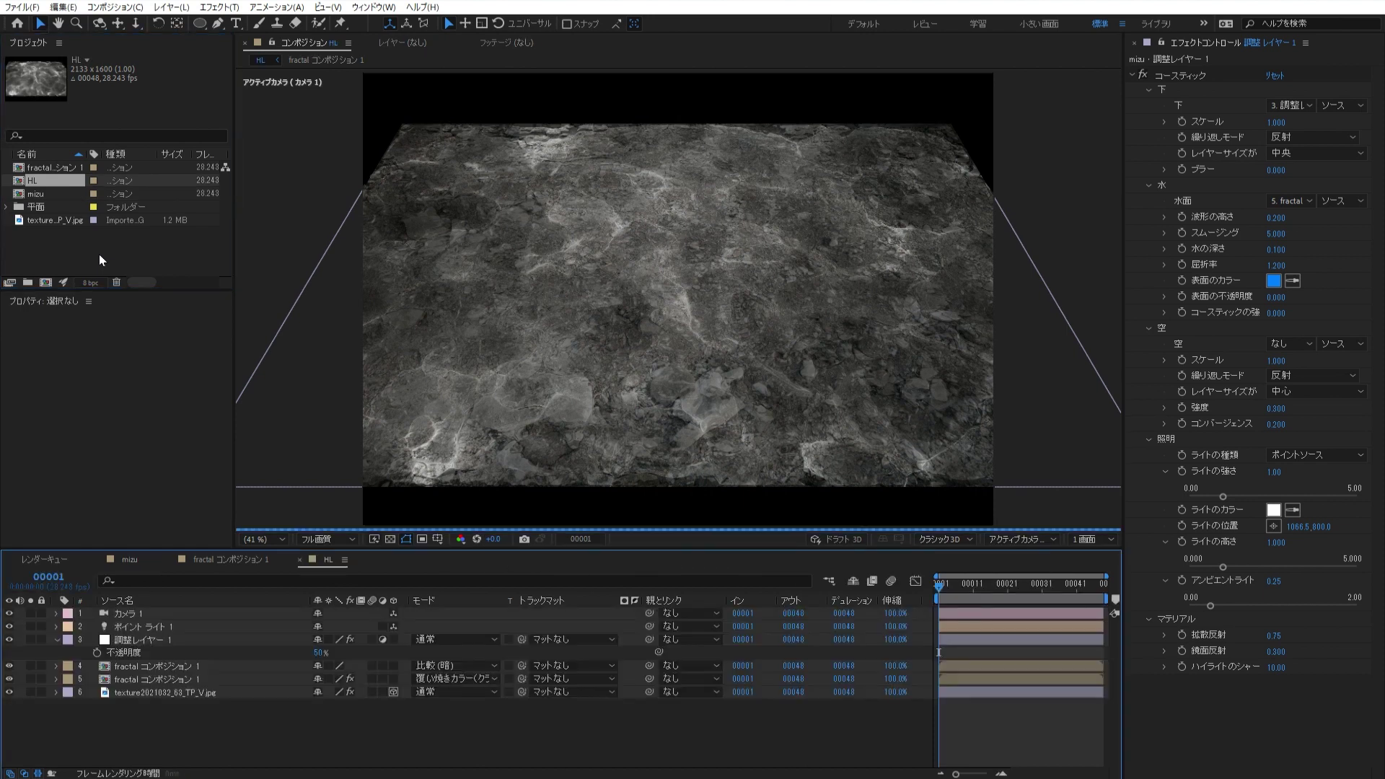
- Delete ポイント ライト 1, fractal comp layer 4 and the texture image from HL
left_click(133, 625)
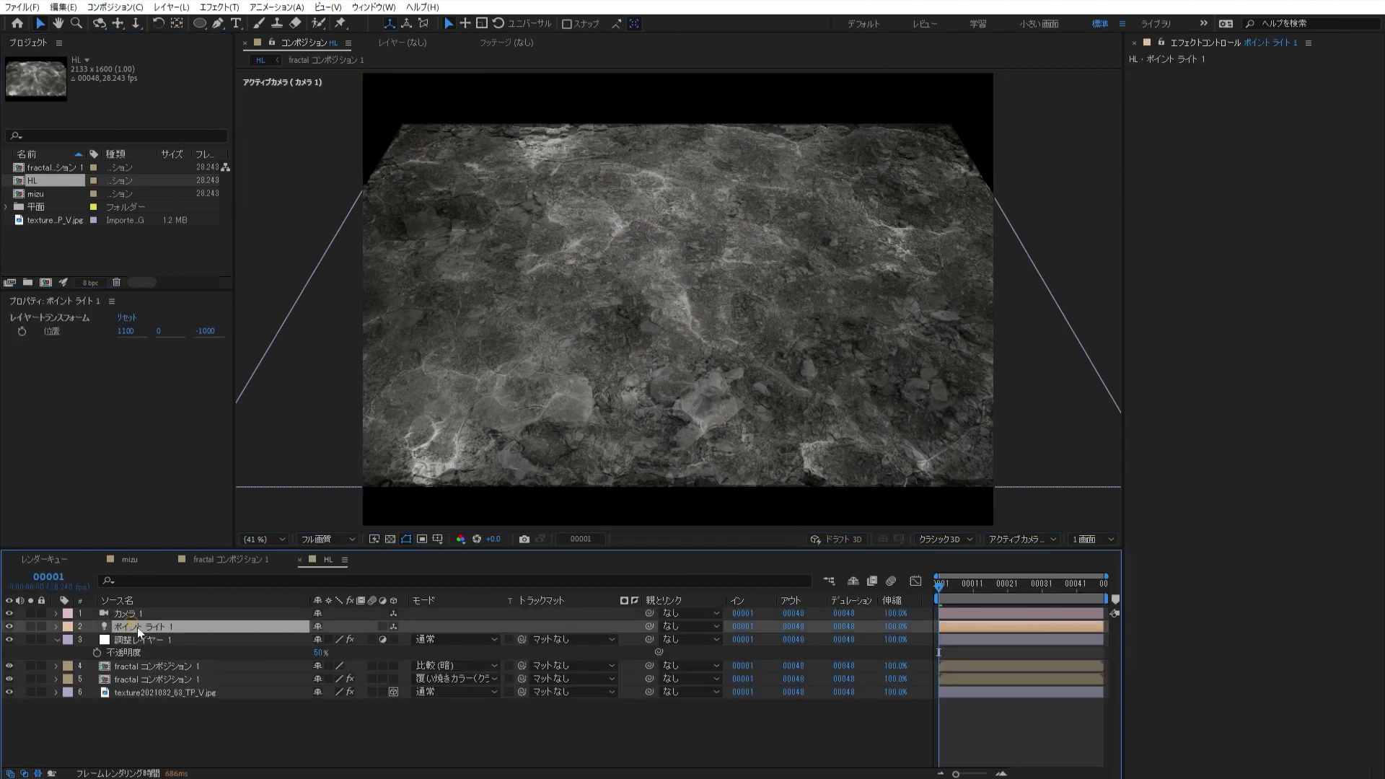
left_click(209, 664, "ctrl")
left_click(211, 693, "ctrl")
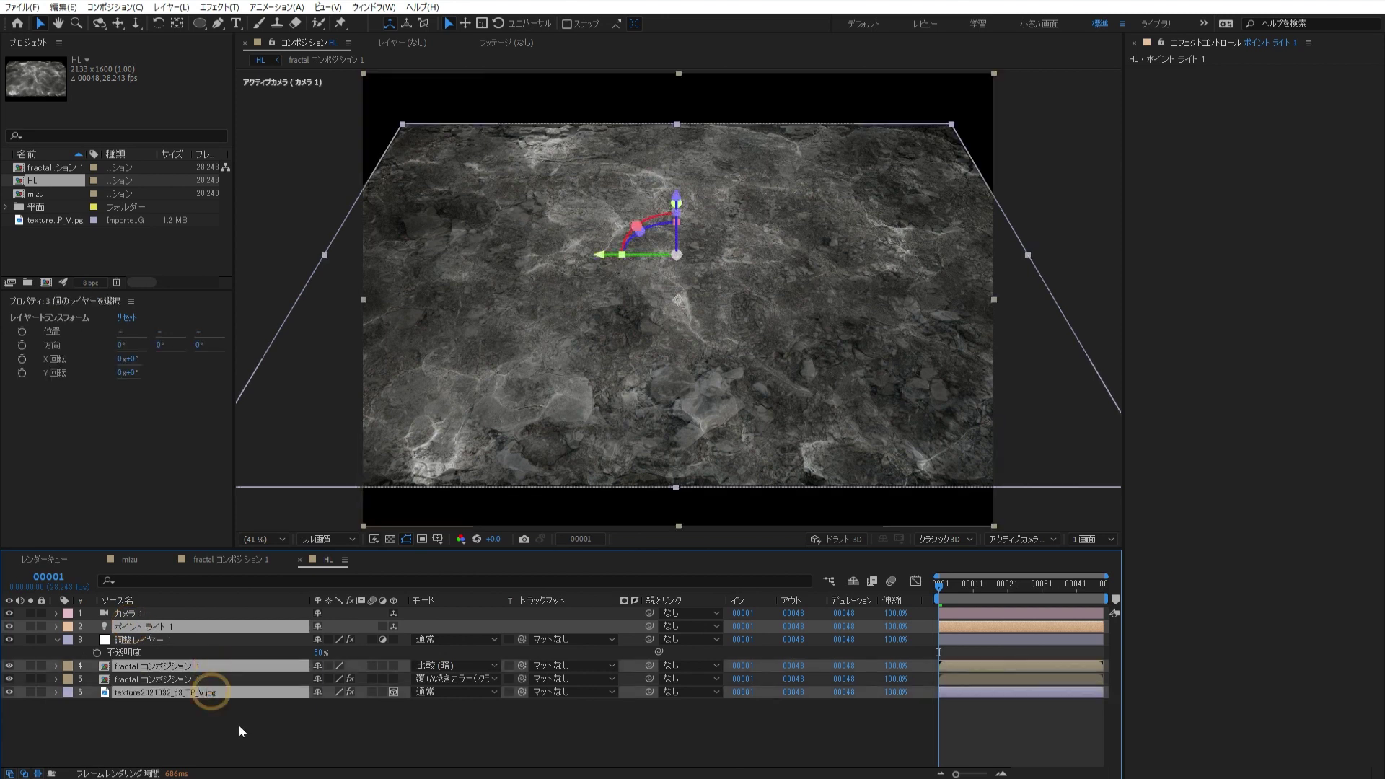
key("Delete")
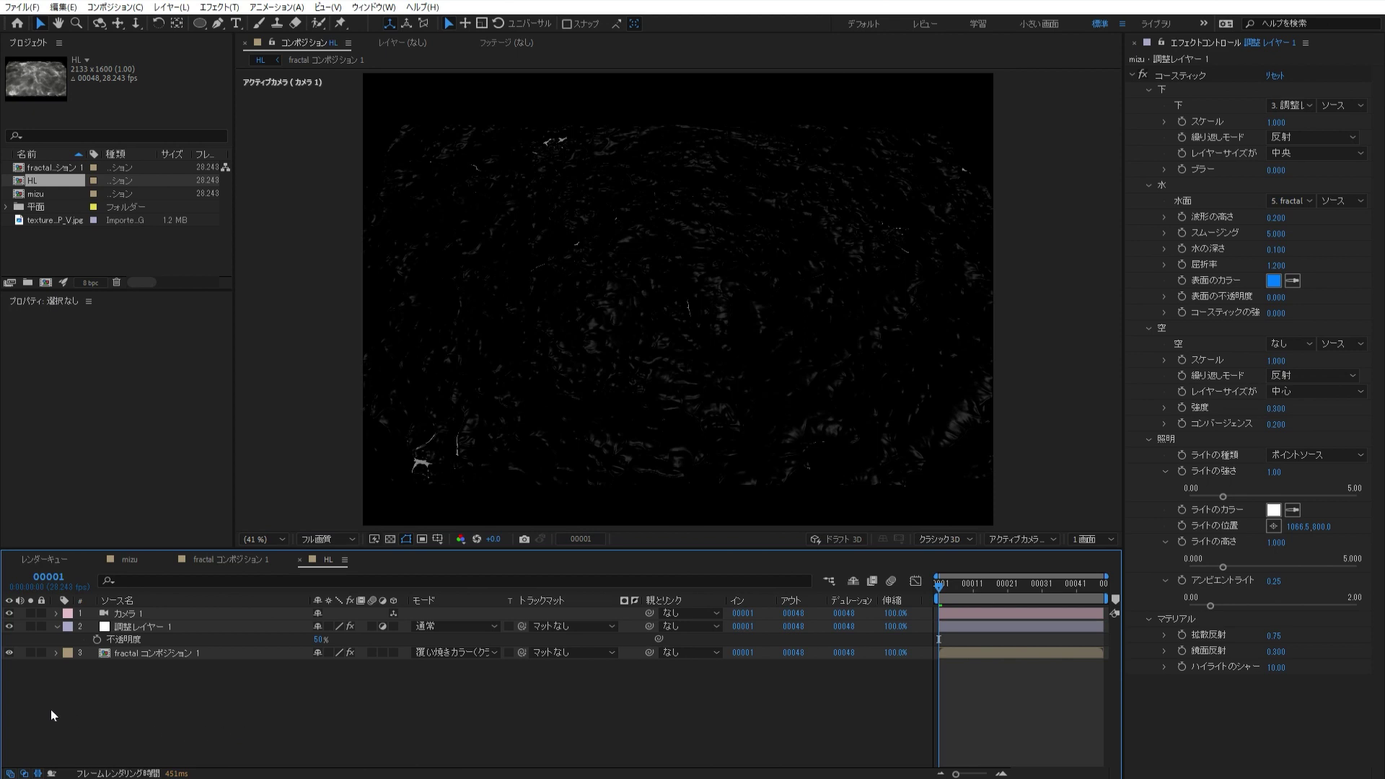
- Hide the fractal comp layer and set Caustics light intensity to 3
left_click(9, 652)
left_click(155, 627)
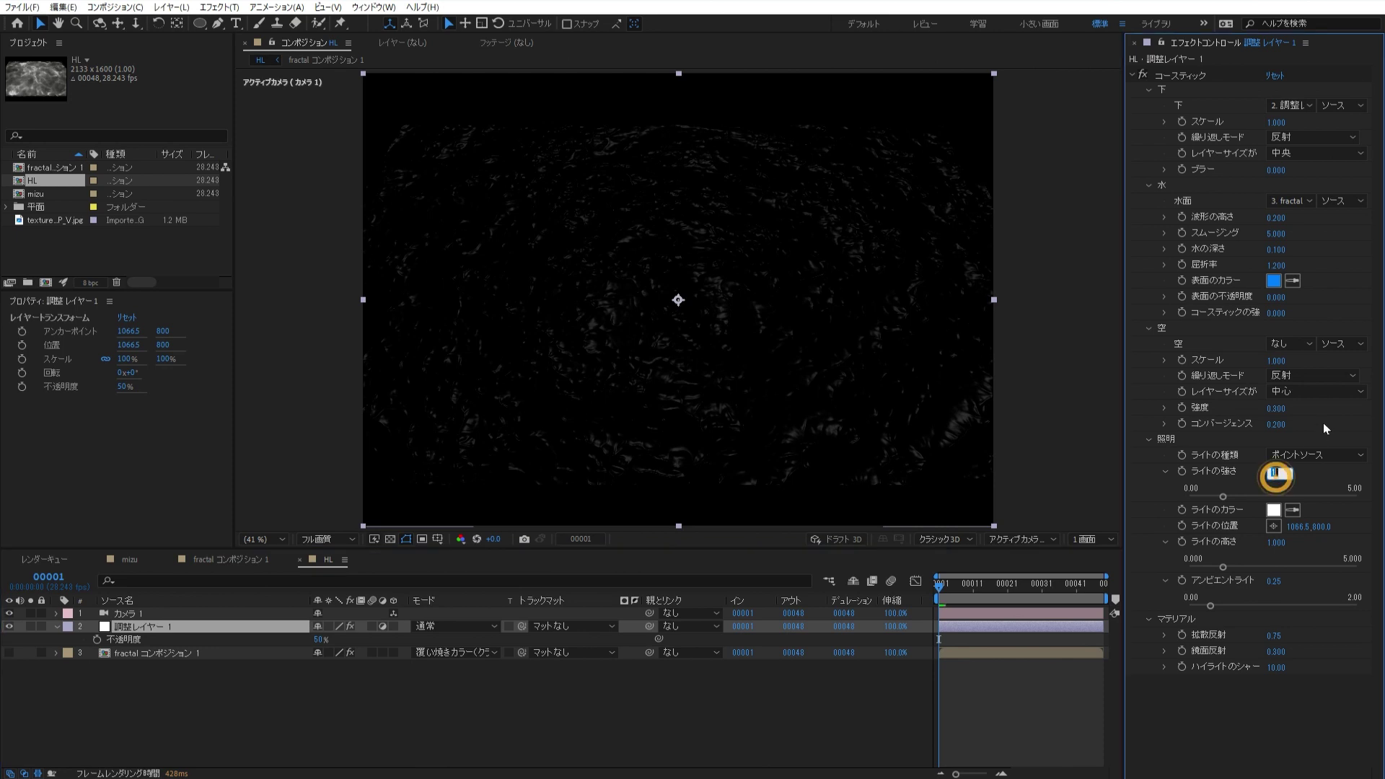
type("3")
key("Return")
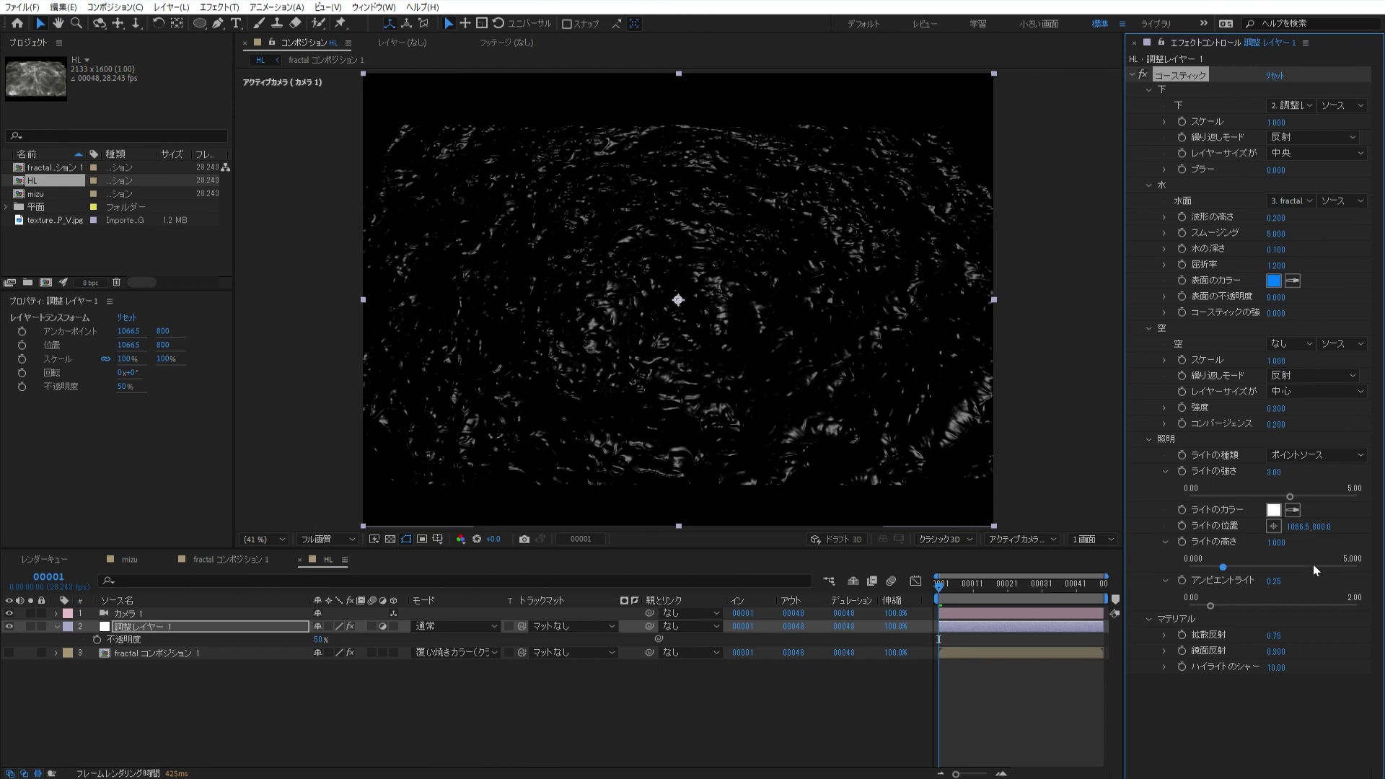
- Set wave height to 0.5 and adjustment layer opacity to 100%, then return to mizu
left_click(1276, 218)
type("0.500")
key("Return")
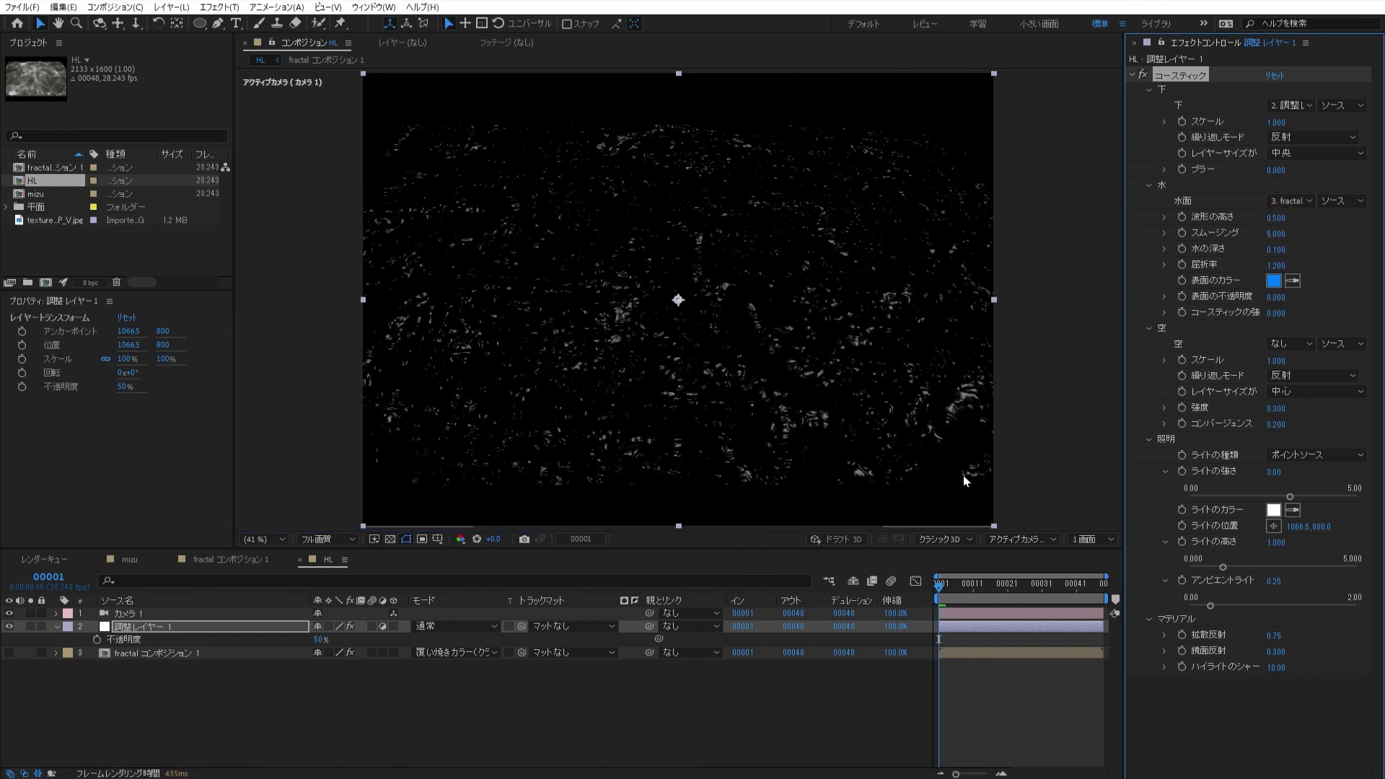
left_click_drag(332, 631, 378, 697)
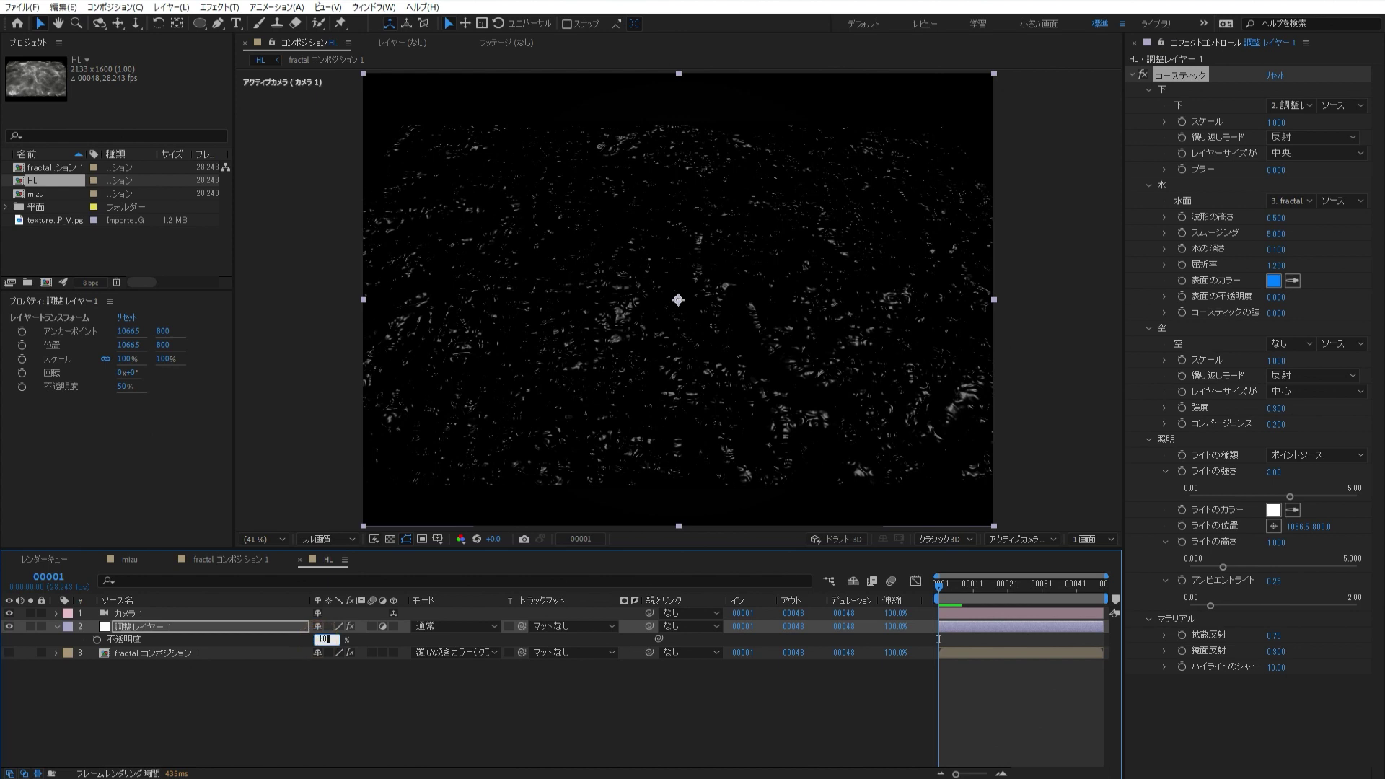
left_click(378, 697)
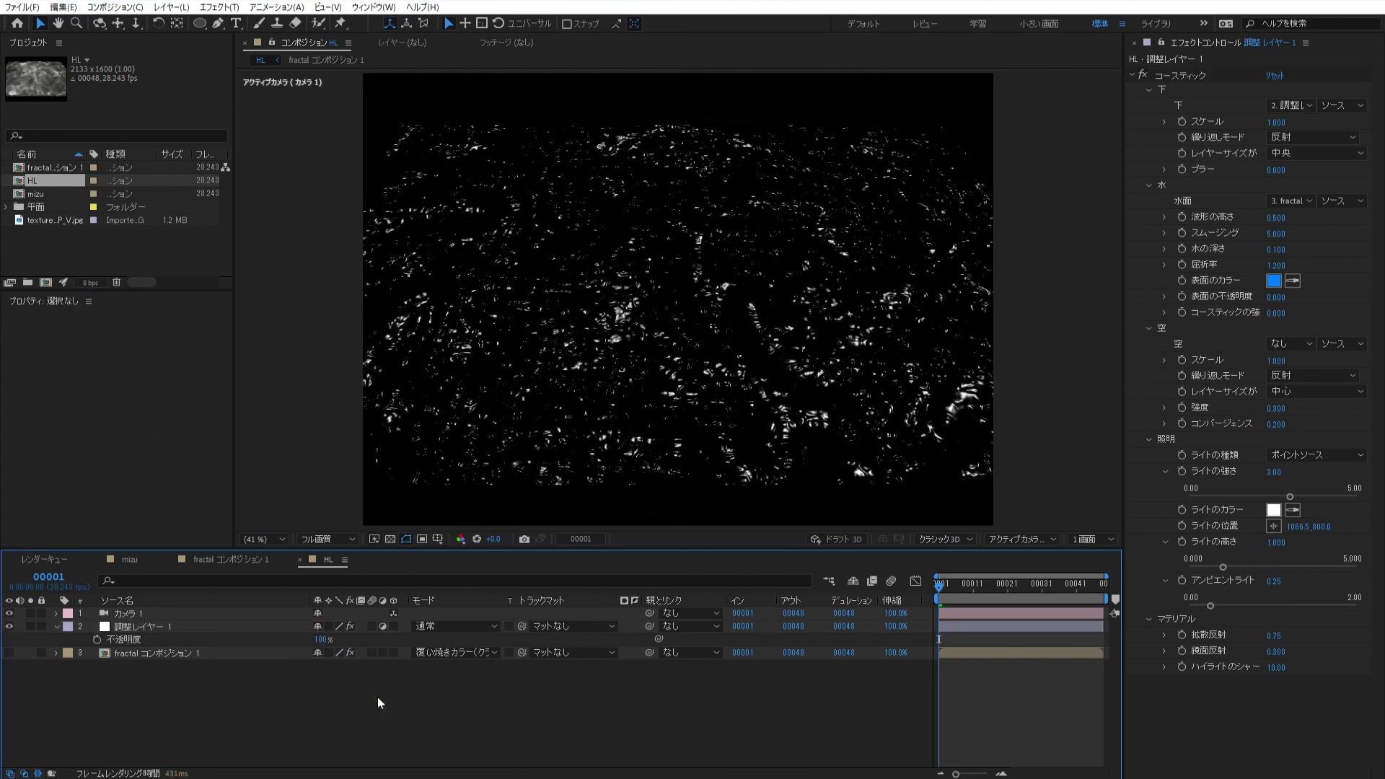
left_click(129, 560)
- Drag the HL comp into the mizu timeline and set its blend mode to 加算 (Add)
left_click(50, 177)
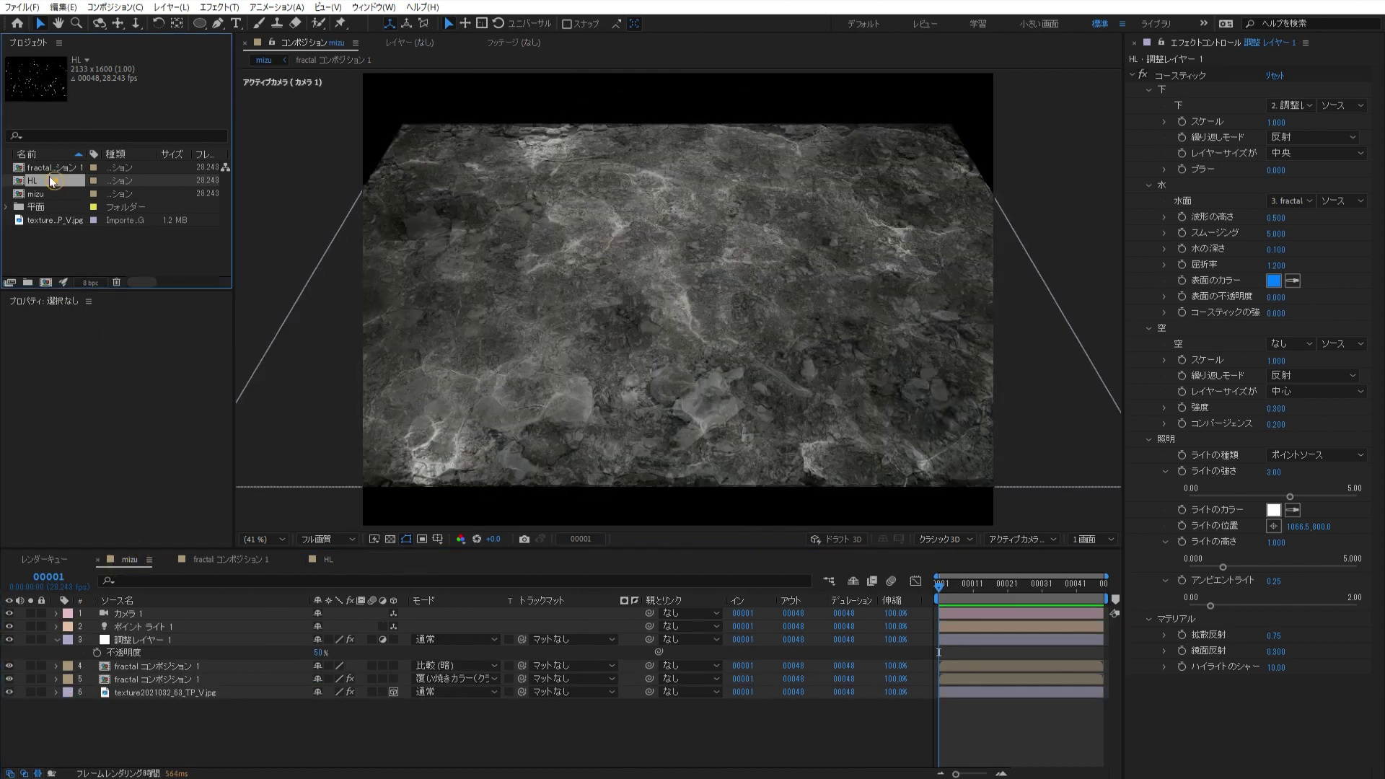
left_click_drag(71, 178, 161, 619)
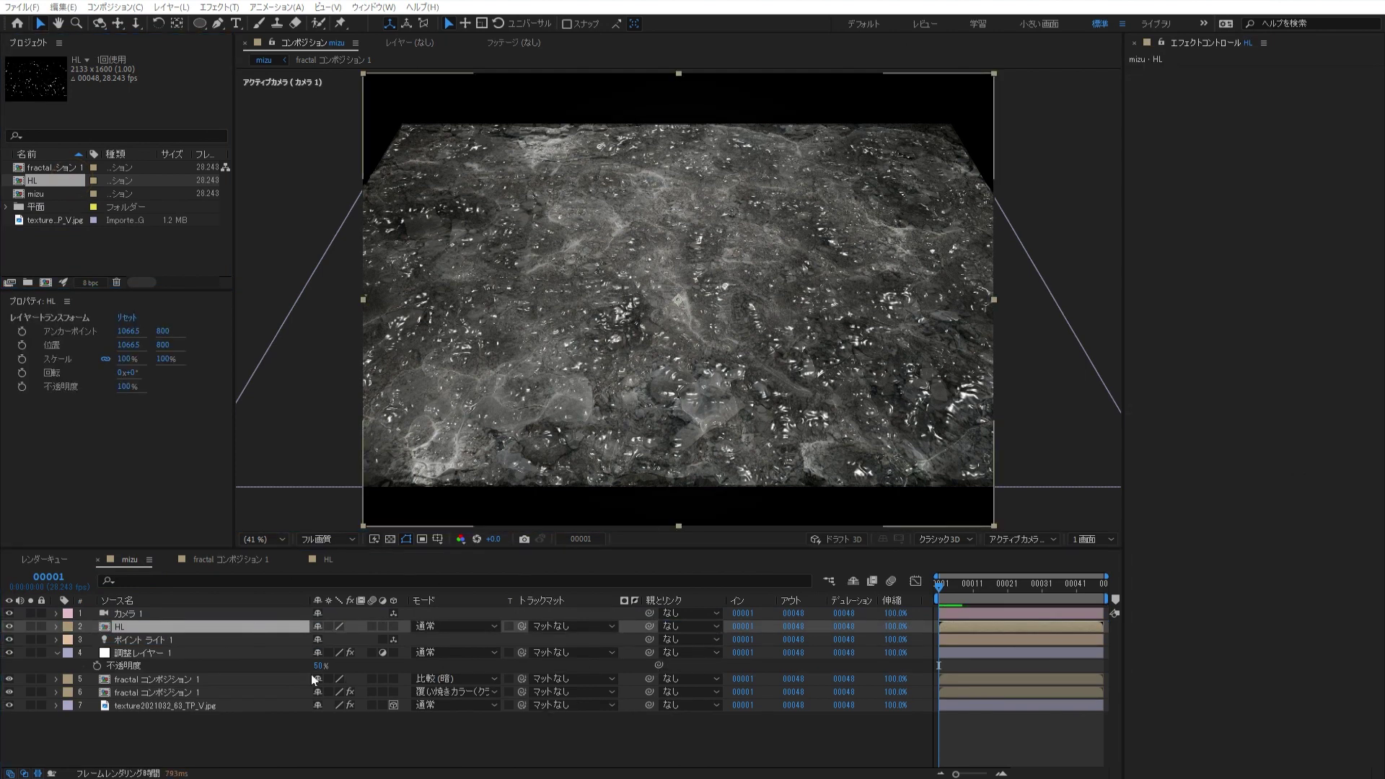
left_click(210, 626)
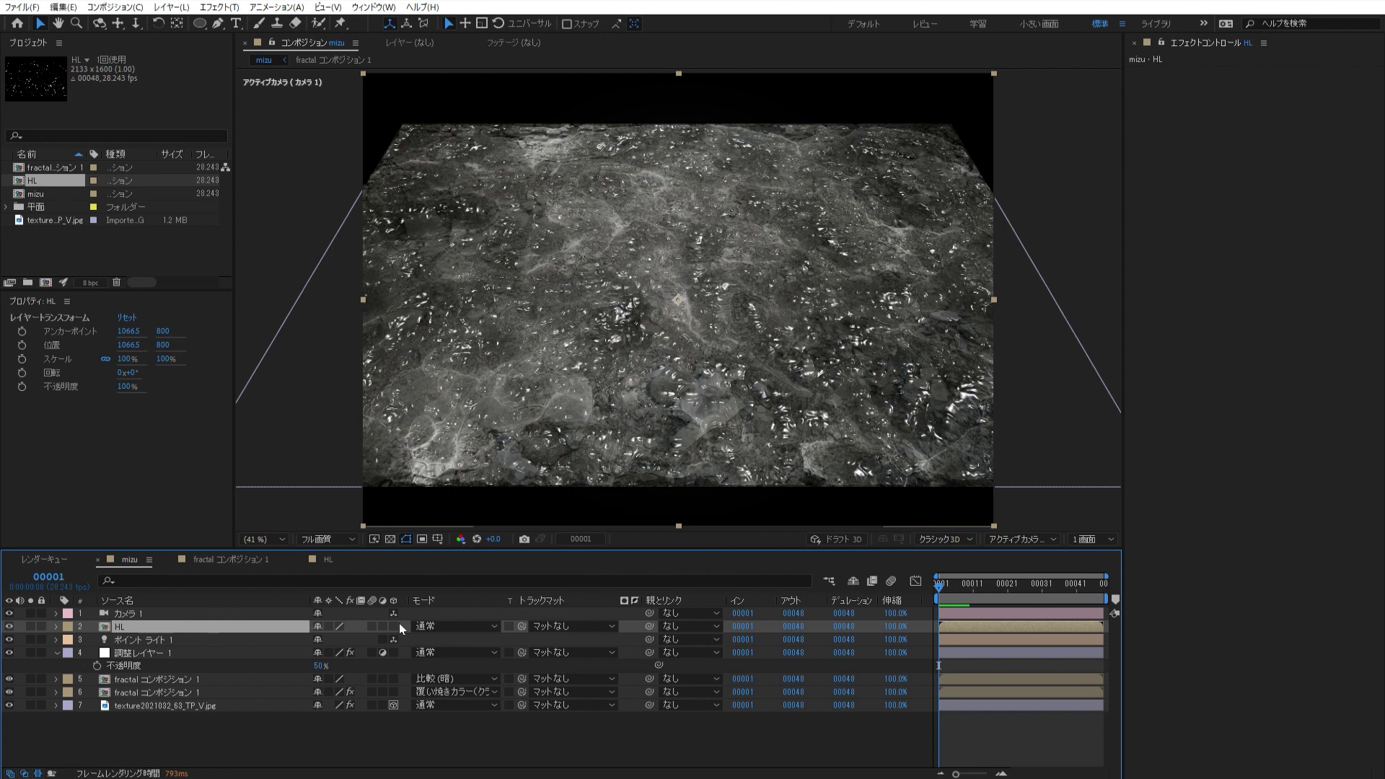
left_click(439, 626)
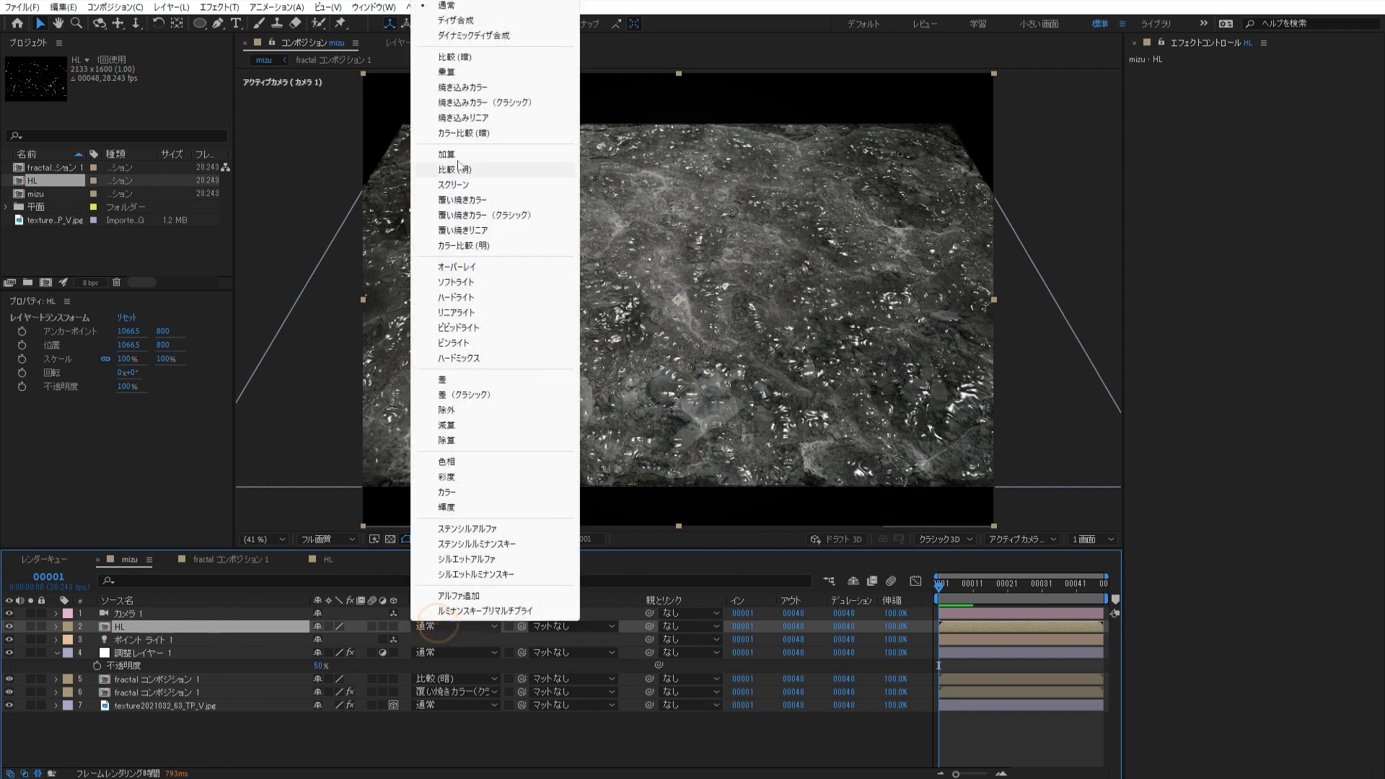
left_click(456, 154)
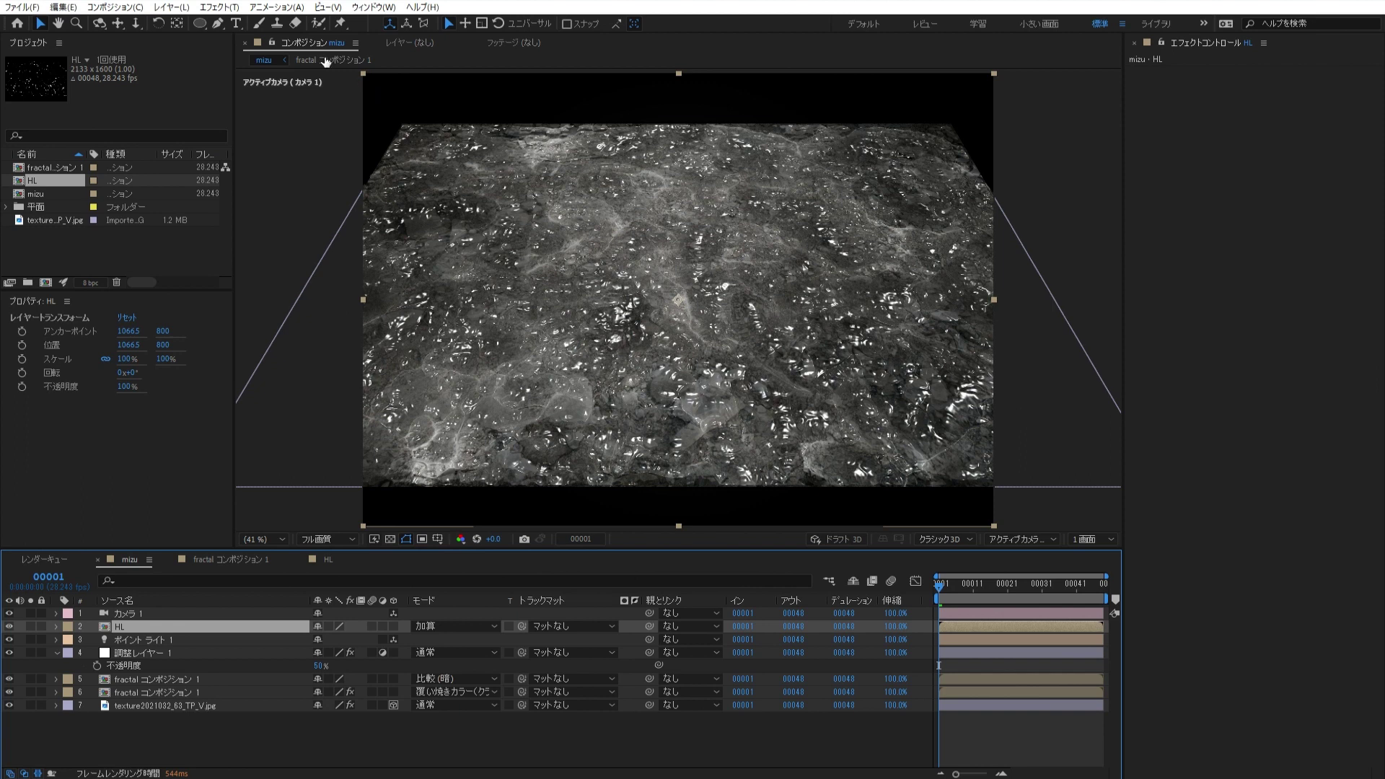
- Apply Stylize > Glow to the HL layer with Glow Radius 30, then select the Ellipse tool
left_click(220, 8)
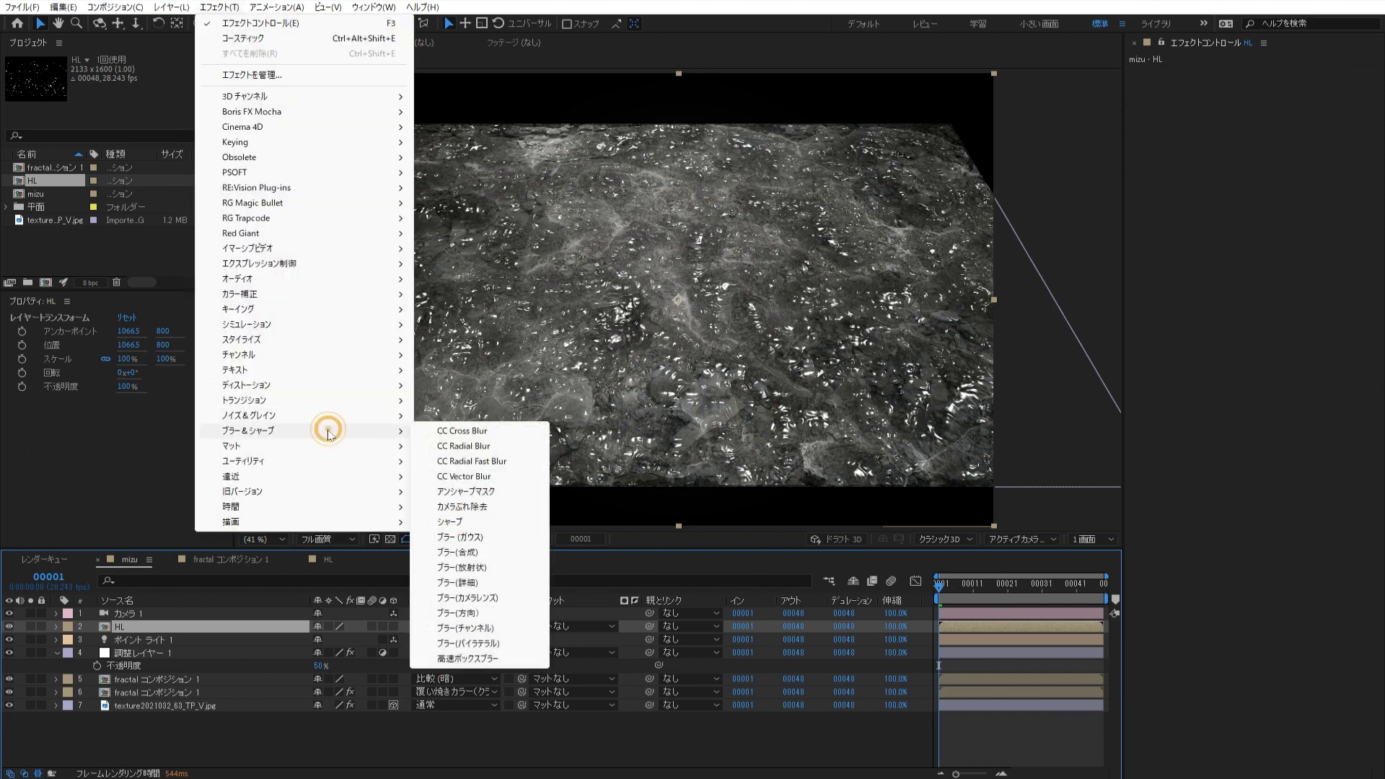
left_click(323, 340)
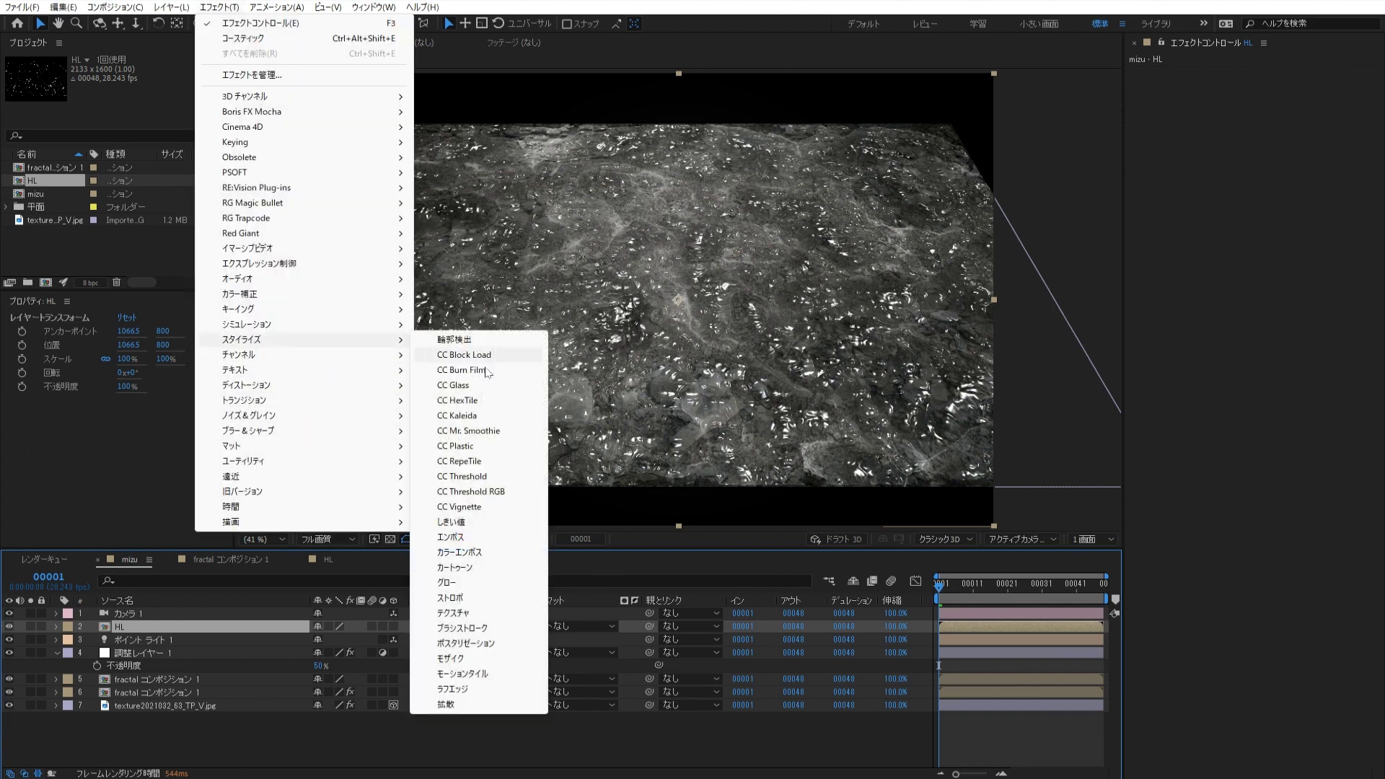
left_click(527, 586)
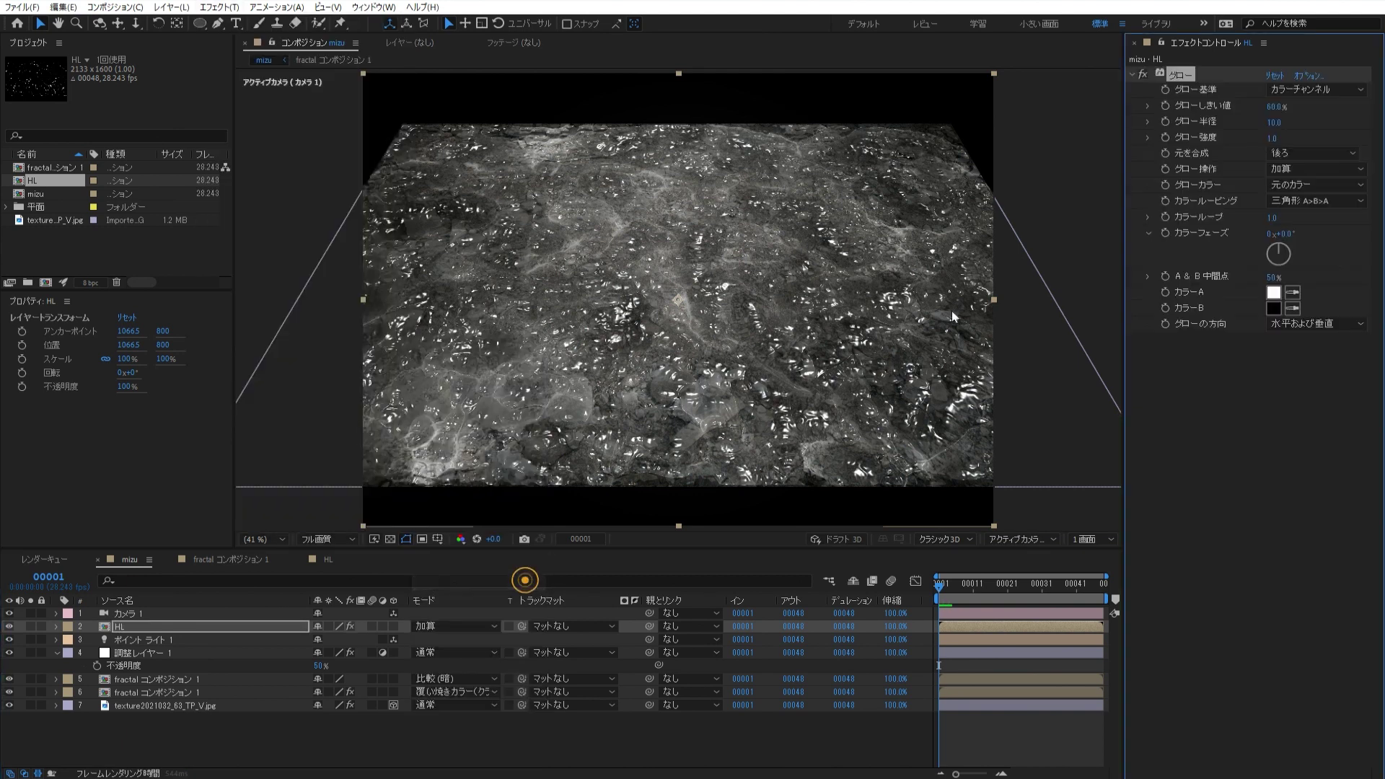
left_click(1274, 121)
type("30")
key("Return")
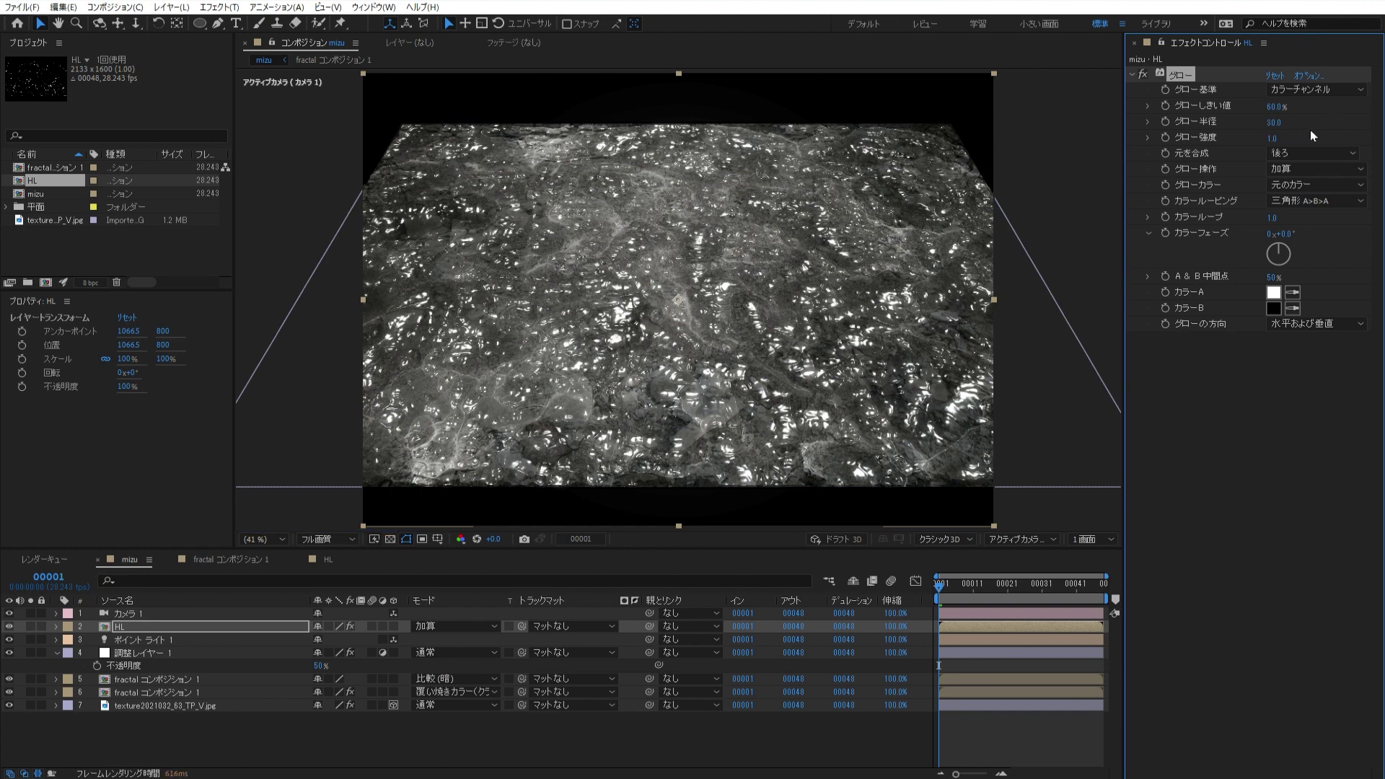
key("q")
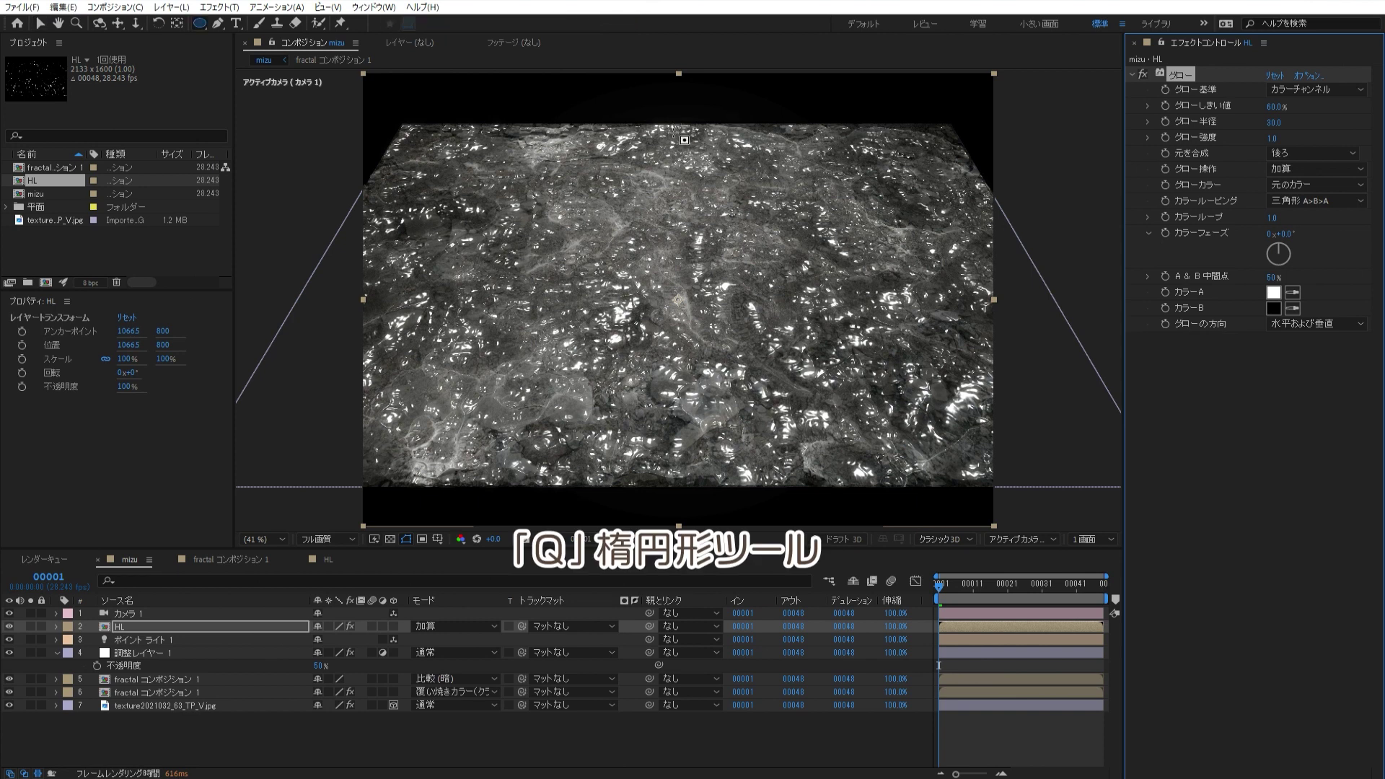
- Draw a large ellipse mask over the ground on HL and feather it 800 pixels
mouse_move(687, 132)
left_mouse_down()
mouse_move(927, 323)
mouse_move(945, 447)
mouse_move(933, 448)
left_mouse_up()
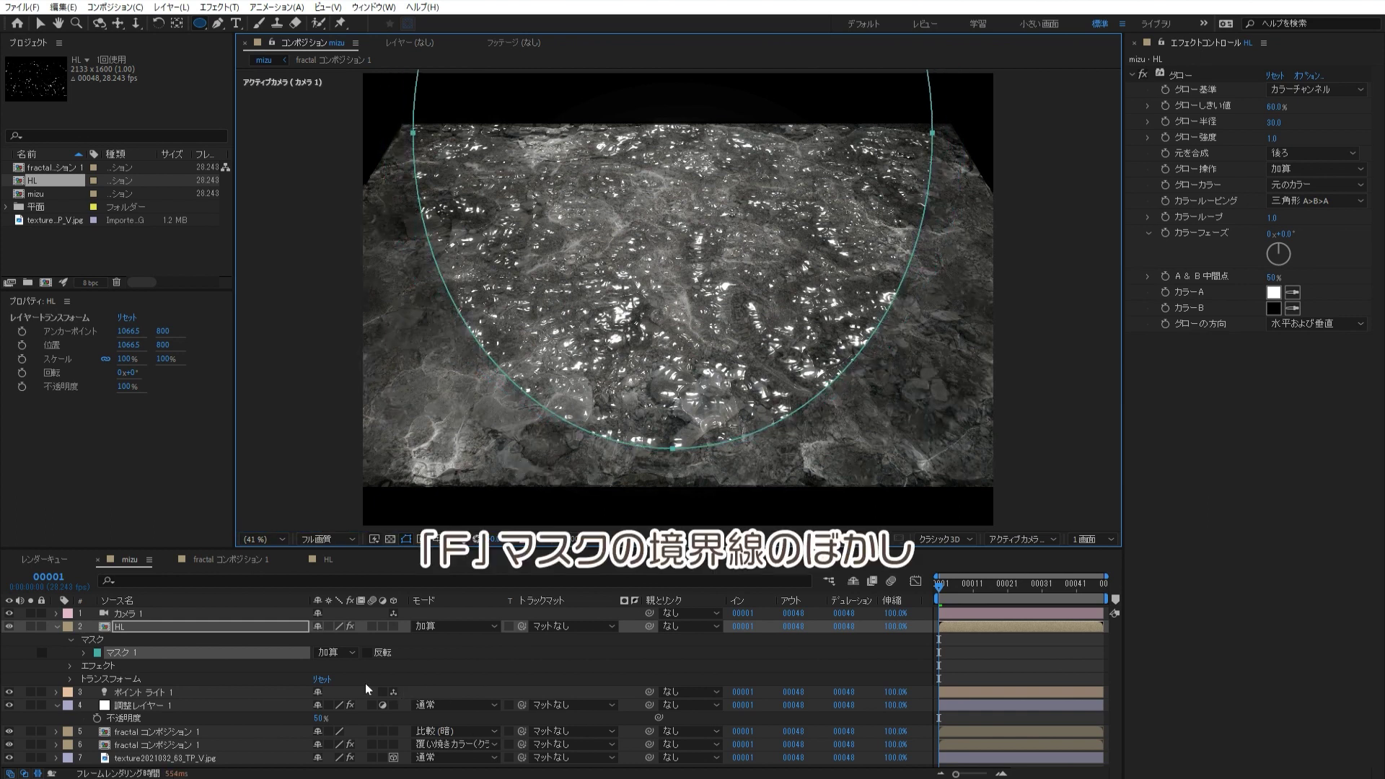
key("f")
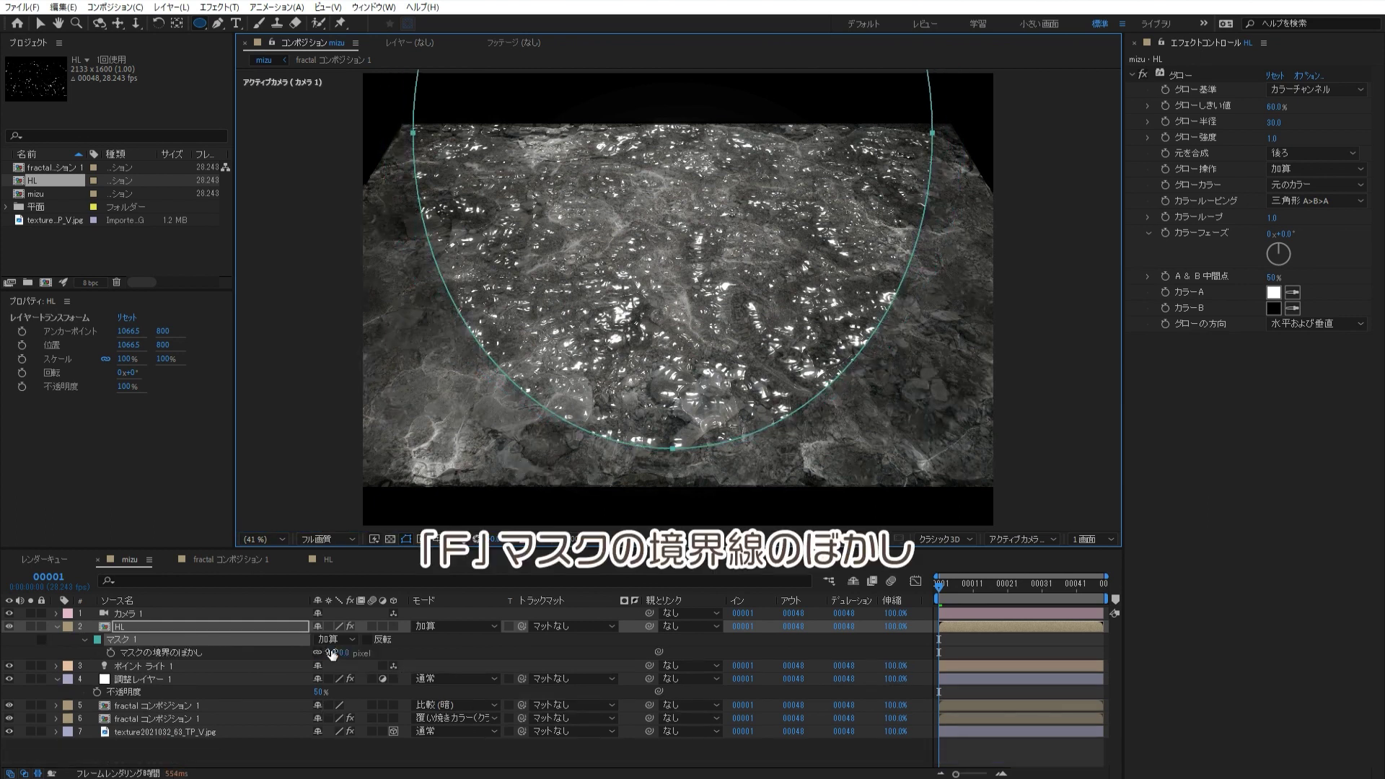
left_click(331, 653)
type("800")
key("Return")
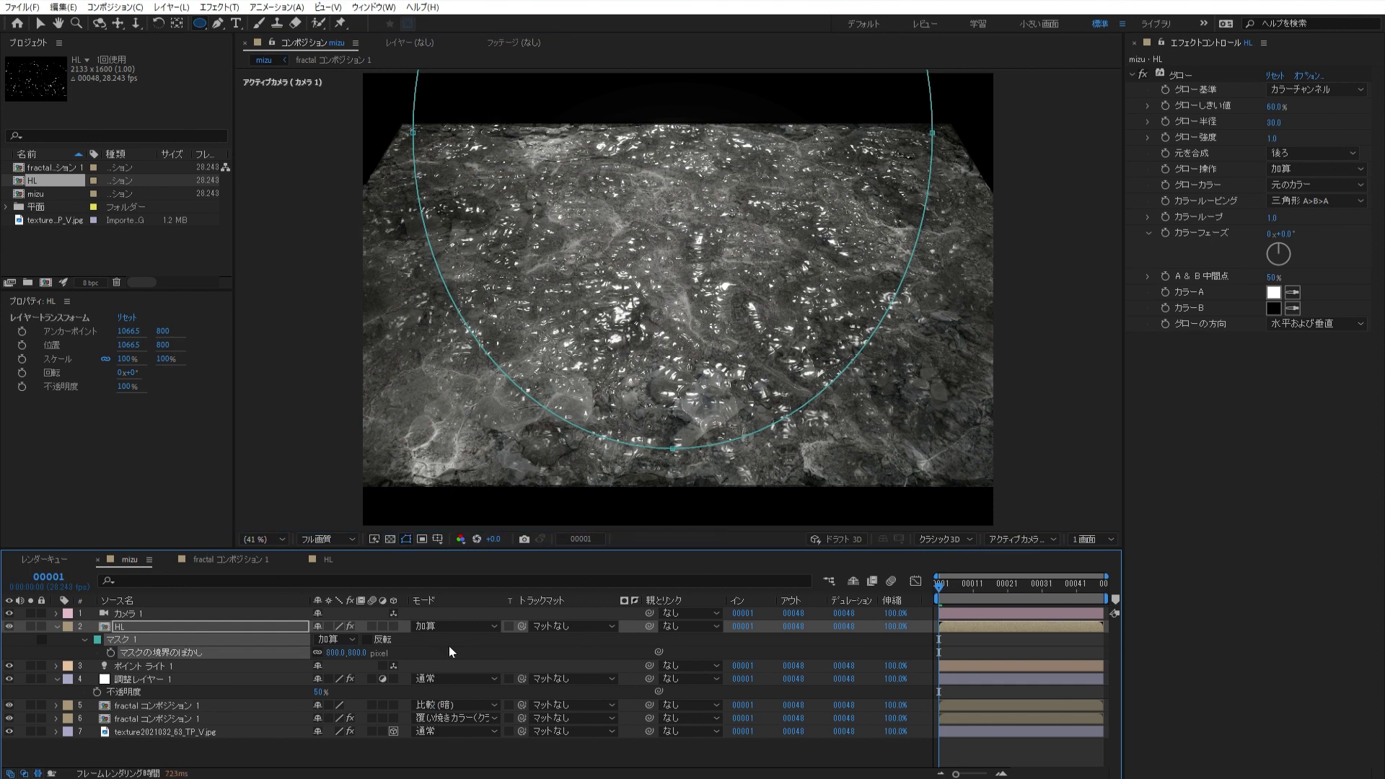
- Duplicate the HL layer and set the copy's mask mode to Subtract
left_click(165, 624)
key("ctrl+d")
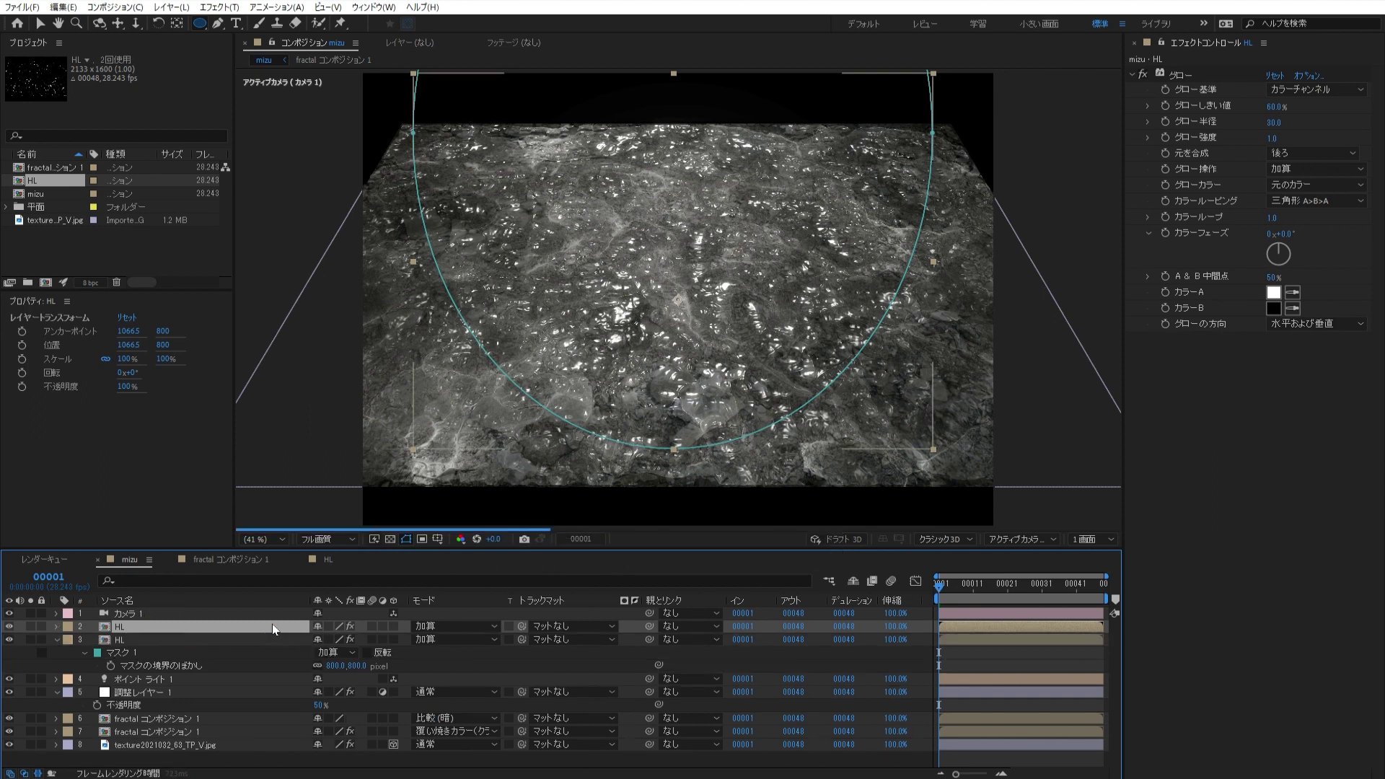
key("m")
left_click(350, 639)
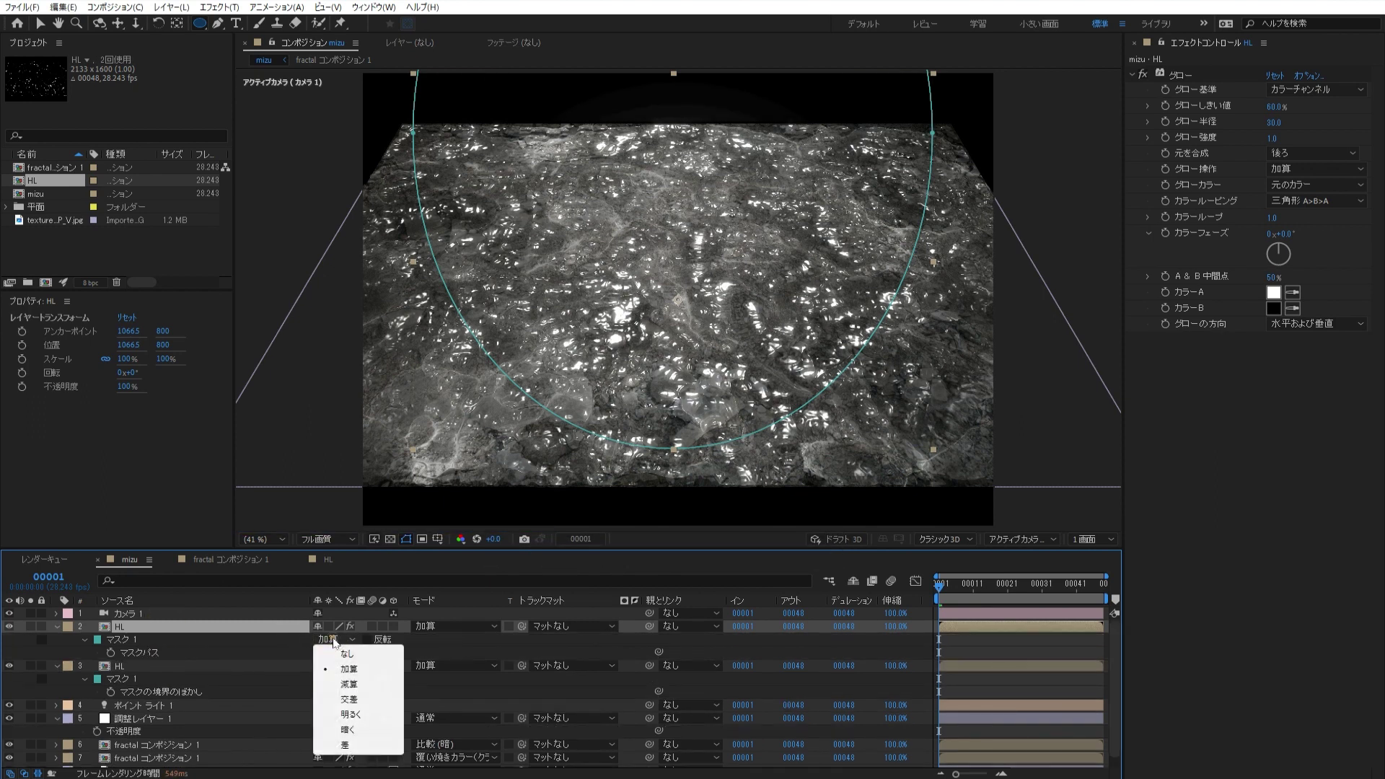
left_click(358, 684)
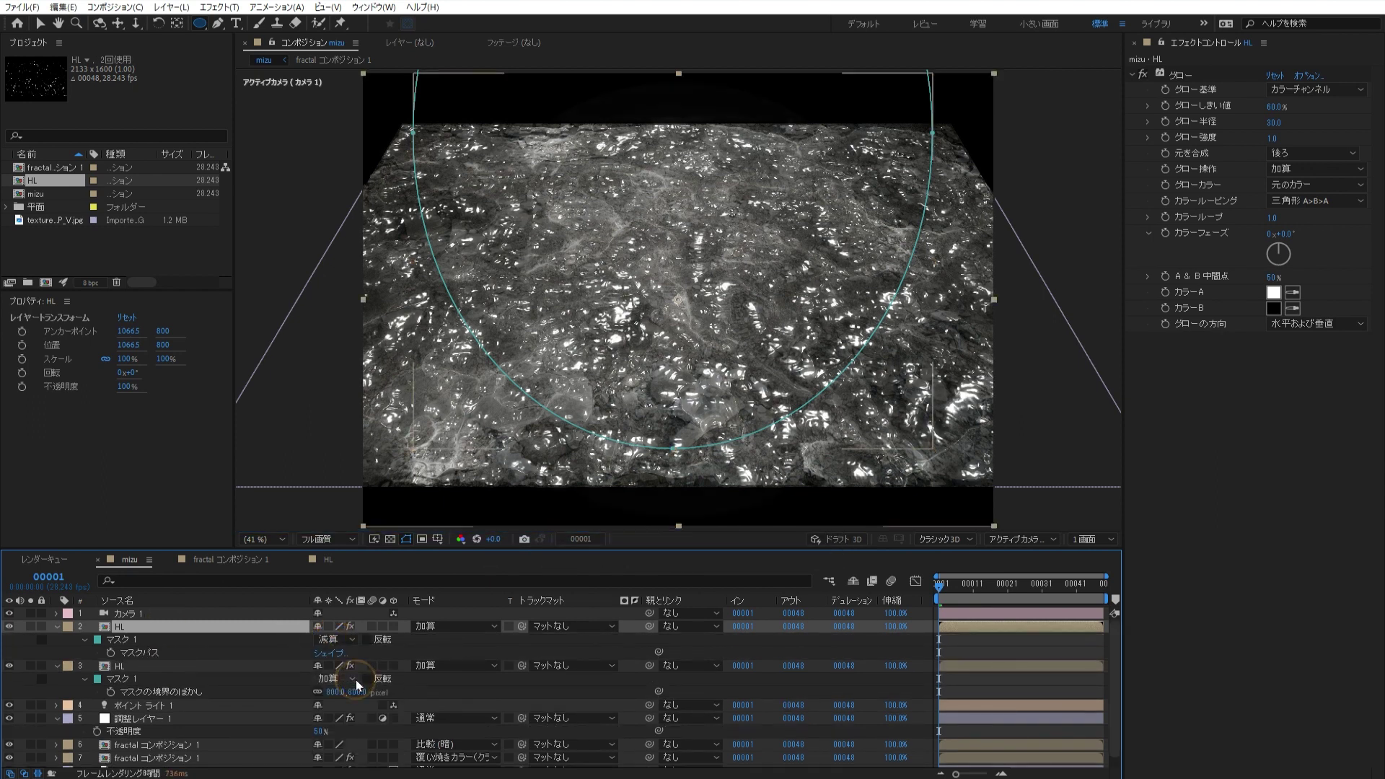
left_click(216, 8)
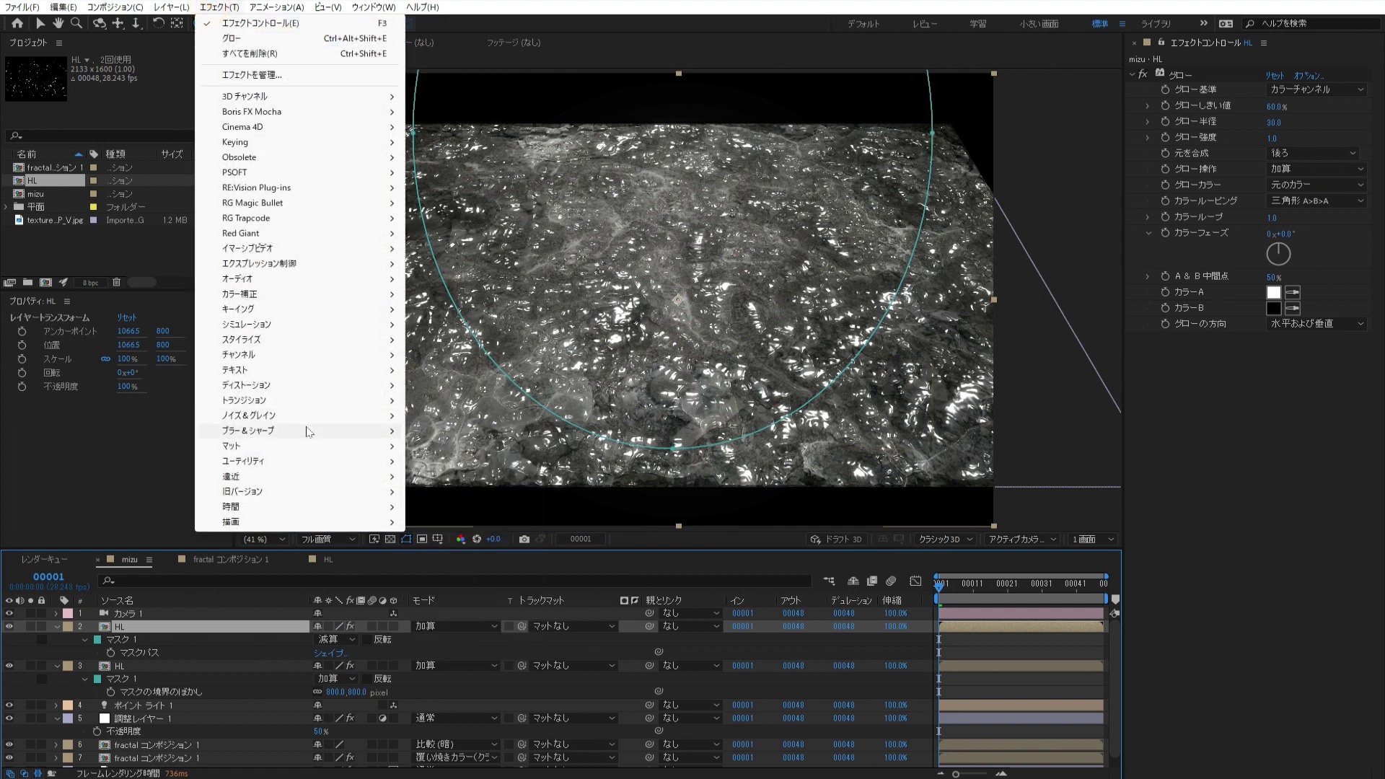
- Apply a Gaussian Blur to the HL layer with Blurriness 80
mouse_move(322, 432)
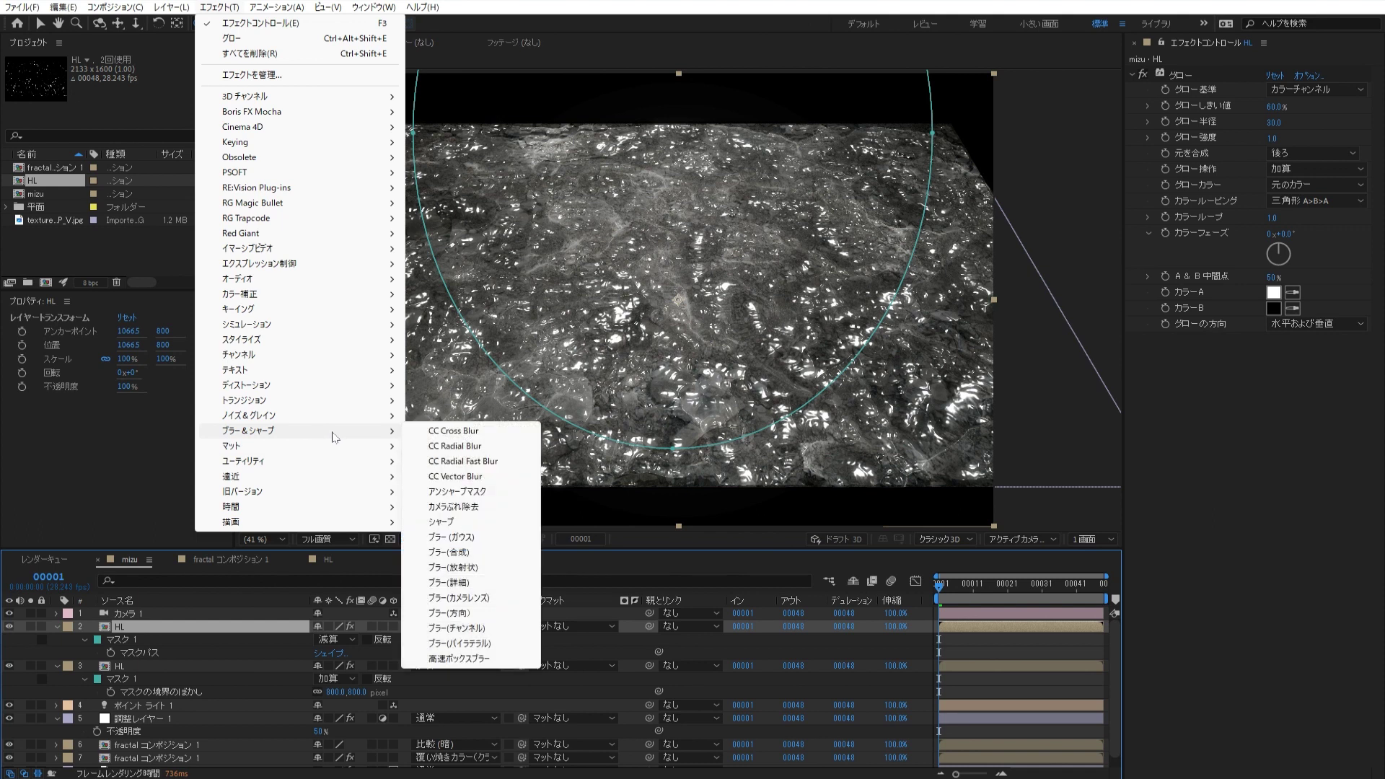
left_click(511, 541)
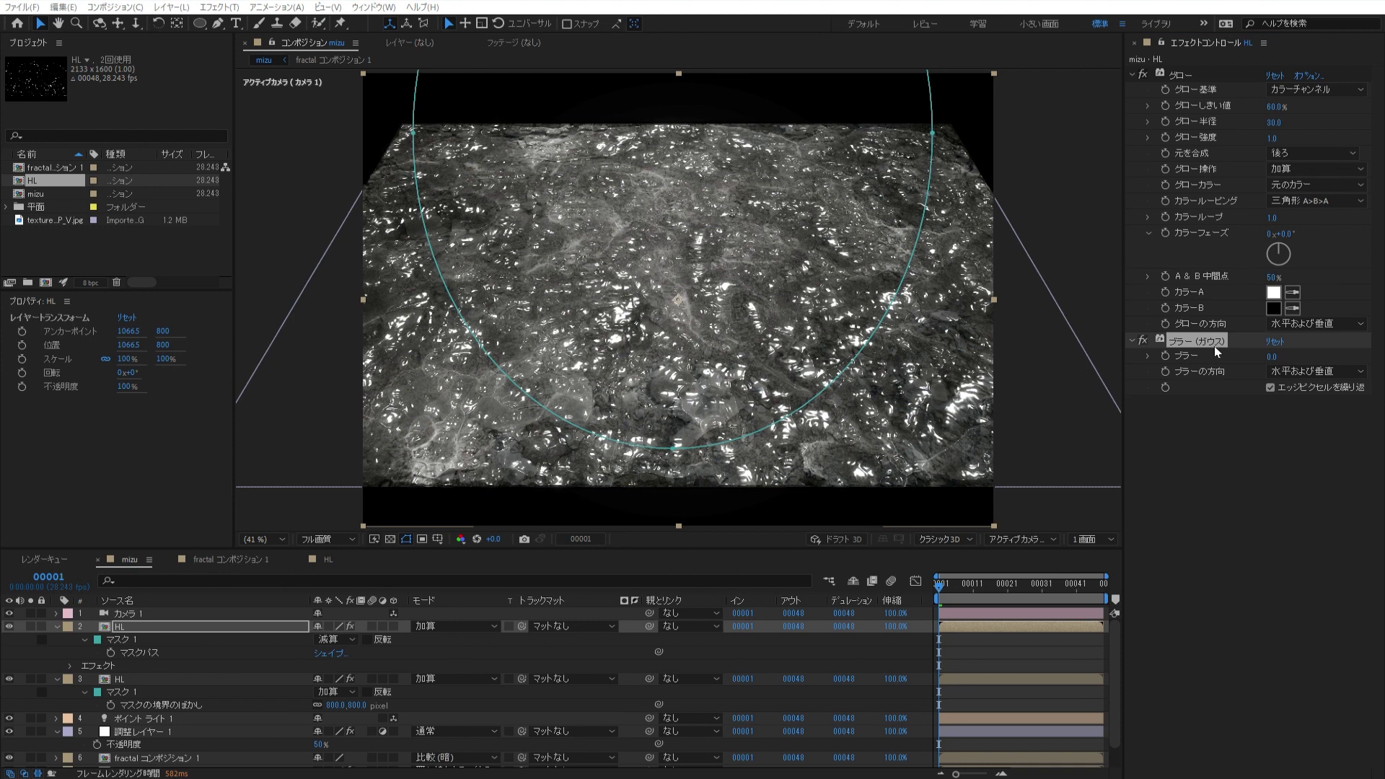
left_click(1272, 356)
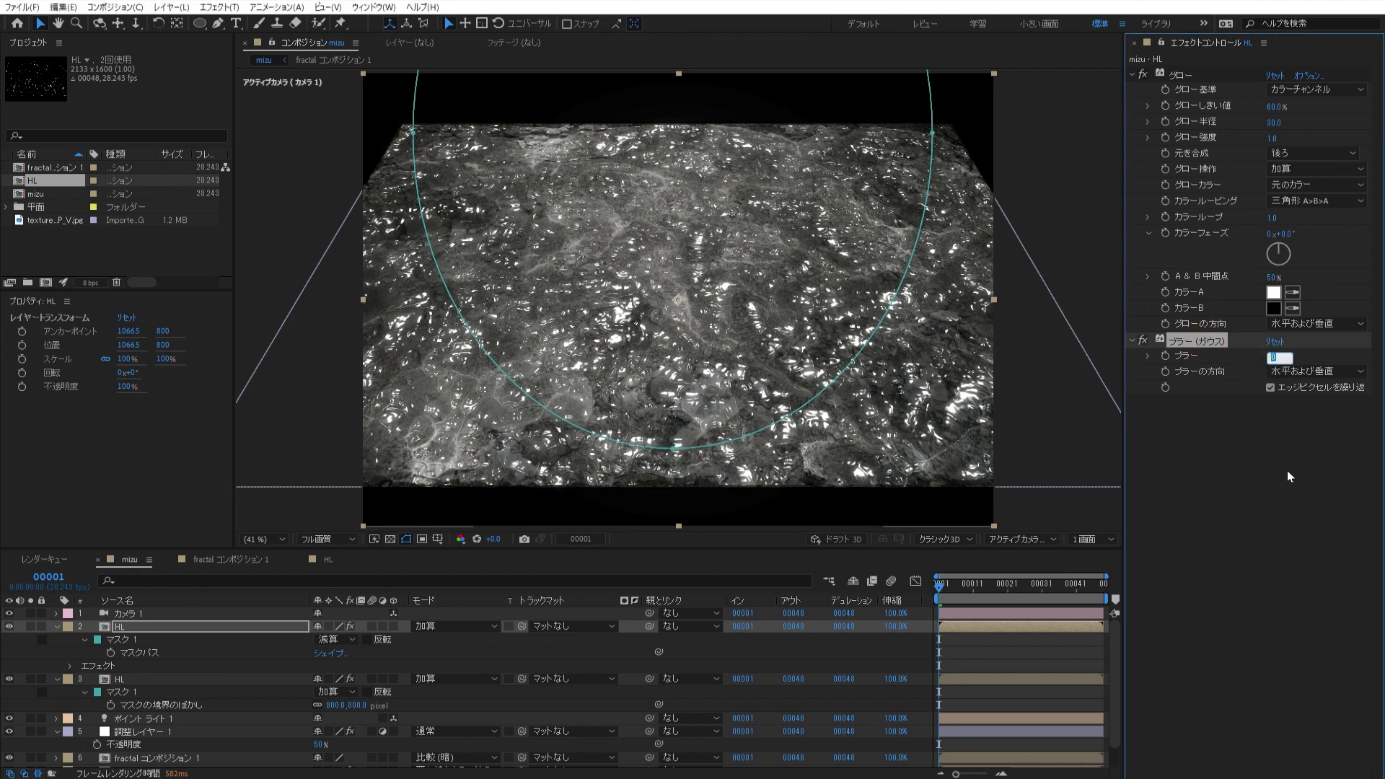
type("80")
key("Return")
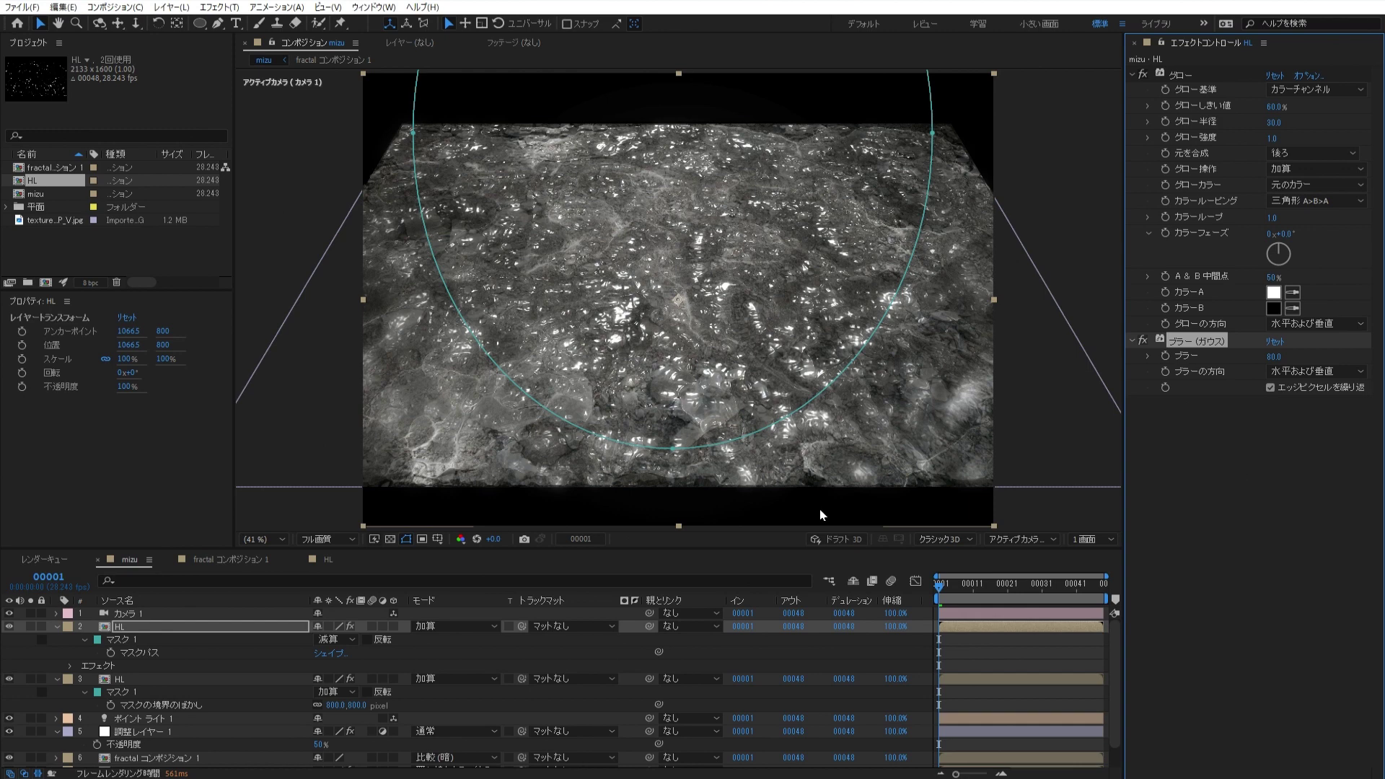
- Deselect all layers, preview the animation, then stop back at frame 1 and select the camera layer
left_click(1016, 639)
key("ctrl+a")
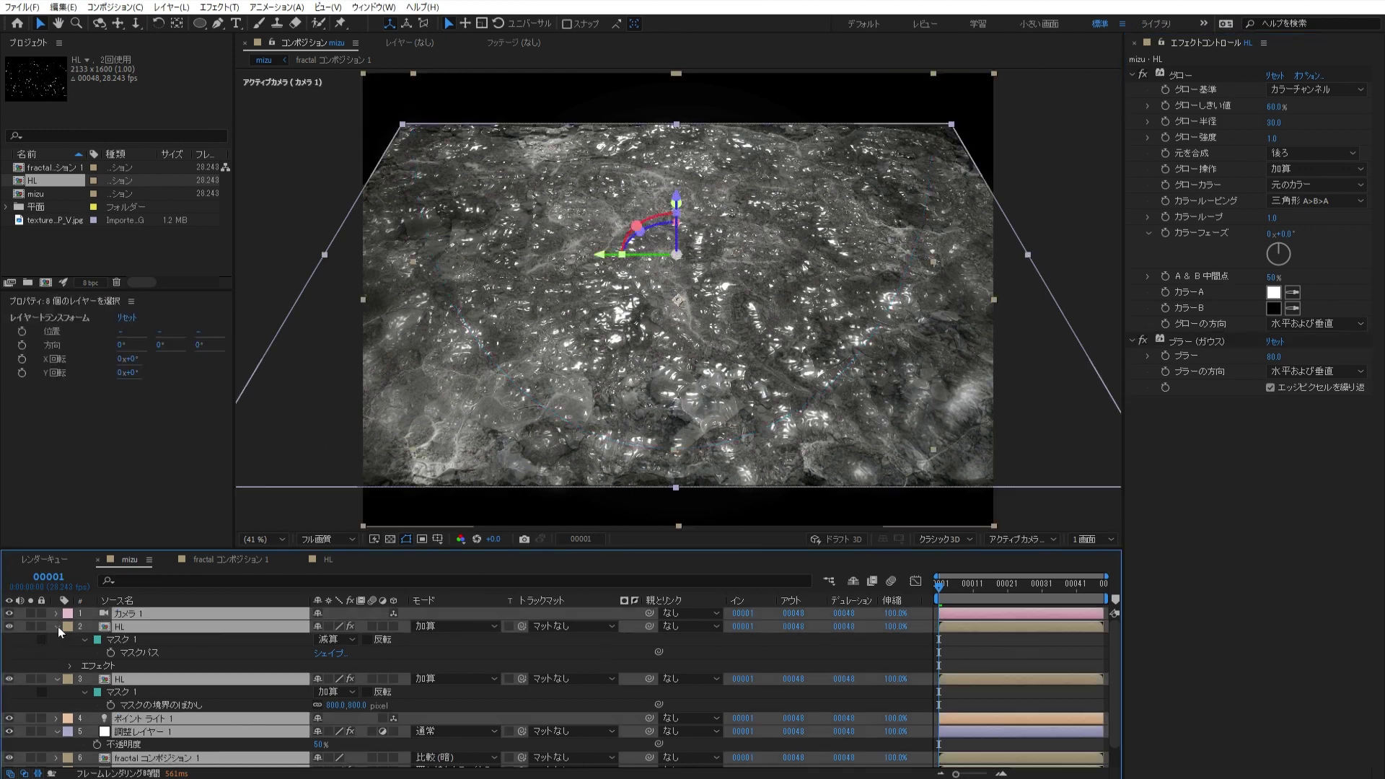
left_click(58, 627)
left_click(146, 731)
key("space")
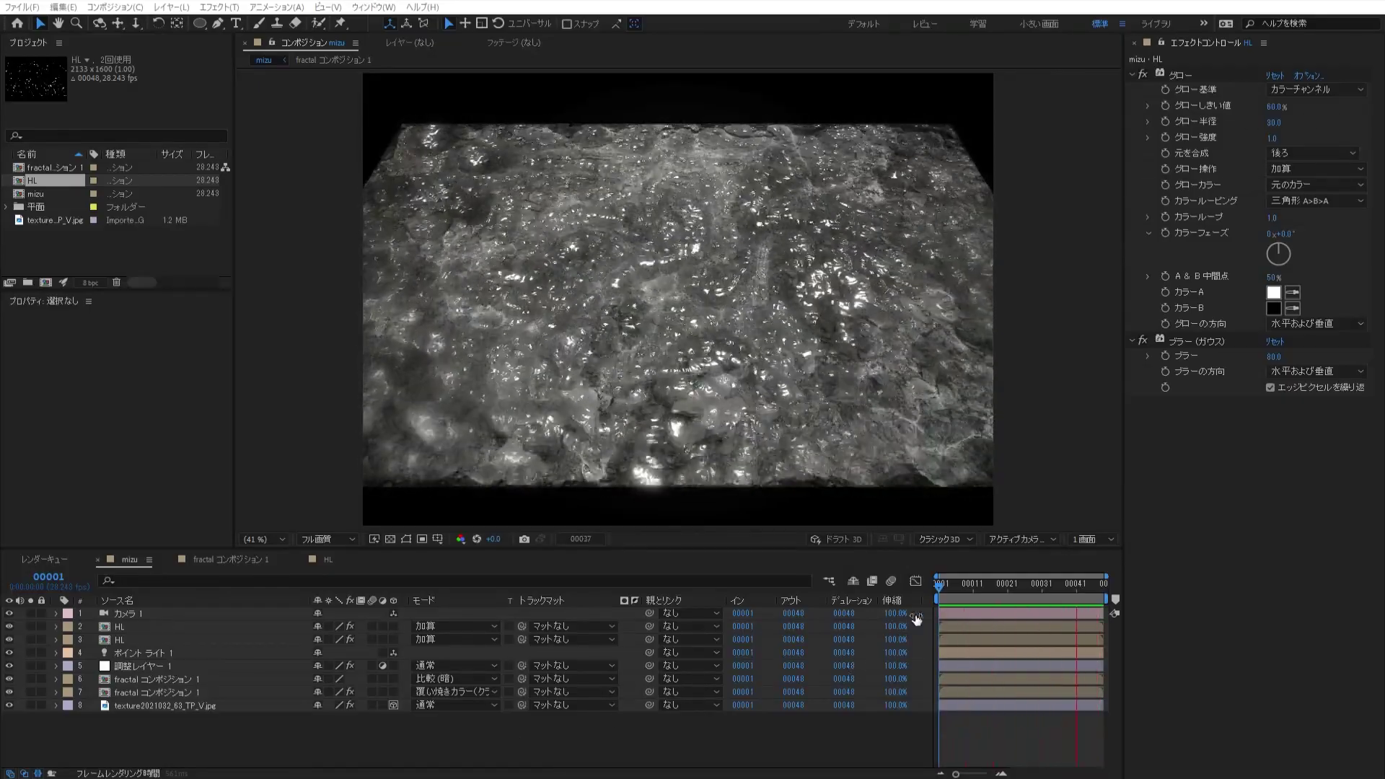
left_click(959, 590)
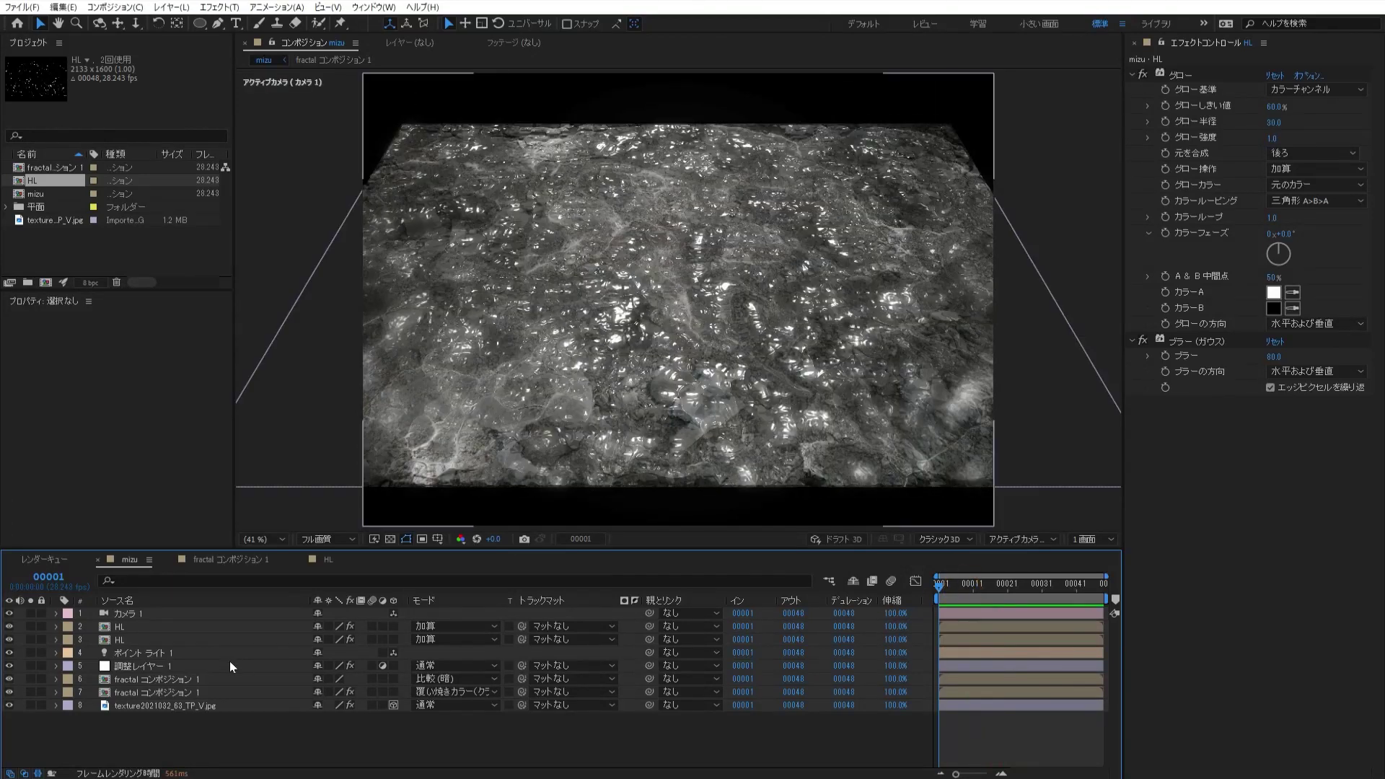
left_click(162, 614)
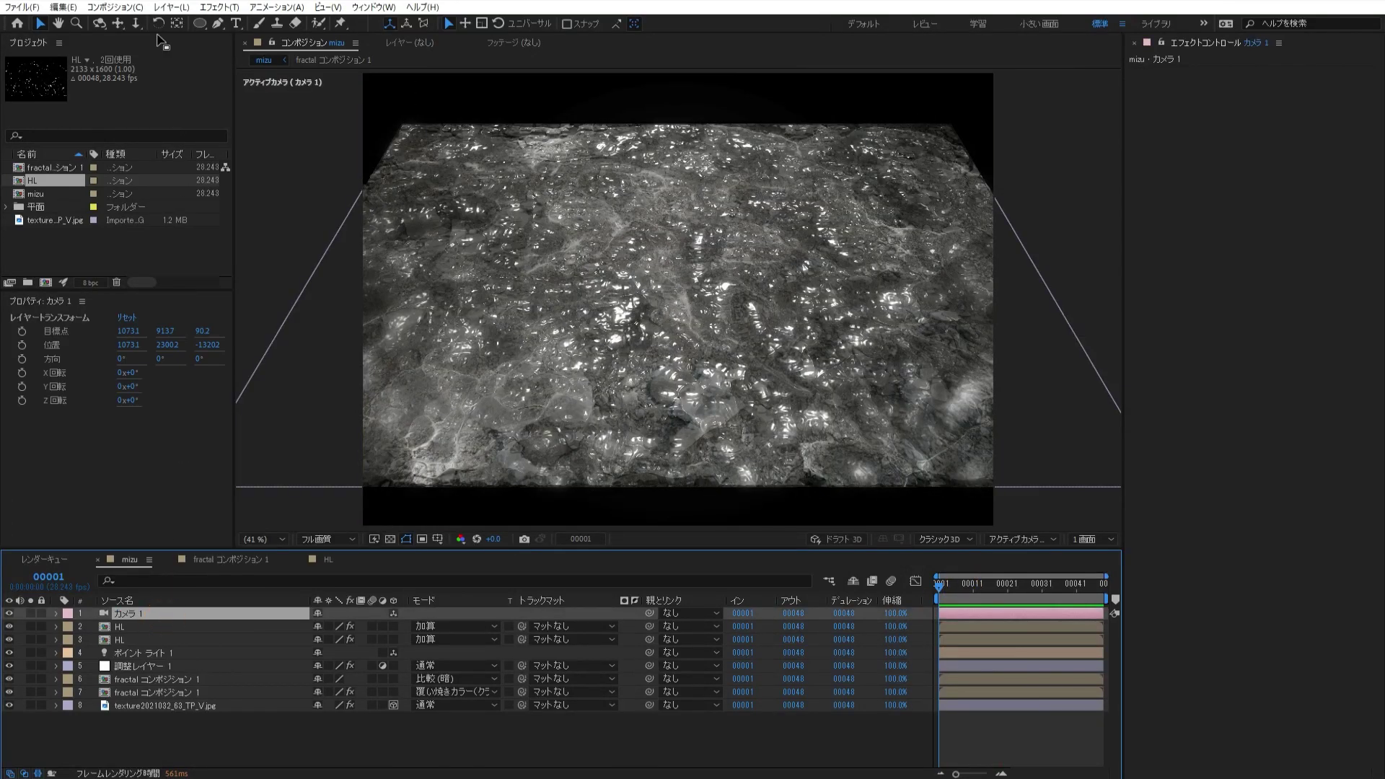
left_click(171, 6)
- Create a new top adjustment layer and apply a 4-Color Gradient to it
mouse_move(191, 23)
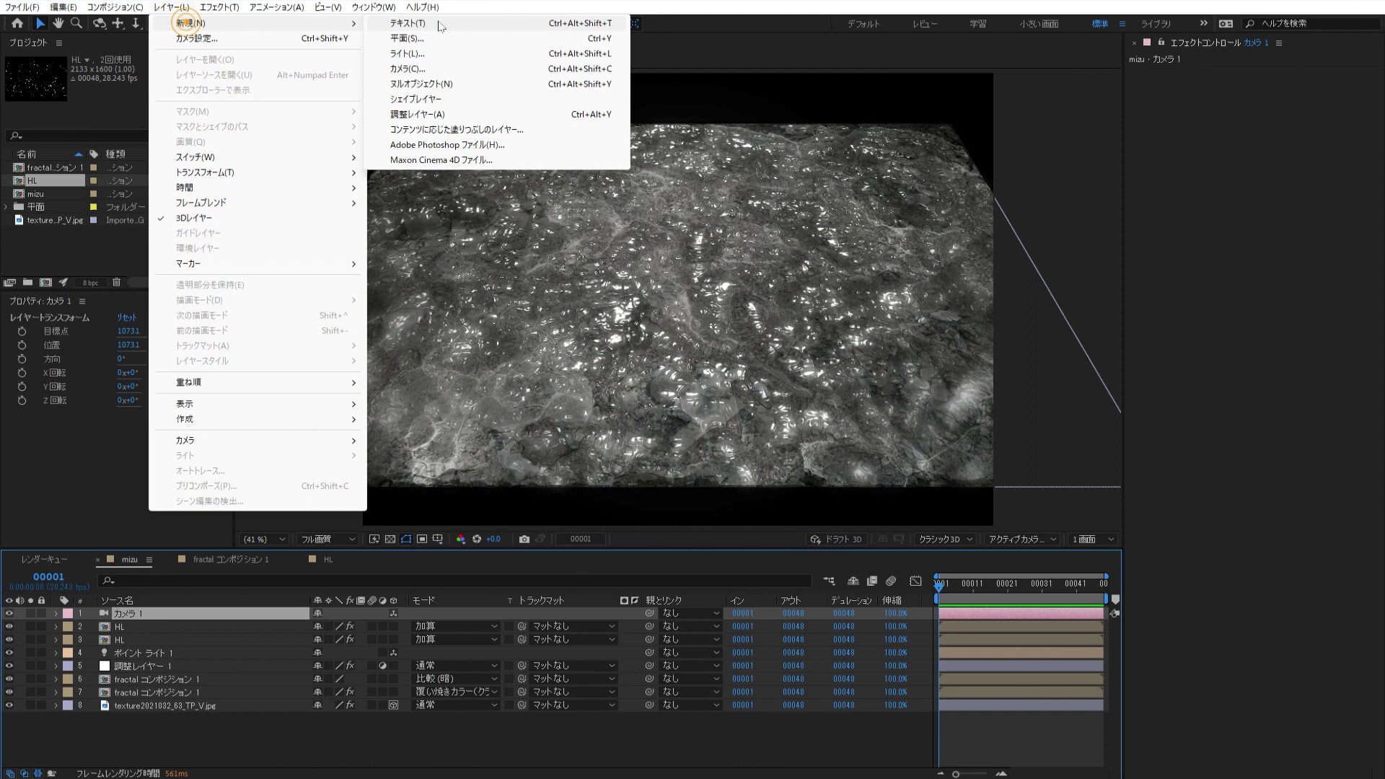
left_click(440, 113)
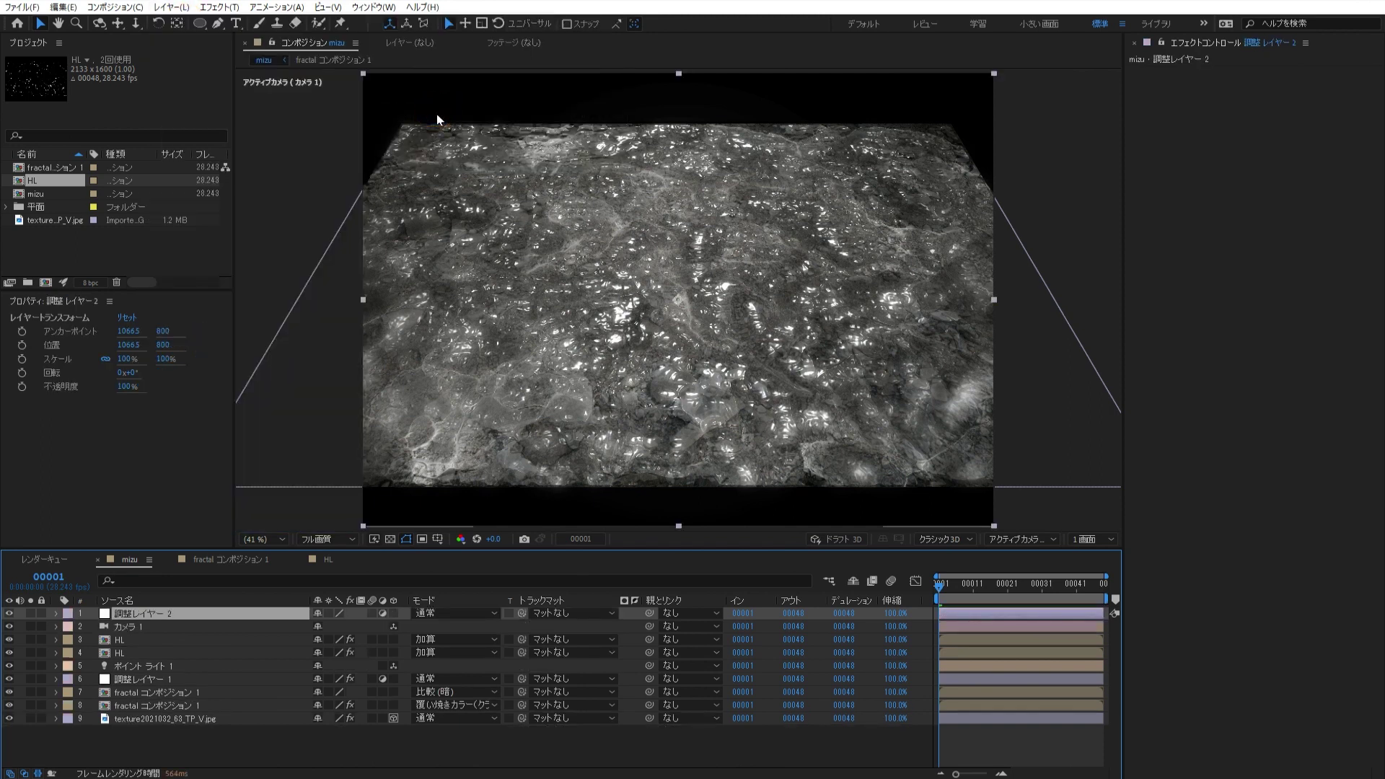
left_click(220, 7)
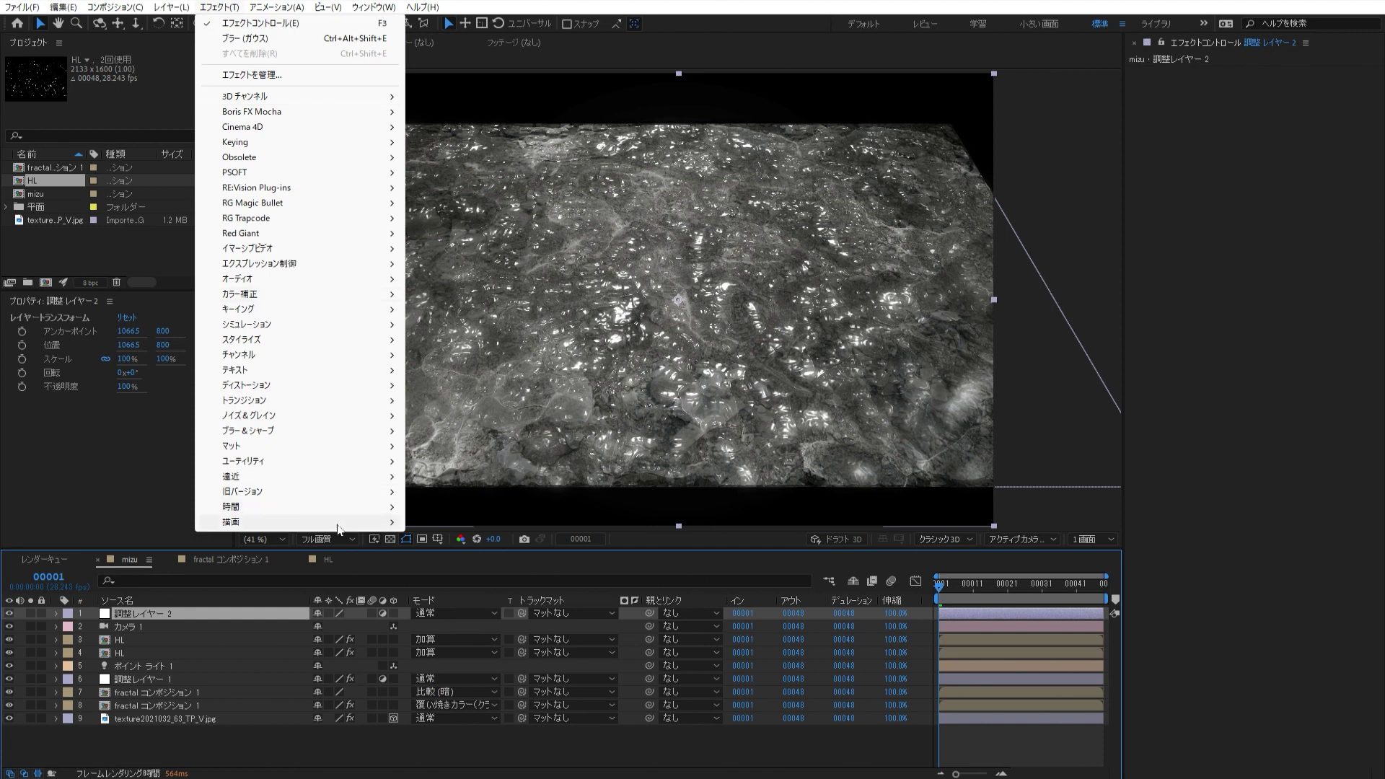
mouse_move(338, 527)
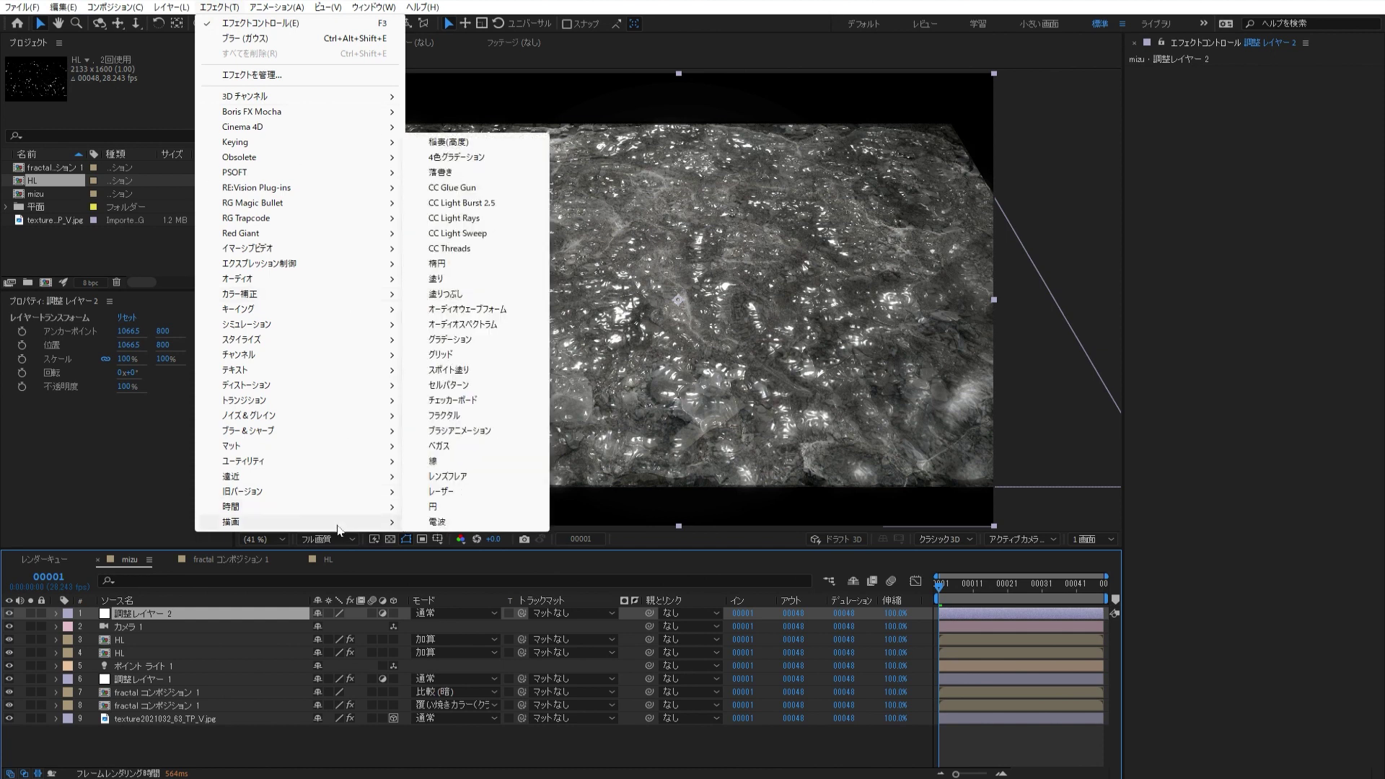
left_click(529, 161)
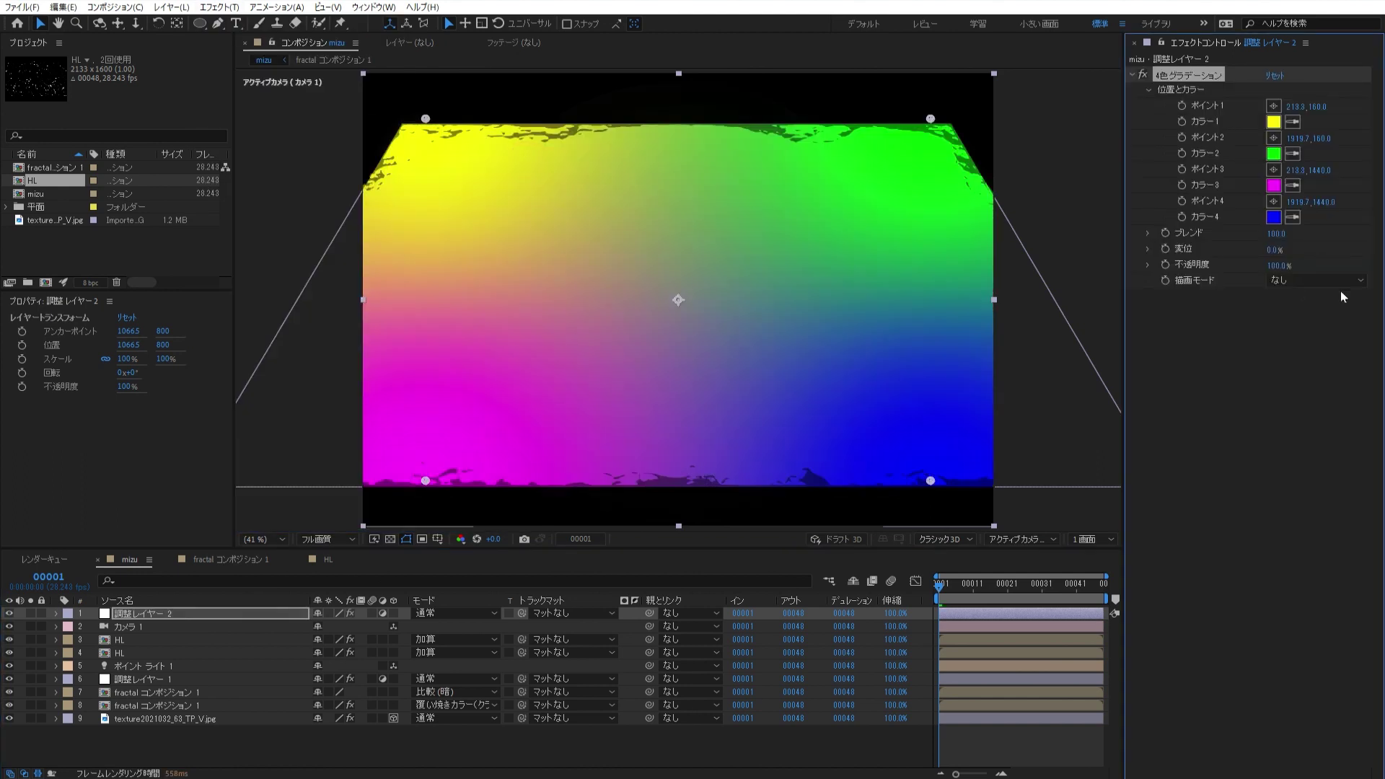
left_click(1340, 279)
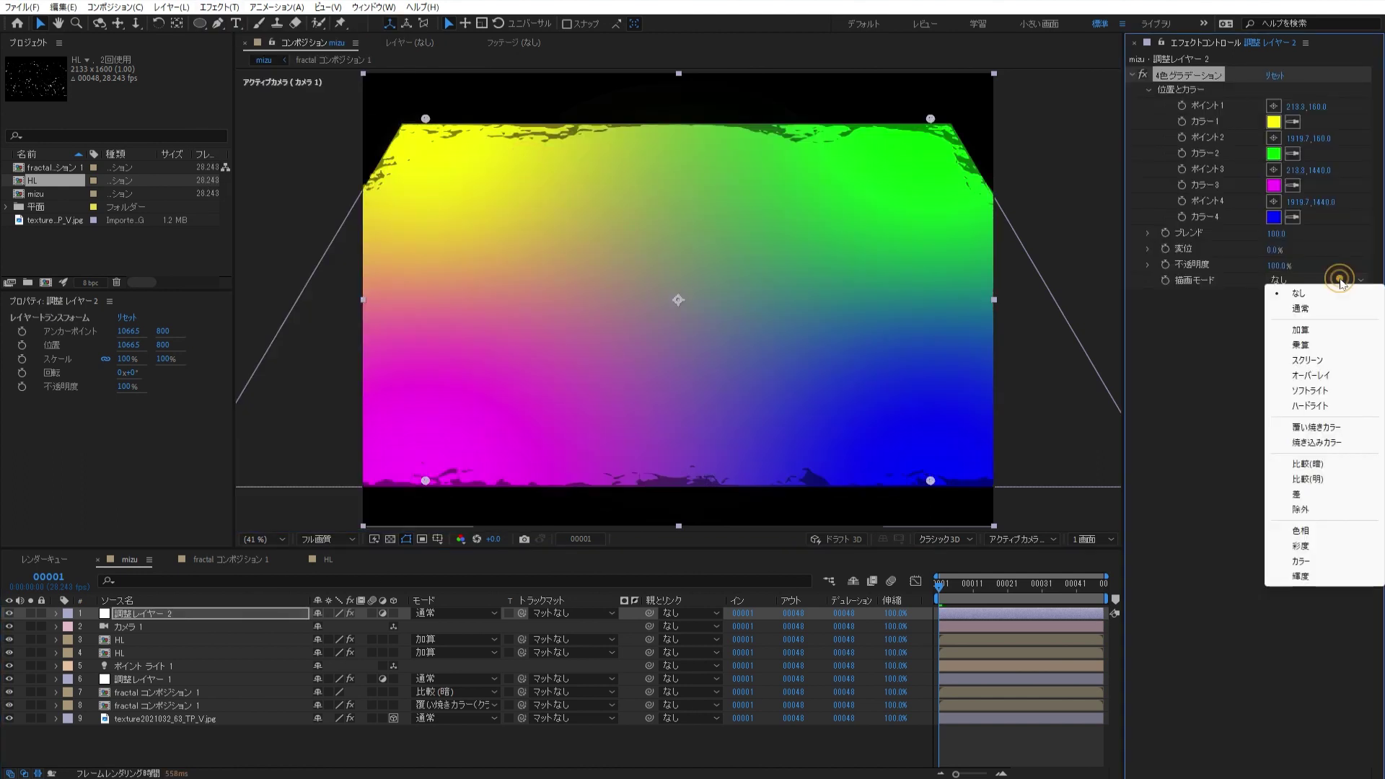
- Set the gradient's blending mode to Overlay and make Color 1 a light cyan
left_click(1345, 378)
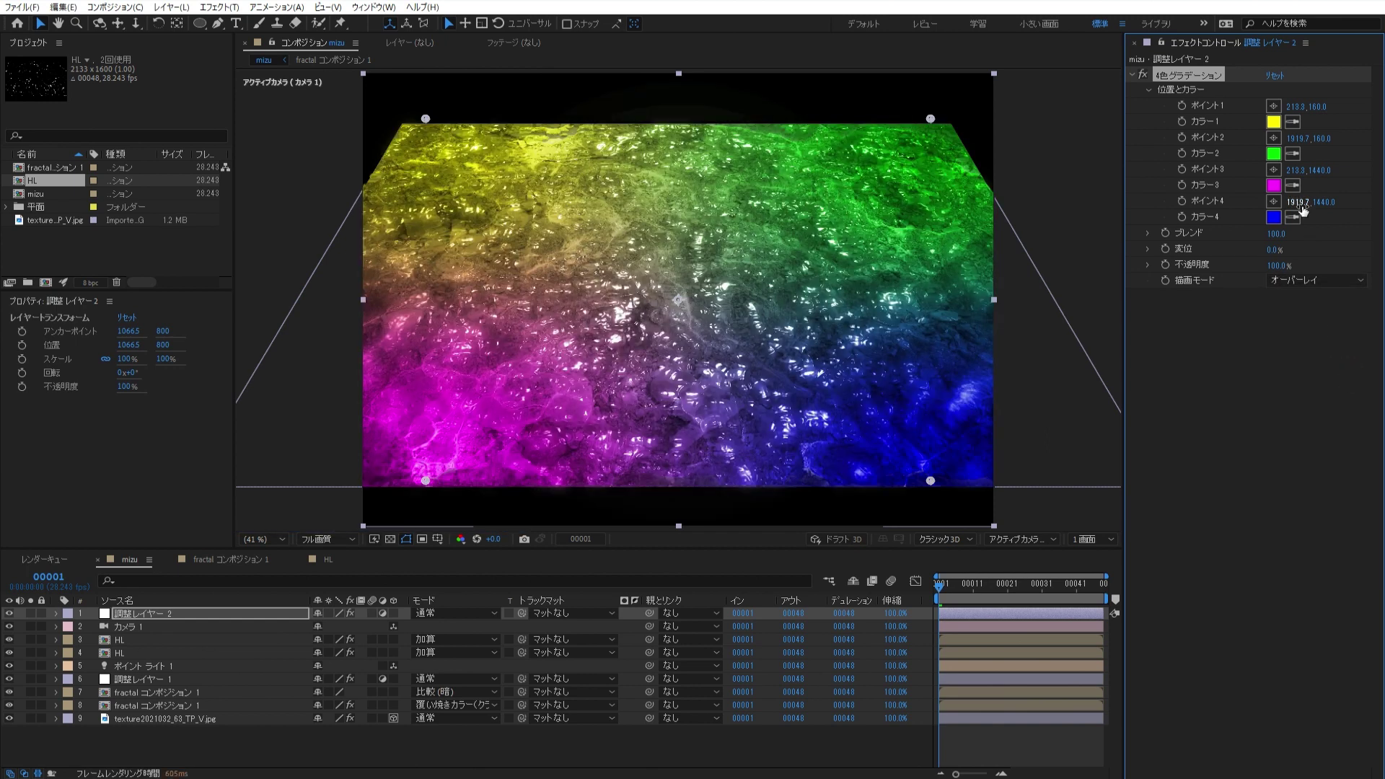
left_click(1274, 121)
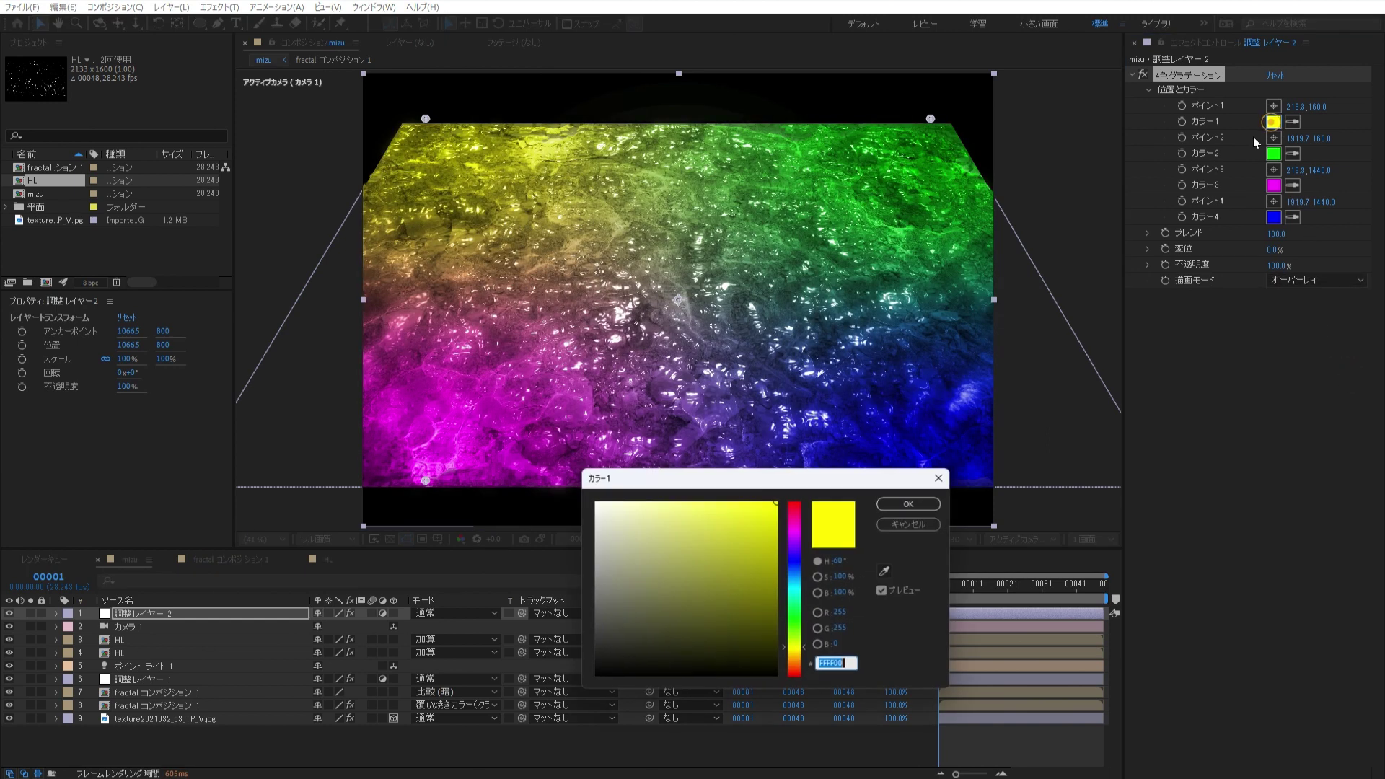
left_click(795, 581)
left_click(644, 500)
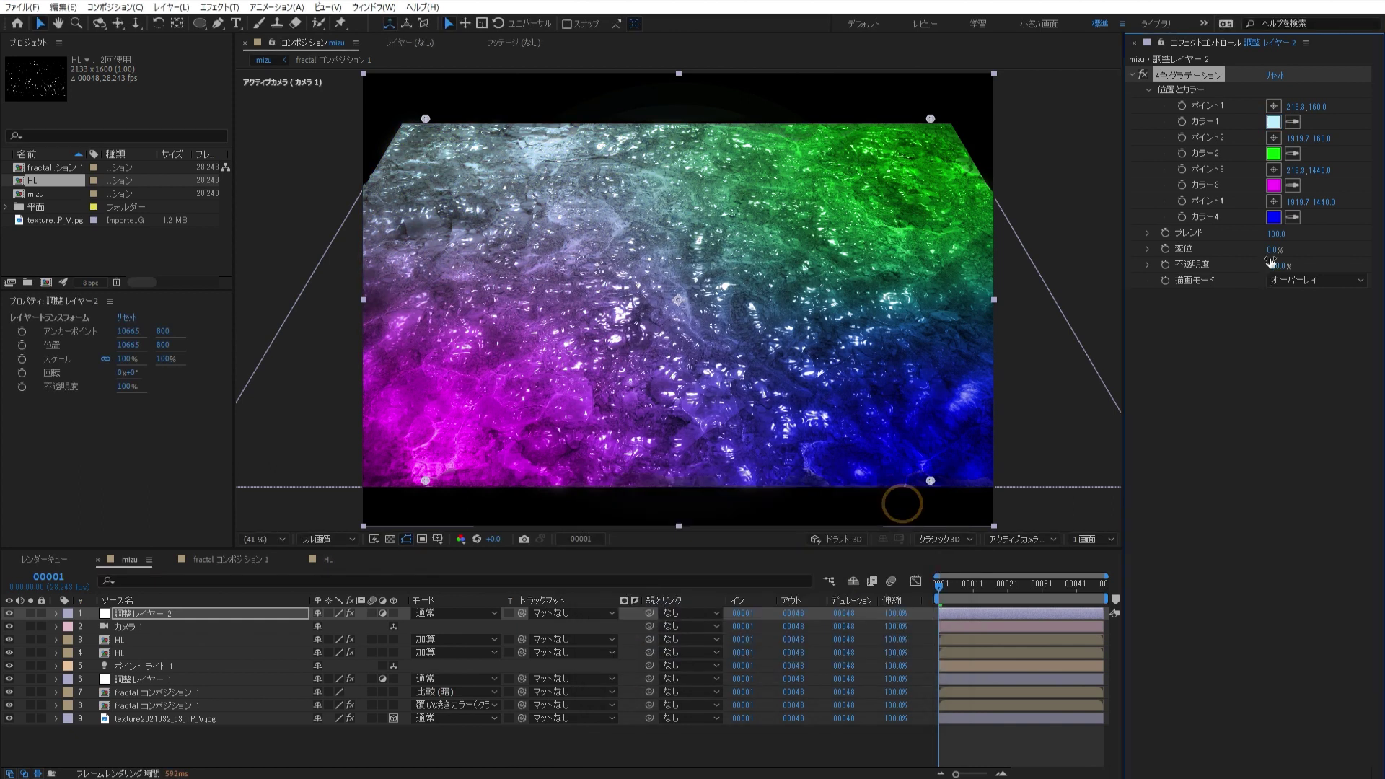
- Change gradient Color 2 from green to a slightly muted cyan
left_click(1274, 154)
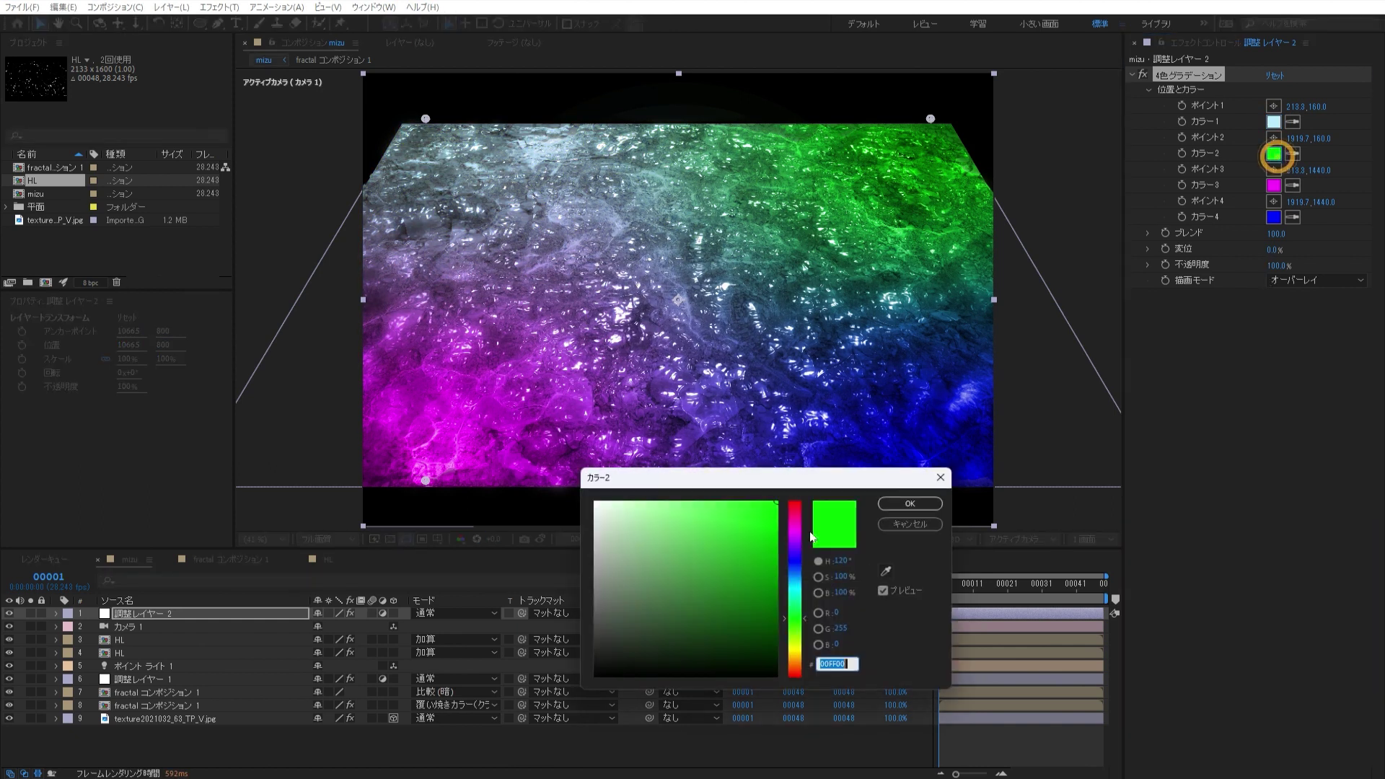
left_click(799, 584)
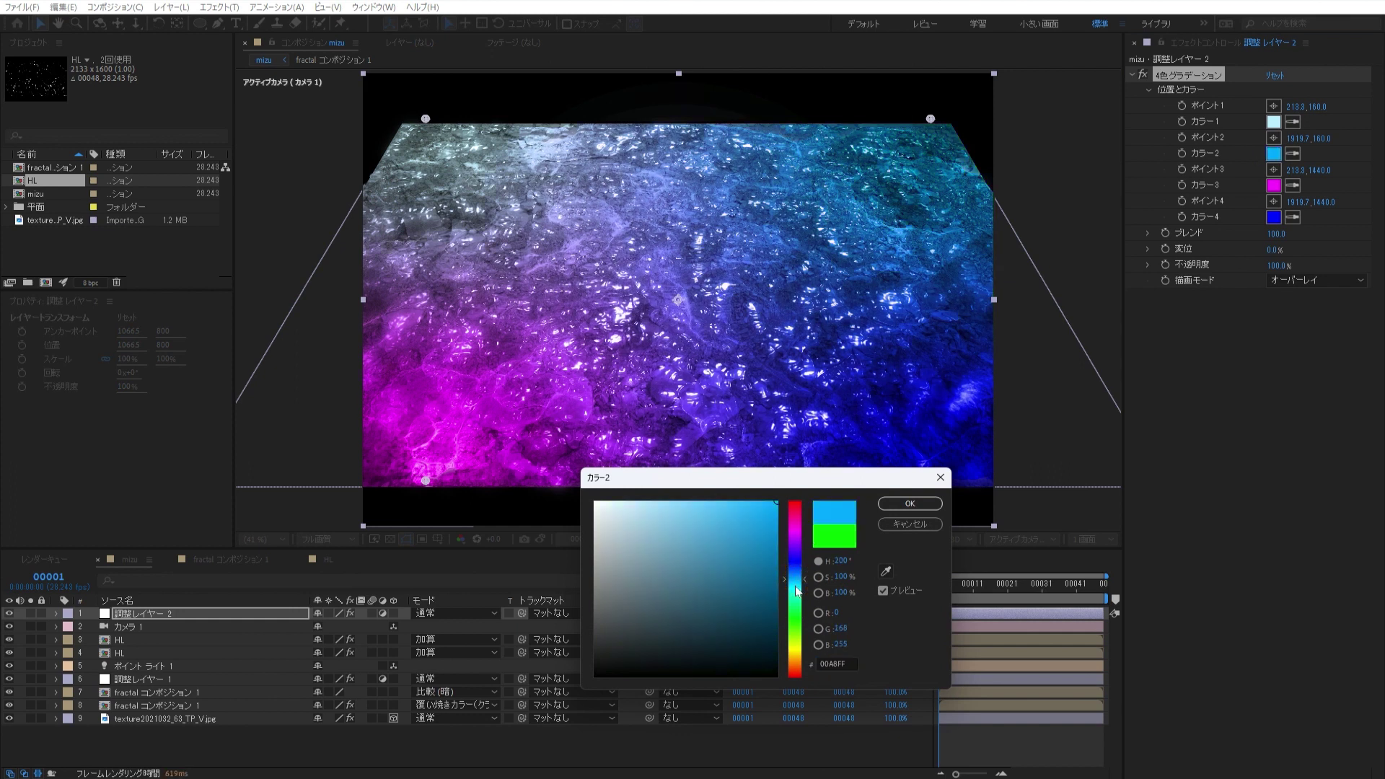
left_click(798, 589)
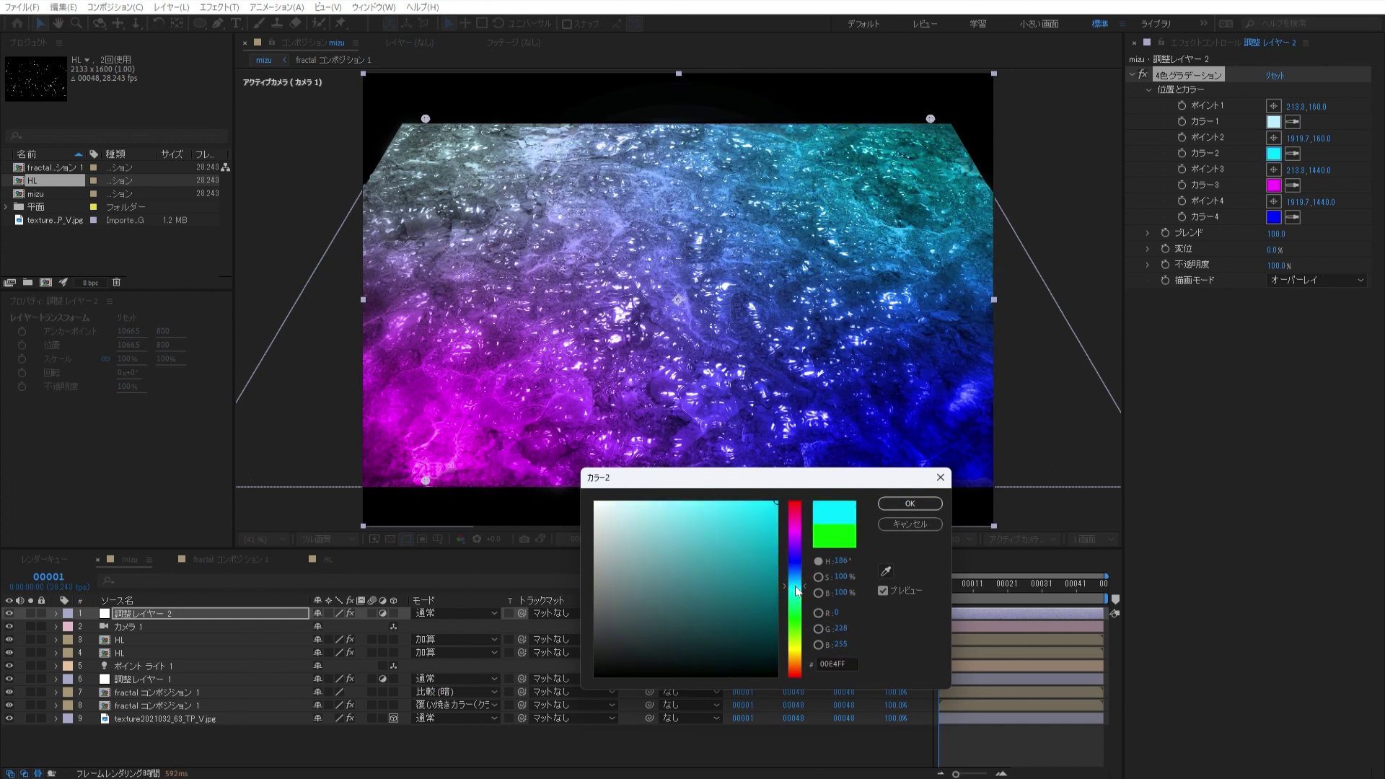
left_click(745, 513)
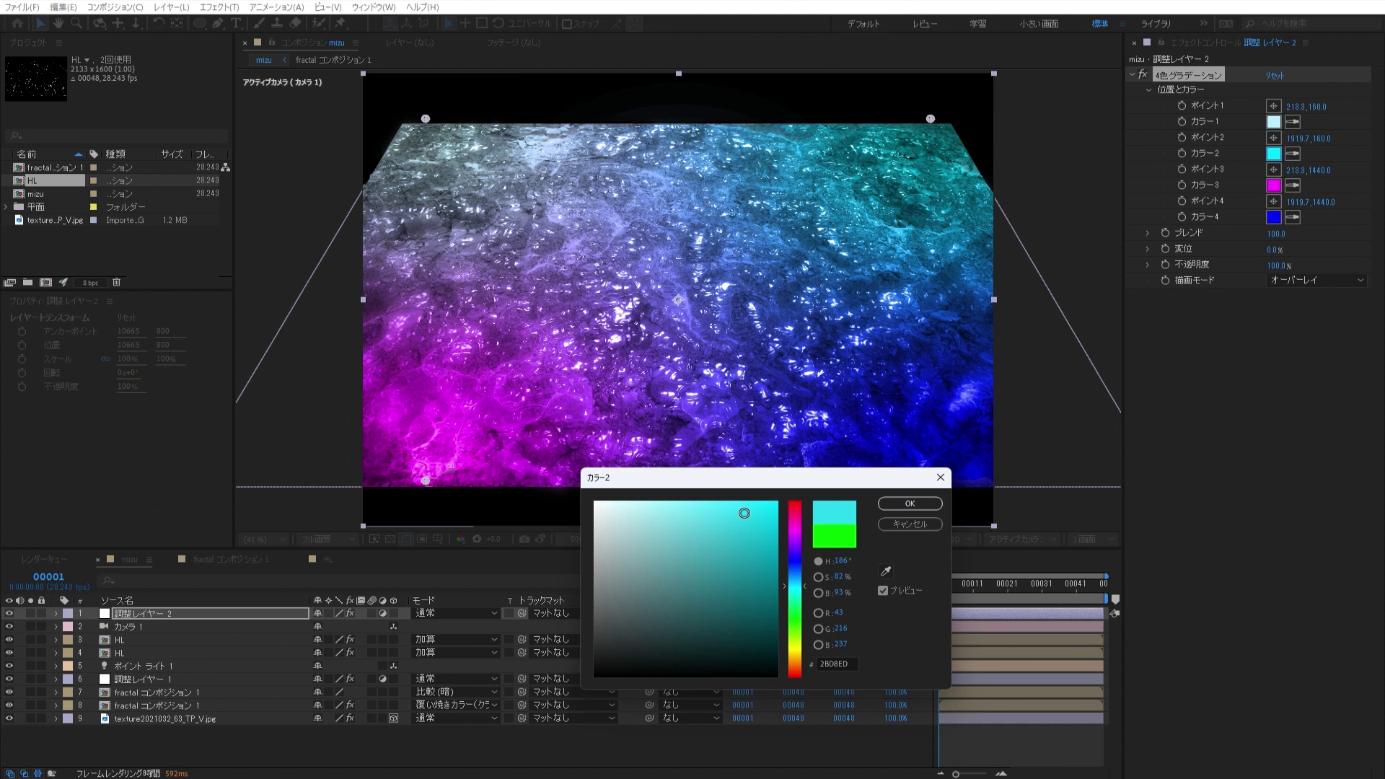
left_click(898, 503)
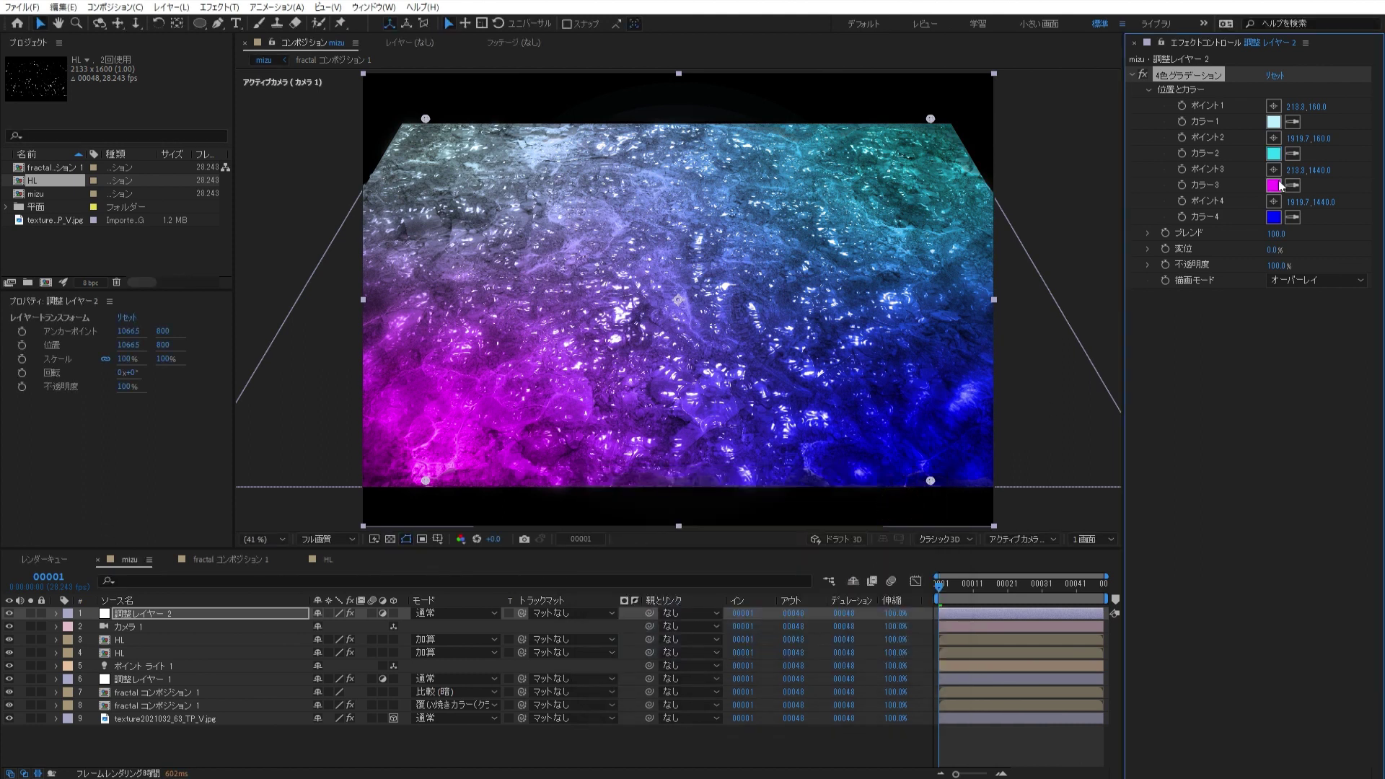
- Change gradient Color 3 from magenta to a slightly brightened dark teal
left_click(1274, 185)
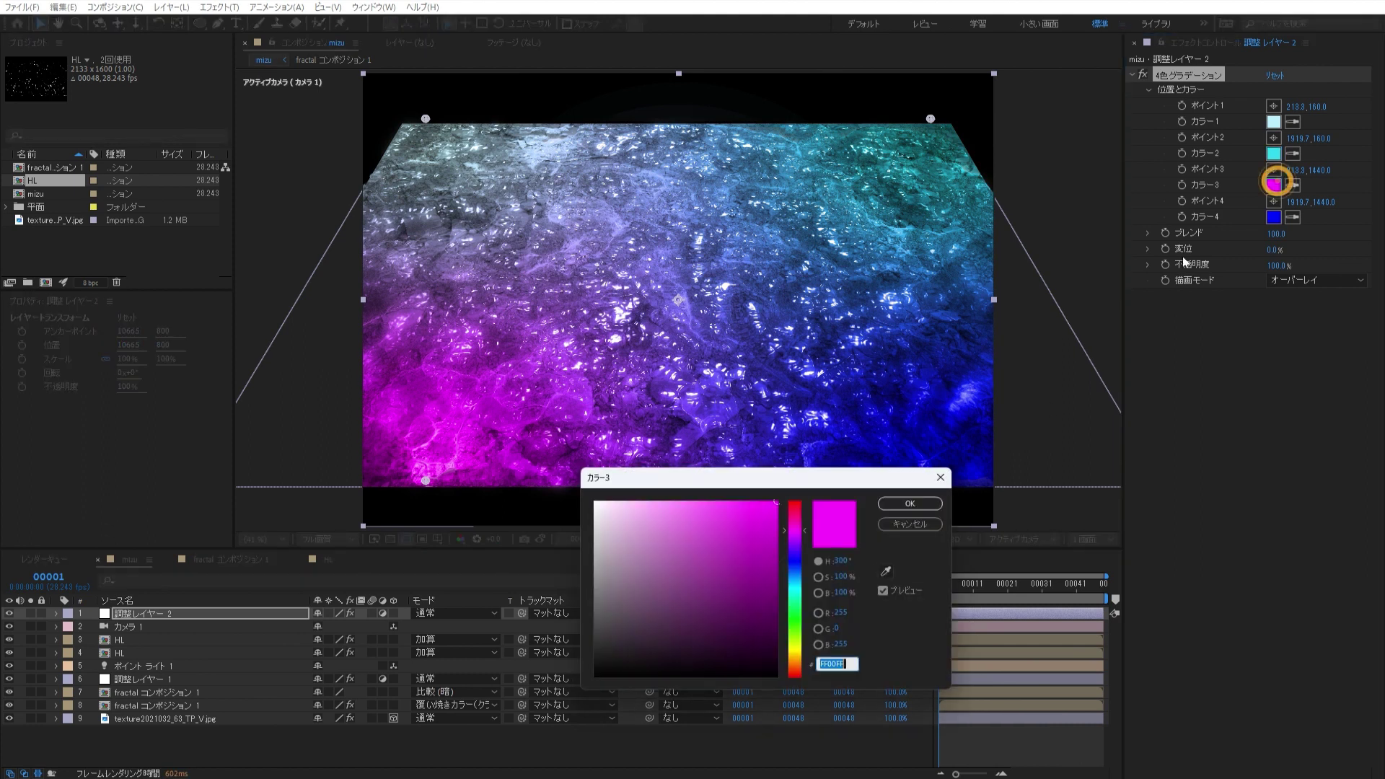
left_click(798, 587)
left_click_drag(654, 629, 688, 600)
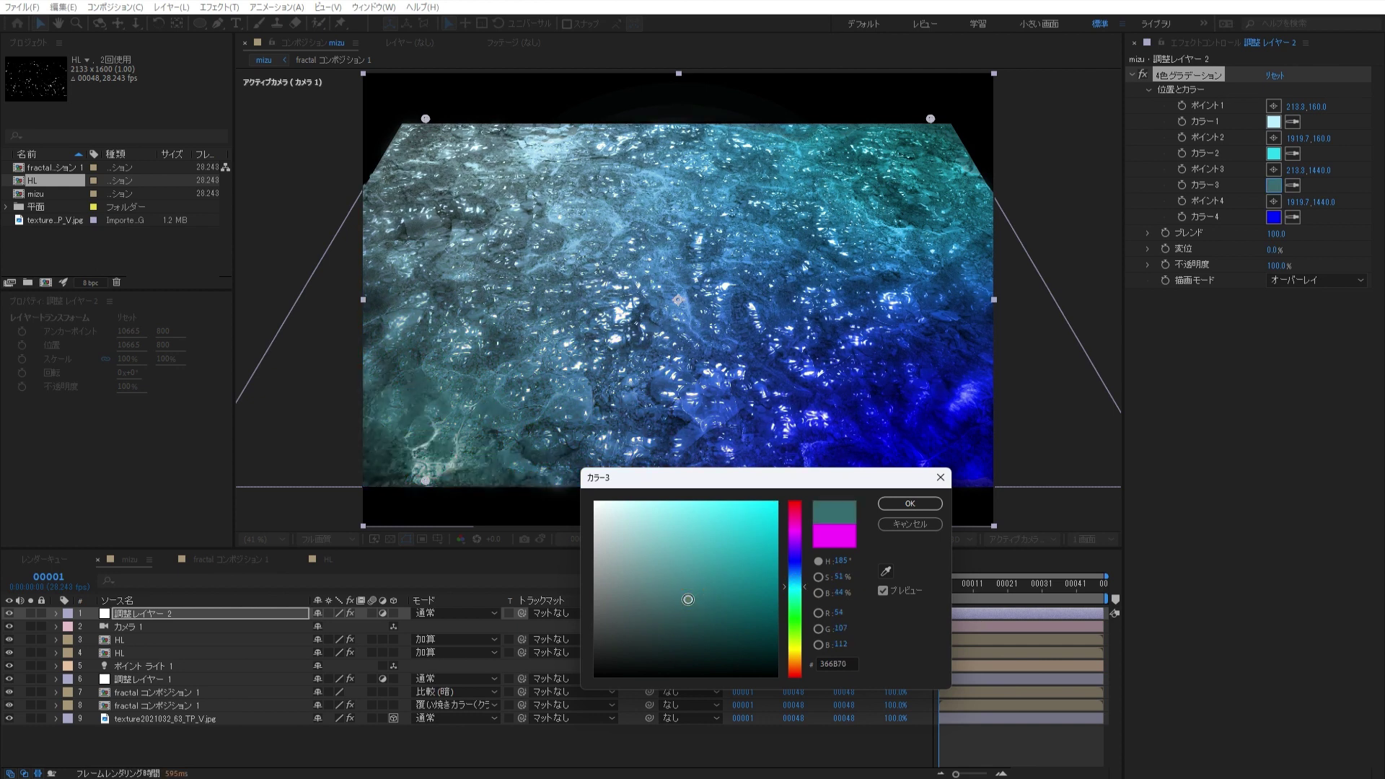
left_click(715, 588)
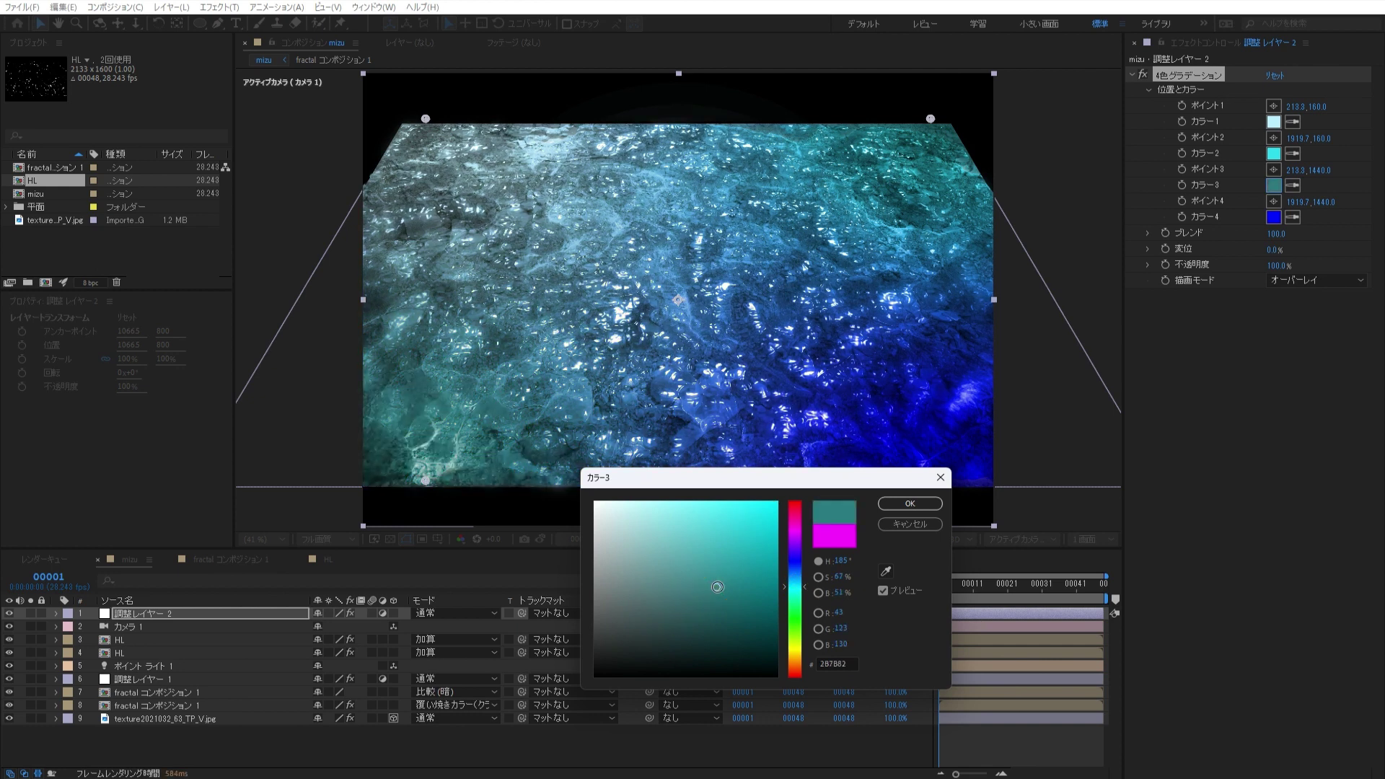
left_click(895, 505)
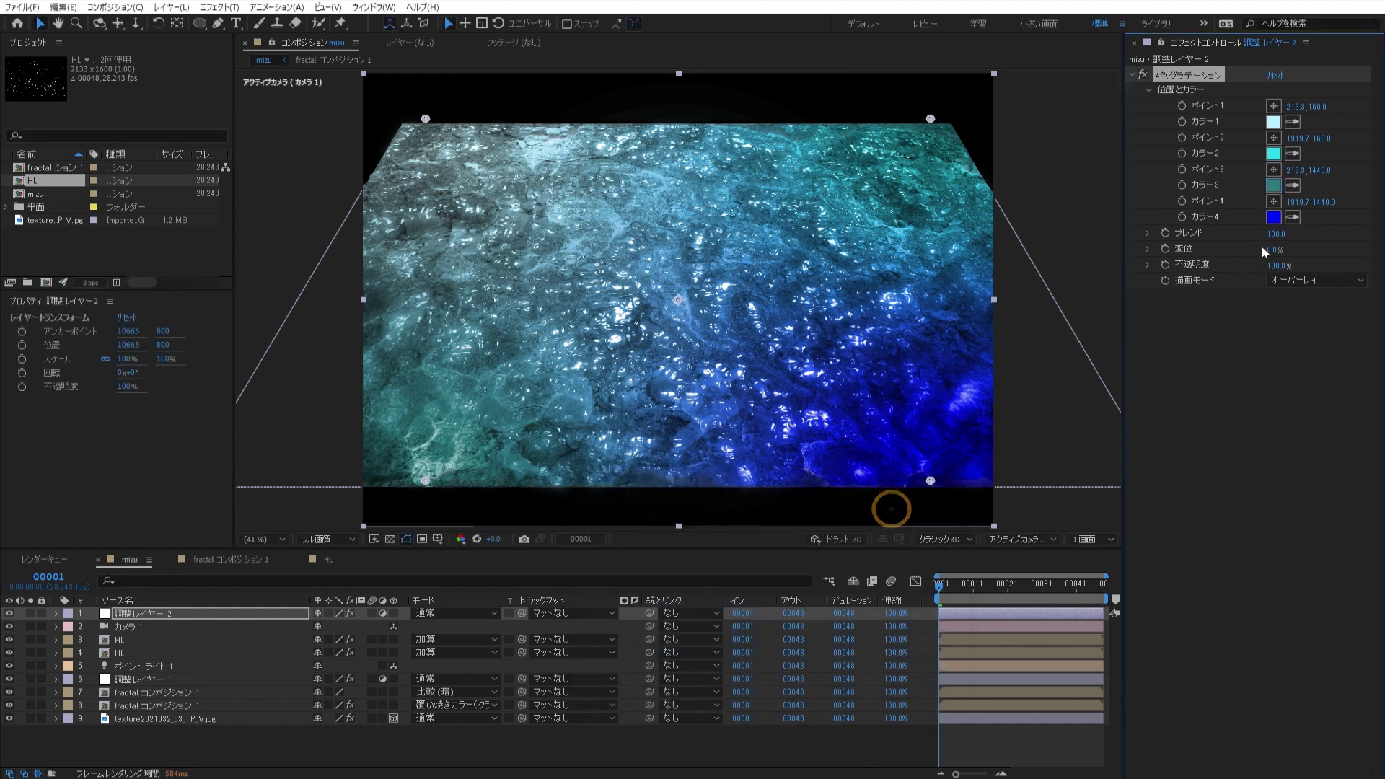
- Recolour gradient Color 4 to a slate blue at hue 220°
left_click(1274, 218)
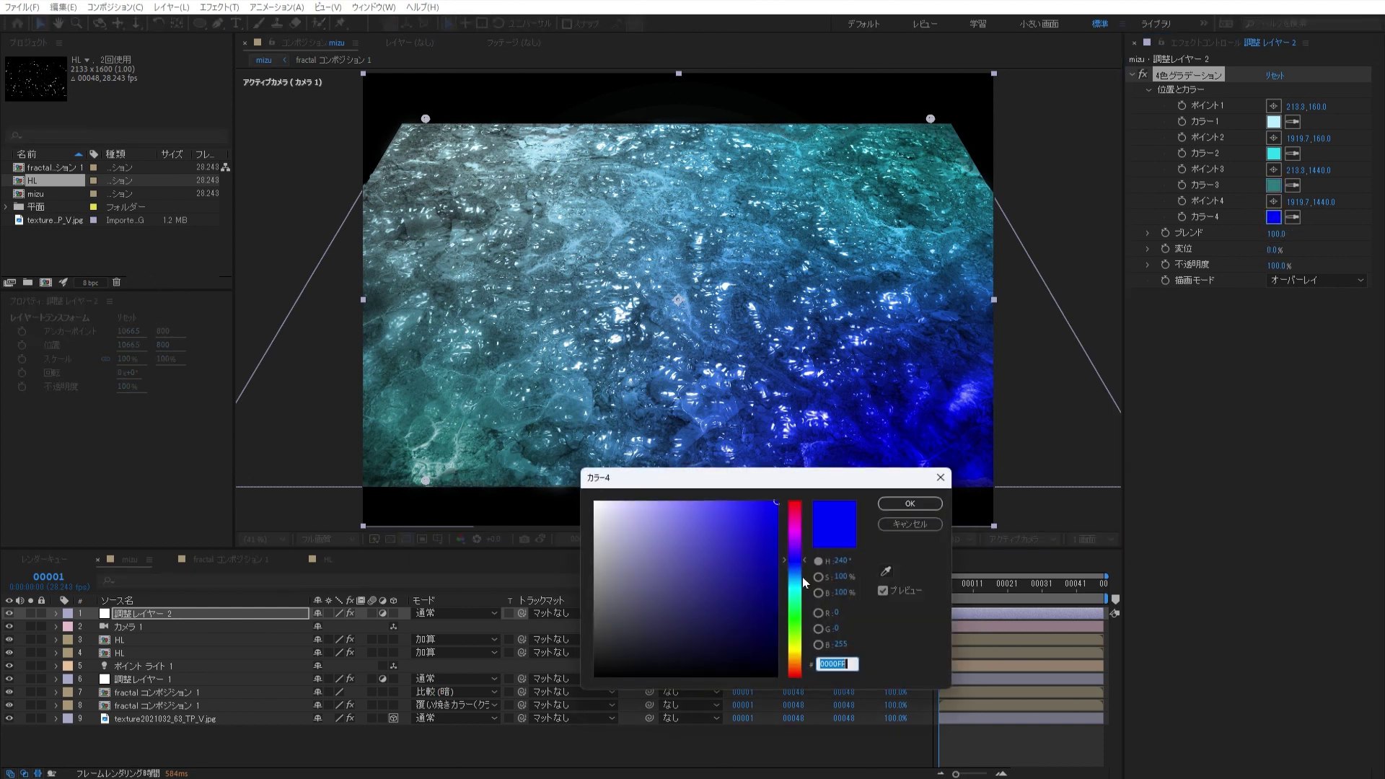
left_click(728, 592)
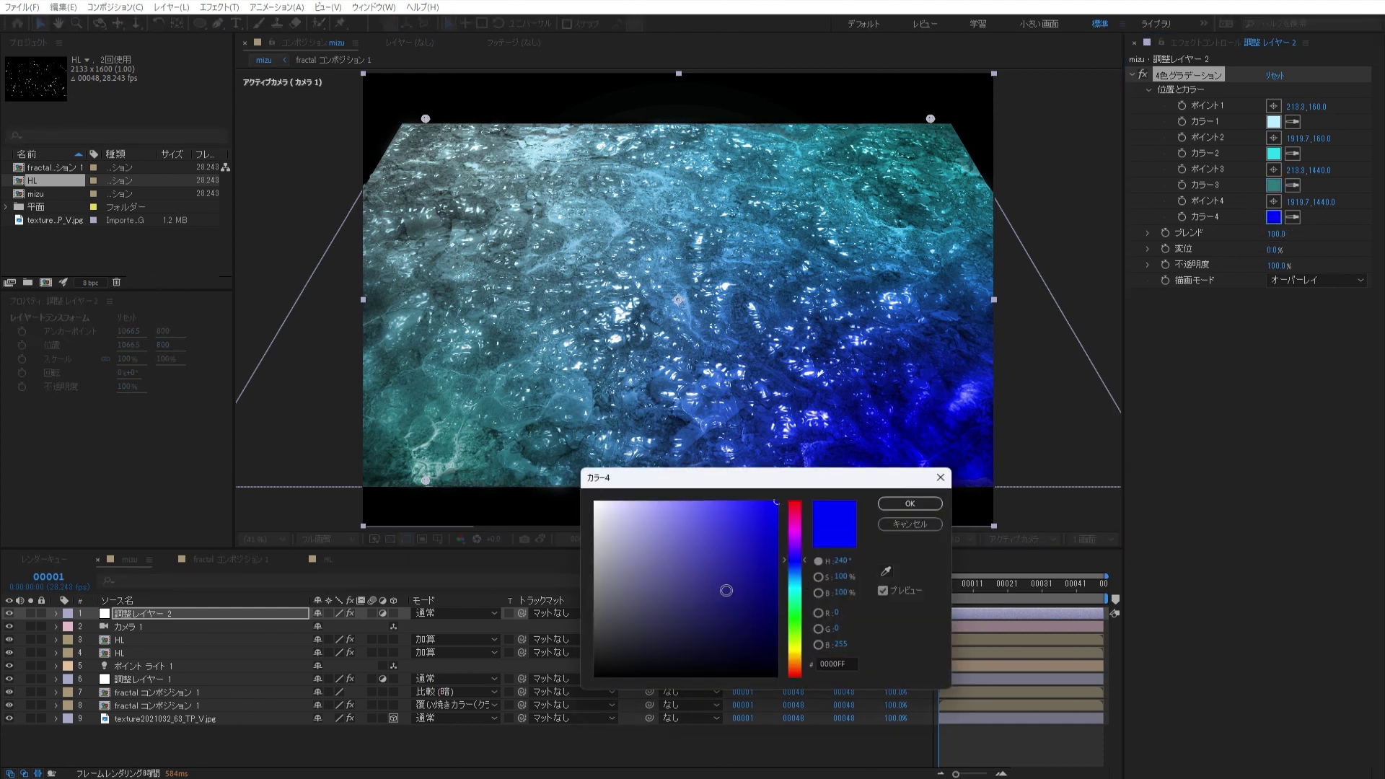
left_click(797, 565)
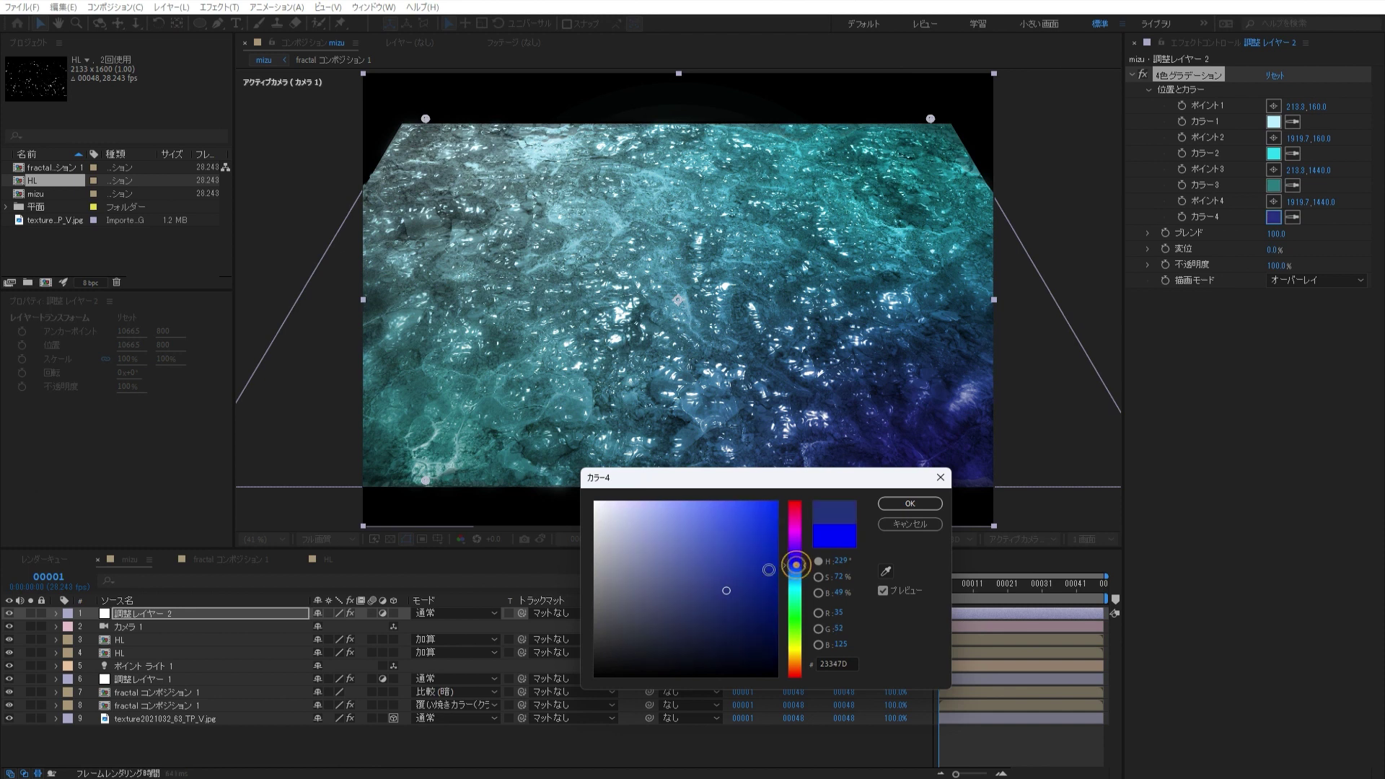
left_click(693, 583)
left_click(695, 585)
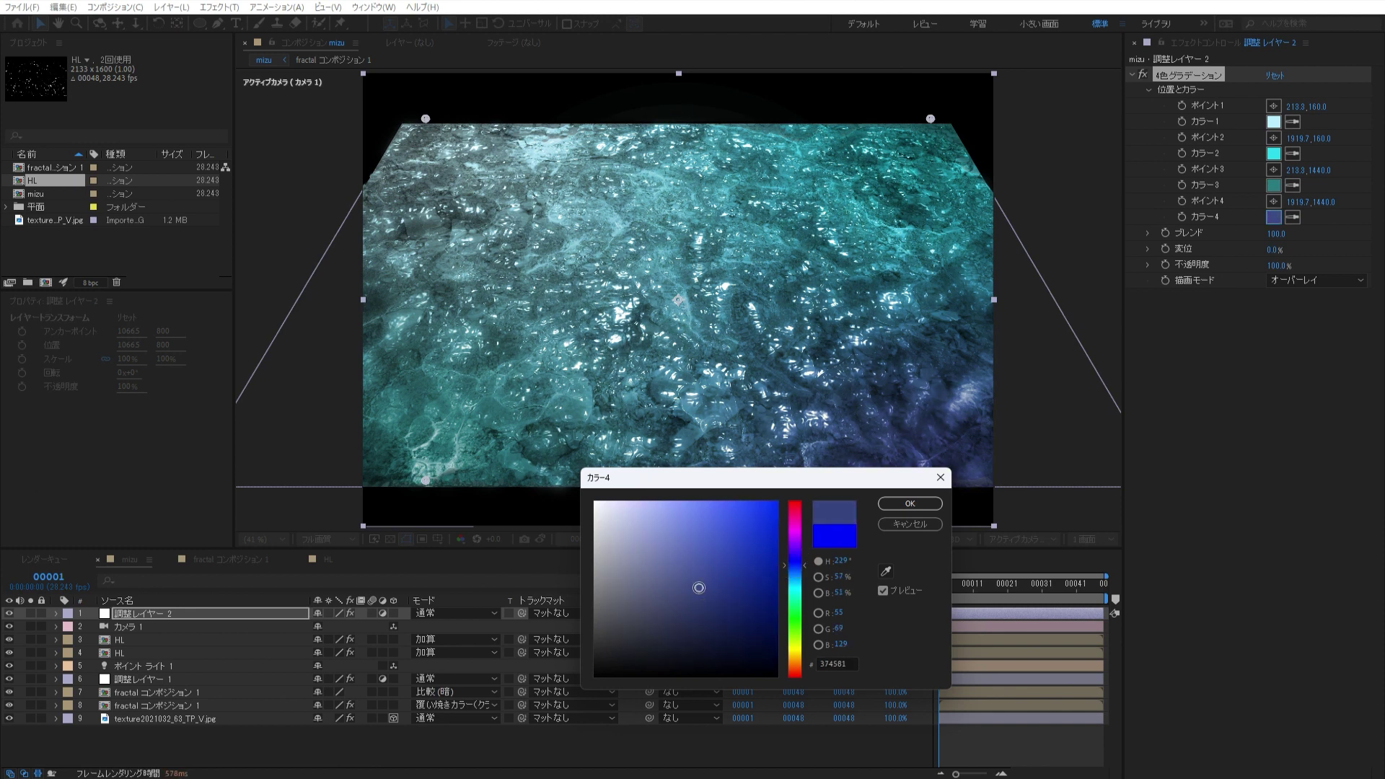
left_click(704, 577)
left_click(797, 573)
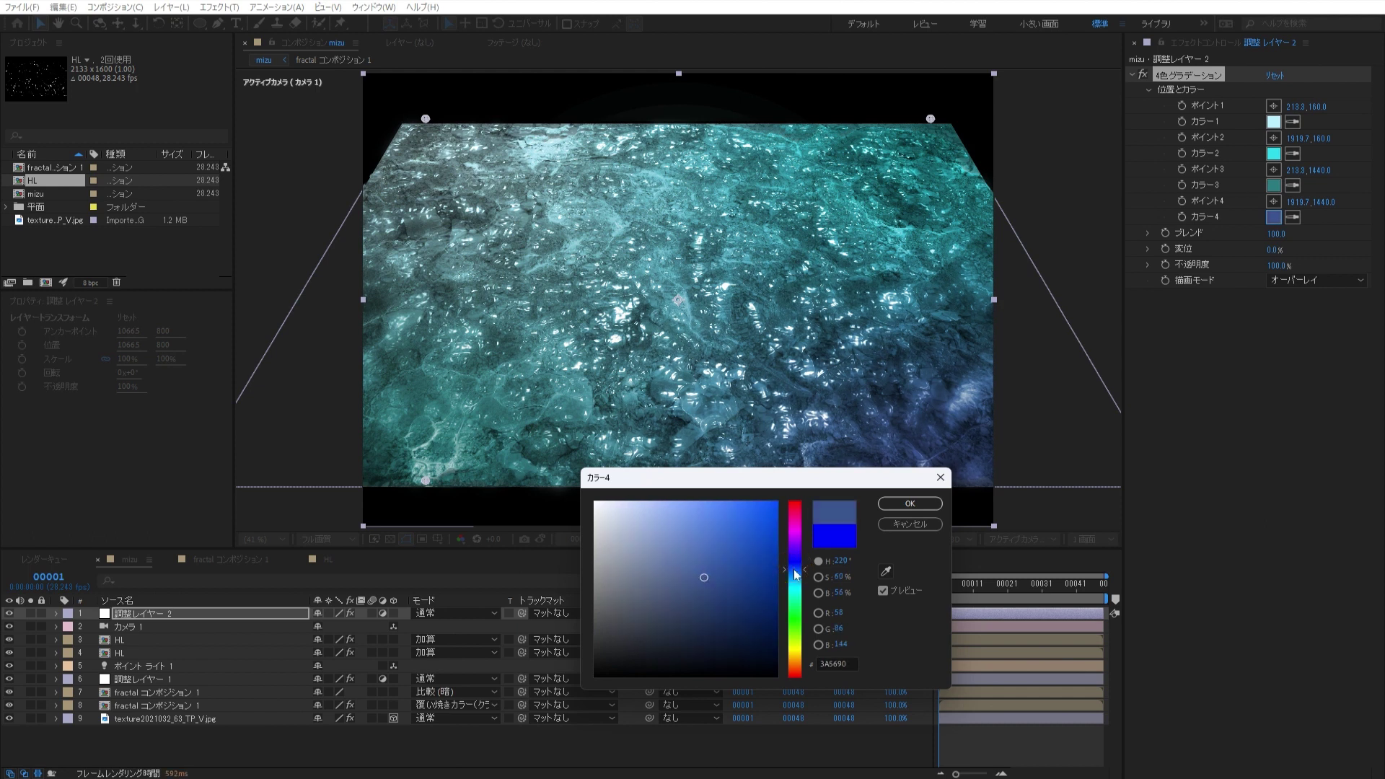
left_click(902, 498)
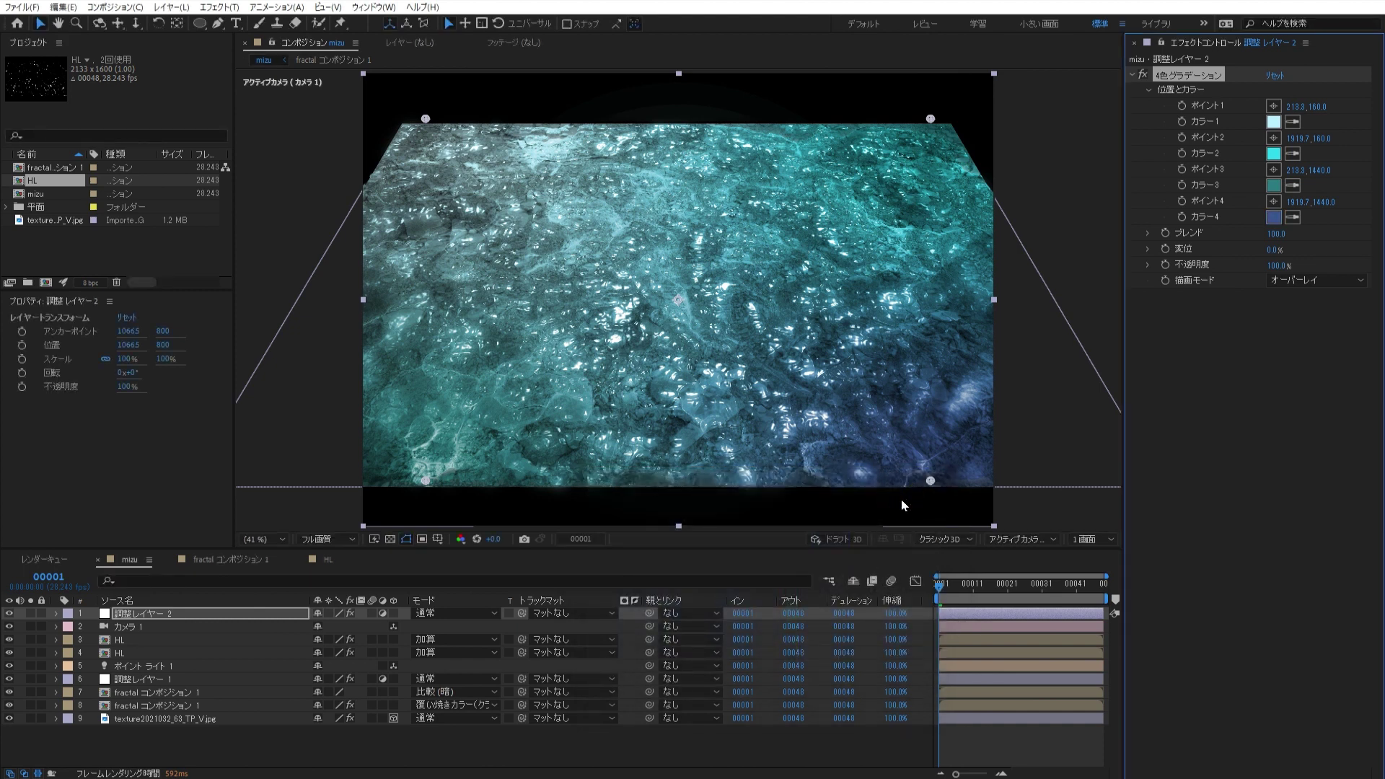
- Add a Stylize > Glow to the adjustment layer with radius 200 and Screen operation
left_click(209, 9)
left_click(331, 343)
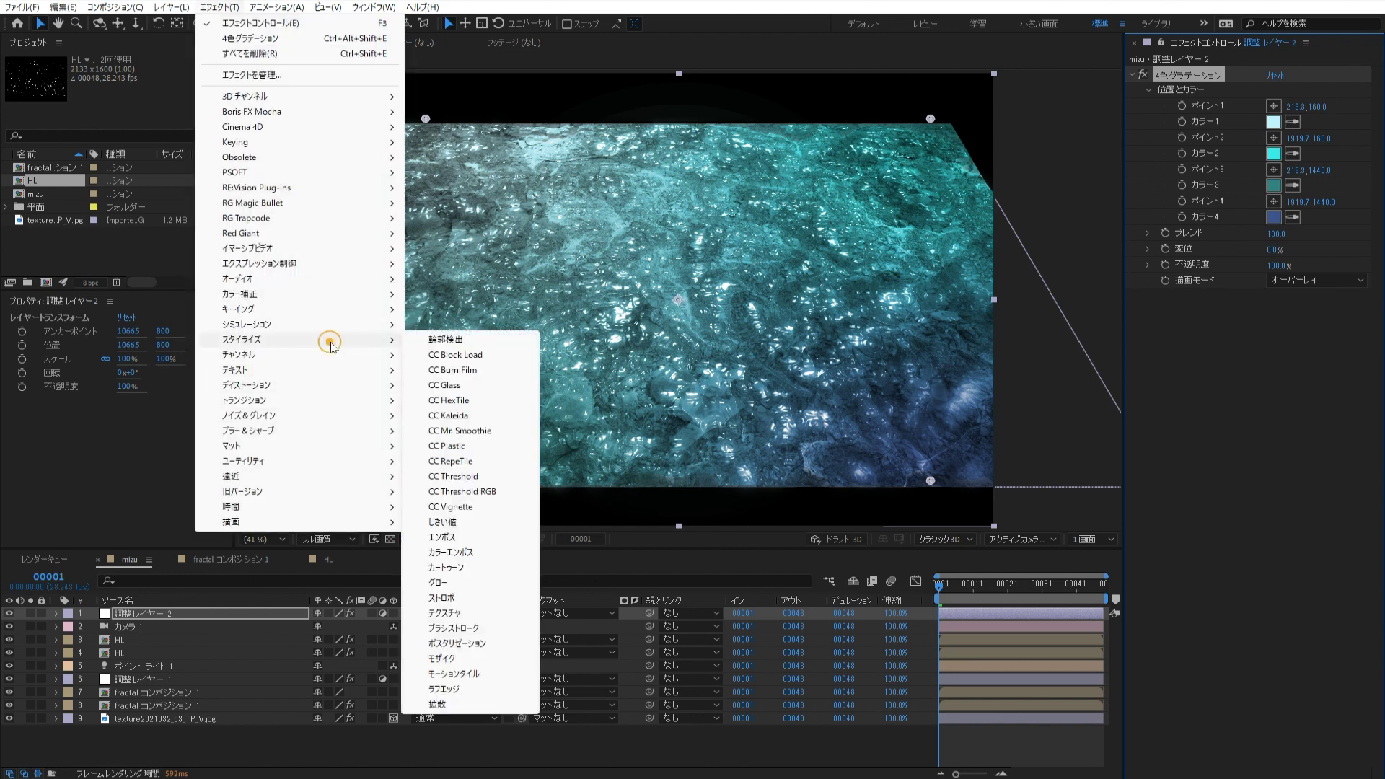
left_click(522, 586)
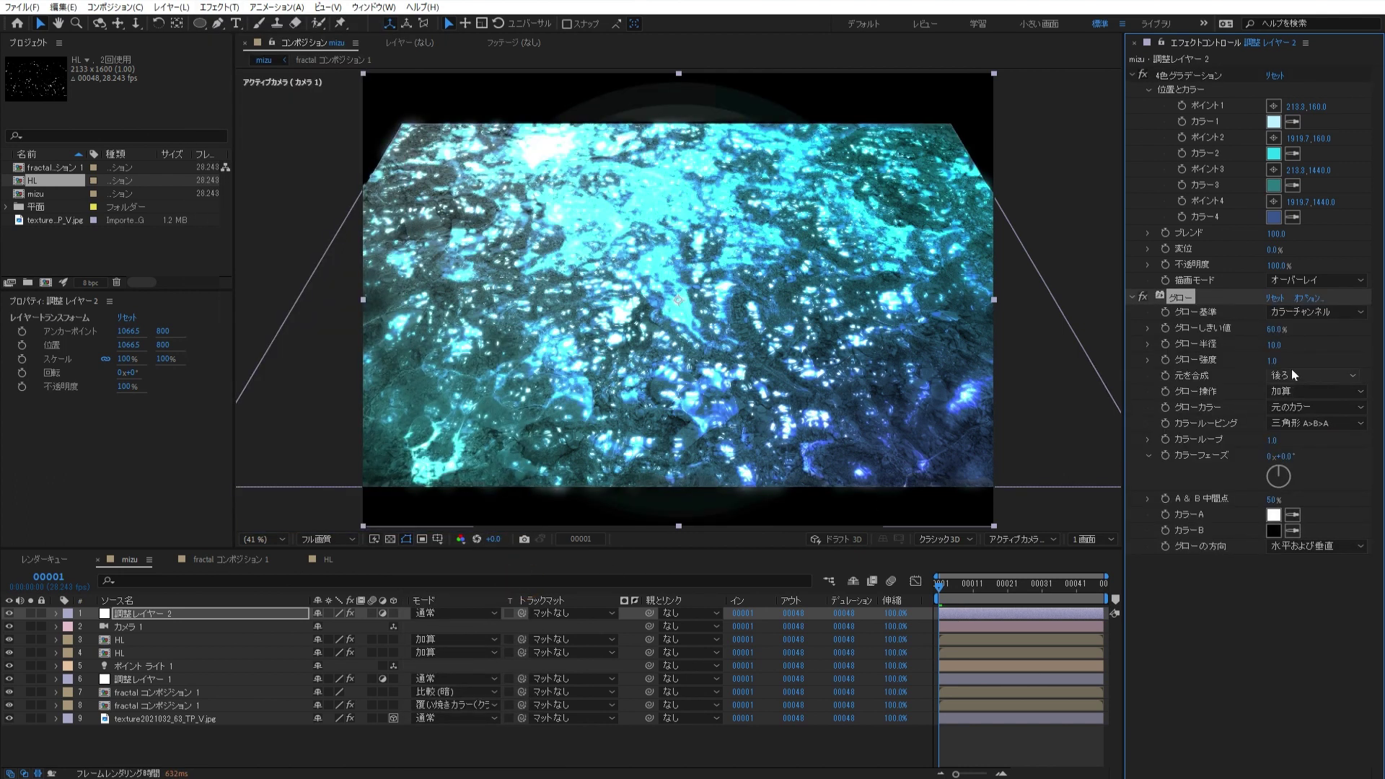
type("200")
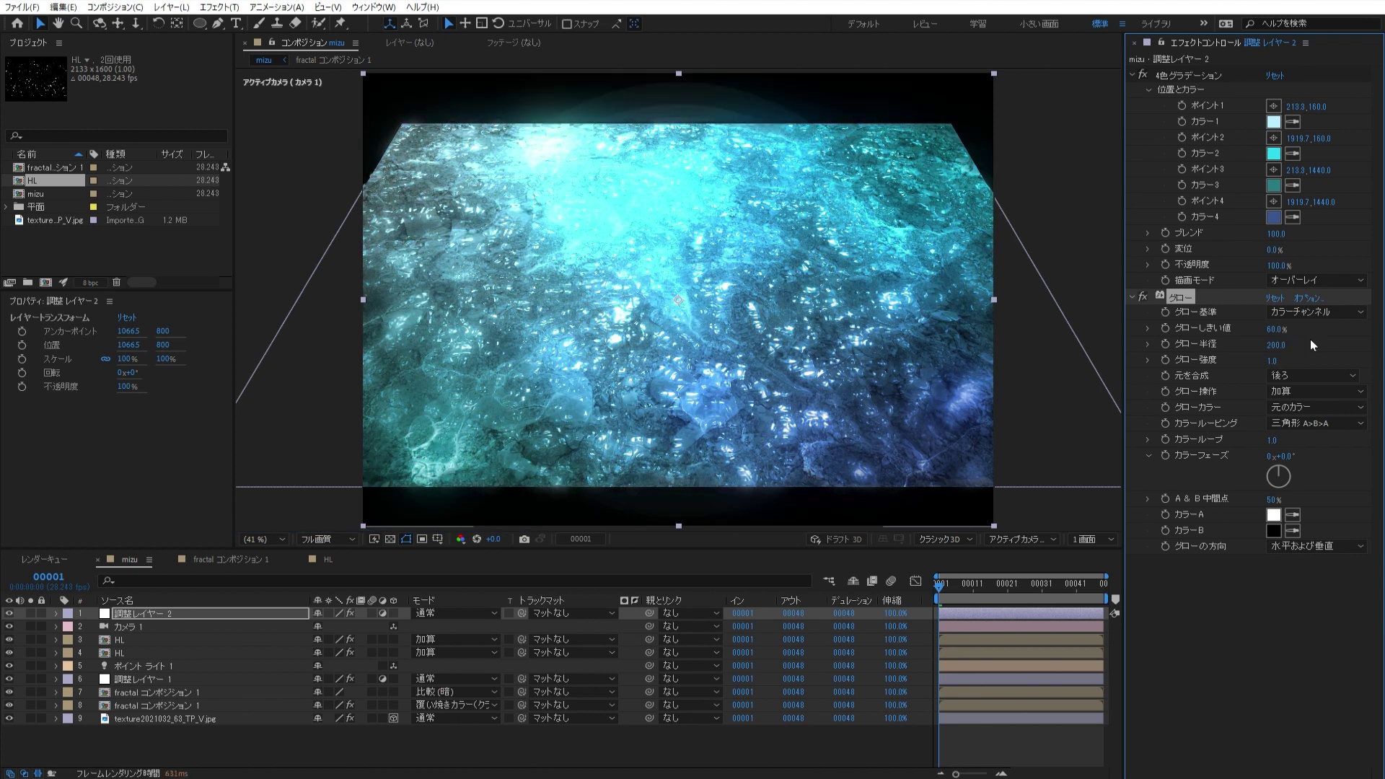
left_click(1309, 391)
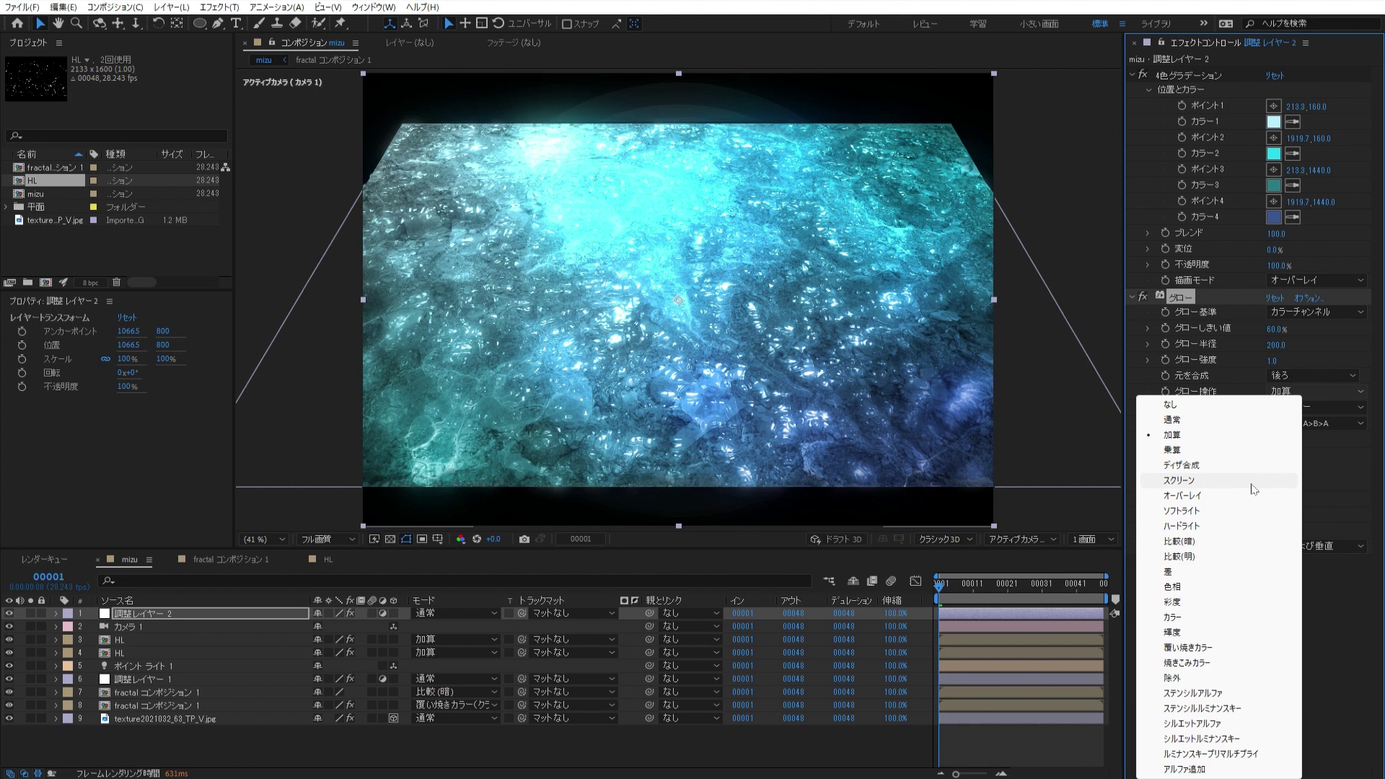
left_click(1254, 481)
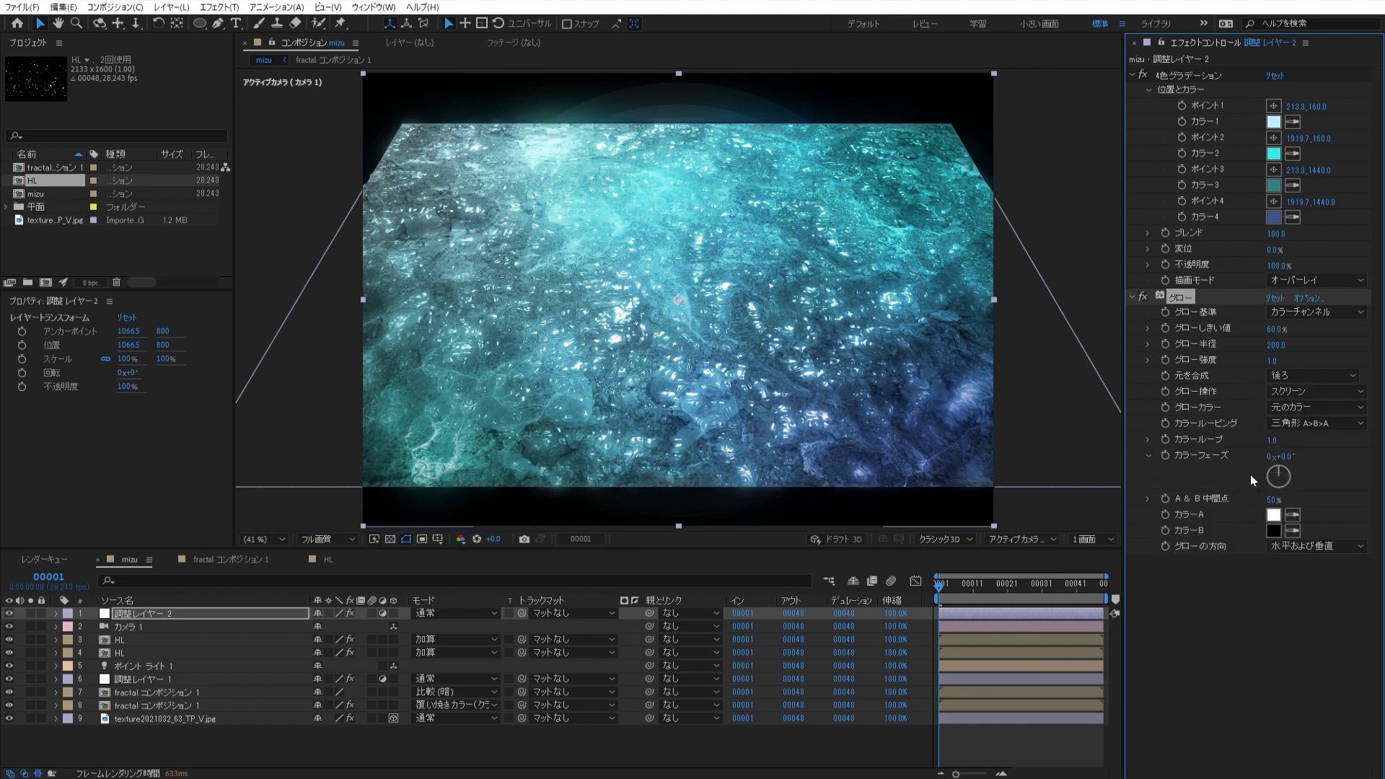
- Lower the 4-Color Gradient's opacity to 50% and preview the result
left_click(1276, 265)
type("50")
key("Return")
left_click(1033, 739)
key("space")
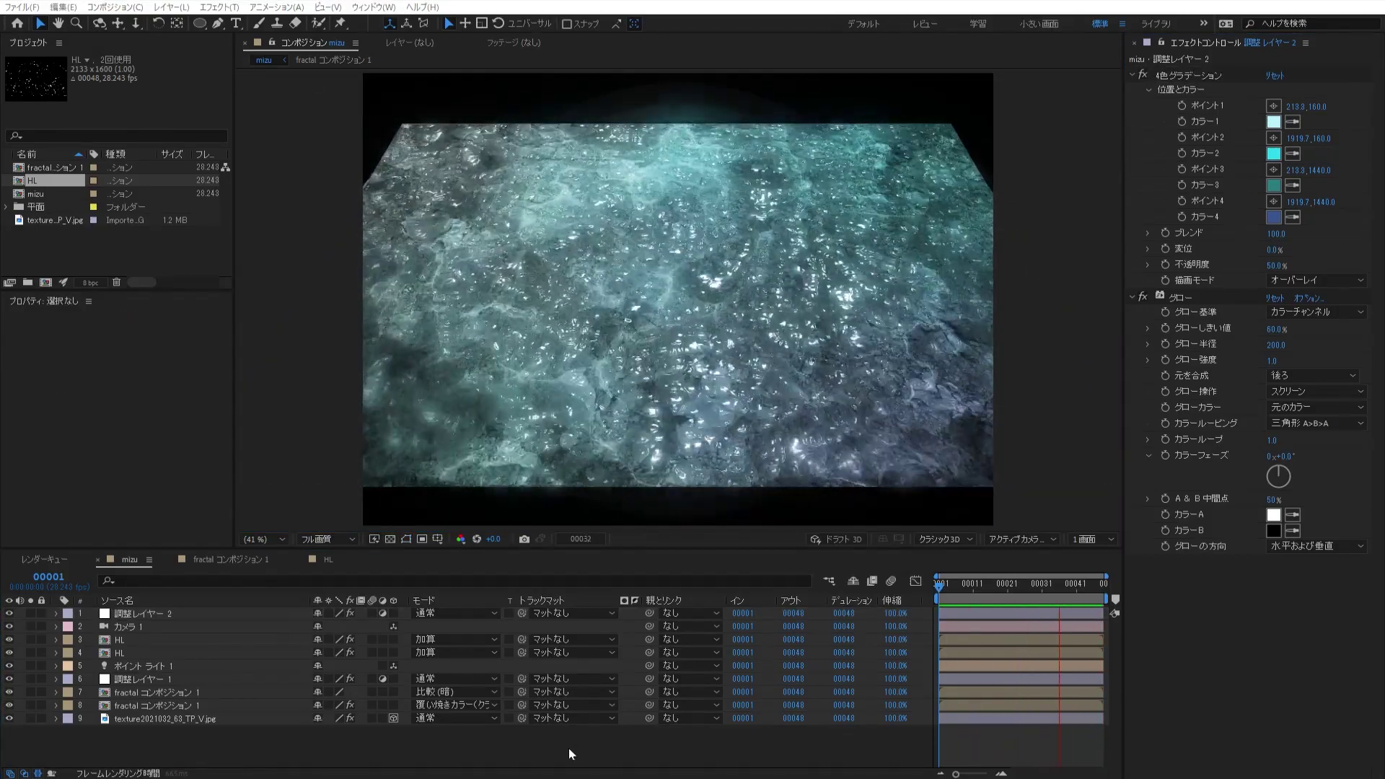
- Stop the preview and nest the mizu comp into a new composition, mizu 2
left_click(1002, 585)
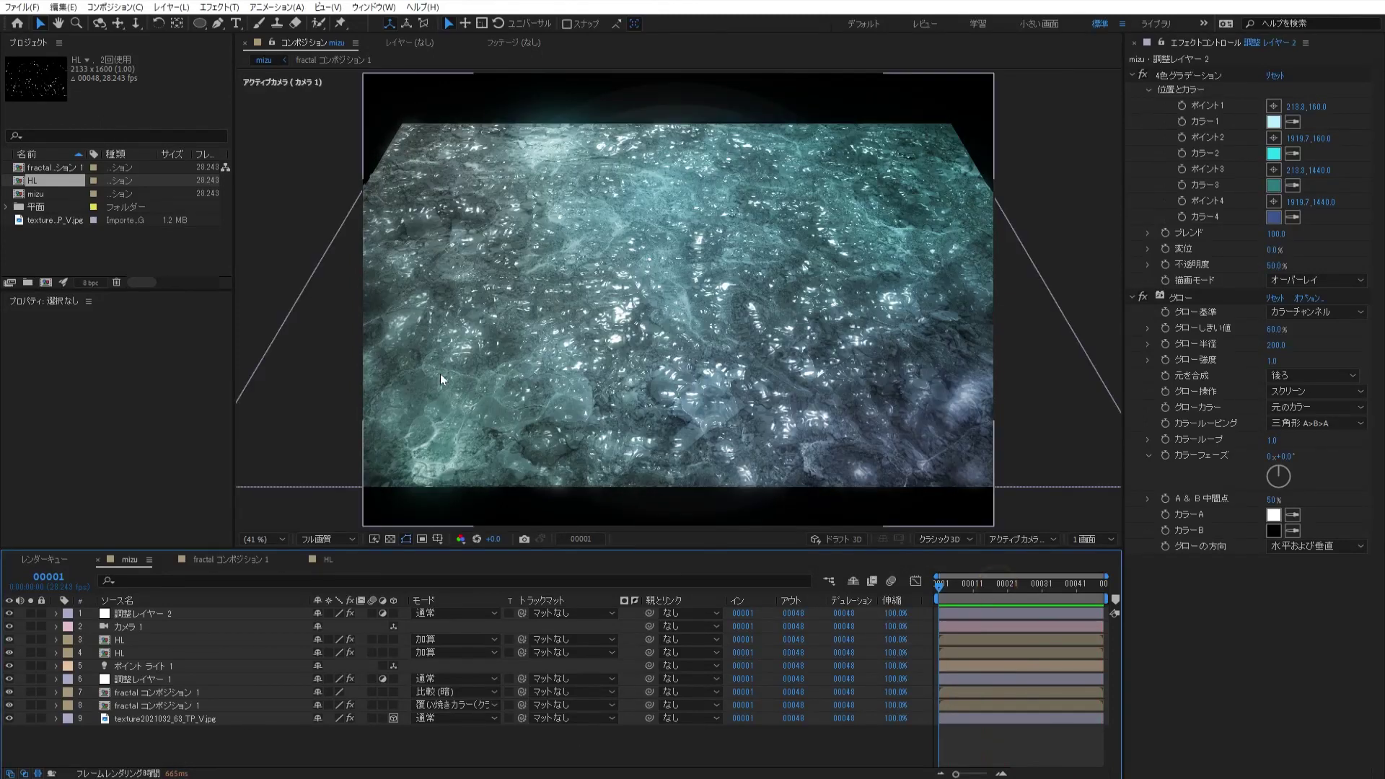
left_click(37, 194)
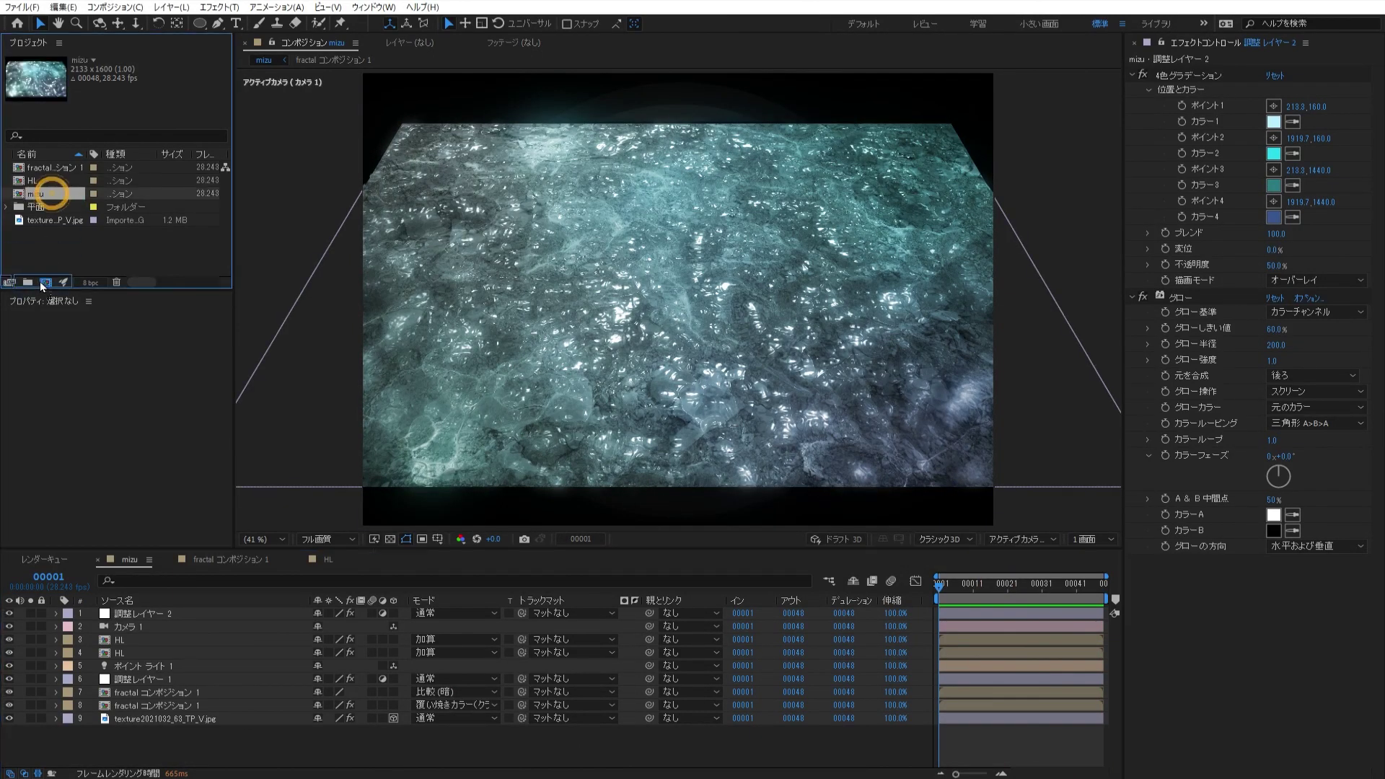
left_click_drag(40, 281, 41, 283)
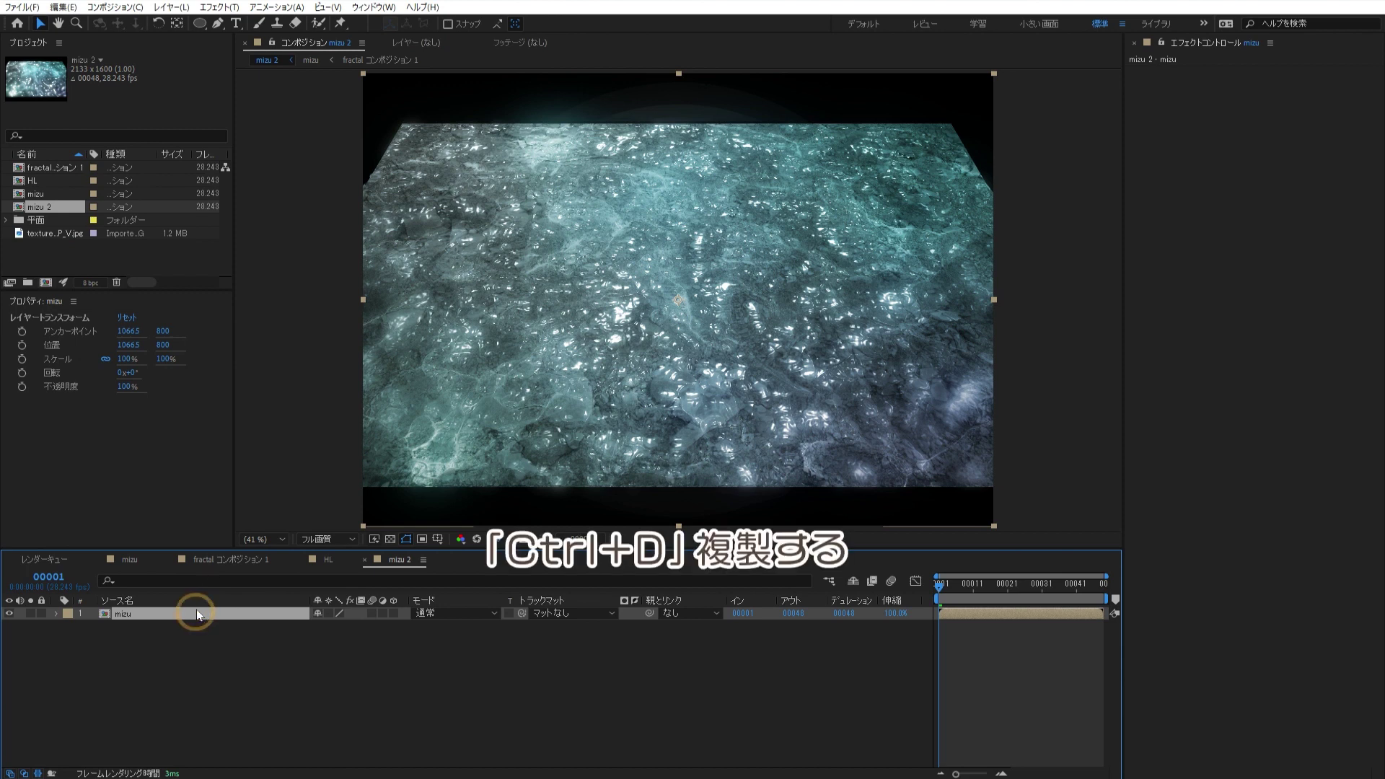
- Duplicate the mizu layer and set the top copy to Overlay at 30% opacity
key("ctrl+d")
left_click(454, 614)
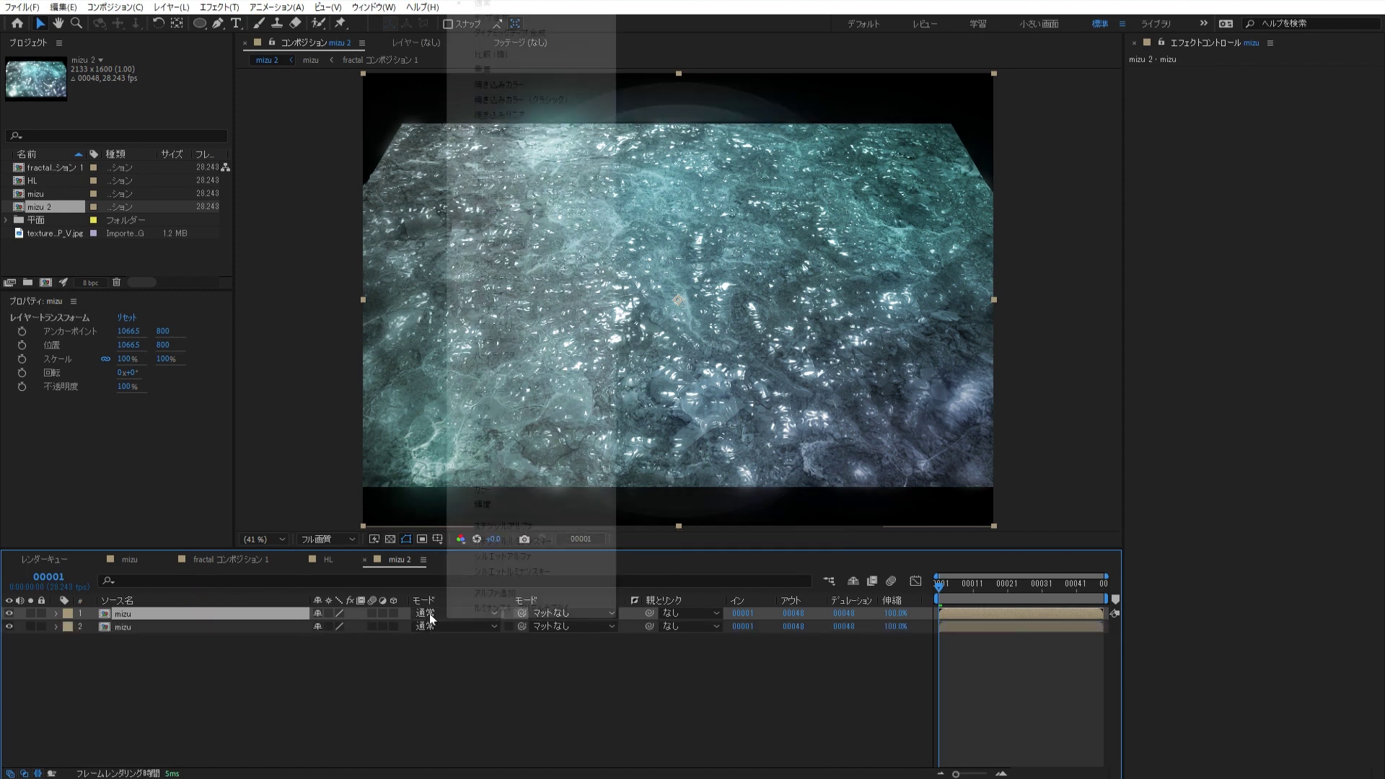
left_click(503, 267)
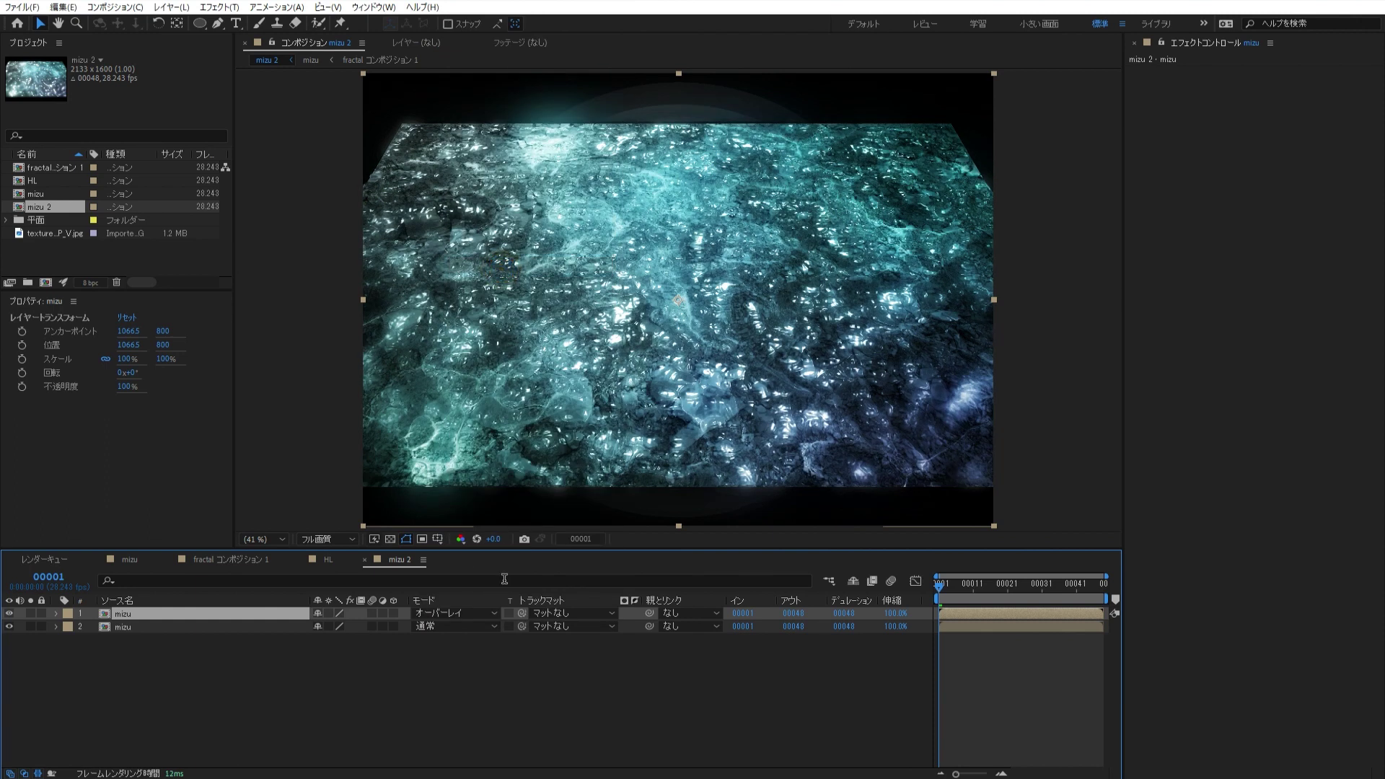
key("t")
left_click(325, 626)
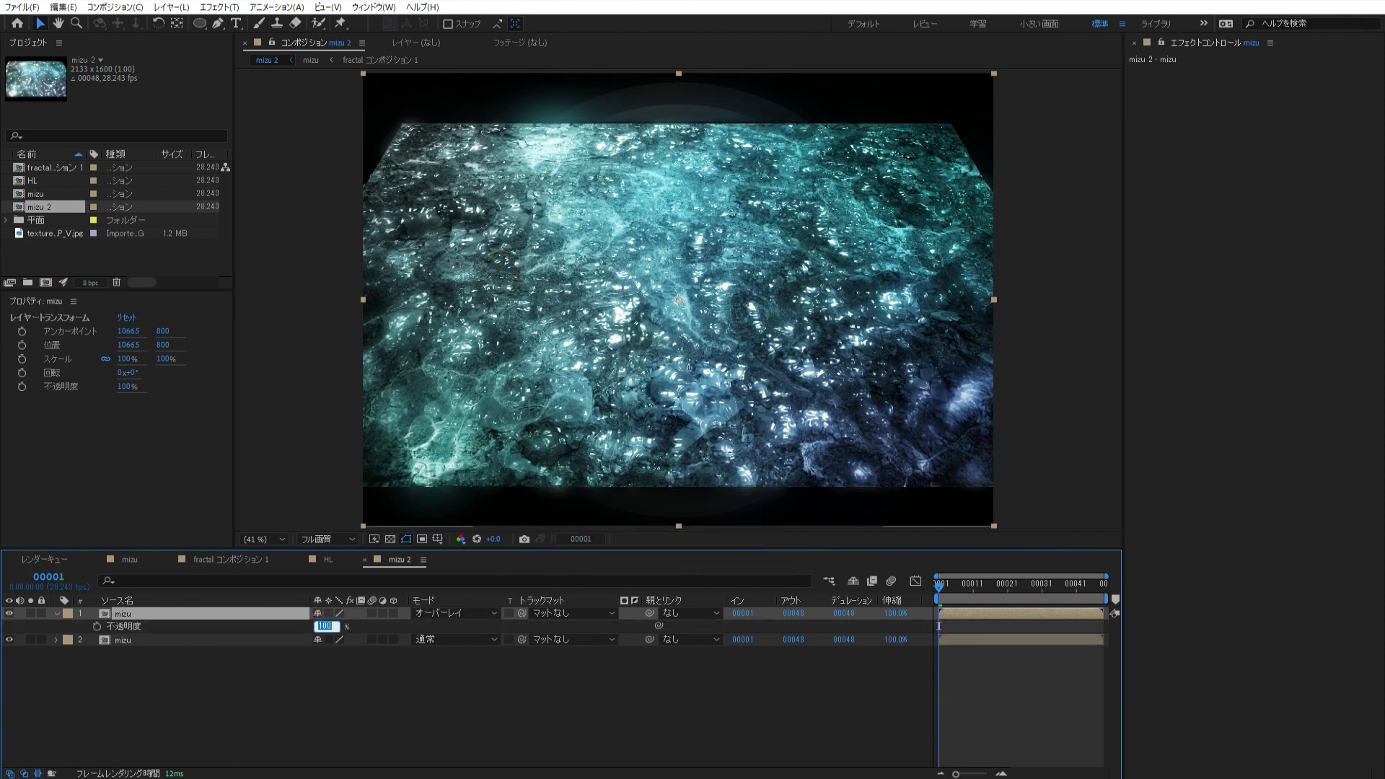
type("30")
key("Return")
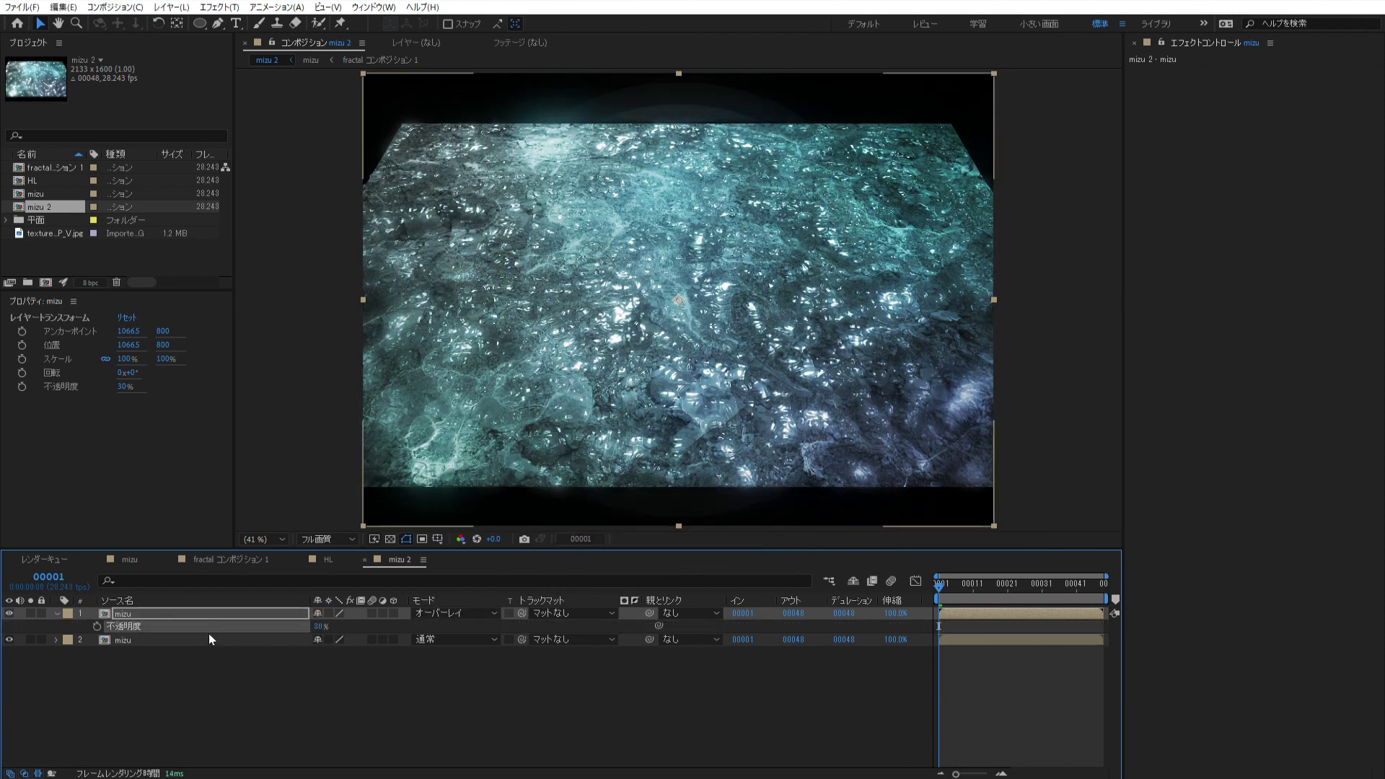
left_click(206, 639)
- Glow the lower mizu layer: threshold 40%, radius 800, intensity 0.5, Screen operation
left_click(218, 8)
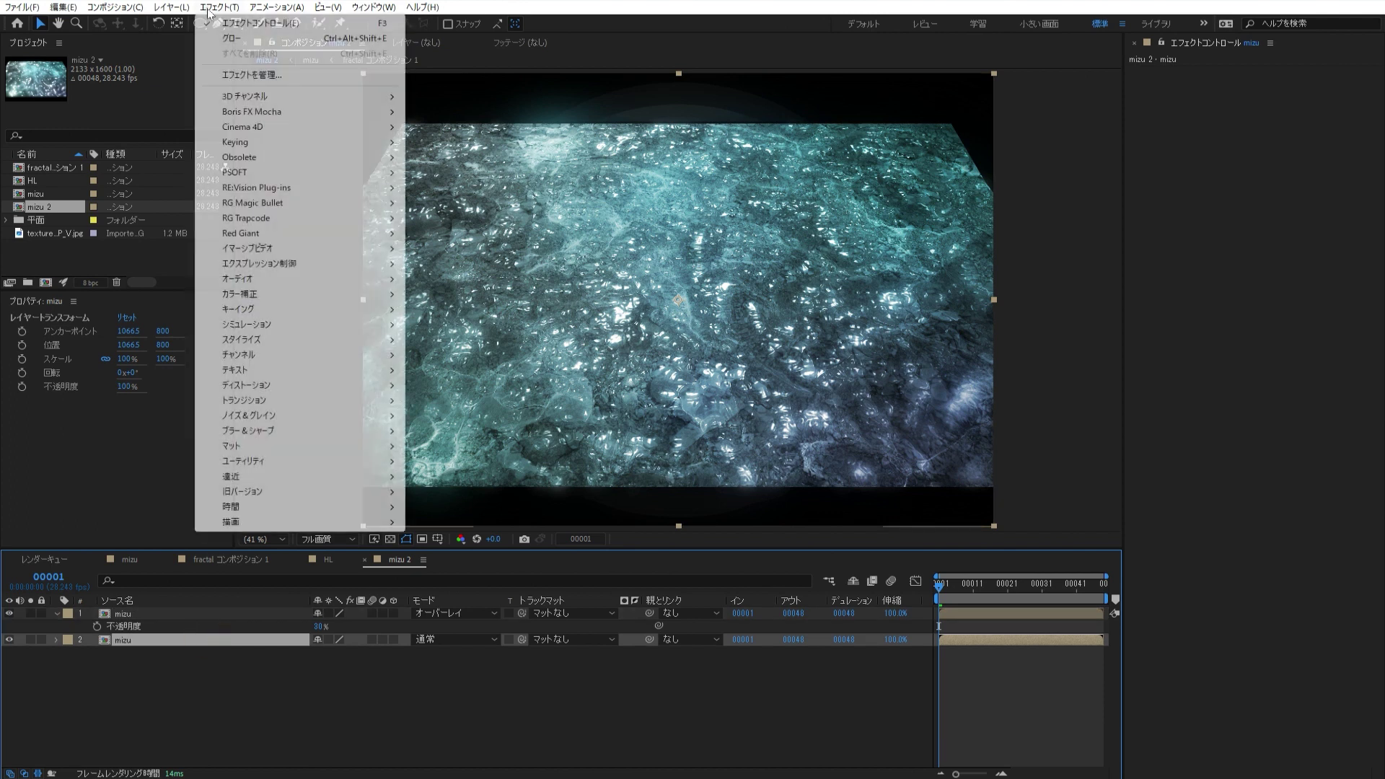
mouse_move(349, 342)
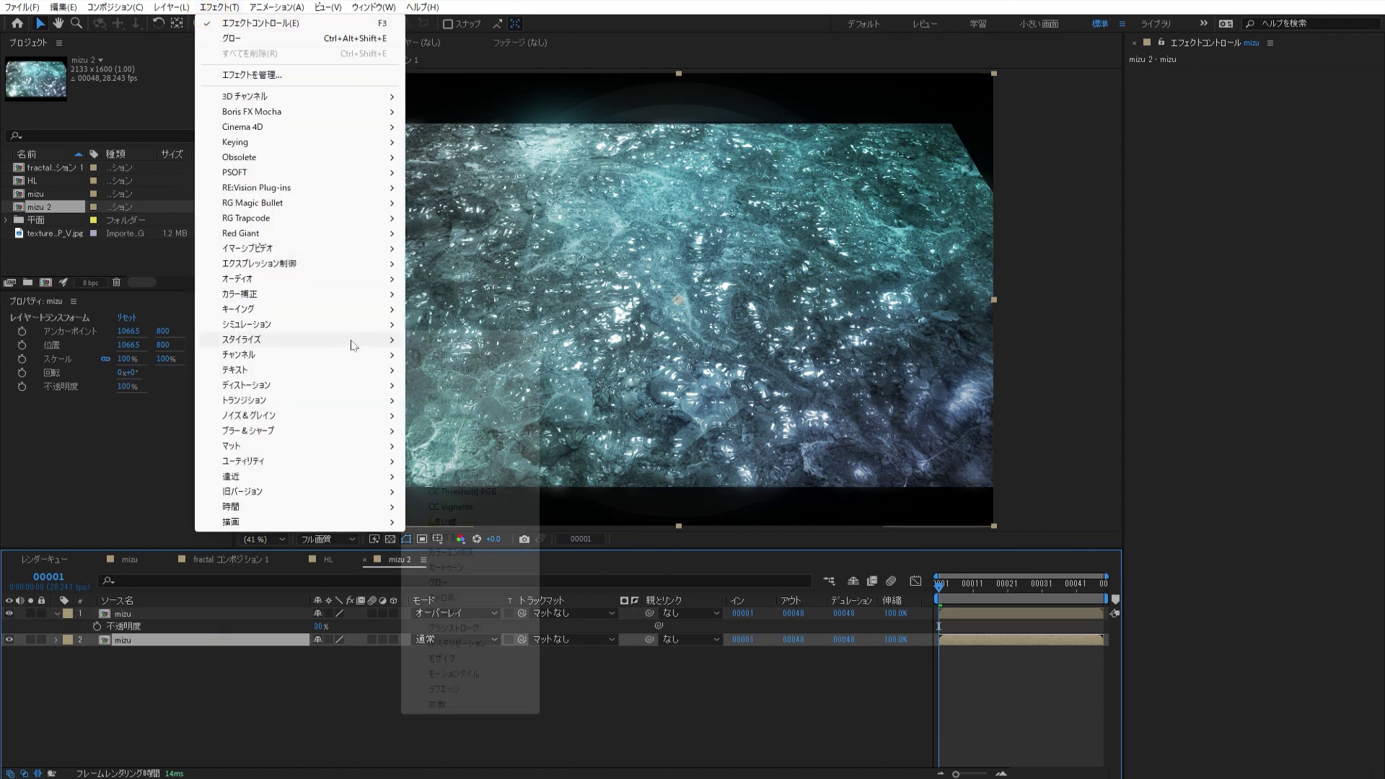
left_click(515, 581)
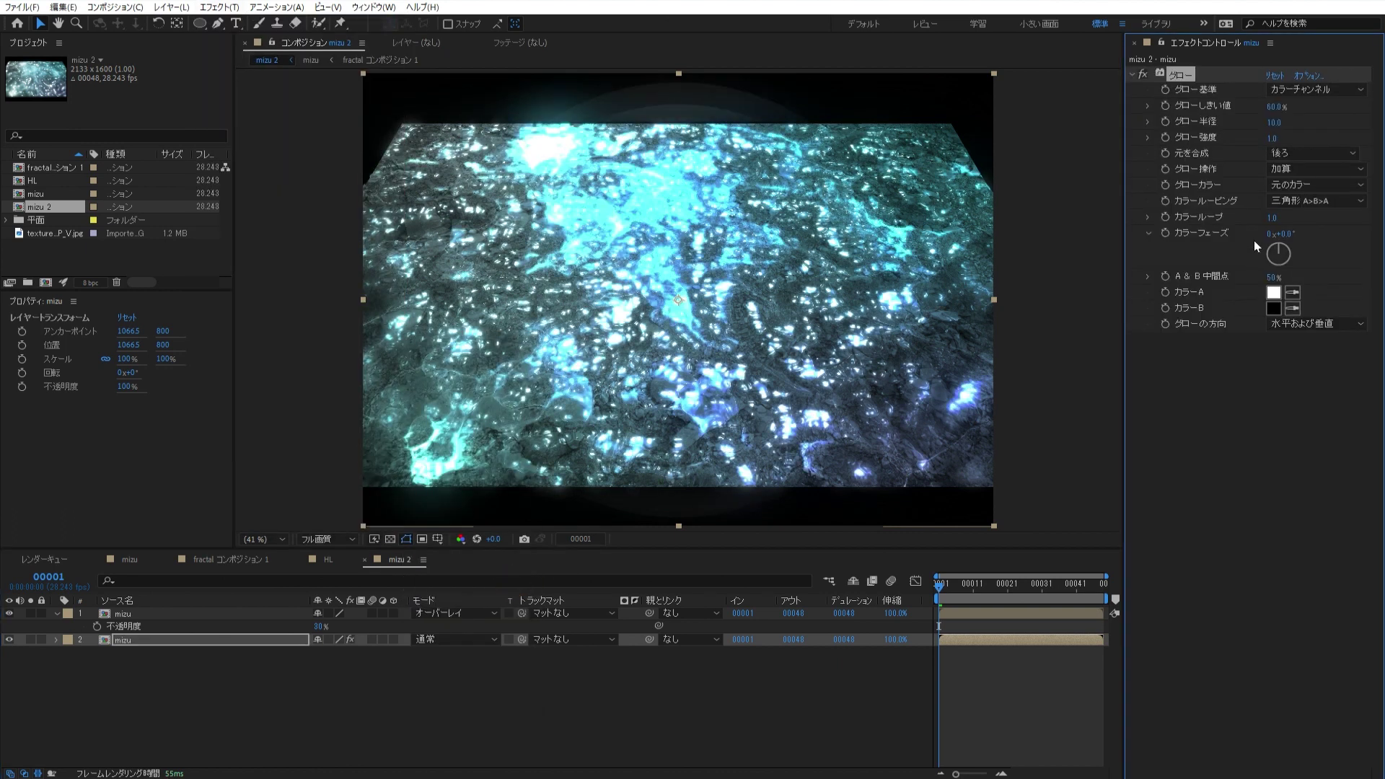
left_click(1274, 107)
type("40")
key("Tab")
type("800")
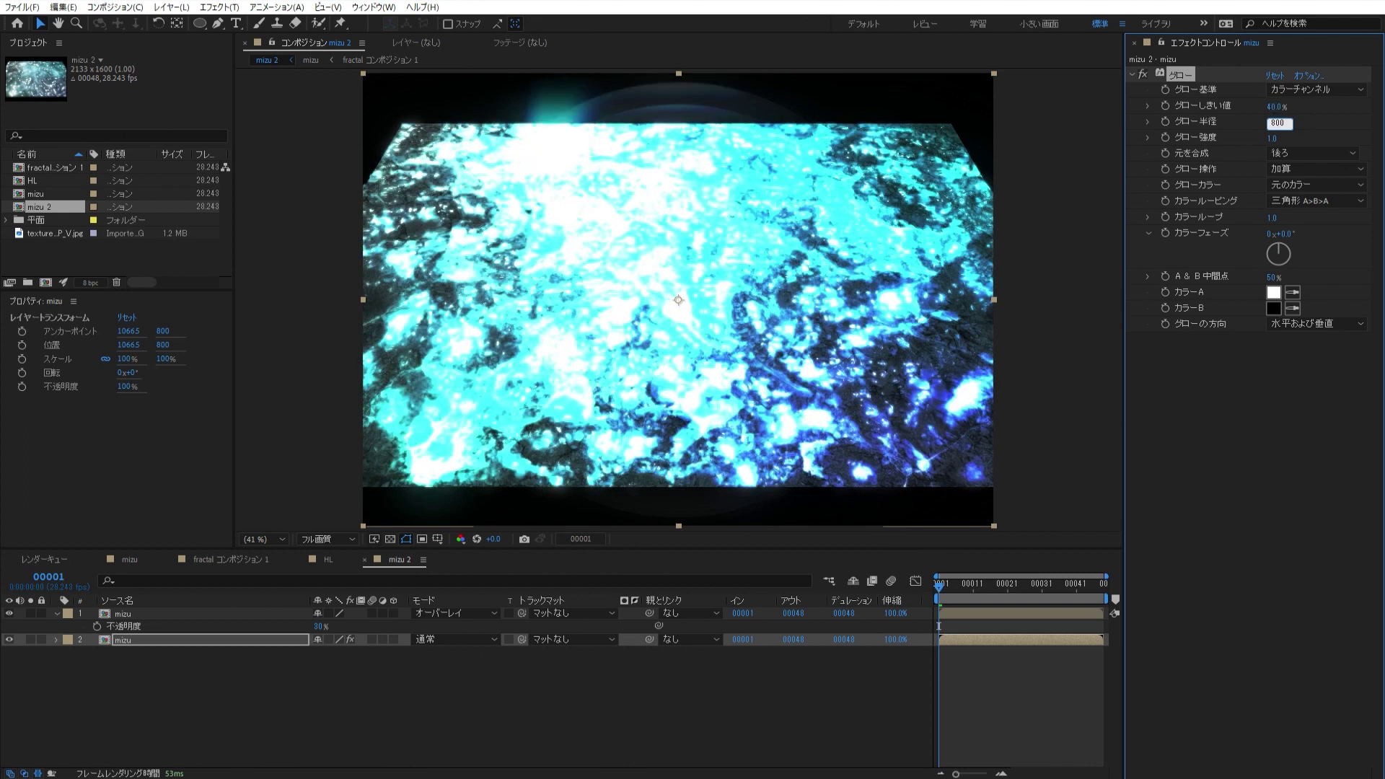
key("Tab")
type("0.5")
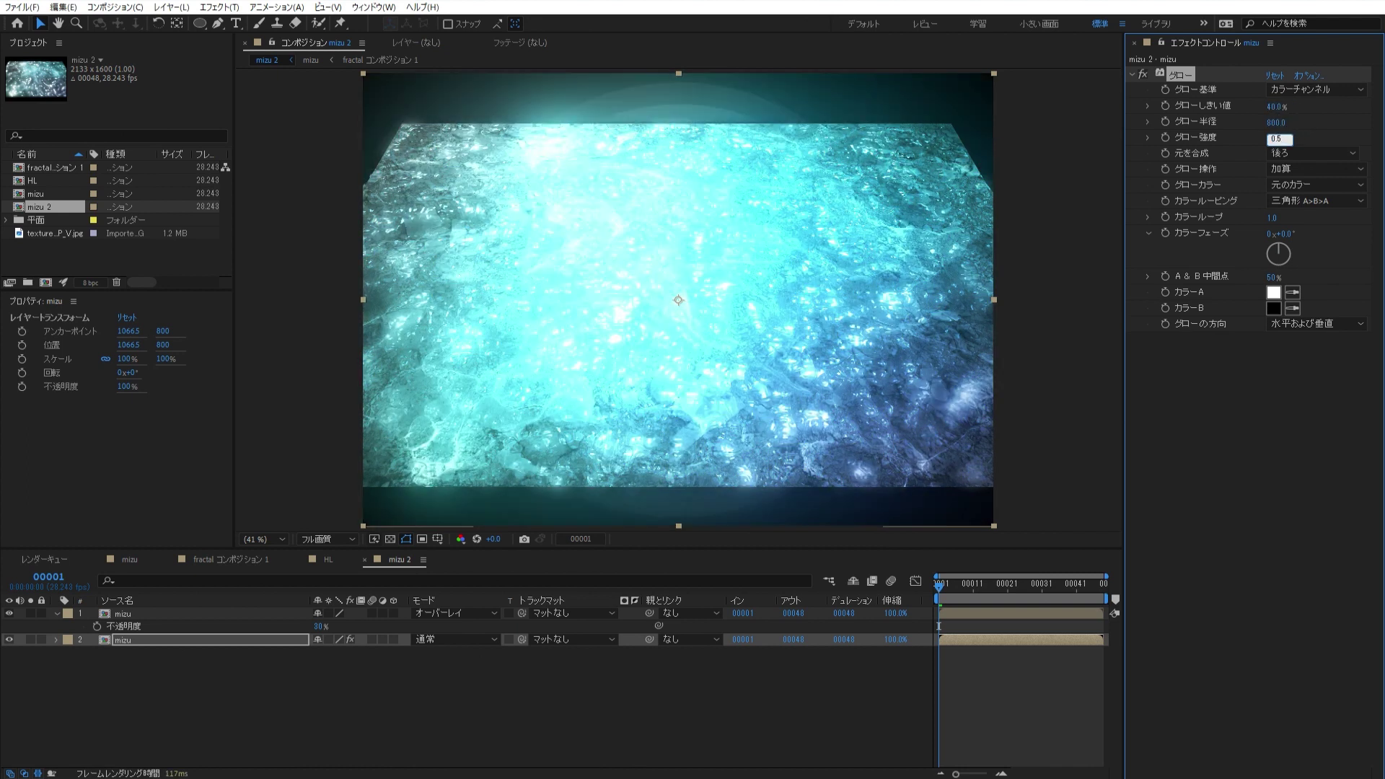
key("Return")
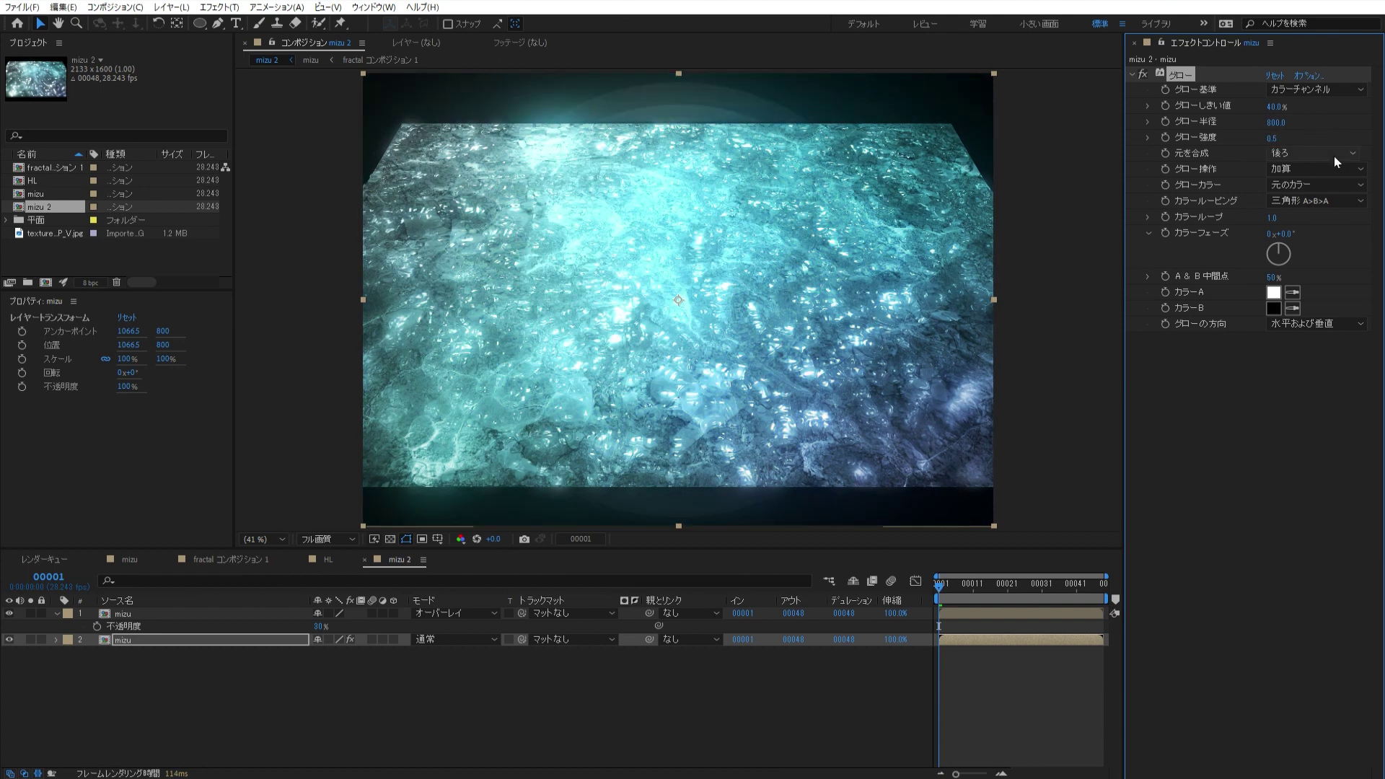
left_click(1336, 167)
left_click(1220, 257)
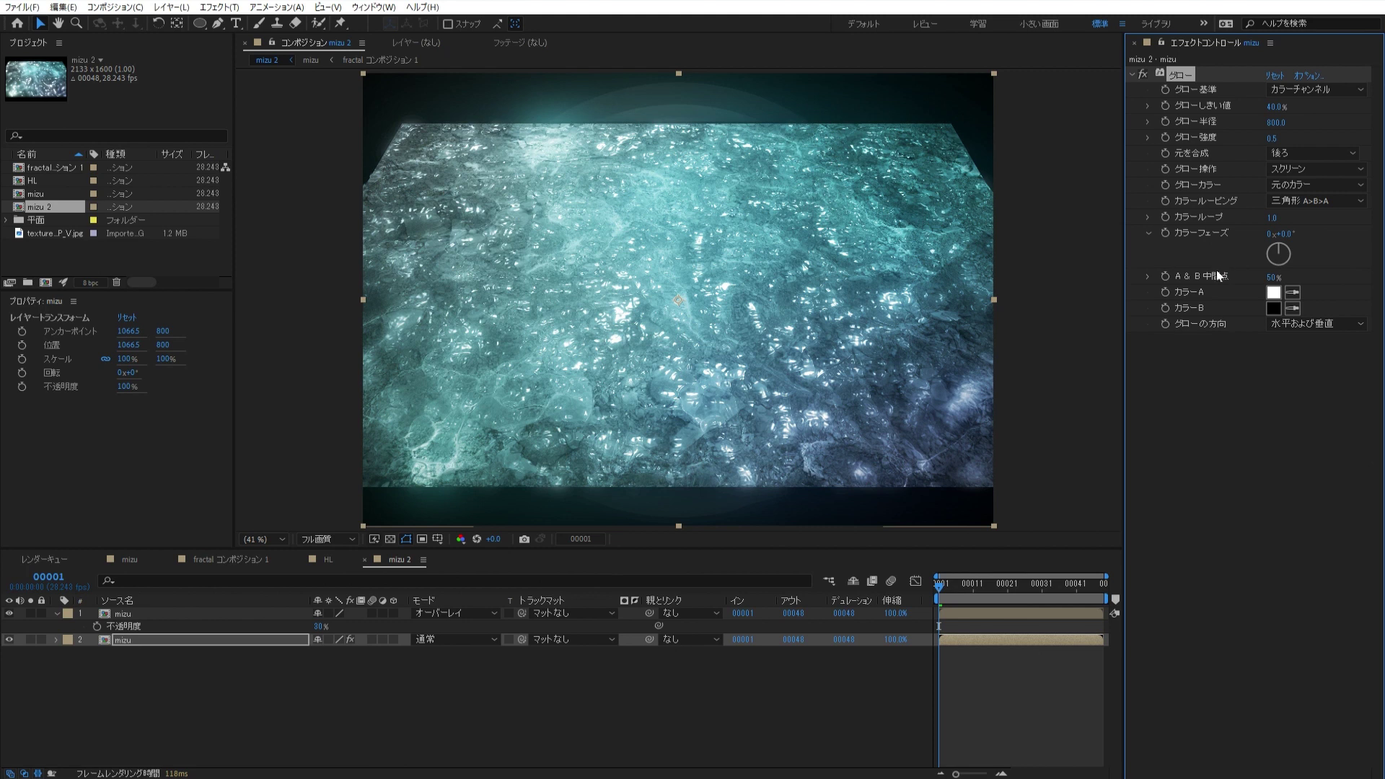
left_click(171, 612)
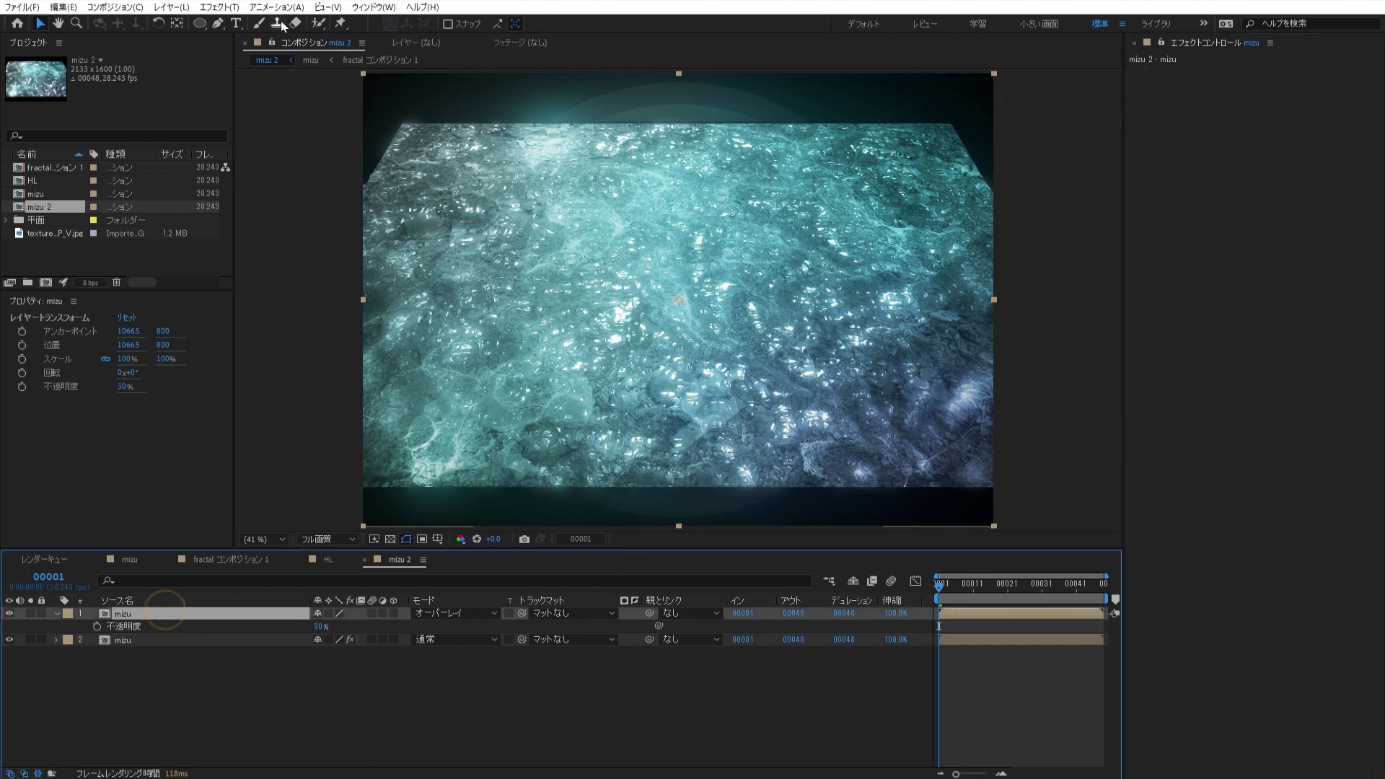
- Add a Tone Curve to the top mizu layer and bend the RGB curve into an S-shape
left_click(220, 7)
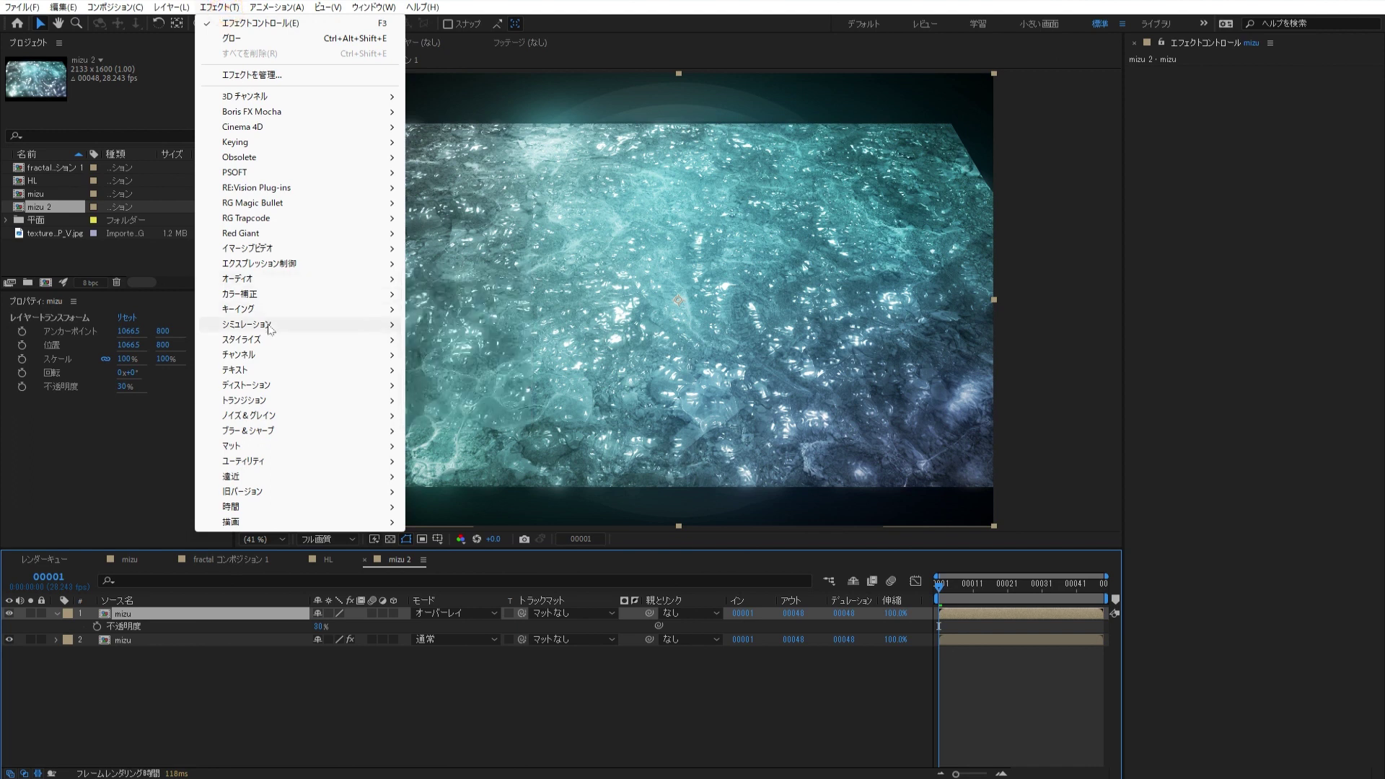
mouse_move(280, 299)
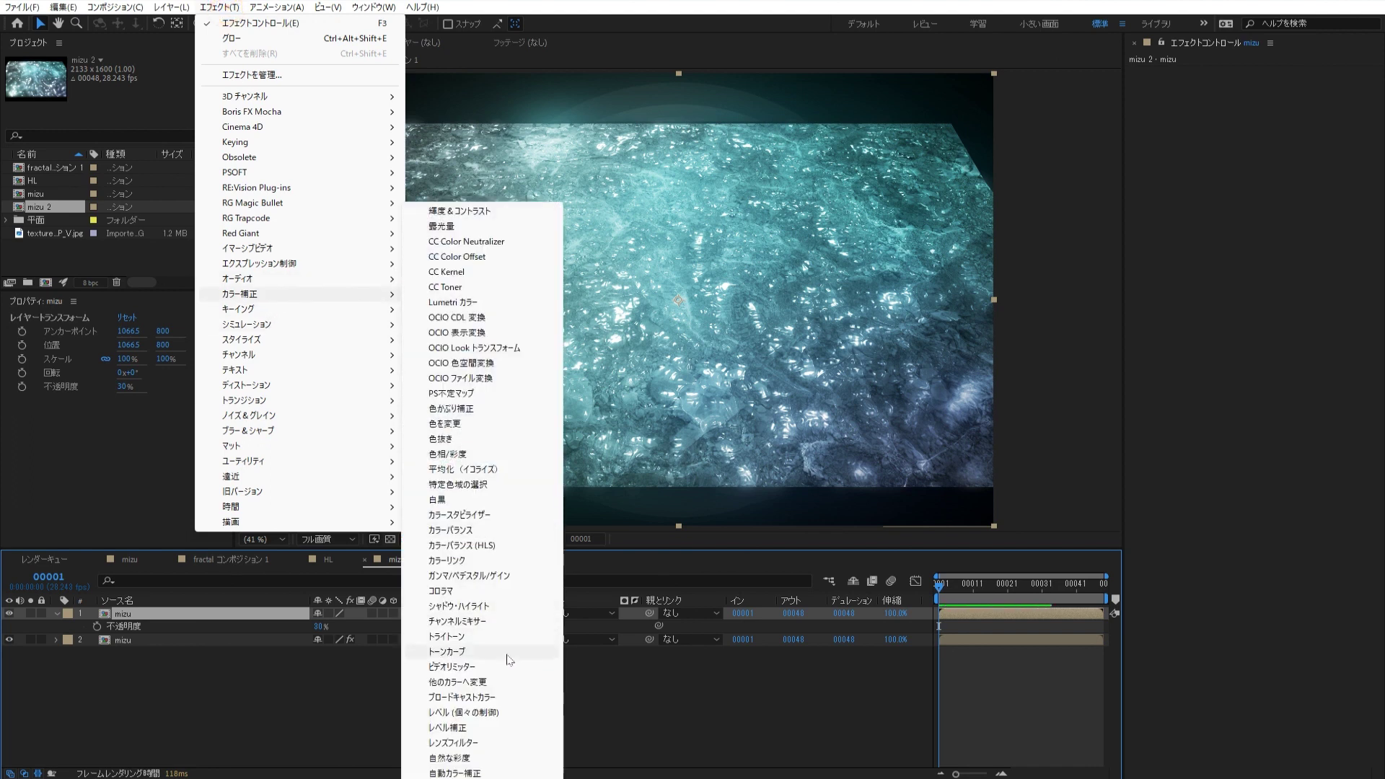
left_click(508, 655)
left_click(1297, 180)
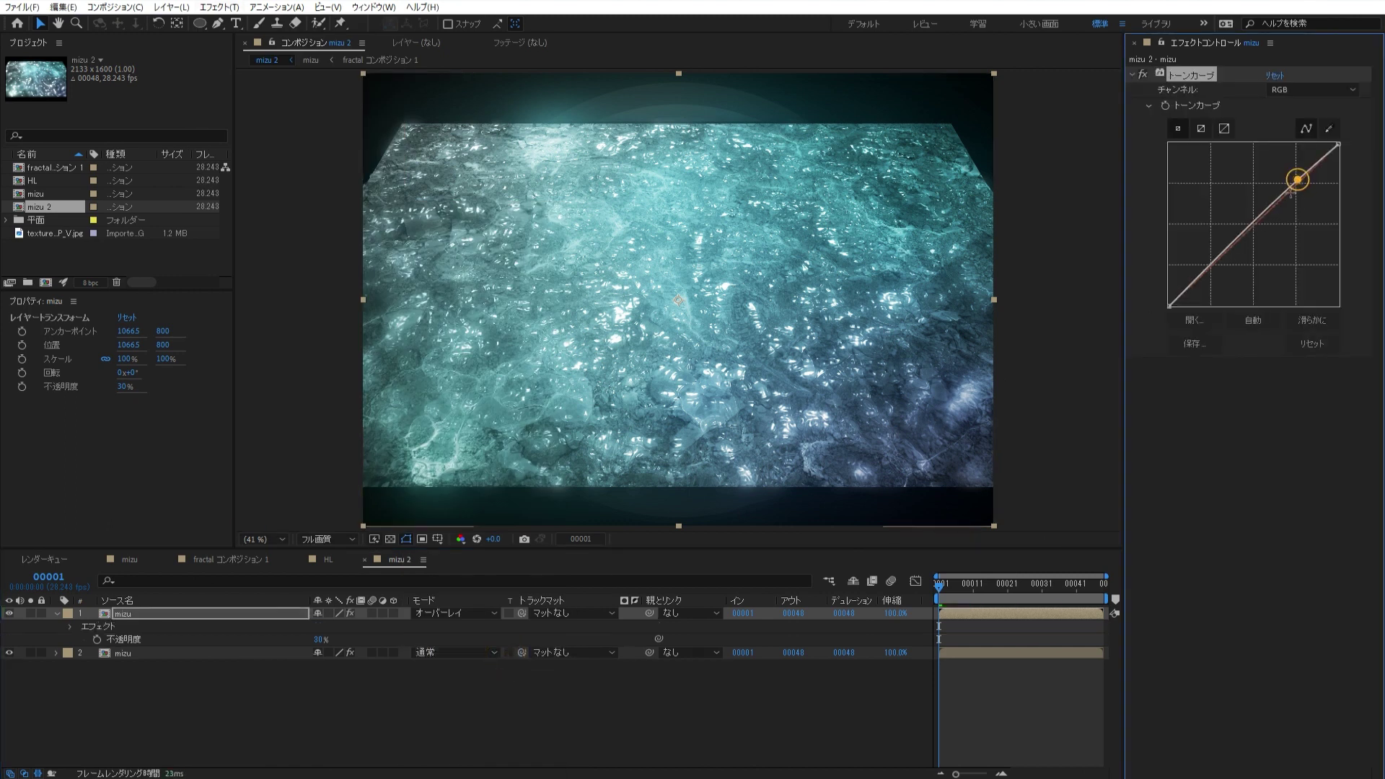
left_click_drag(1211, 267, 1211, 276)
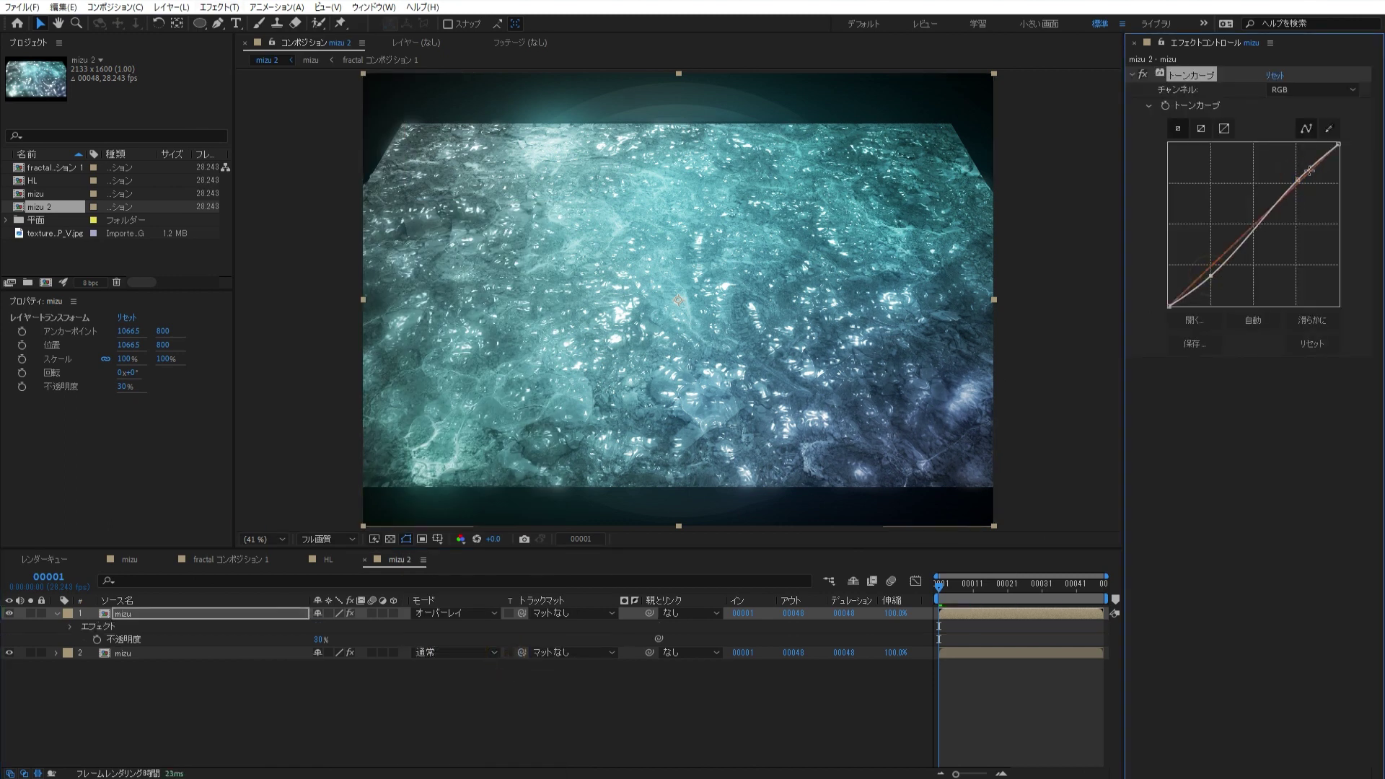
left_click_drag(1298, 181, 1297, 173)
- Lower the red channel curve and raise the blue channel curve
left_click(1303, 89)
left_click(1300, 120)
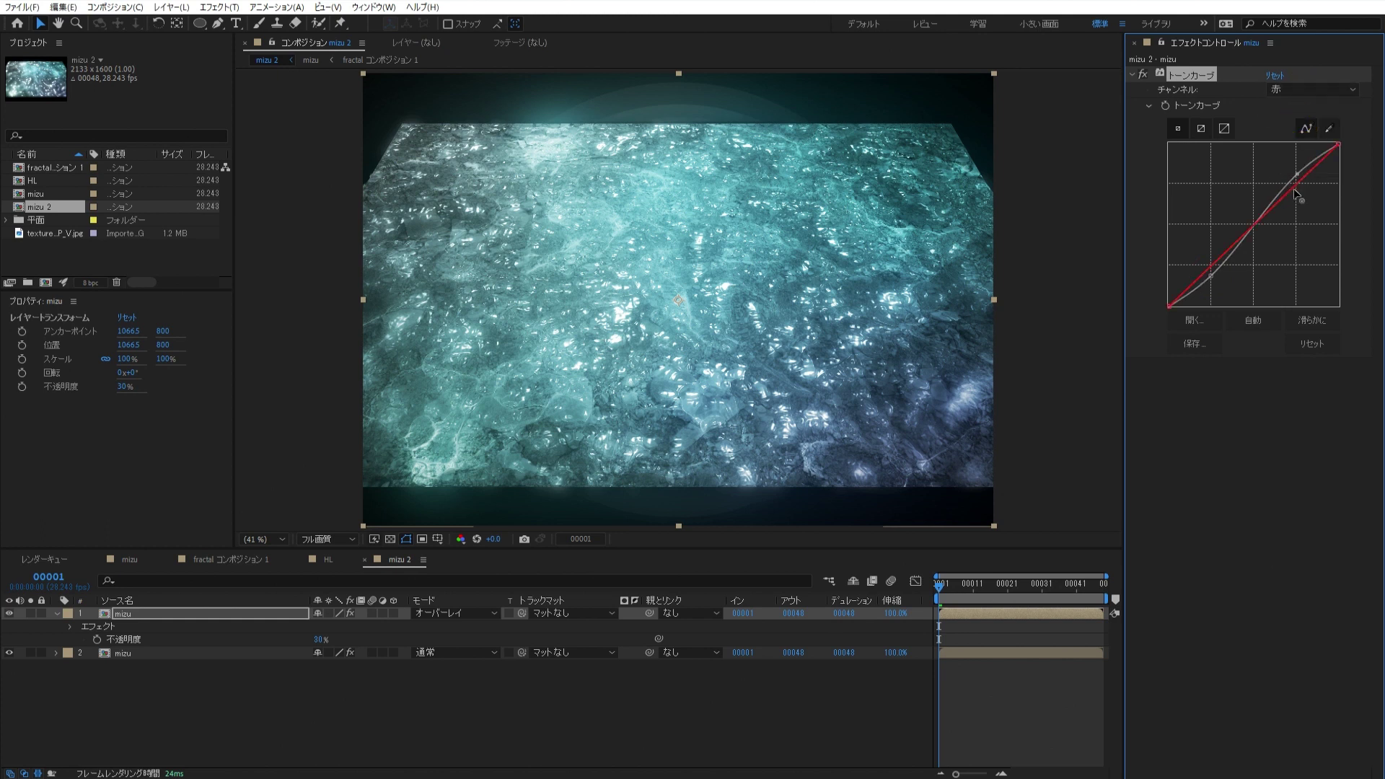
left_click_drag(1289, 196, 1301, 198)
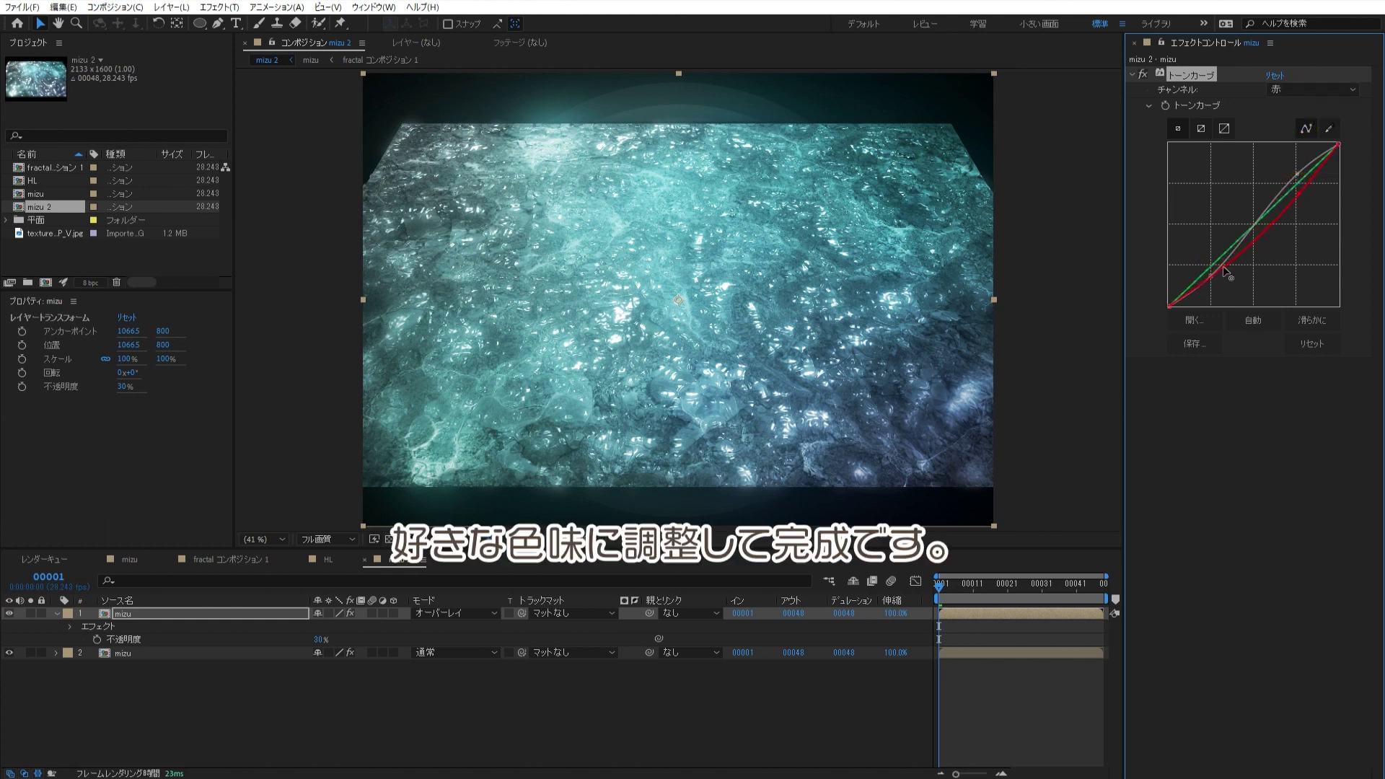
left_click(1292, 89)
left_click(1298, 148)
mouse_move(1255, 225)
left_mouse_down()
mouse_move(1252, 213)
mouse_move(1290, 215)
left_mouse_up()
- Smooth the red curve's steep jump and lower the green channel's shadows
left_click(1292, 90)
left_click(1298, 118)
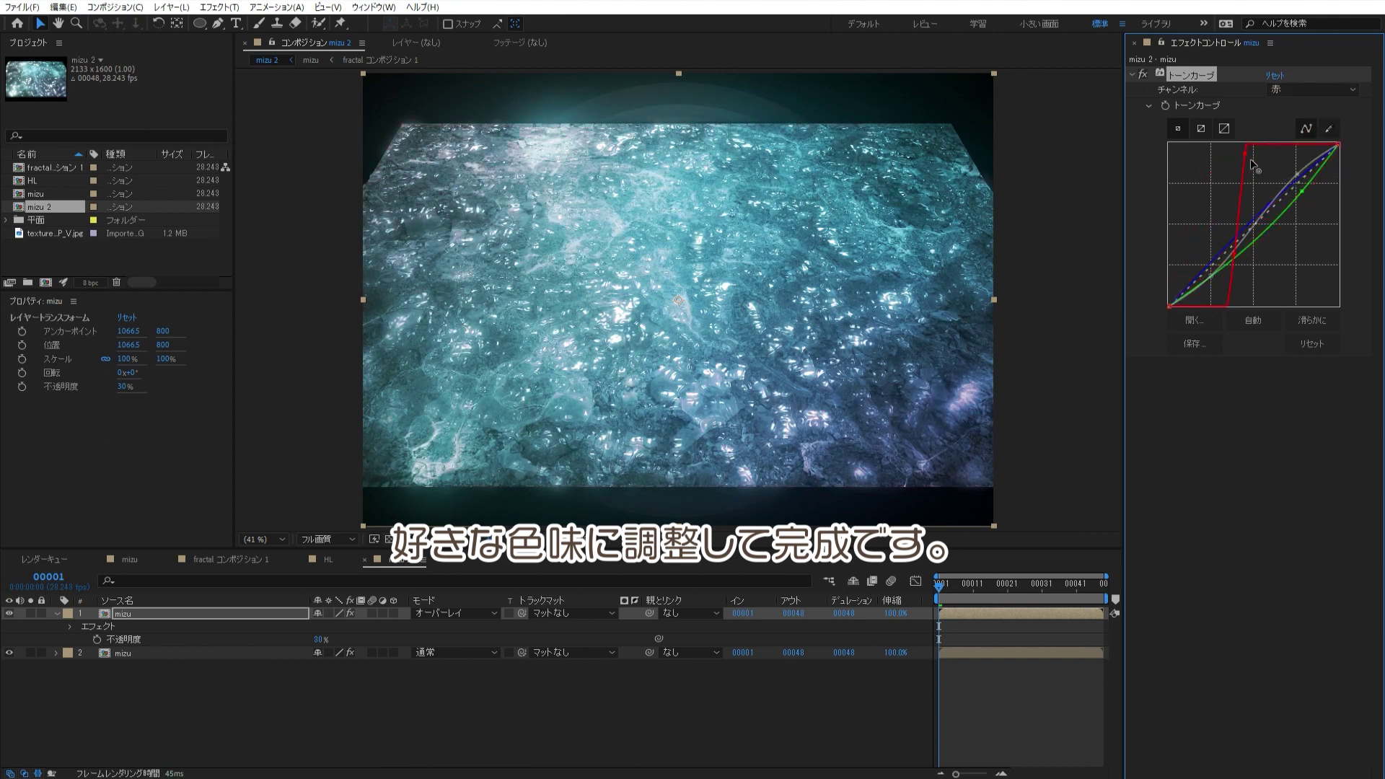
mouse_move(1252, 165)
left_mouse_down()
mouse_move(1299, 186)
mouse_move(1288, 211)
mouse_move(1275, 186)
mouse_move(1297, 188)
left_mouse_up()
left_click(1292, 90)
left_click(1298, 132)
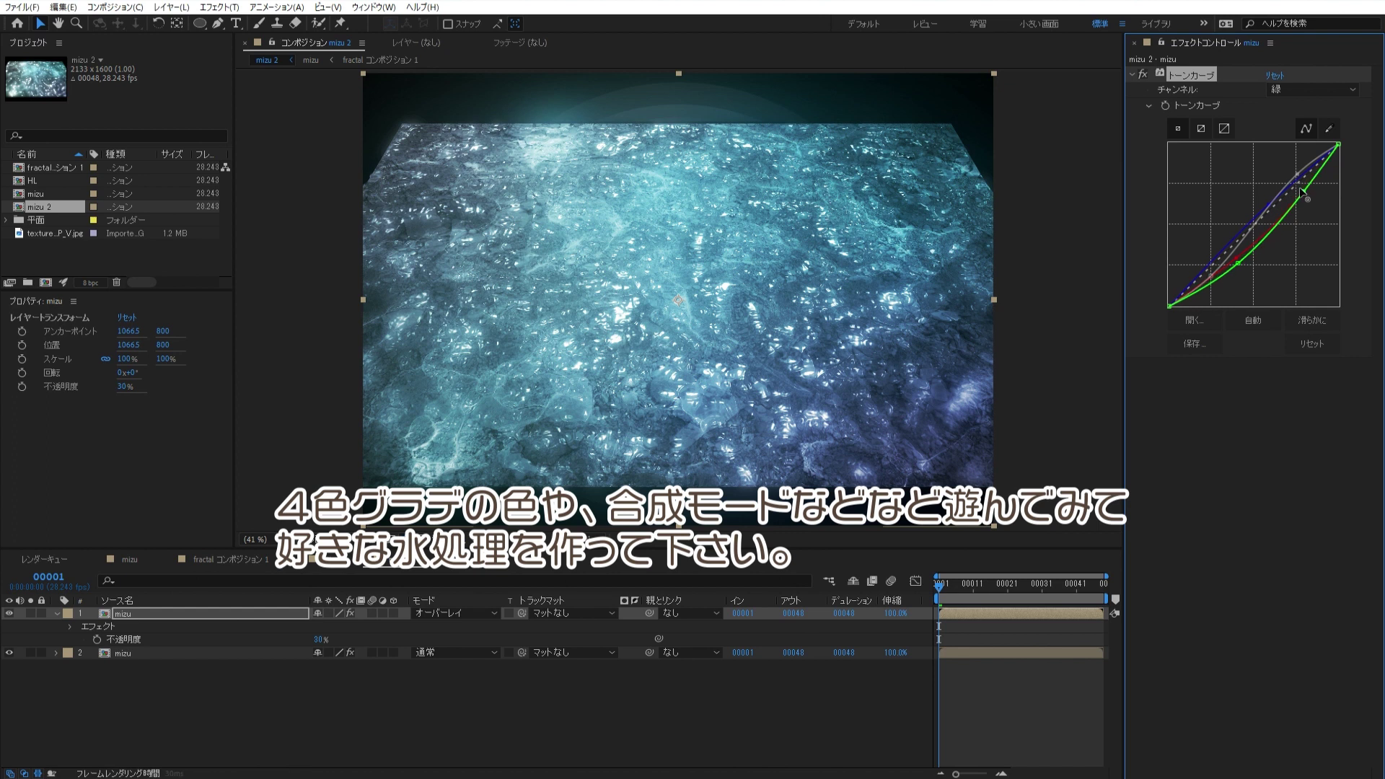
left_click_drag(1241, 263, 1242, 233)
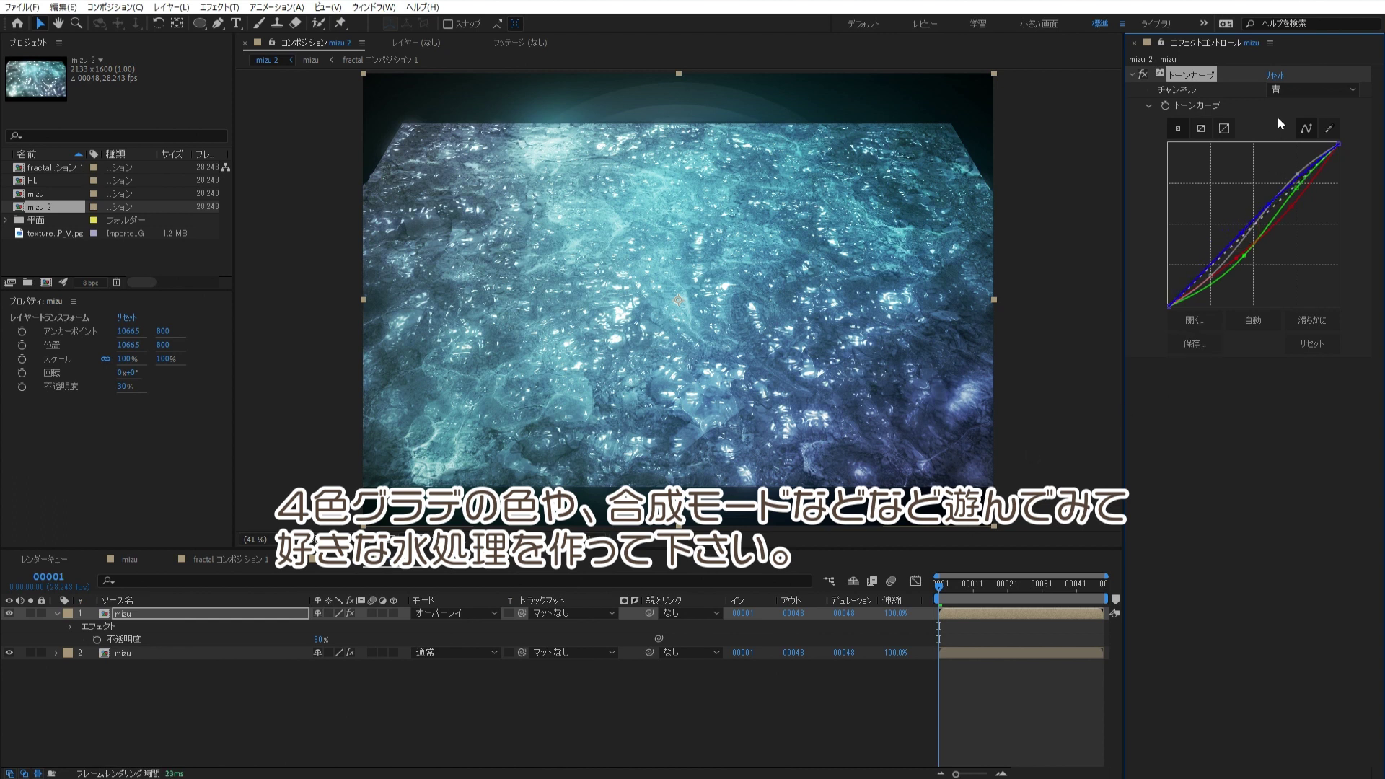
left_click(718, 705)
key("space")
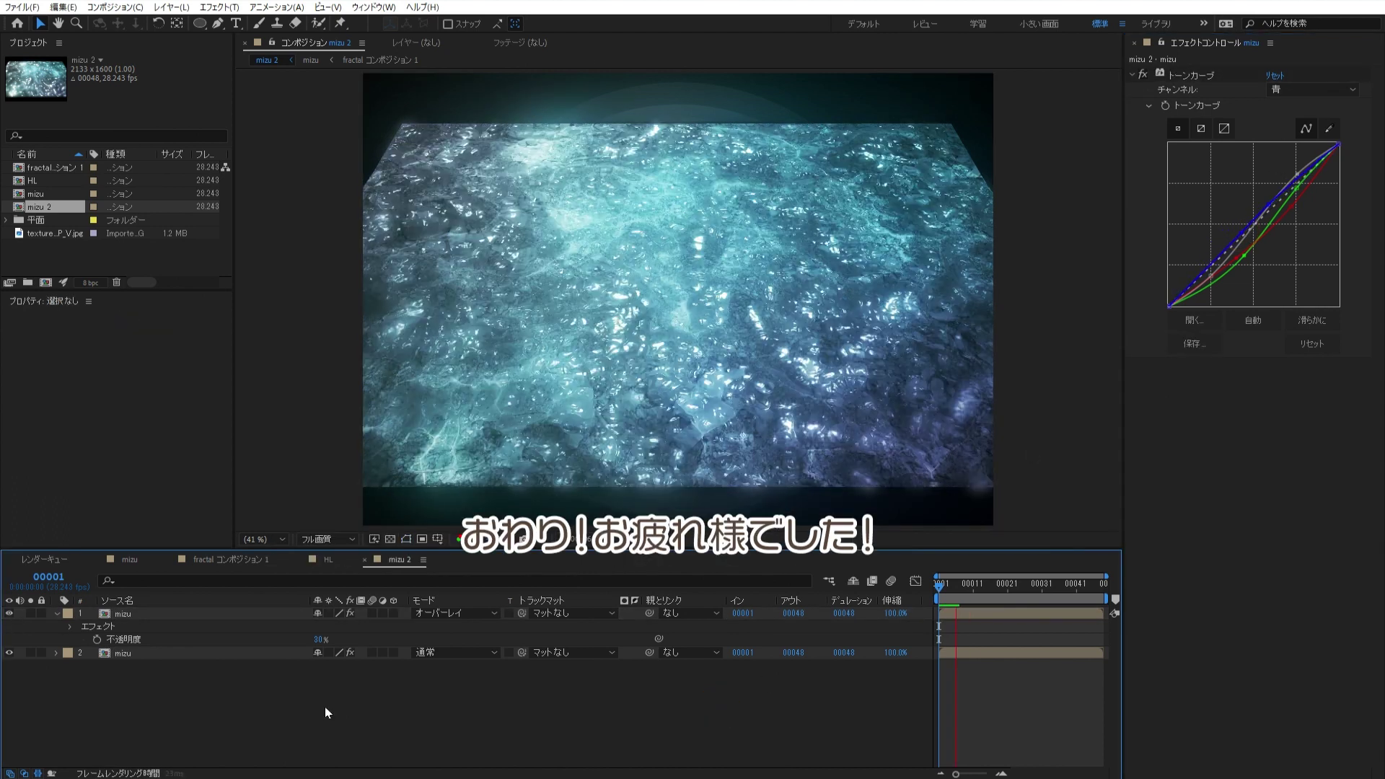